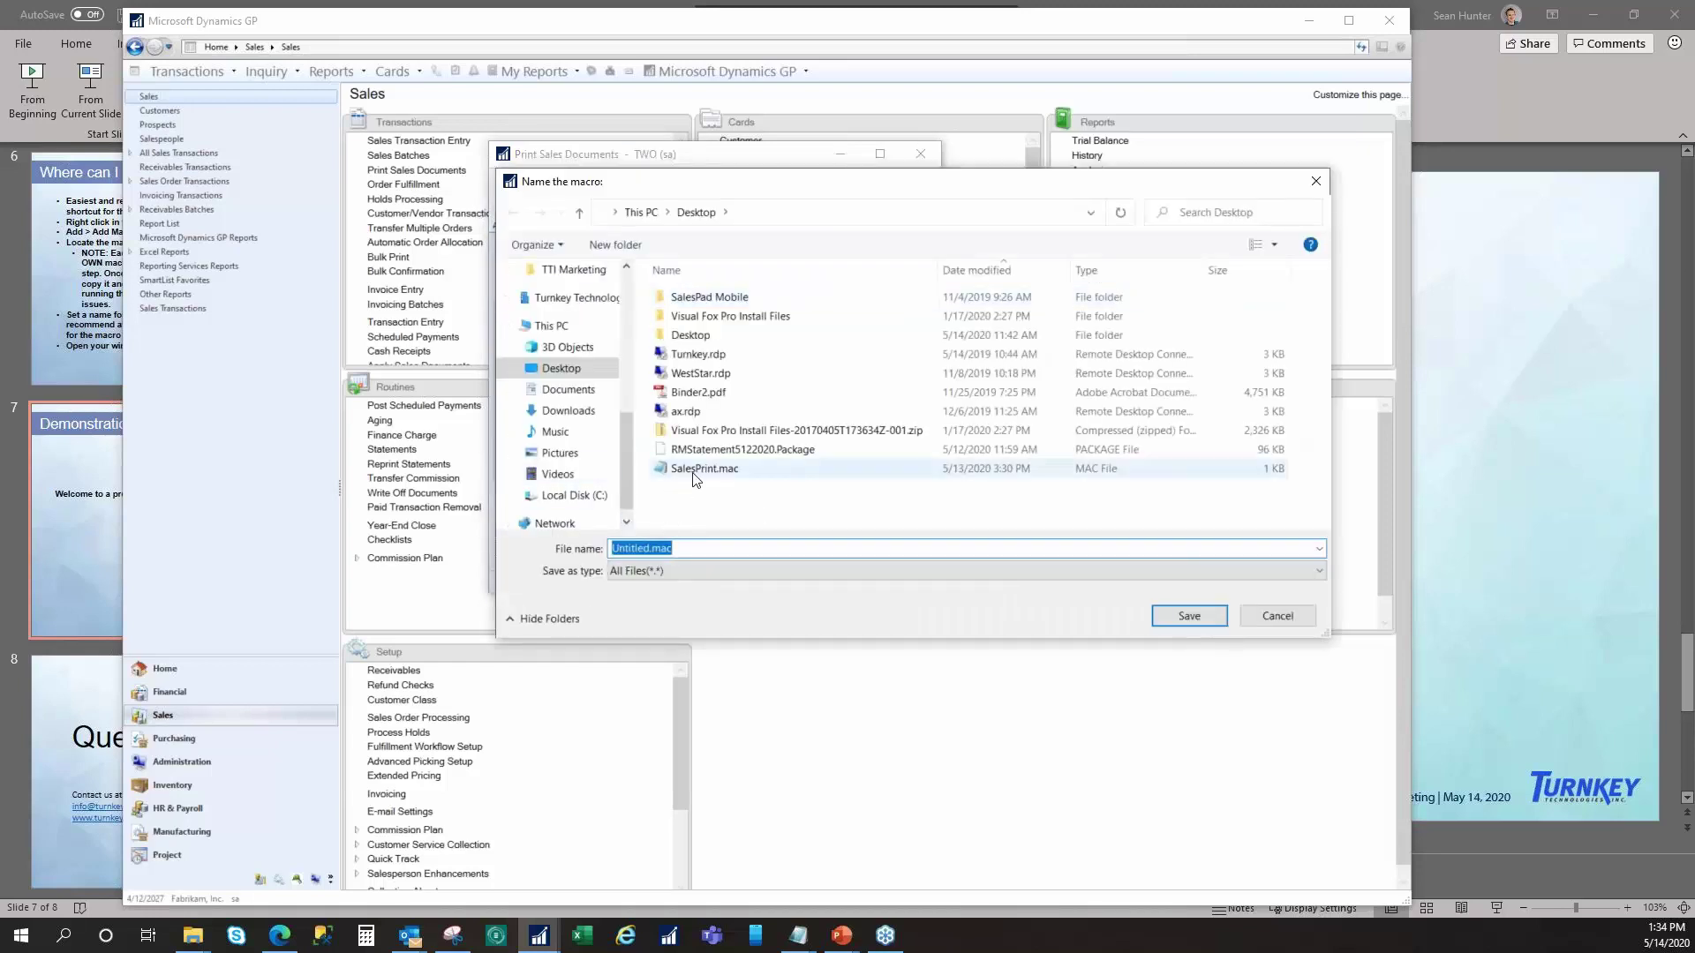
- Name the new macro recording SalesPrintV2.mac on the Desktop, keeping the existing SalesPrint.mac
left_click(695, 477)
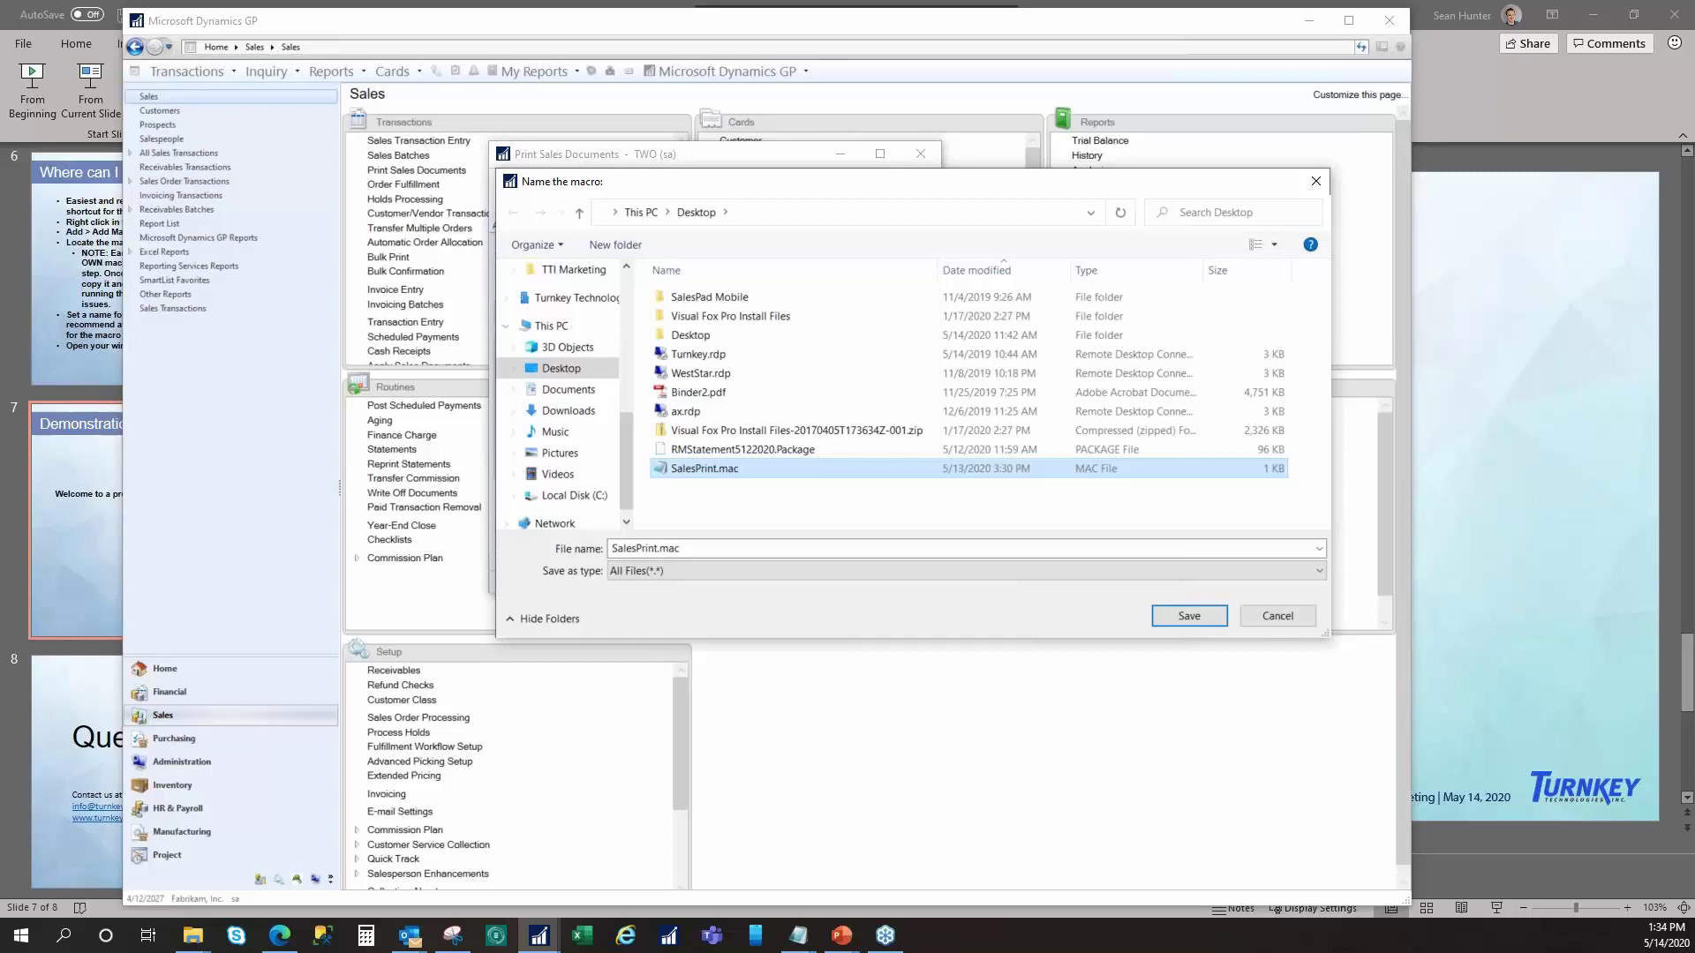
left_click(1188, 615)
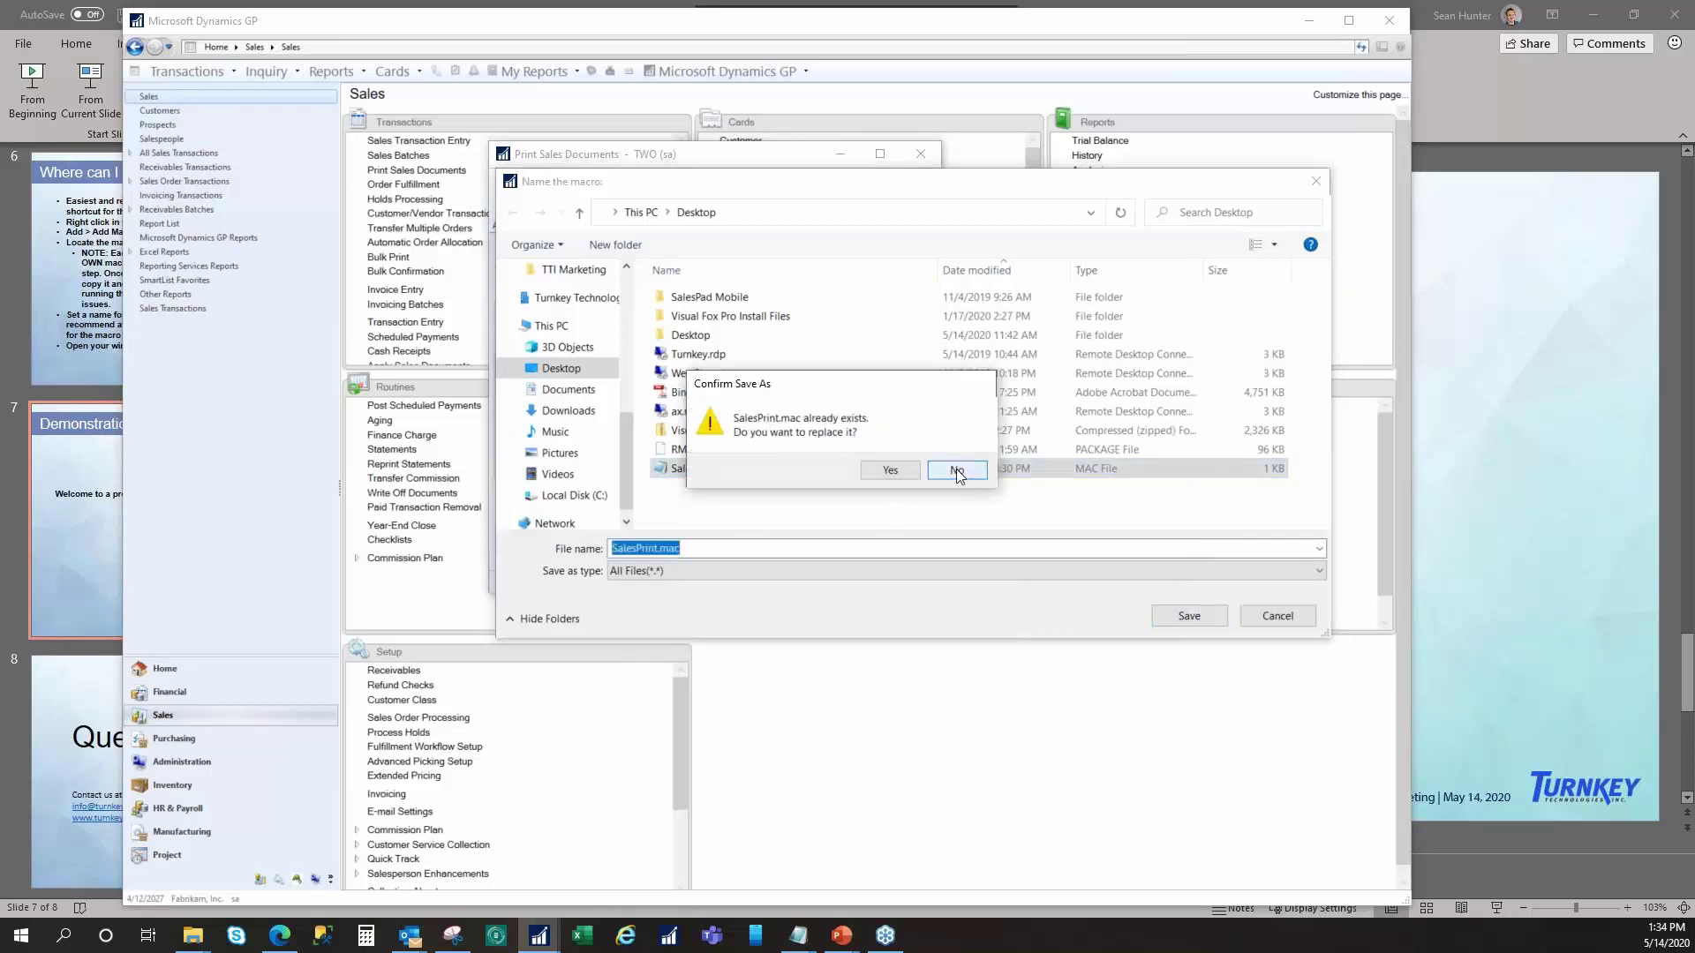
left_click(958, 472)
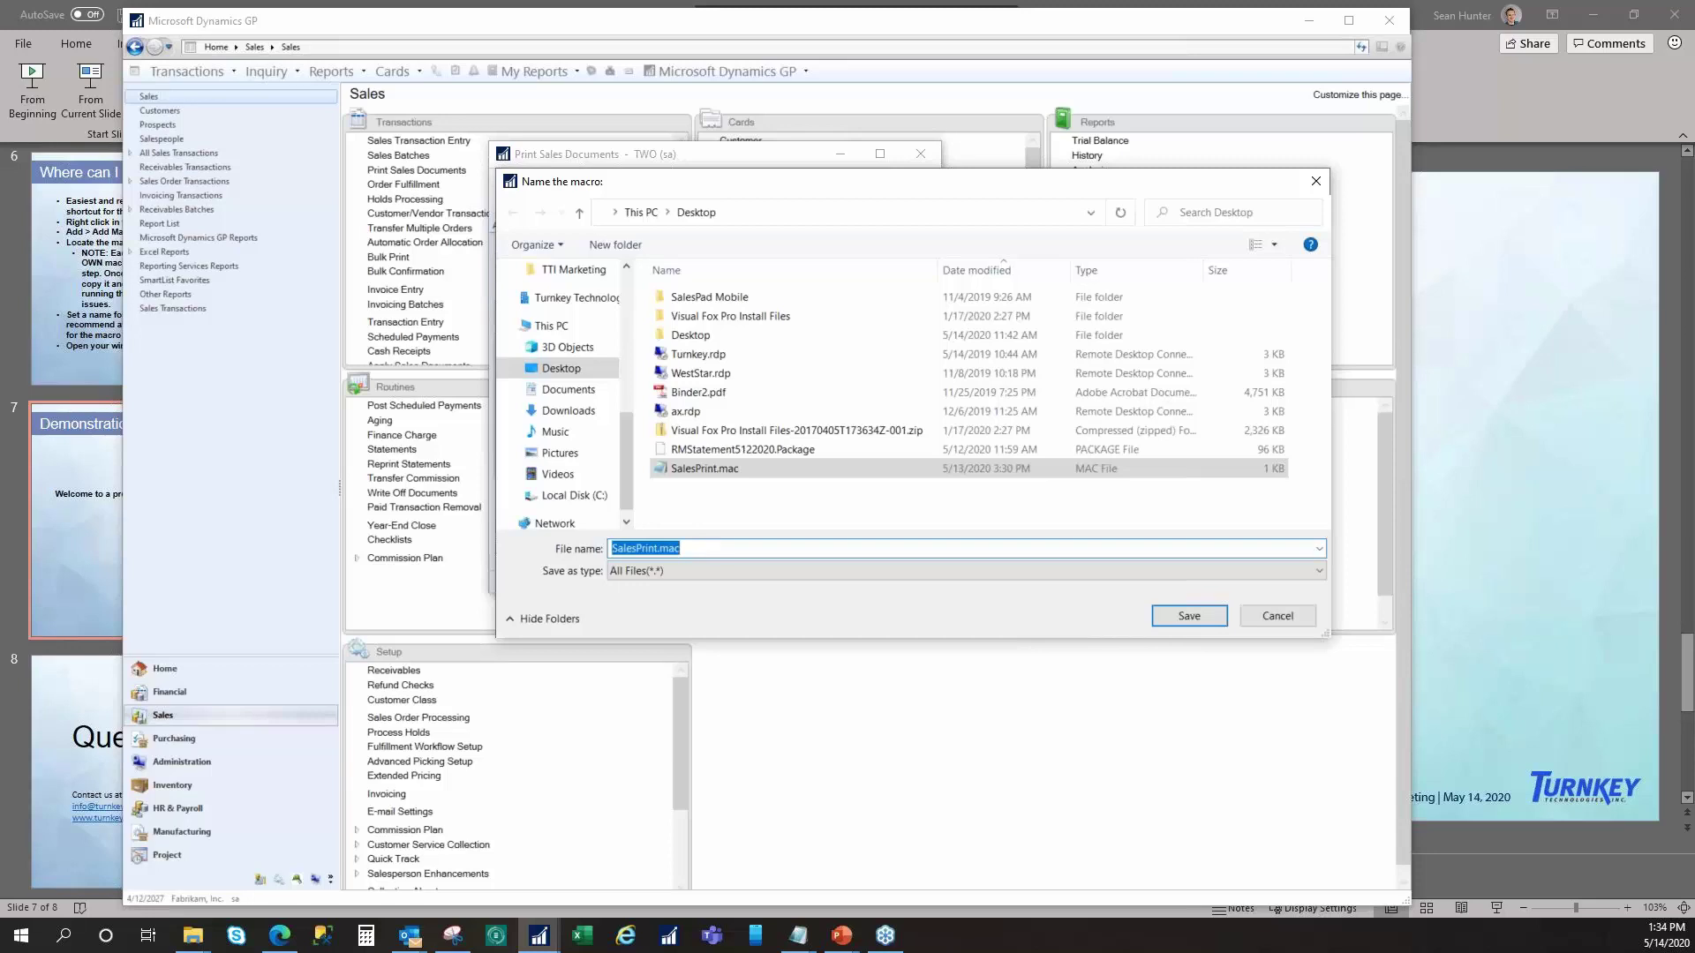
left_click(664, 549)
type("V2")
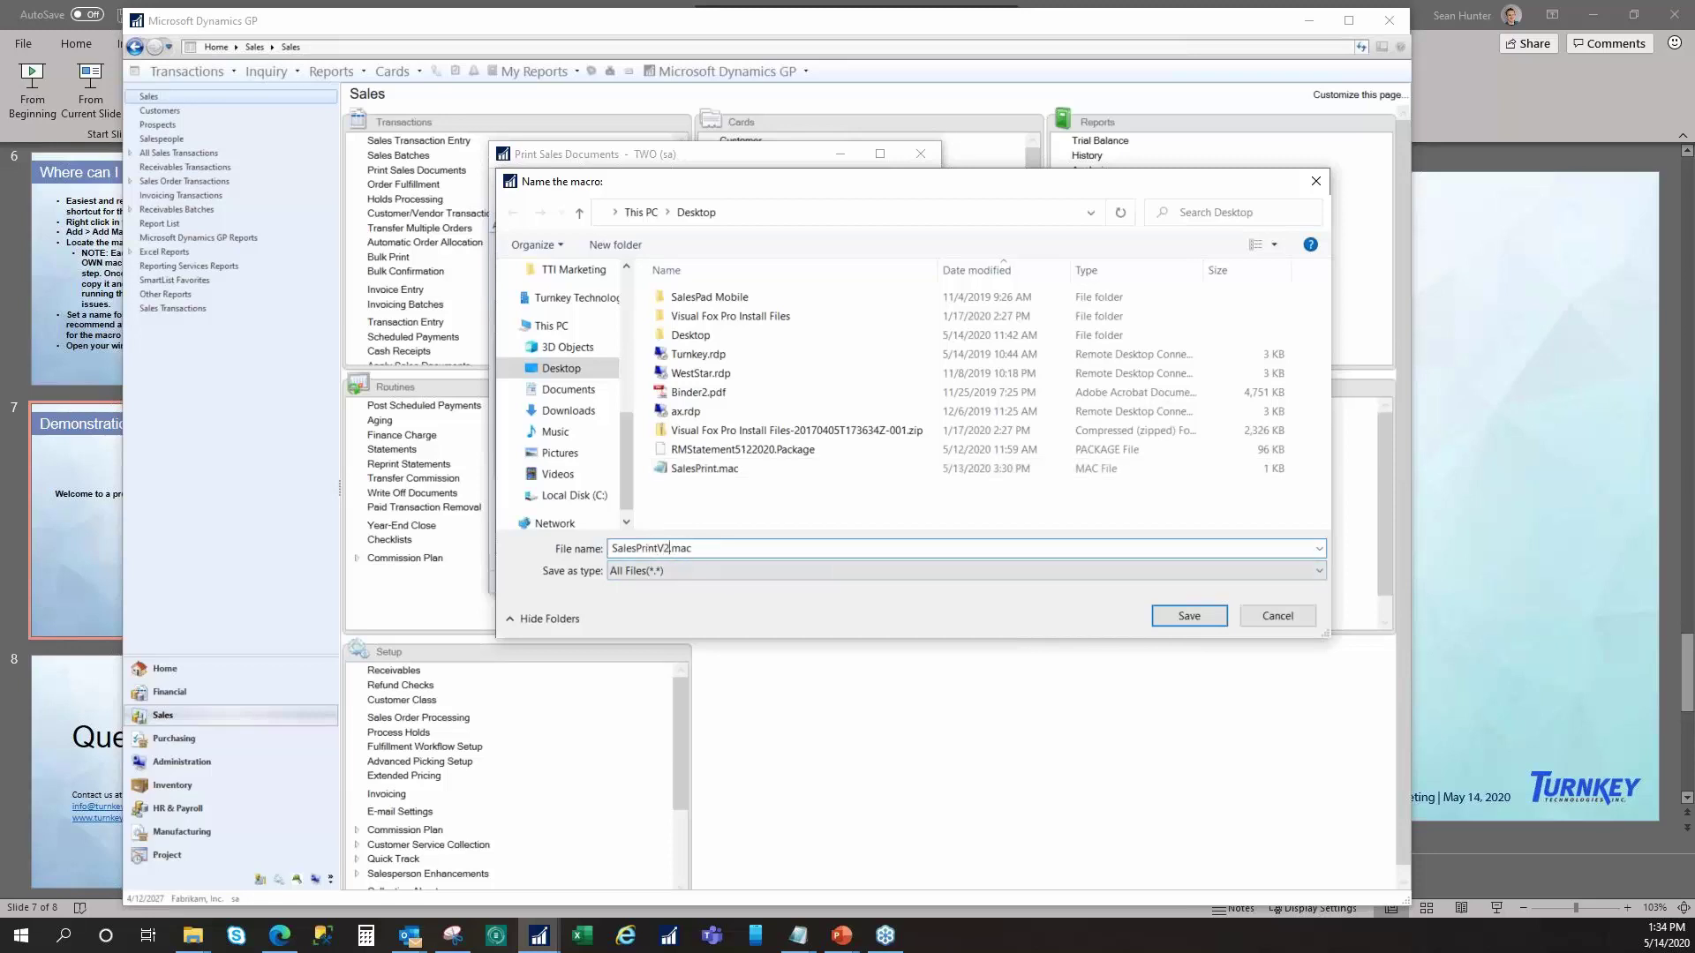
left_click(1186, 623)
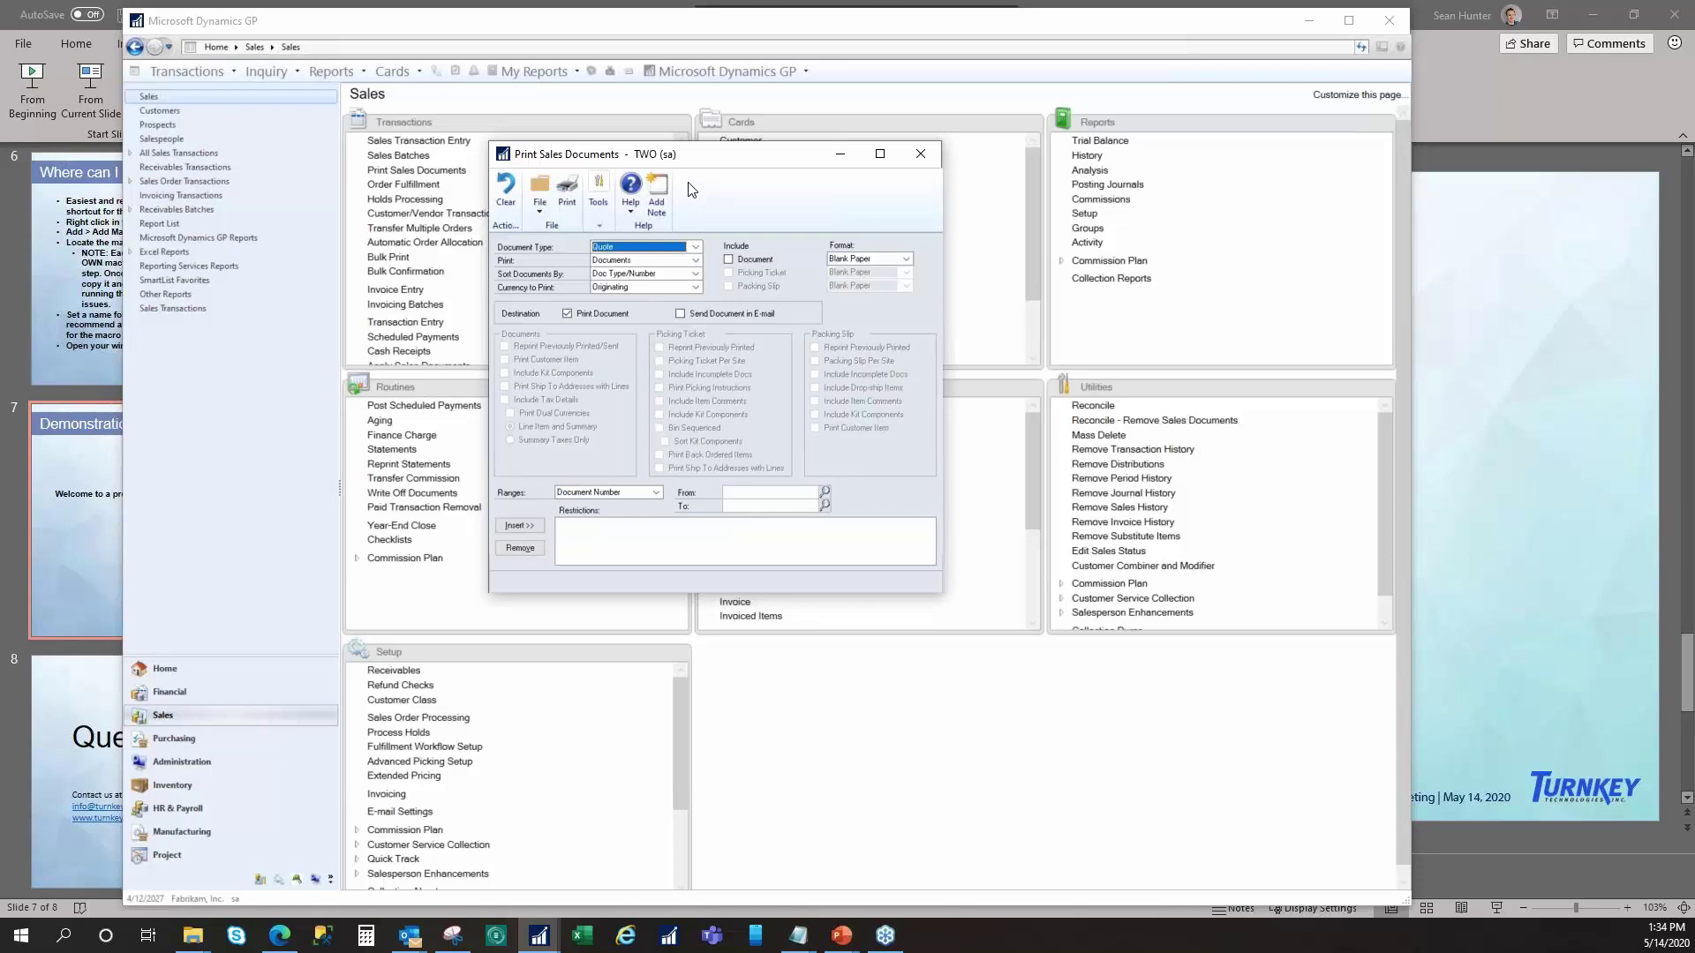
- Set the document type to Invoice and include both the Document and the Packing Slip
left_click(698, 247)
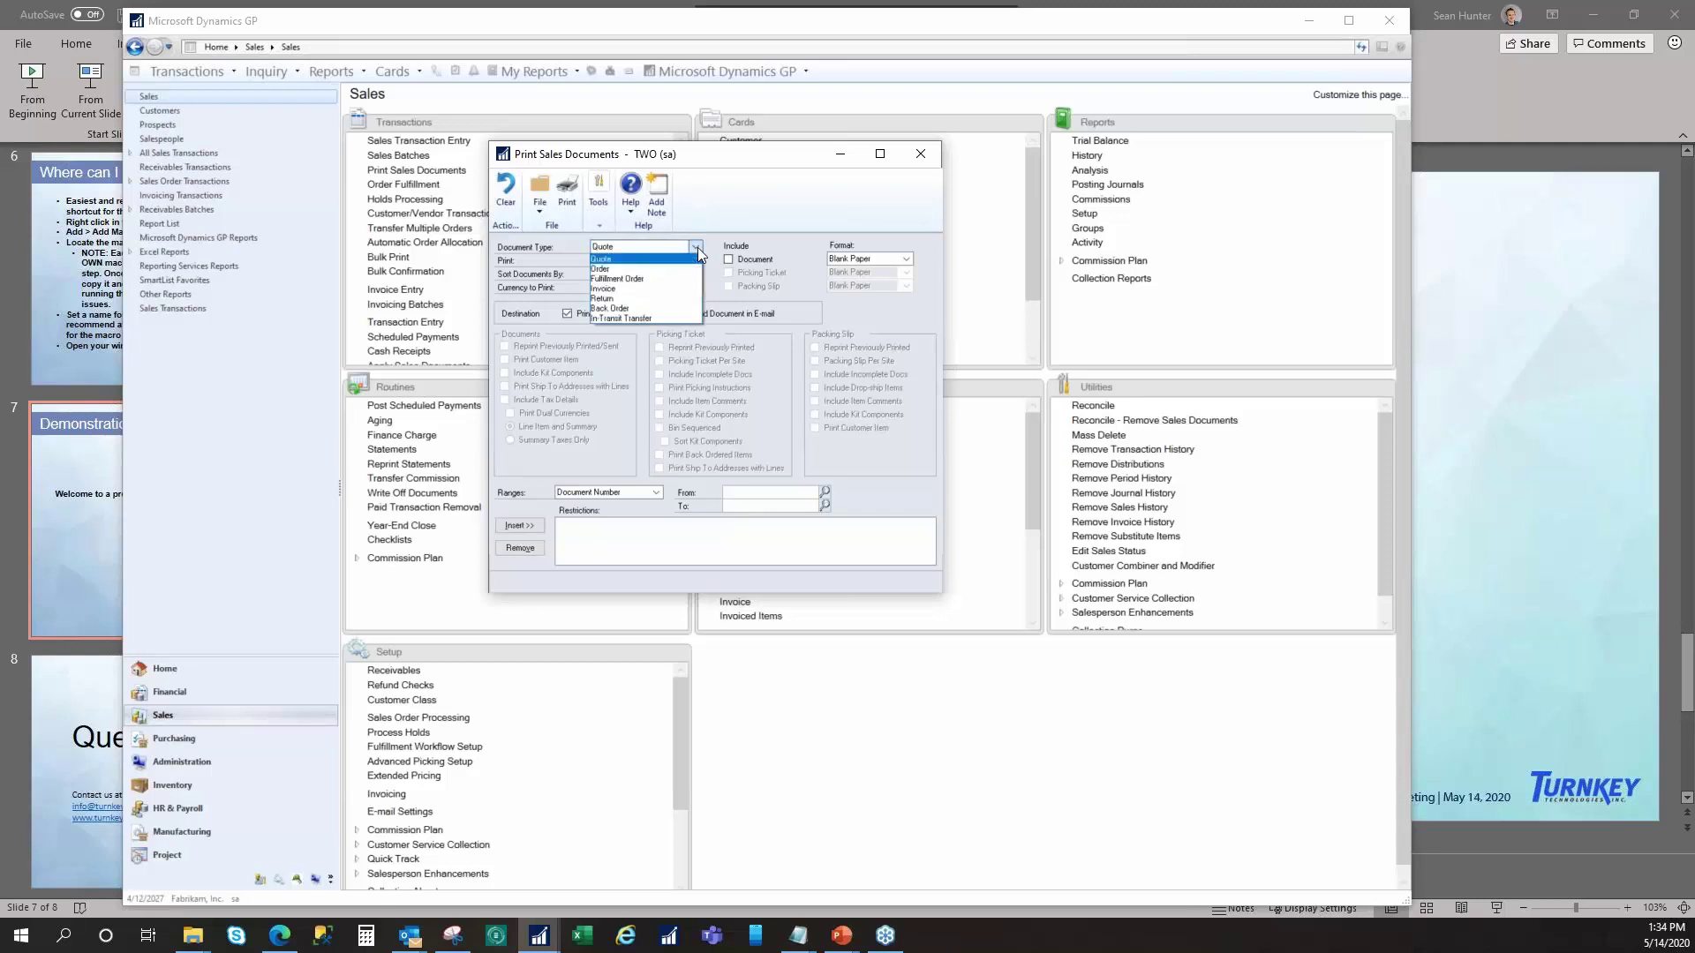
left_click(629, 289)
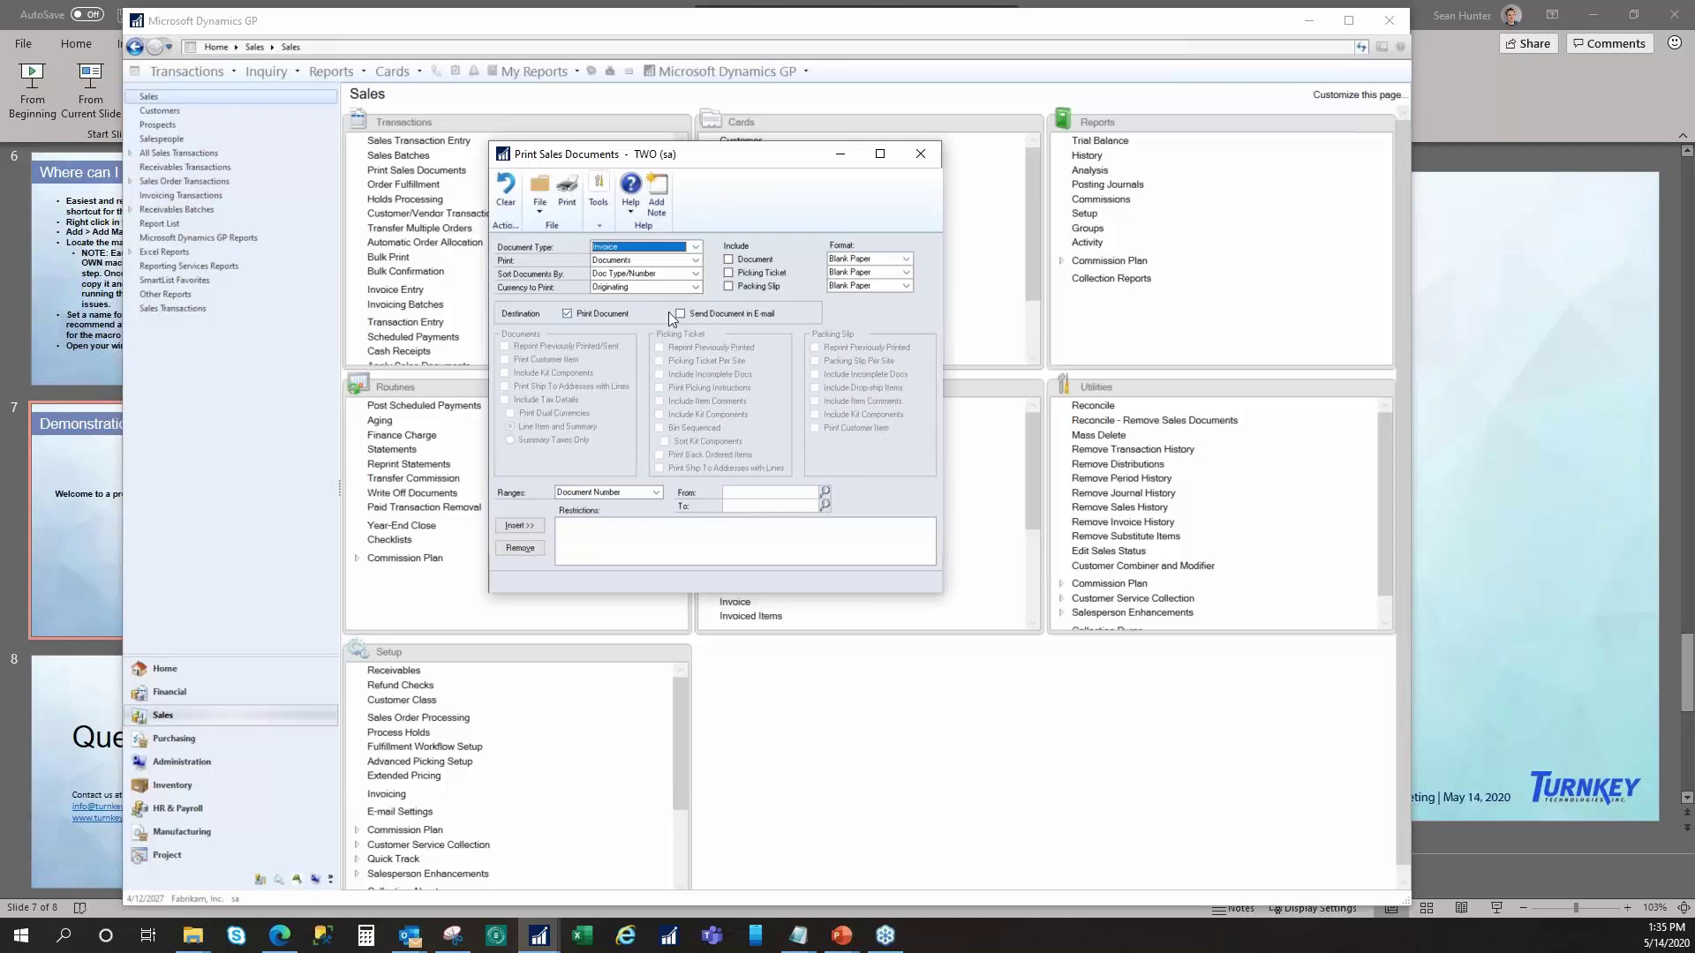
left_click(728, 260)
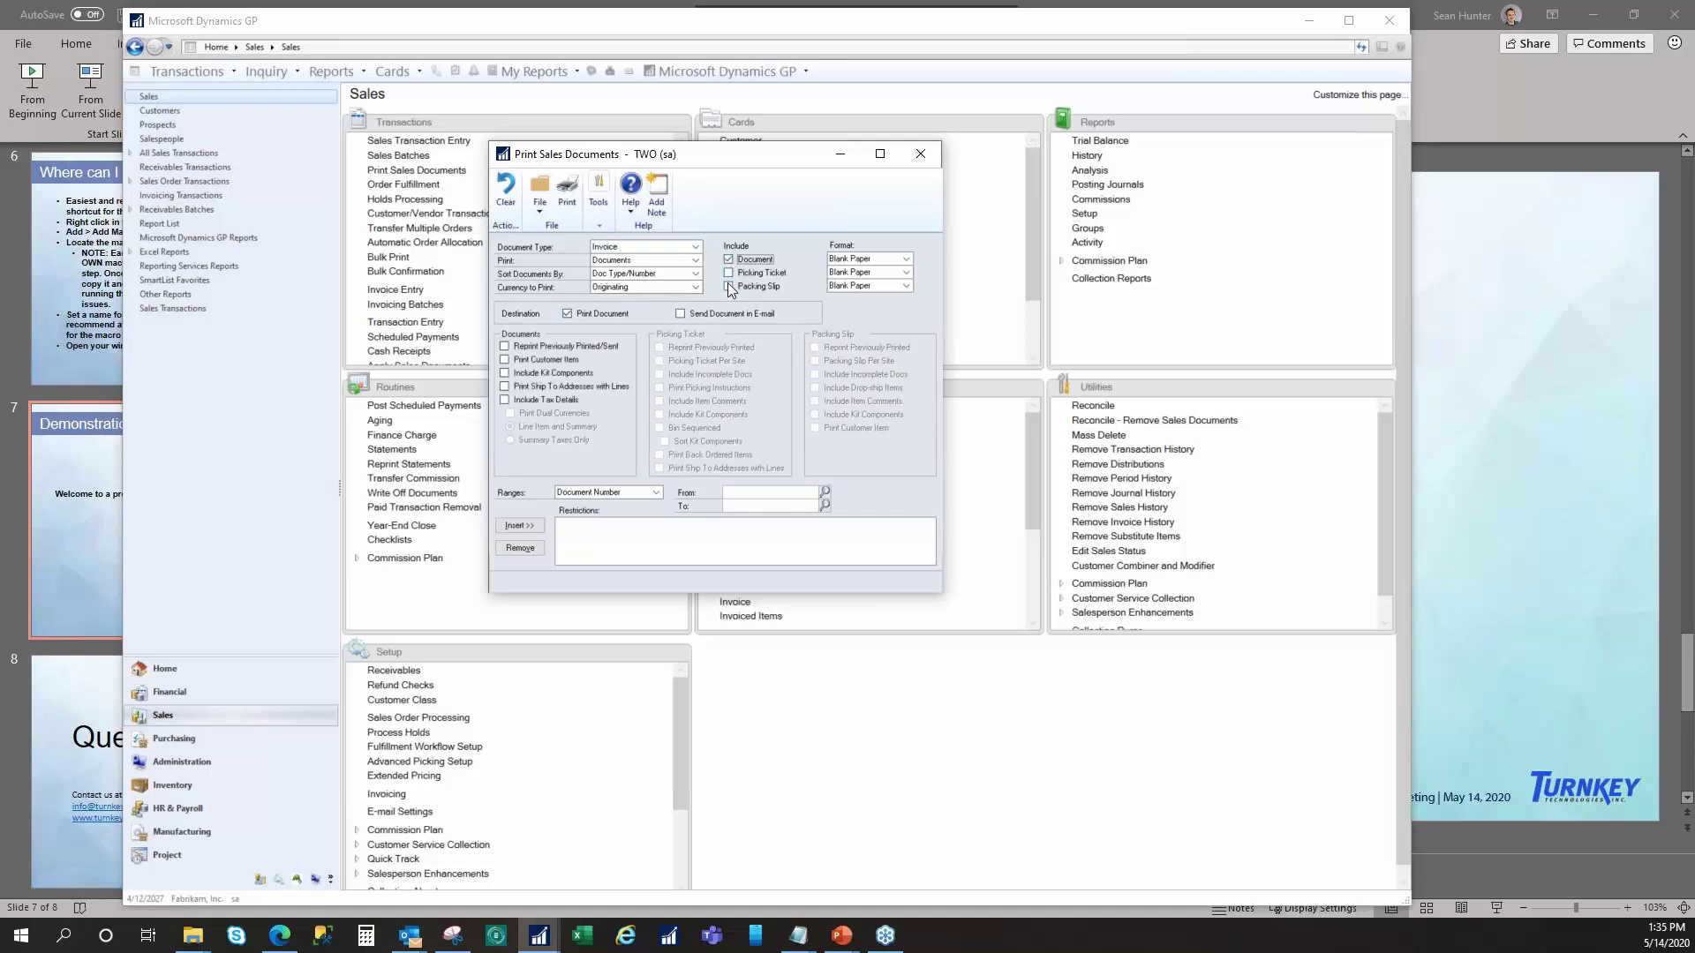
left_click(729, 284)
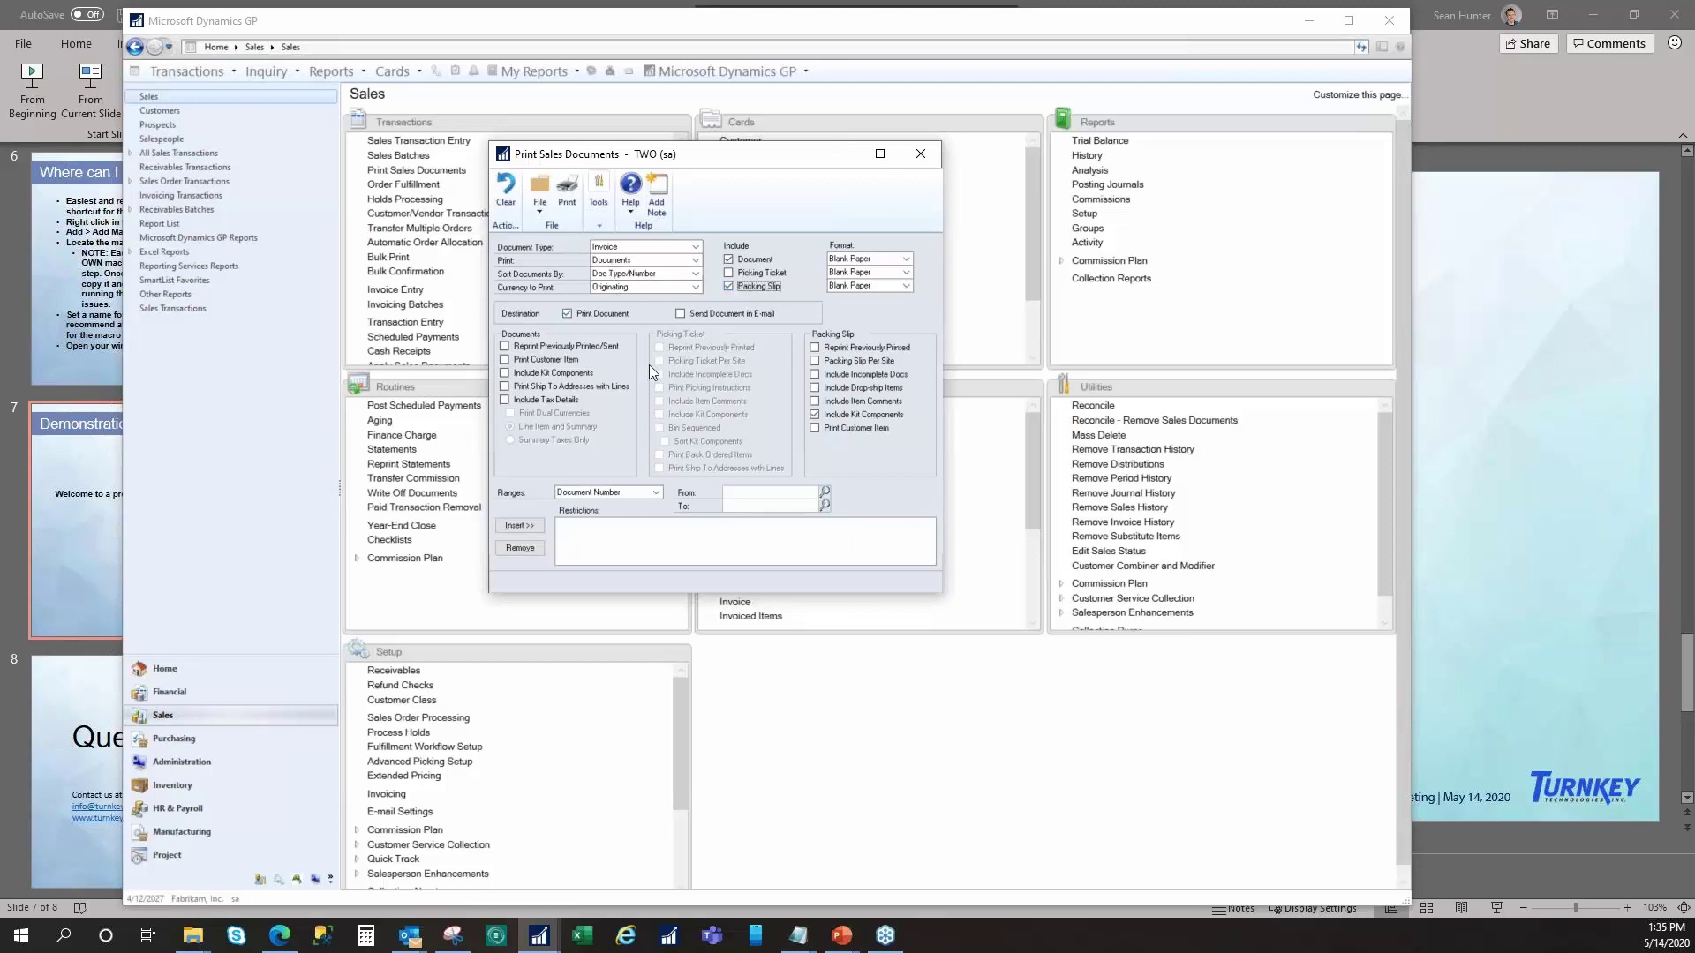
- Enable sending by e-mail, ship-to addresses with lines, reprinting of previously printed documents and packing slips, and customer items on packing slips
left_click(689, 314)
left_click(507, 388)
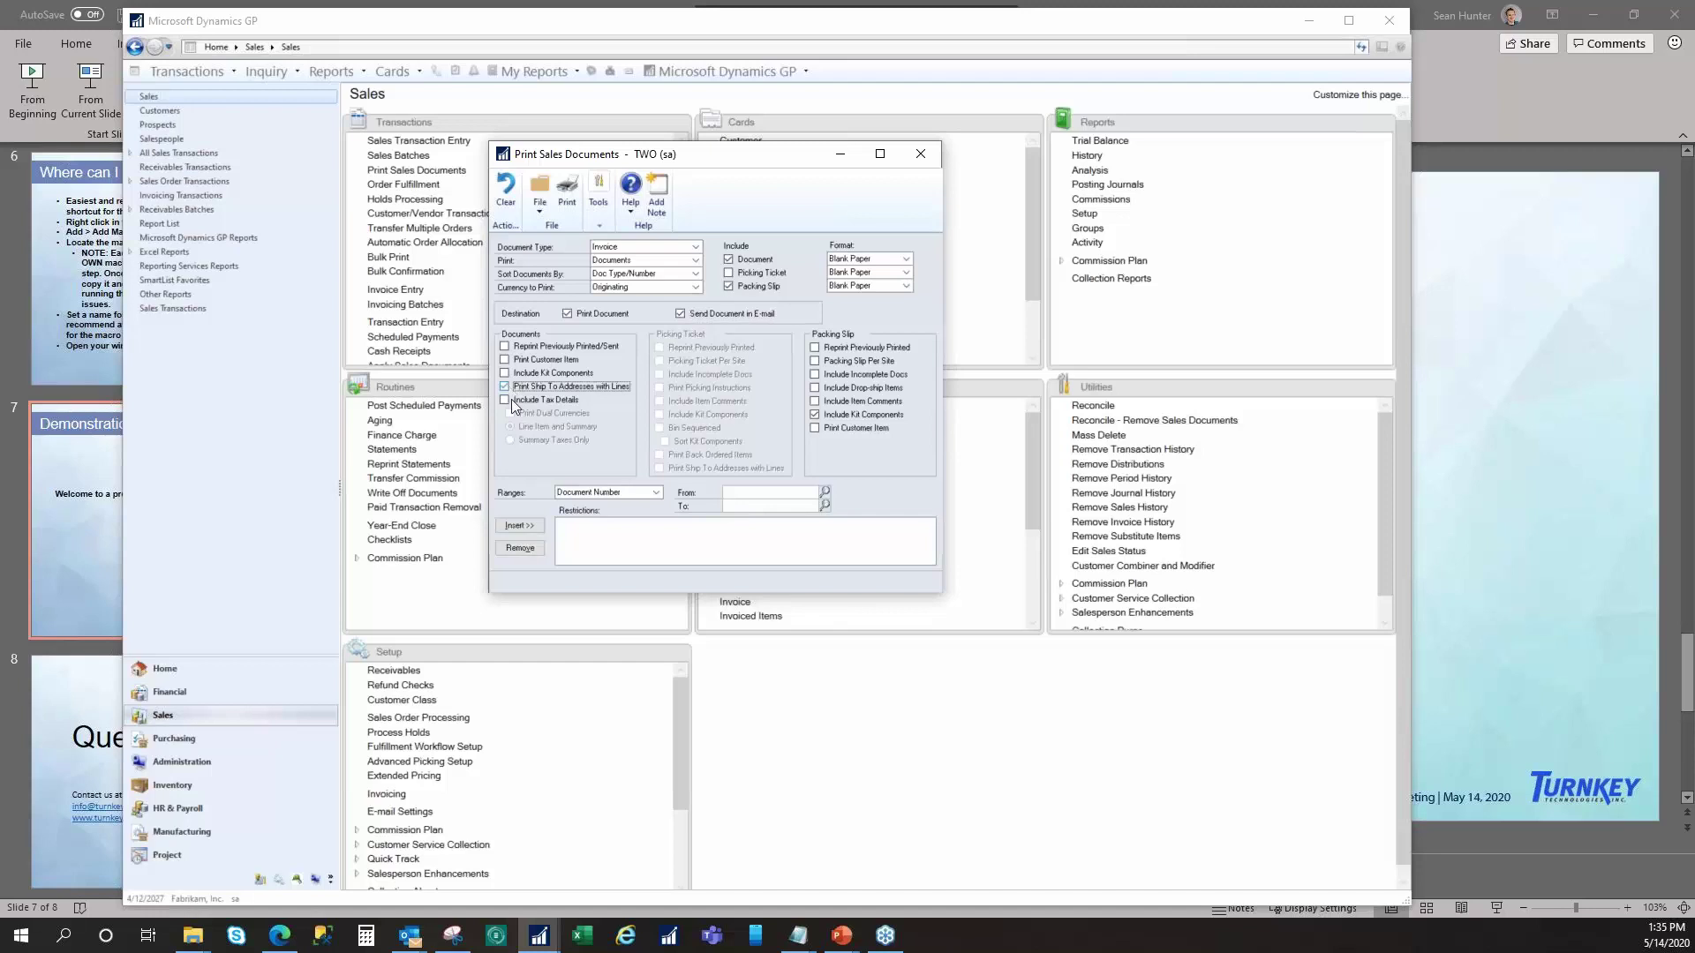
left_click(505, 348)
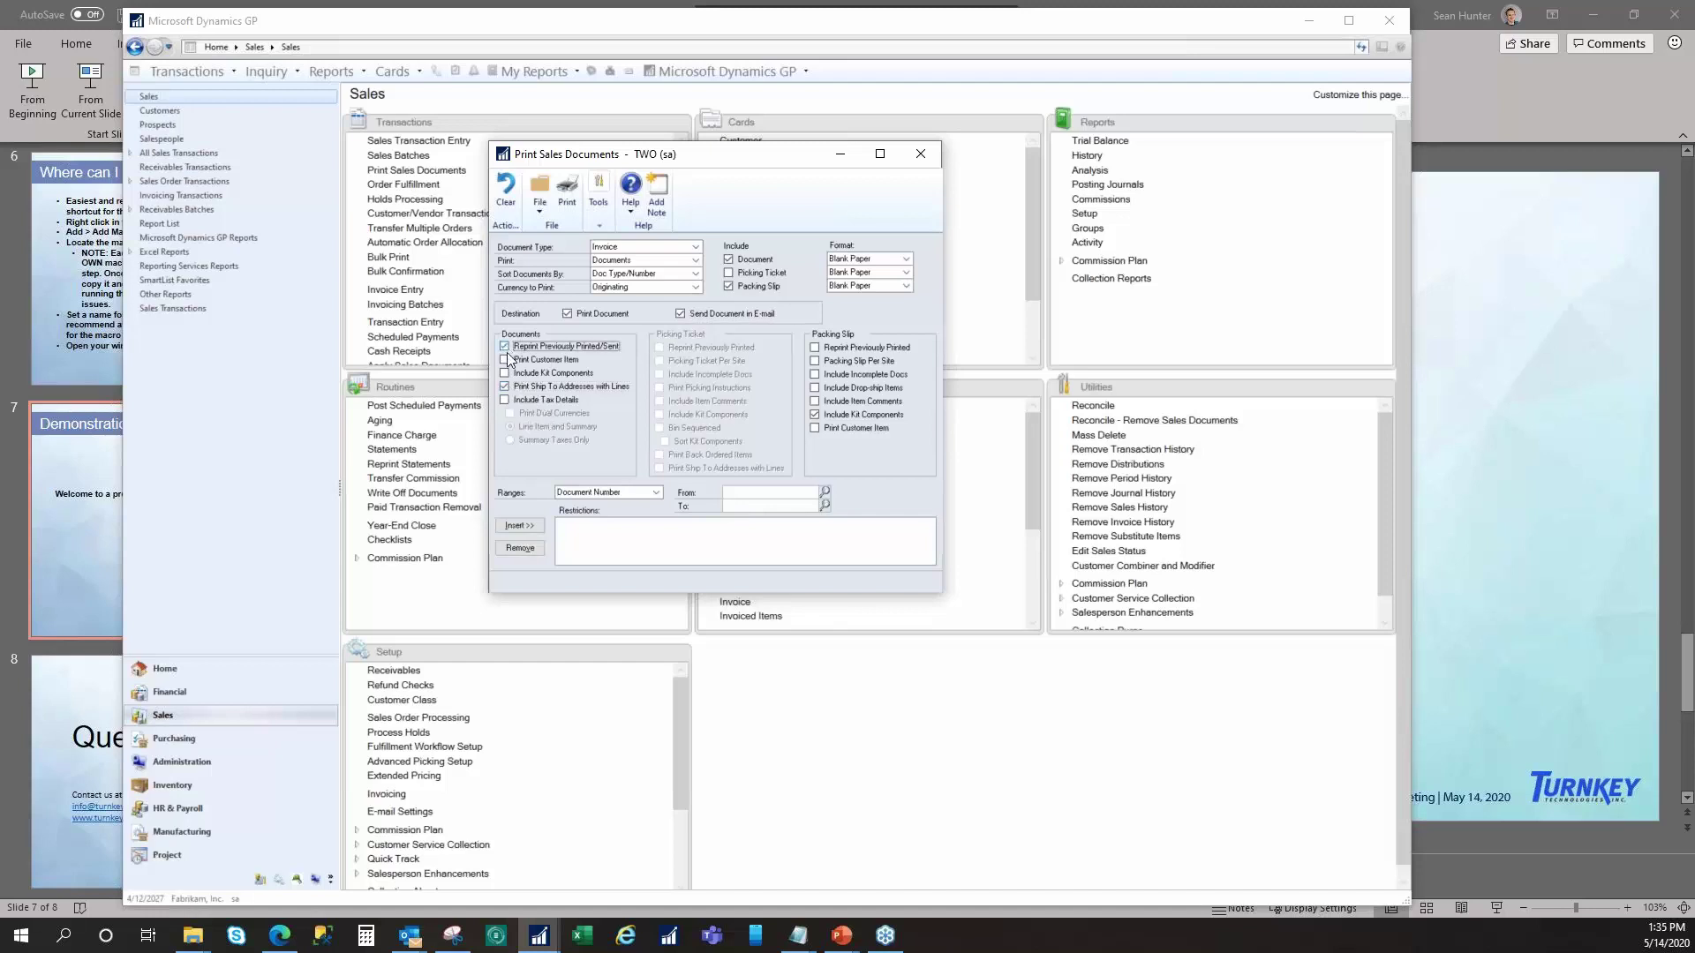
left_click(815, 348)
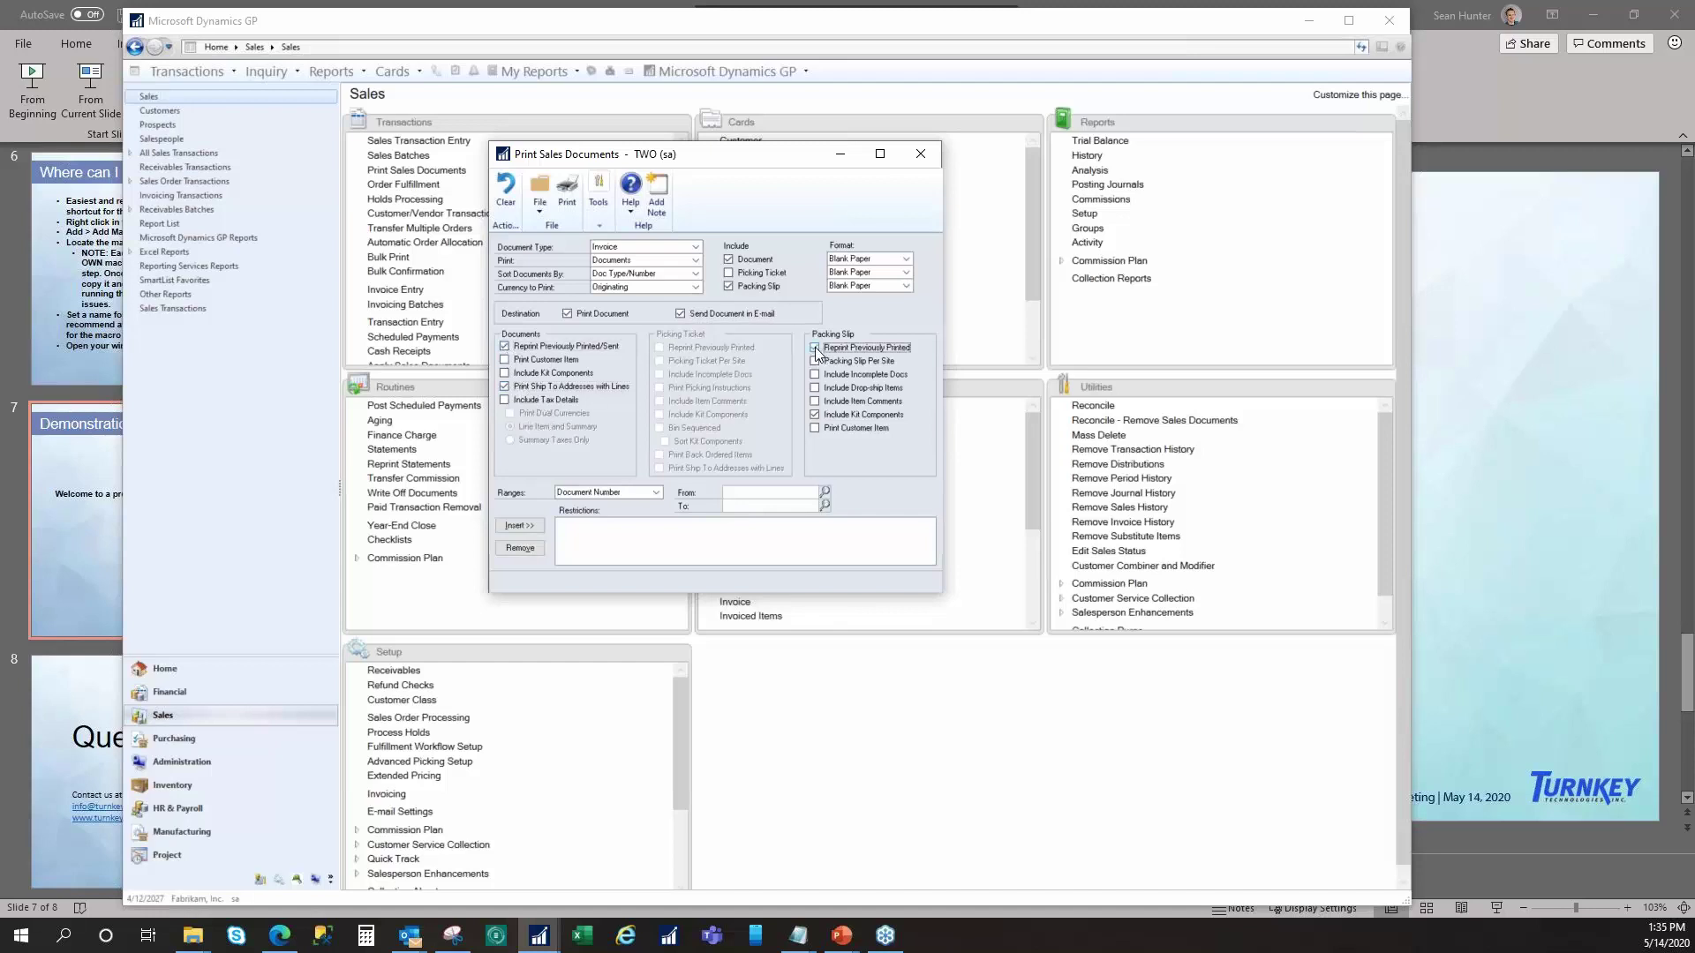
left_click(818, 429)
- Add a Batch range restriction from TEST to TEST to the sales document print options
left_click(583, 492)
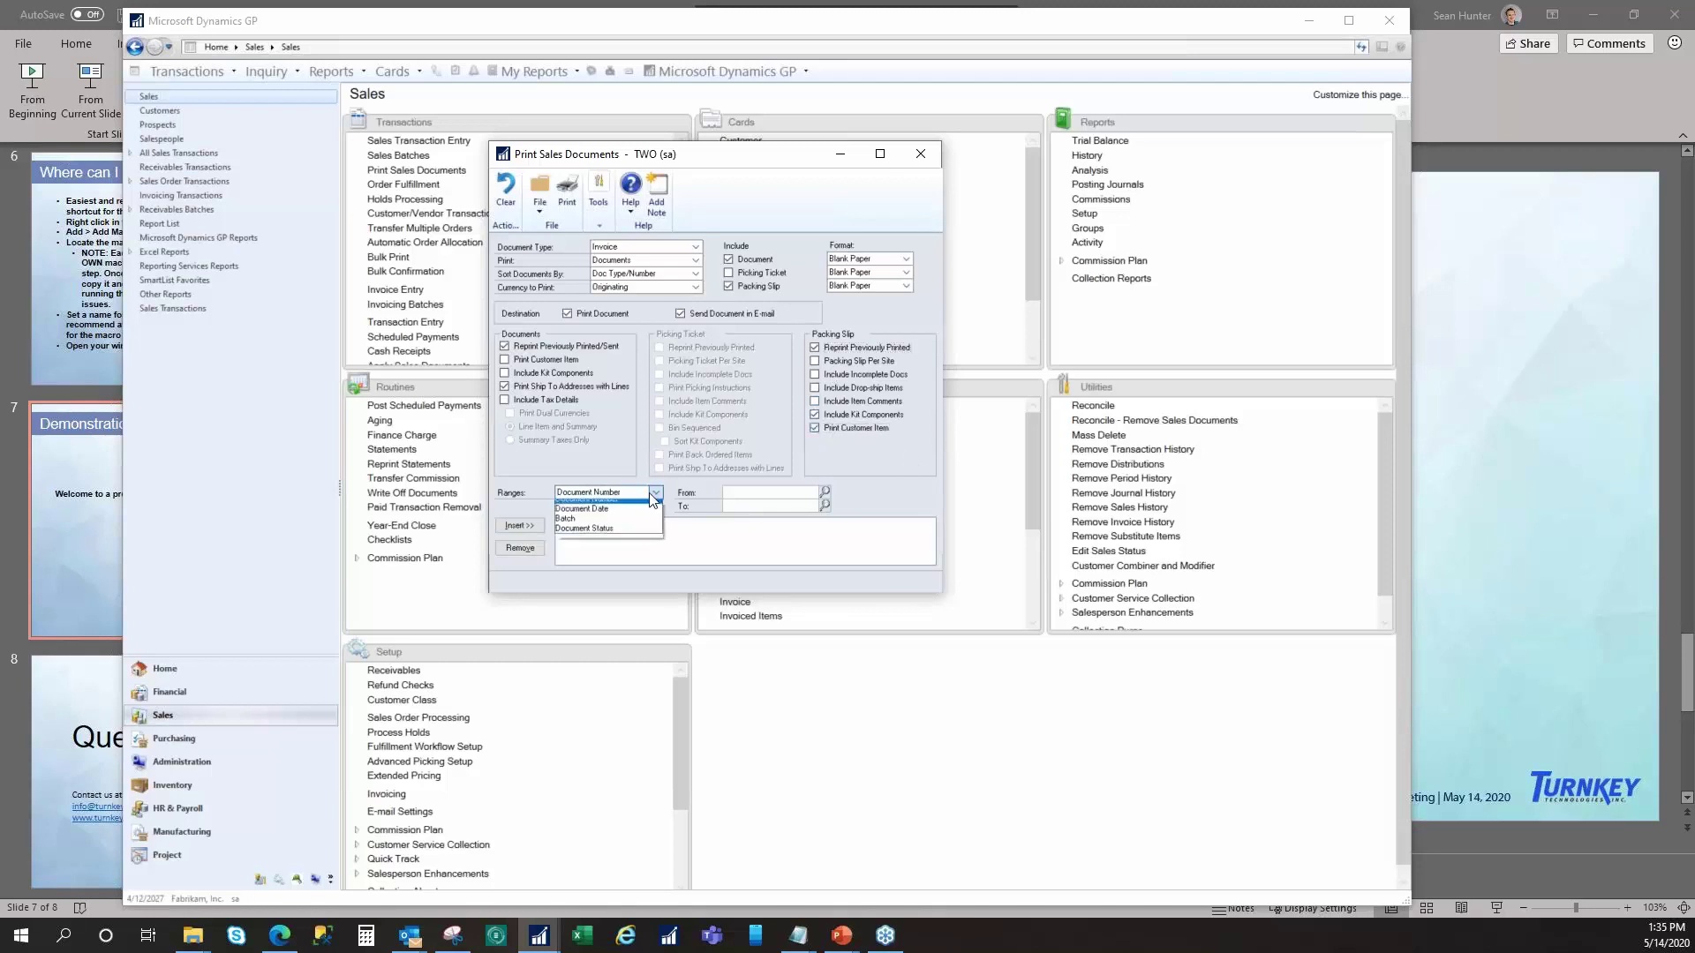
left_click(576, 526)
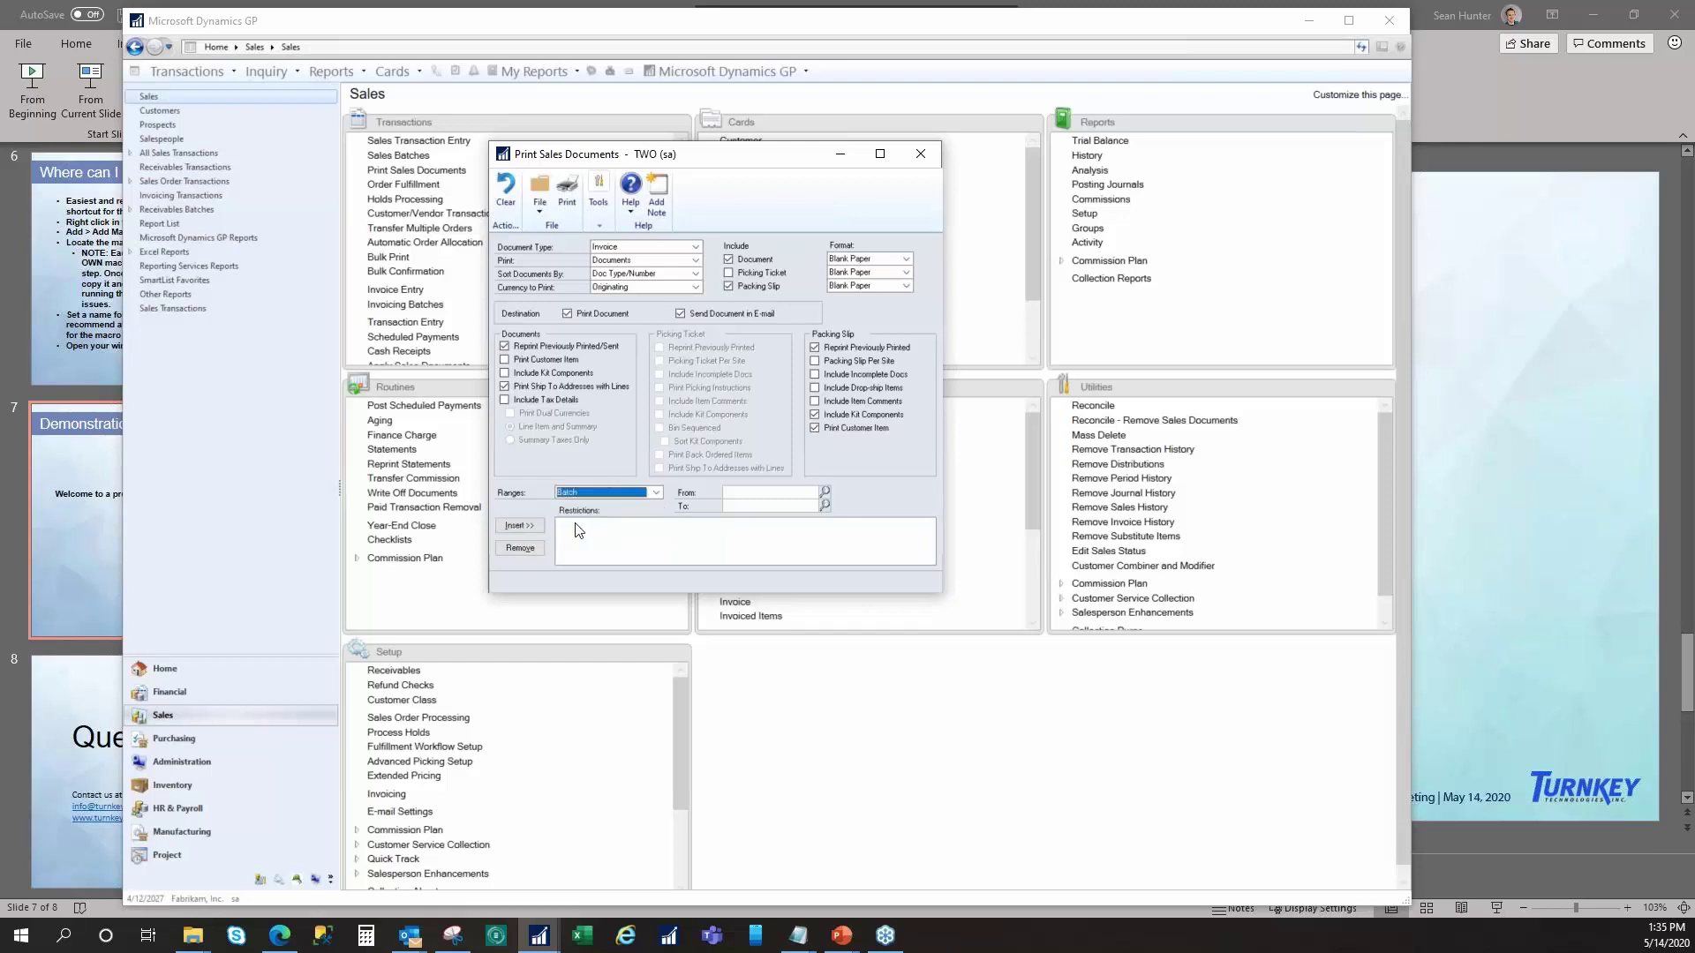
left_click(769, 493)
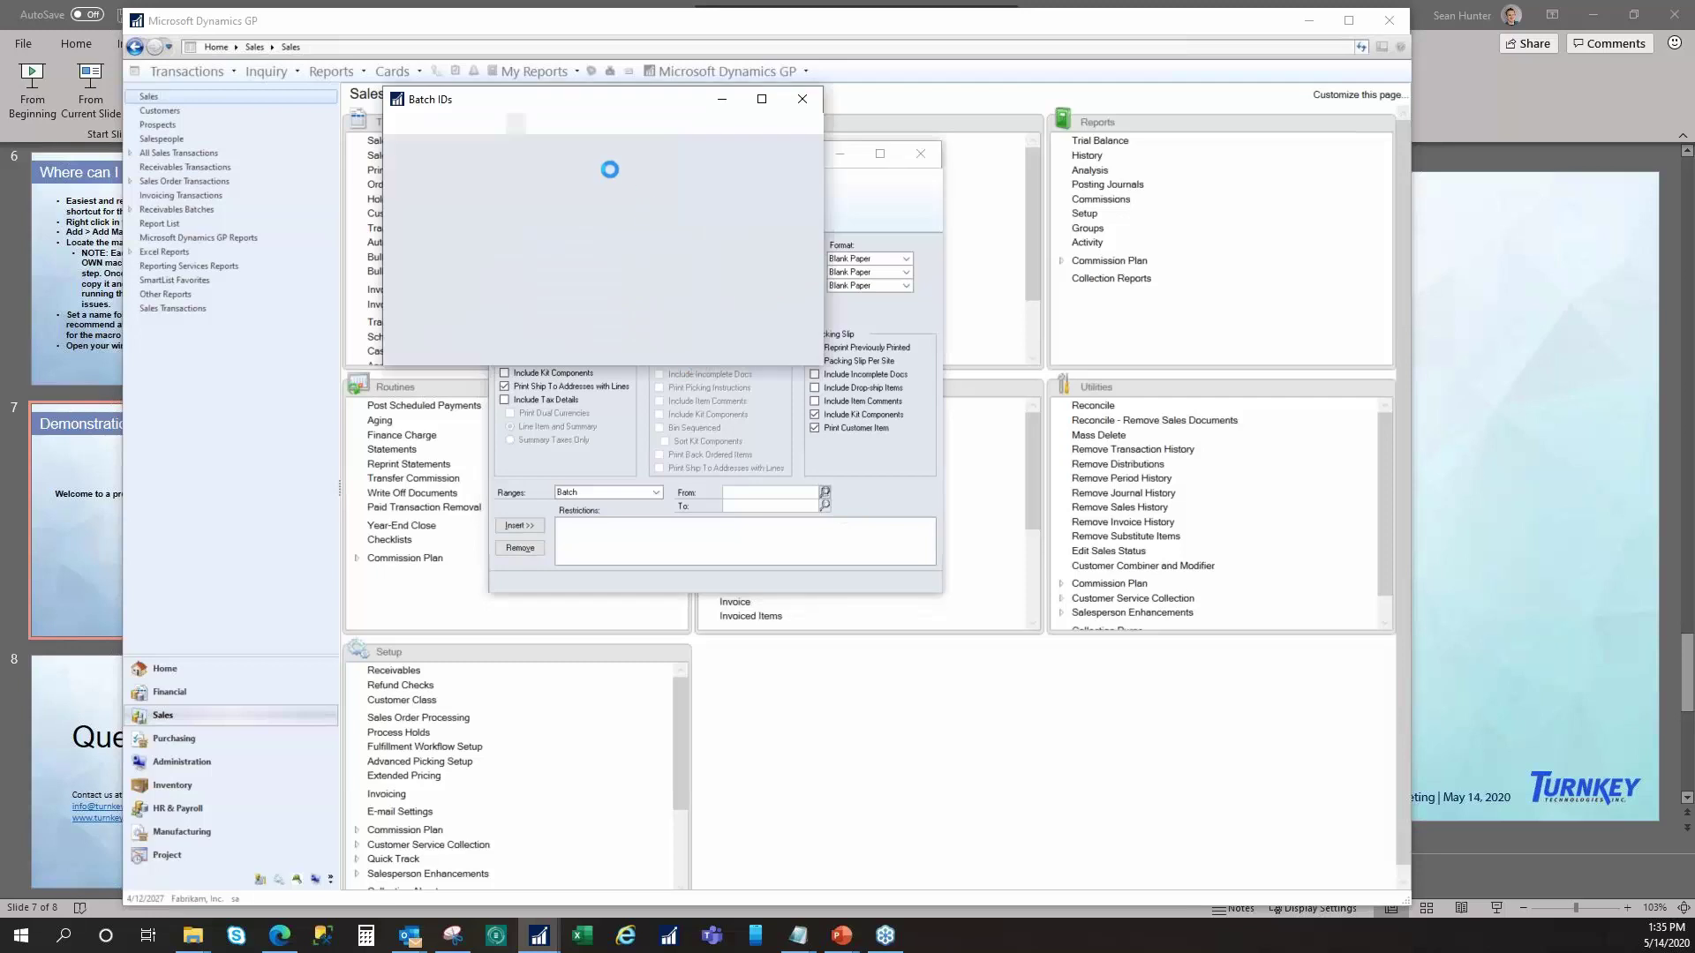
scroll(674, 322, "down", 5)
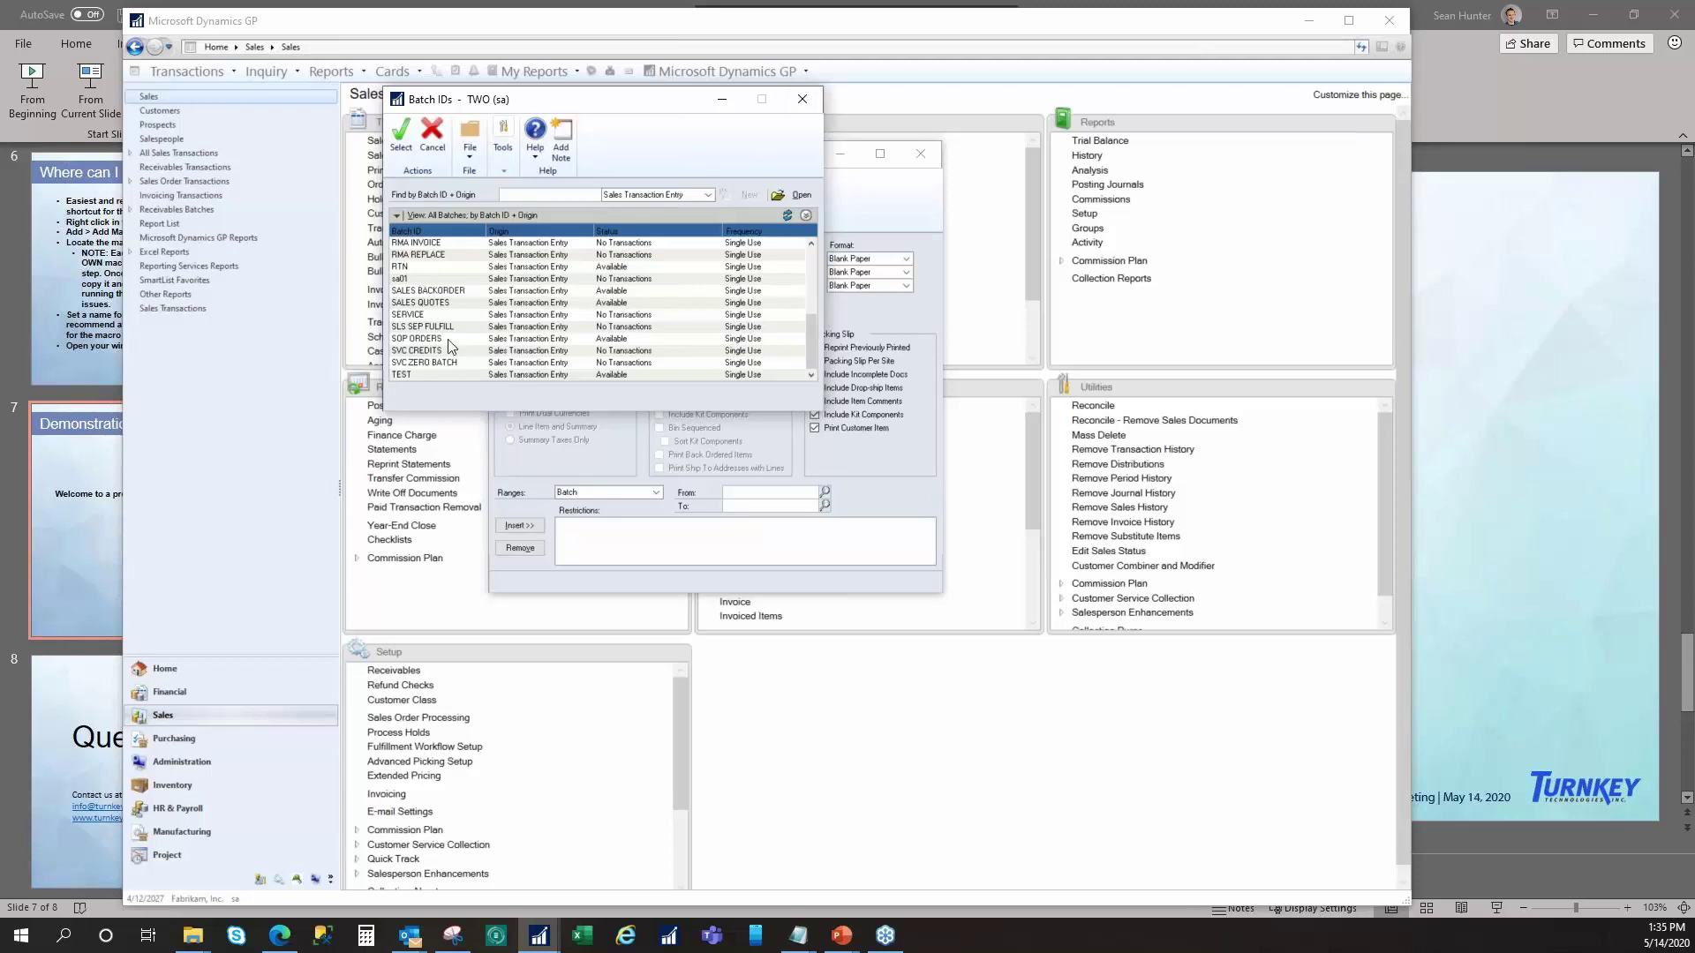
left_click(802, 101)
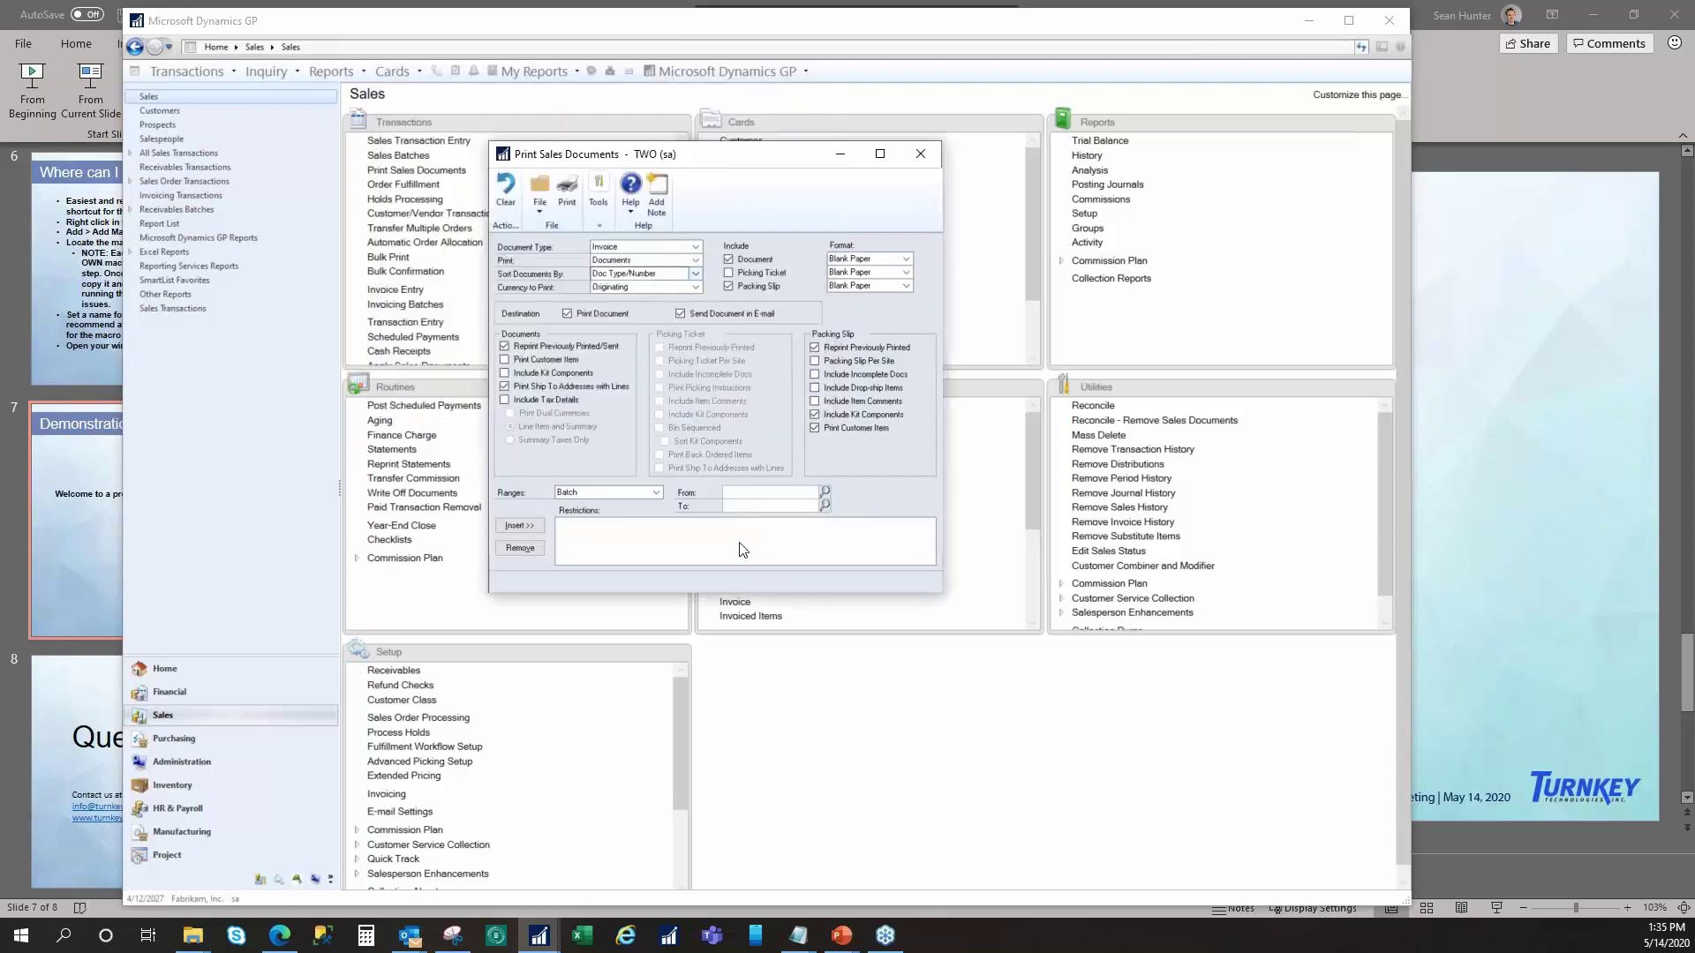
type("TEST")
key("Tab")
left_click(521, 526)
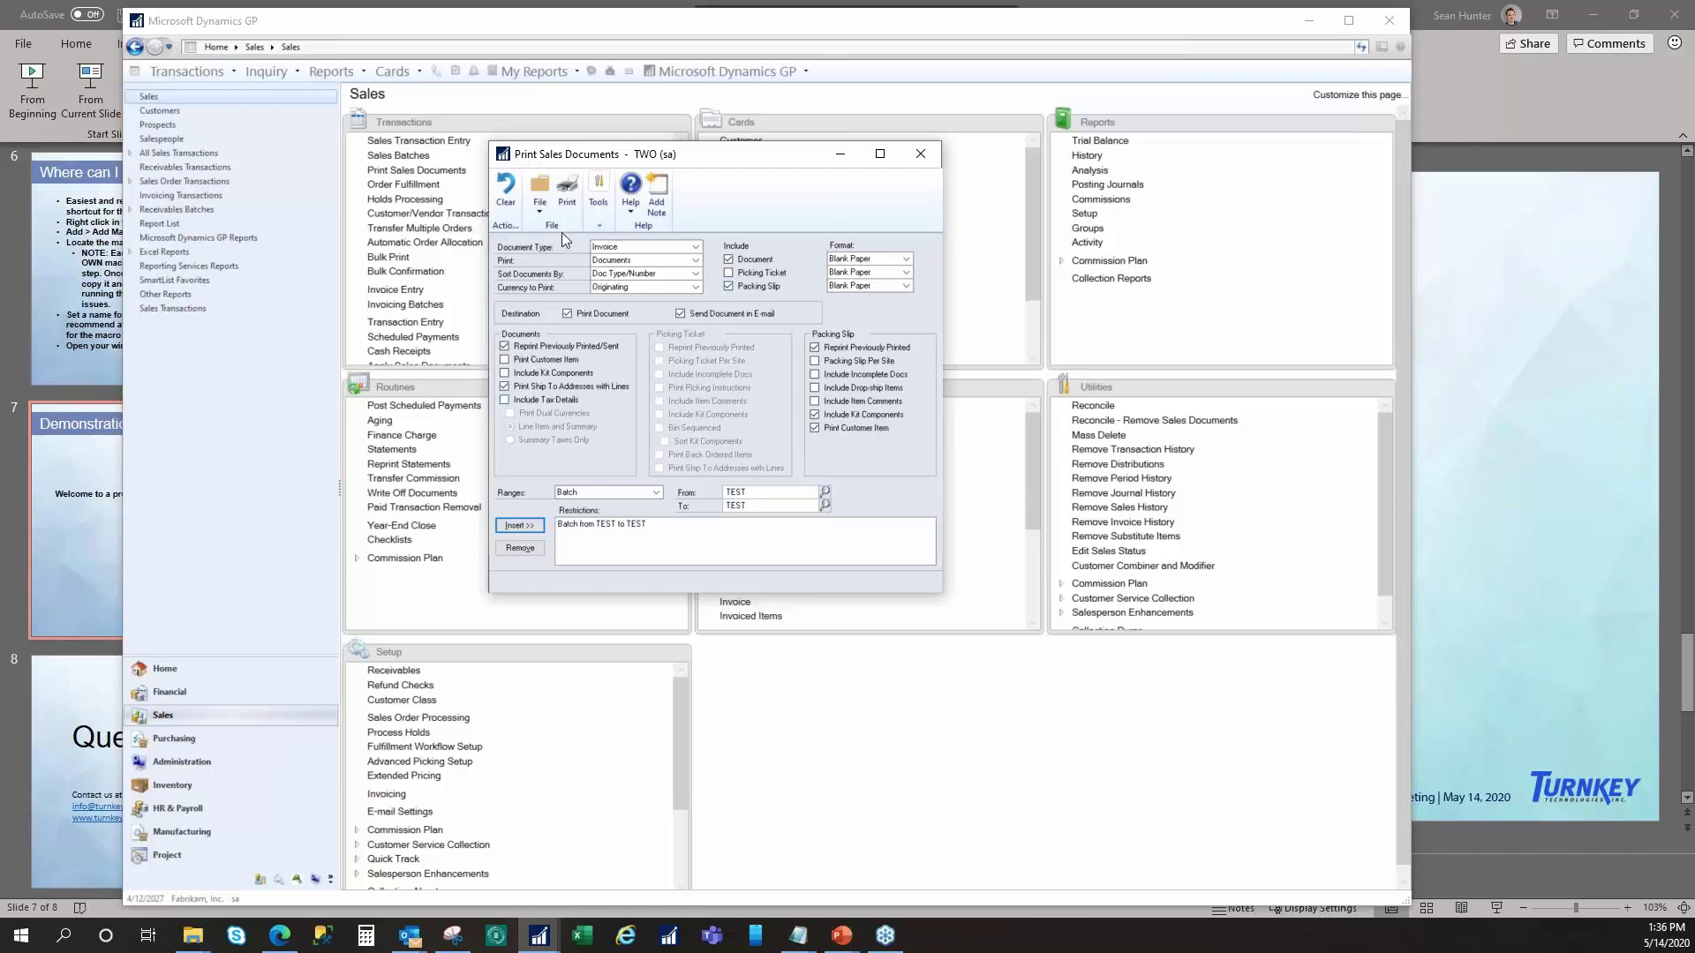
- Stop recording the macro
left_click(599, 194)
mouse_move(667, 272)
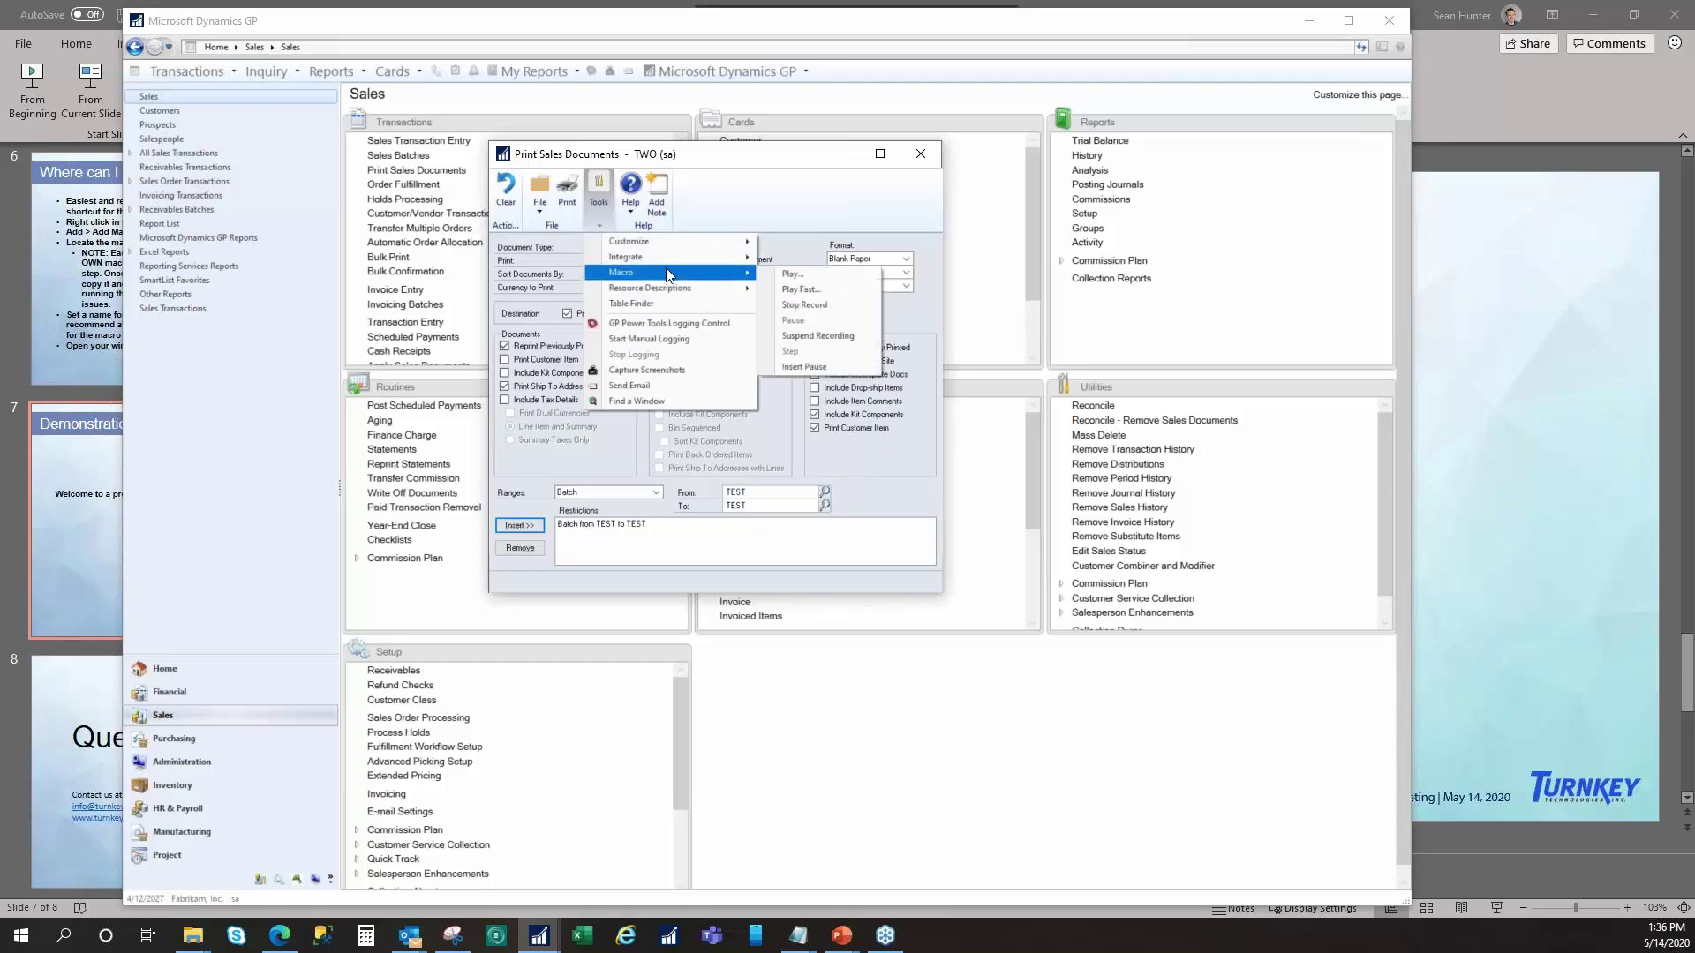
left_click(825, 306)
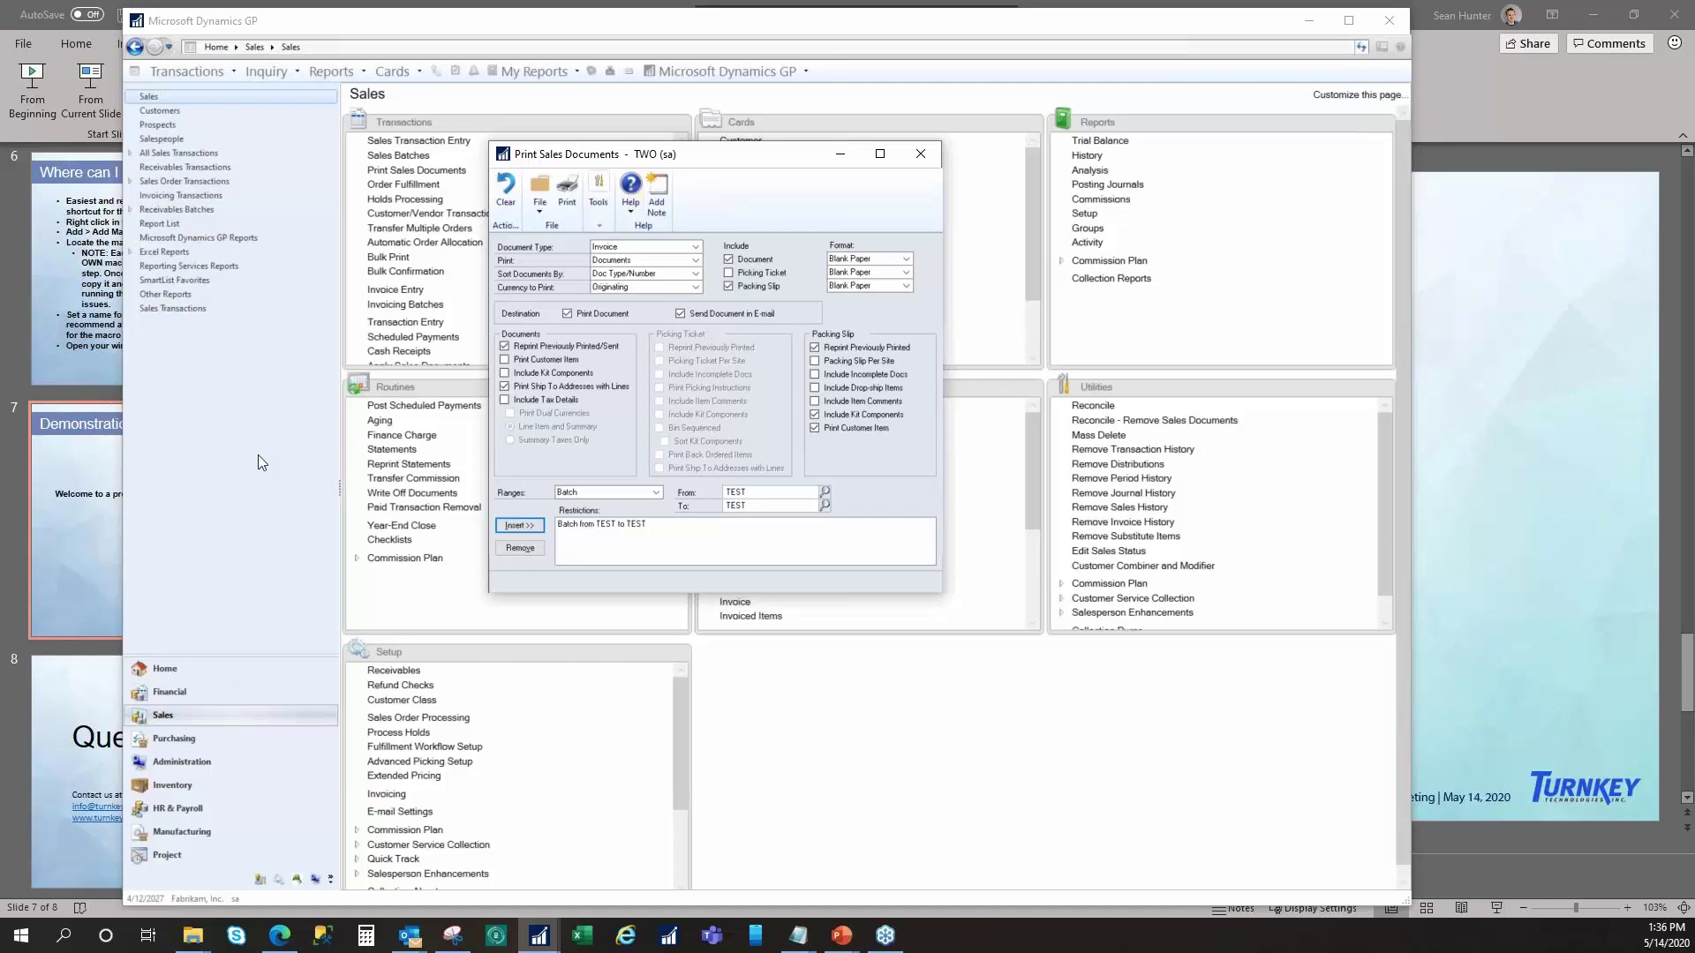
left_click(601, 187)
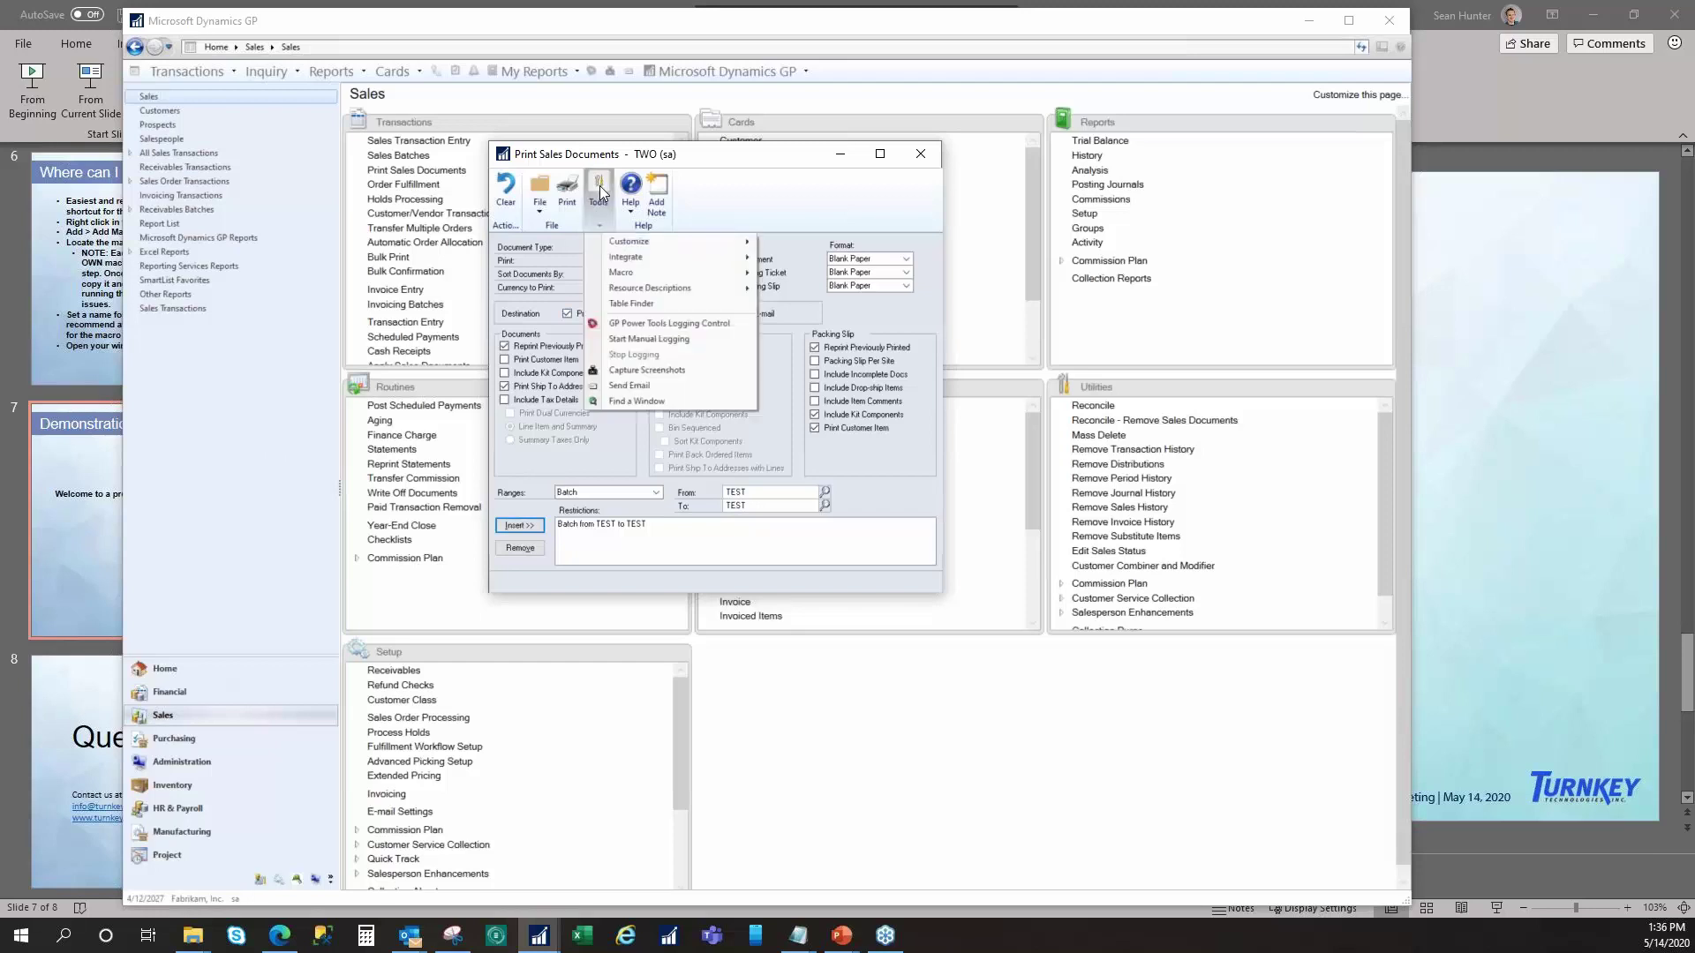
mouse_move(607, 273)
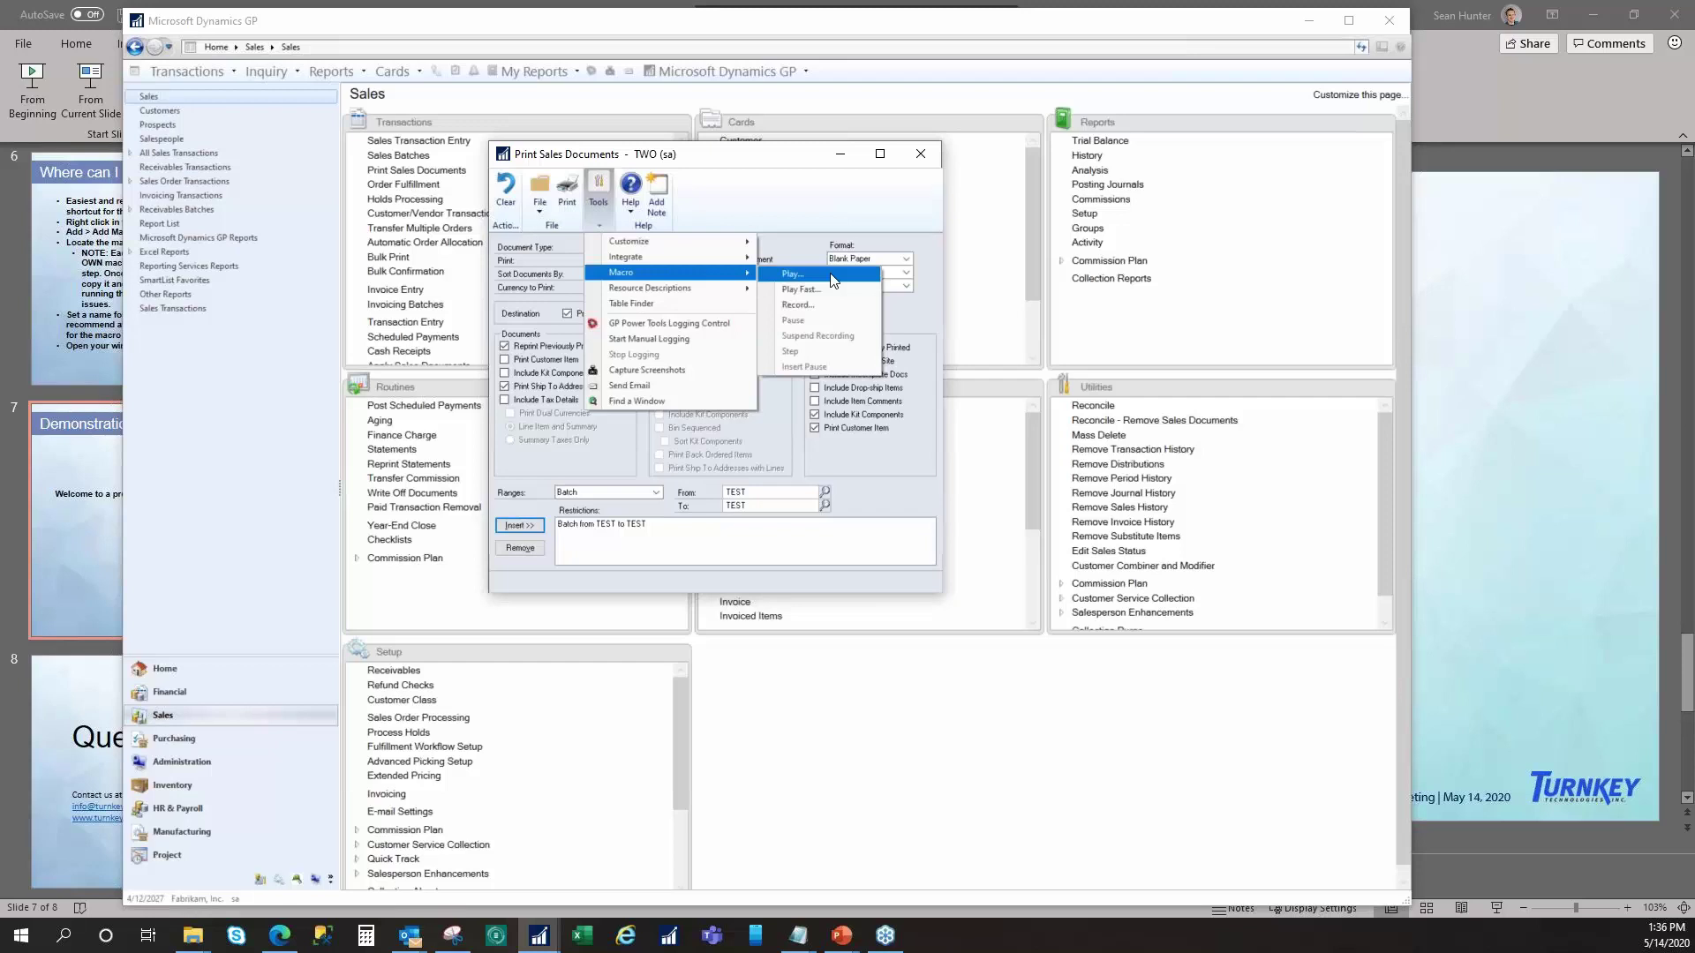
left_click(832, 281)
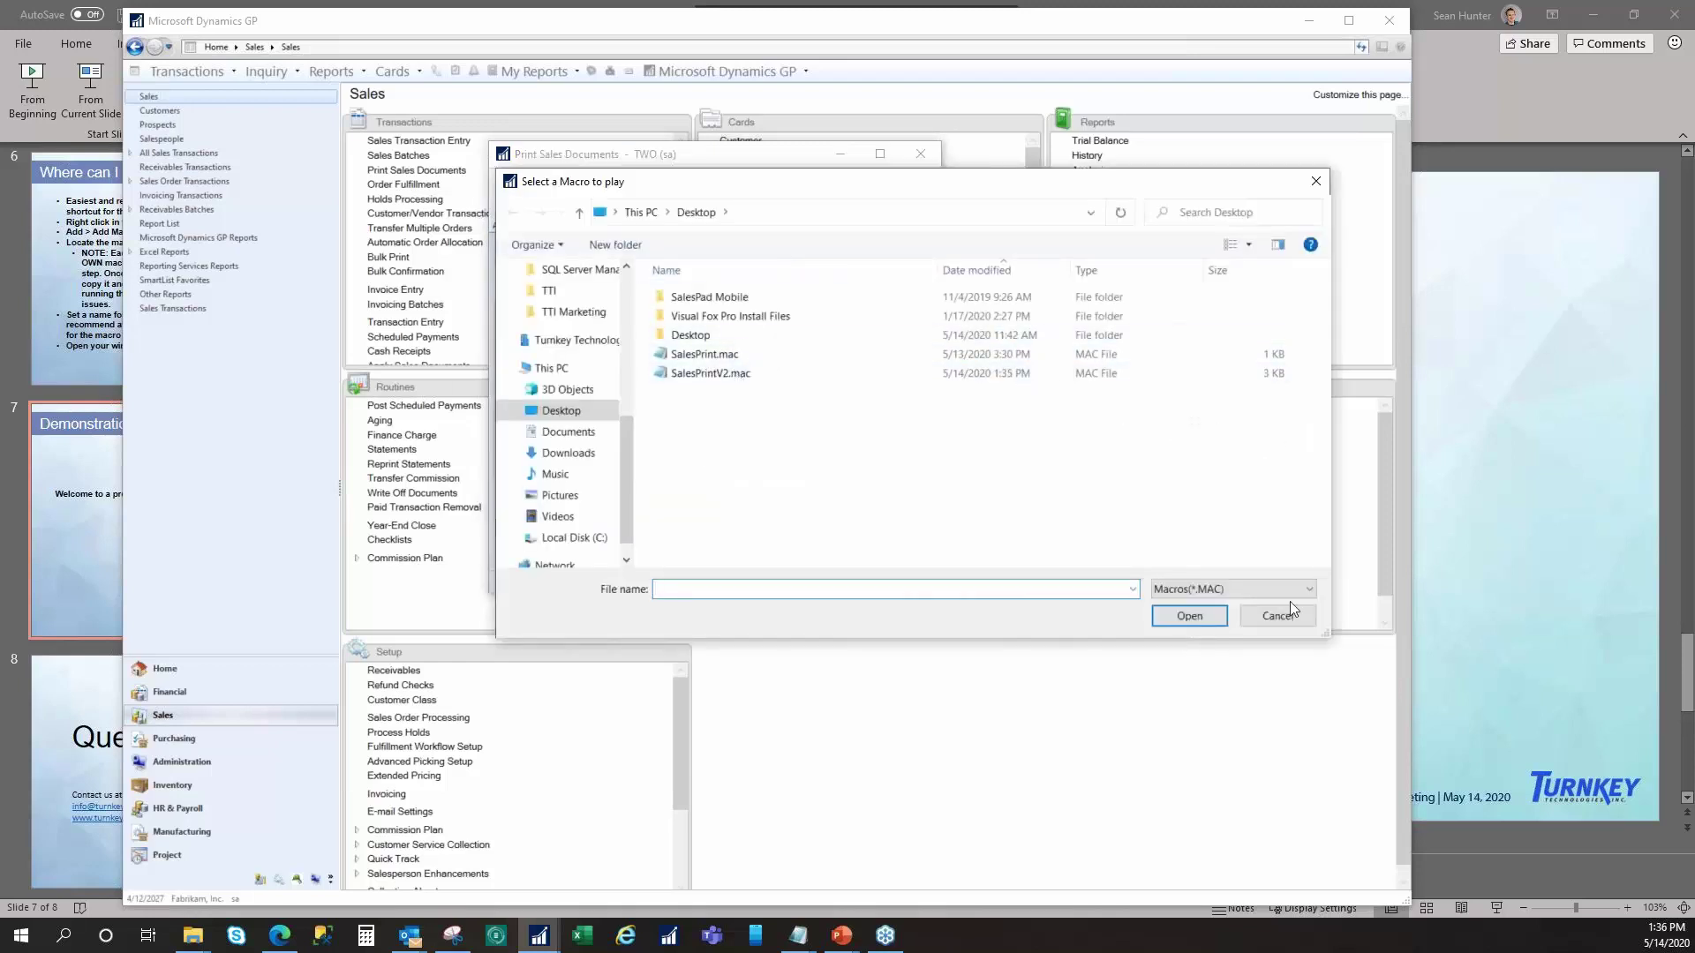
double_click(724, 374)
- Close the Print Sales Documents window without printing and reopen it with its default options
left_click(921, 155)
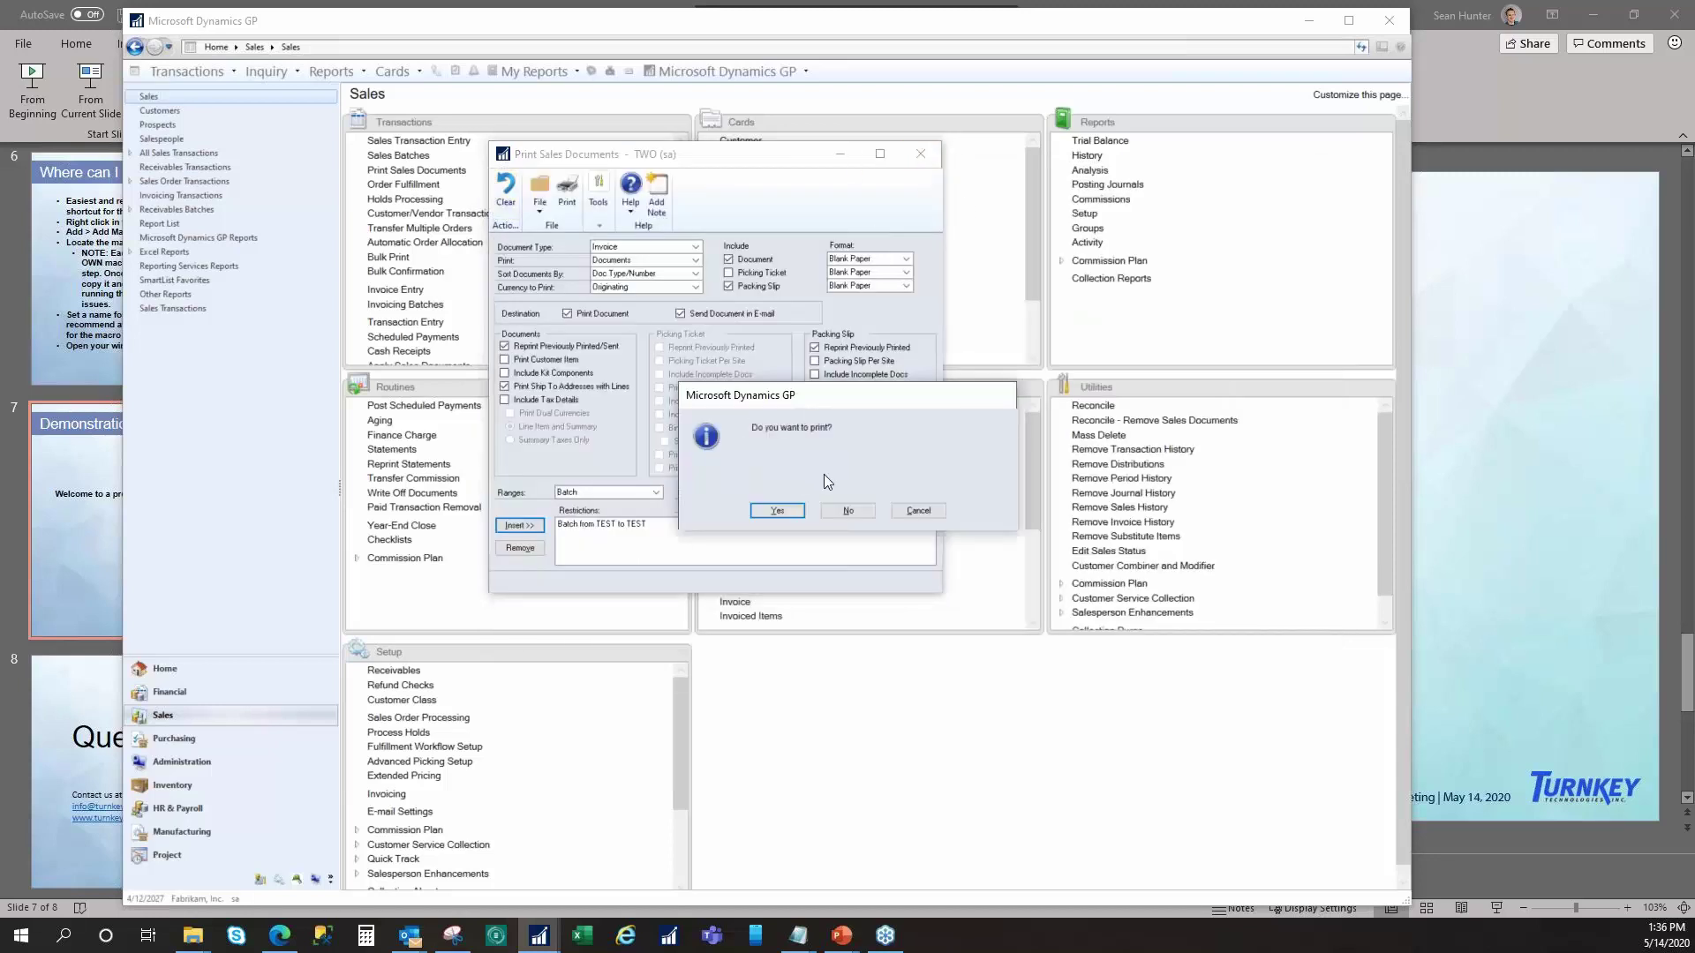
left_click(841, 509)
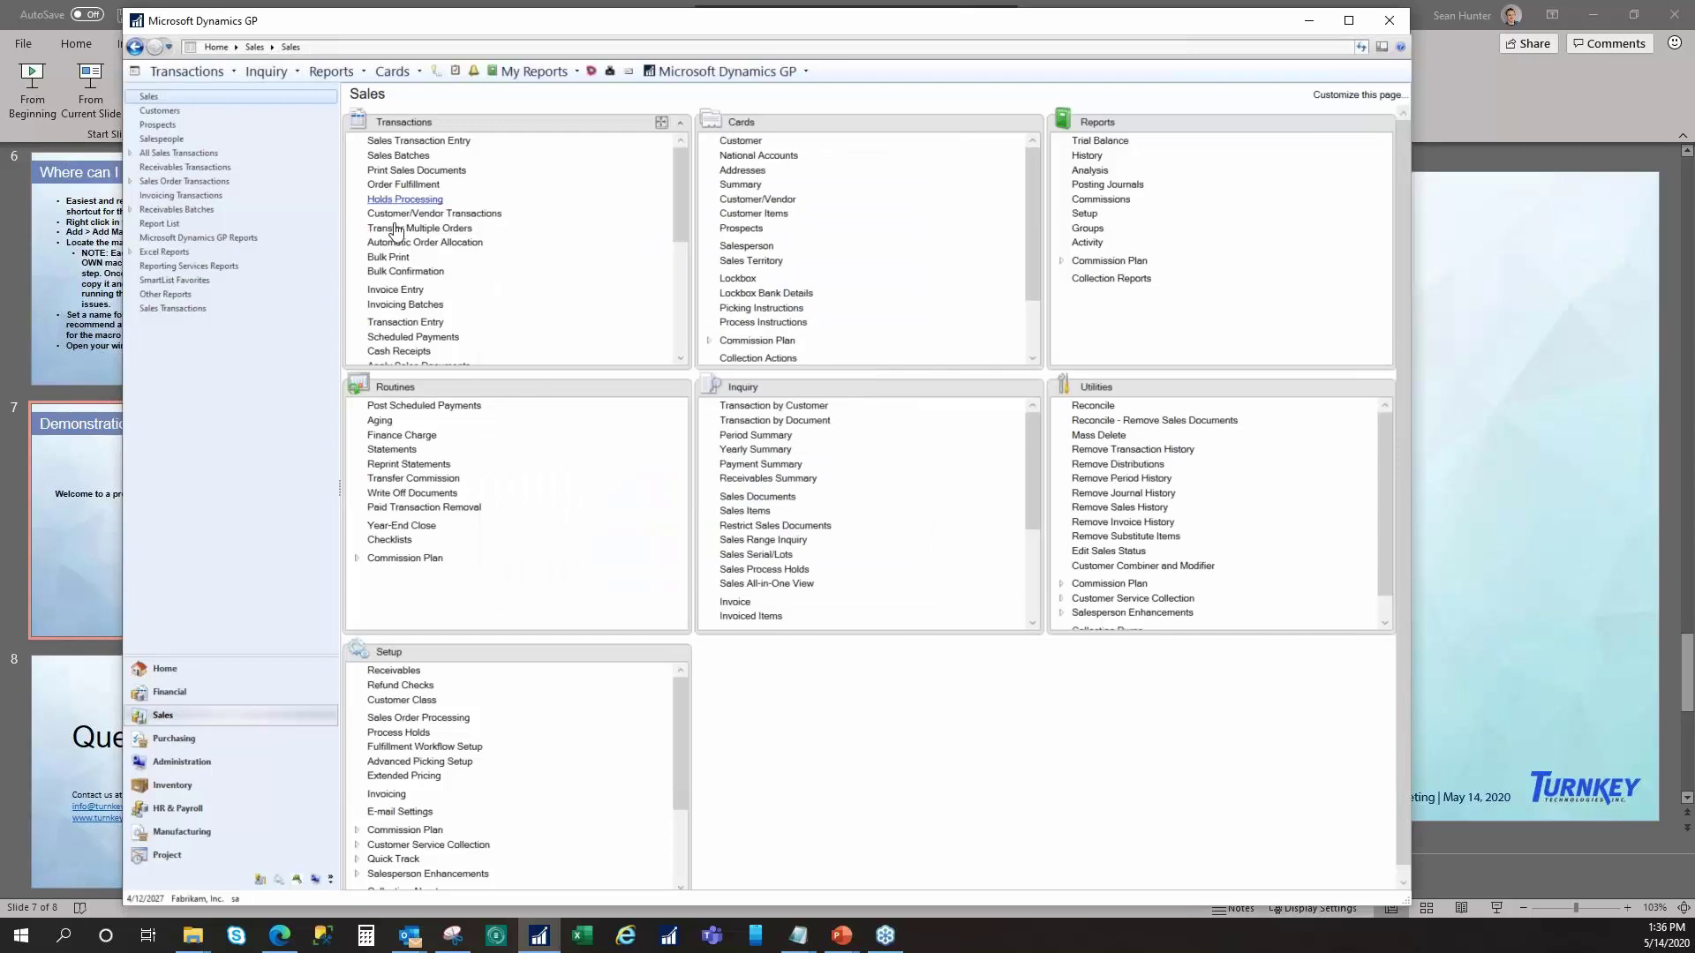
left_click(416, 170)
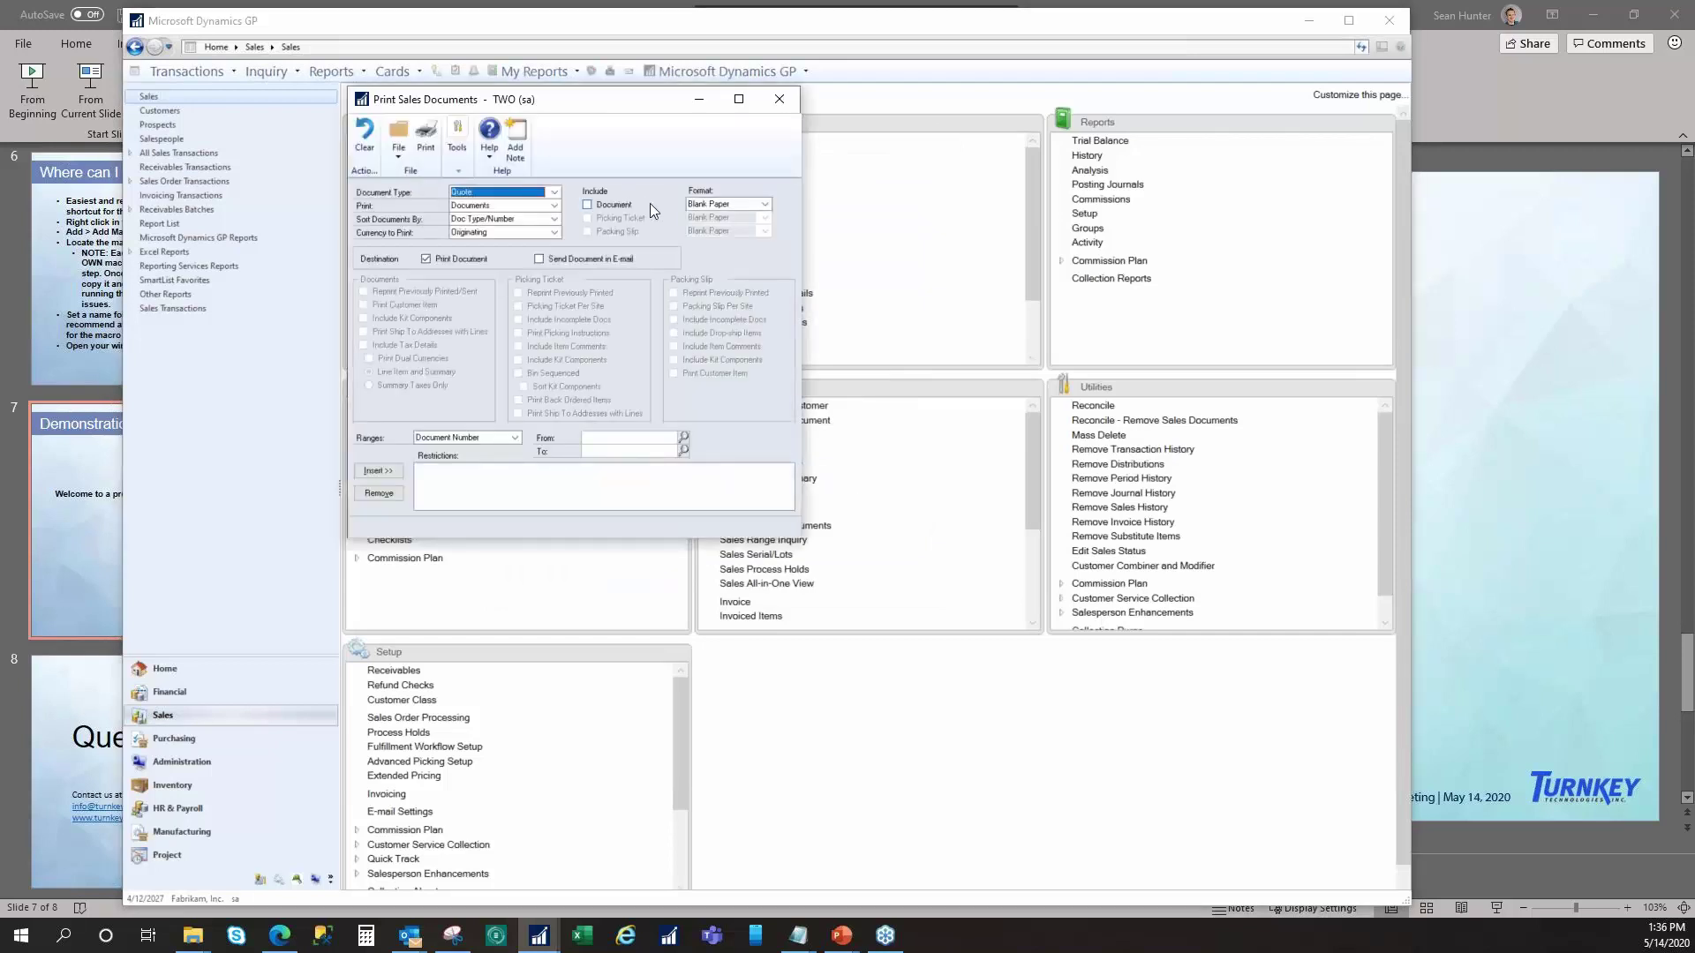
- Play the SalesPrintV2.mac macro in the Print Sales Documents window and dismiss the completion message
left_click(457, 140)
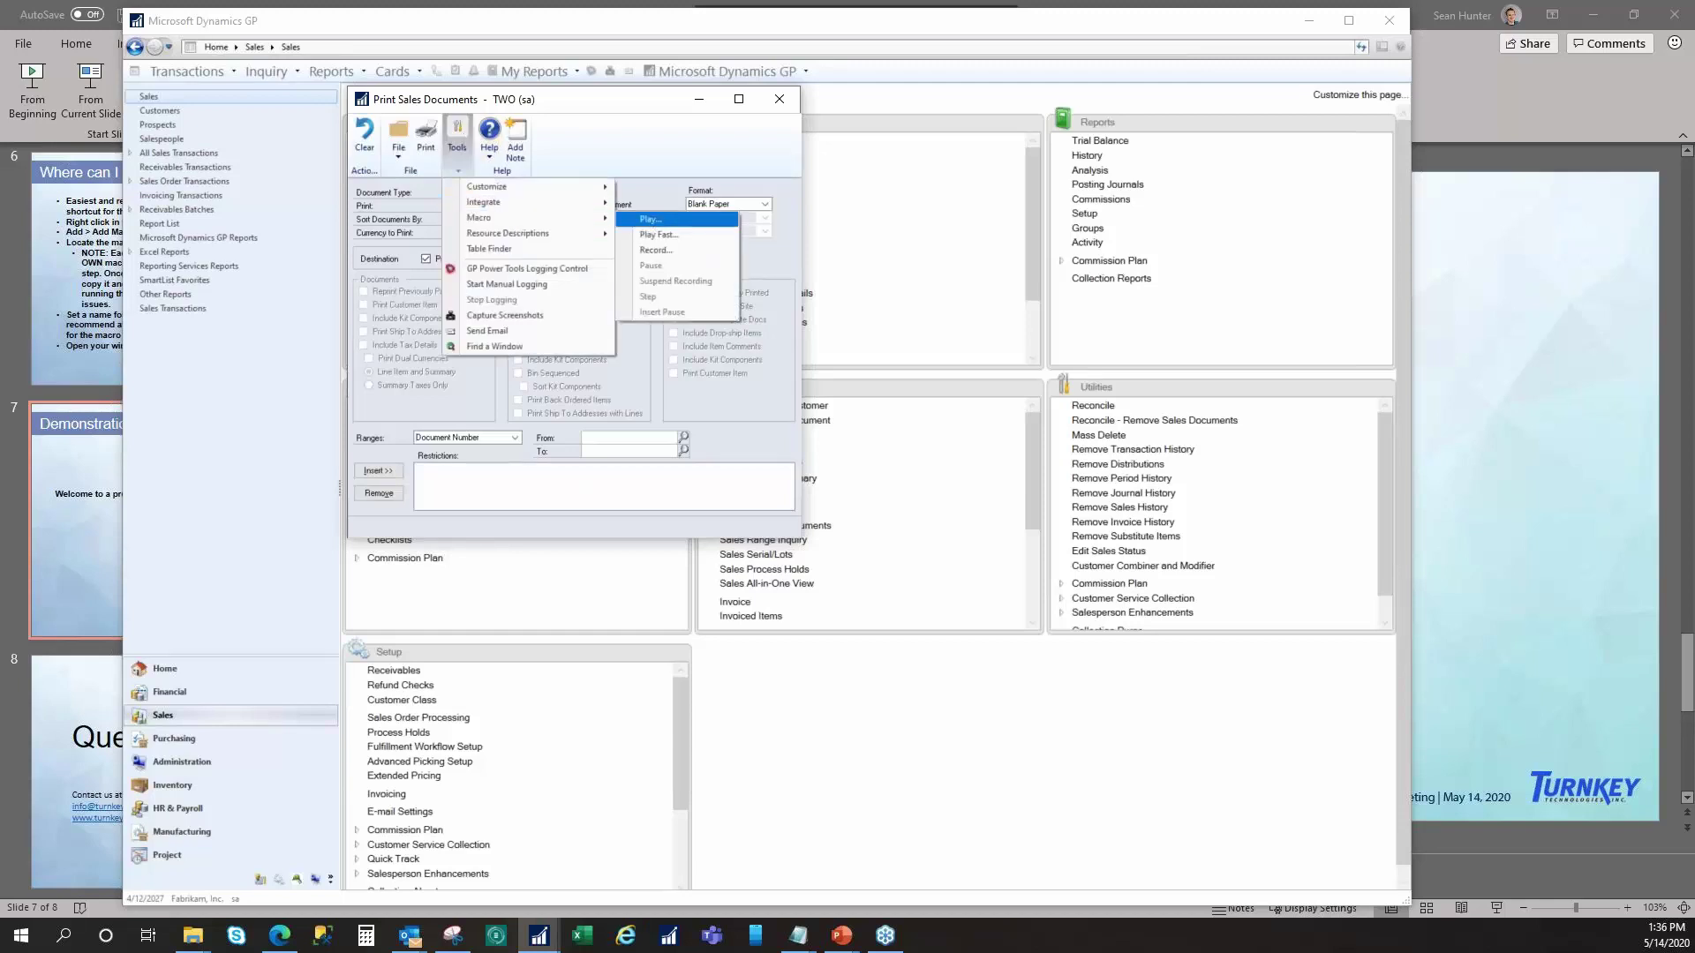
left_click(654, 214)
left_click(565, 322)
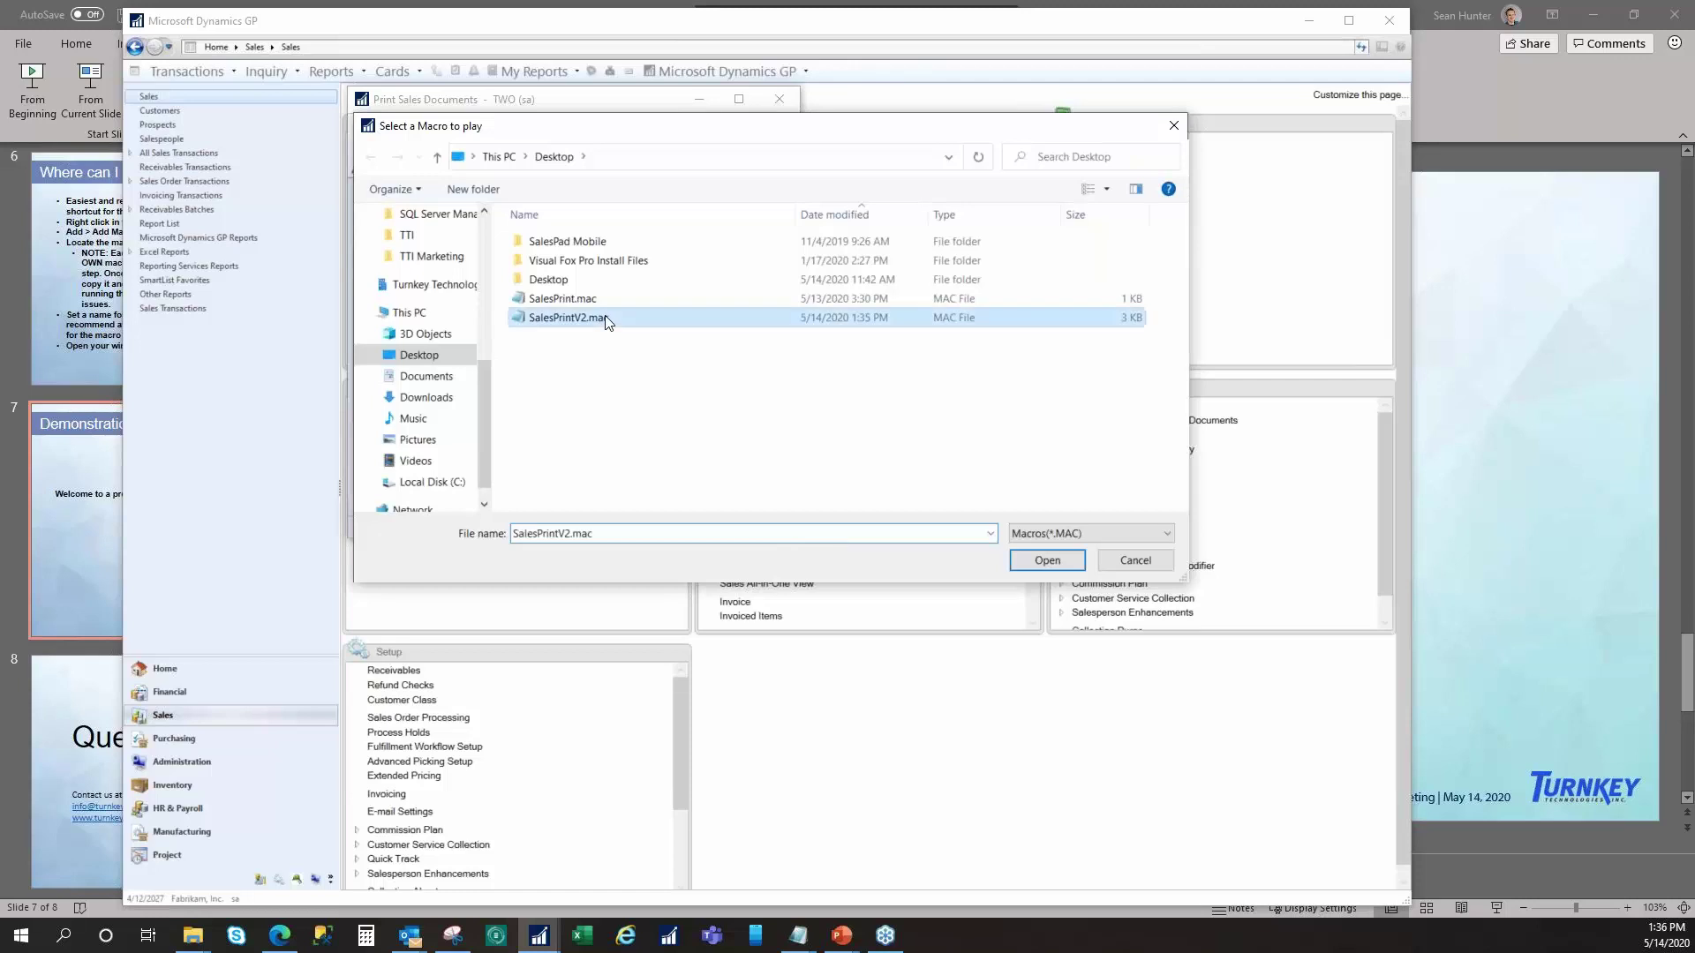
left_click(1046, 562)
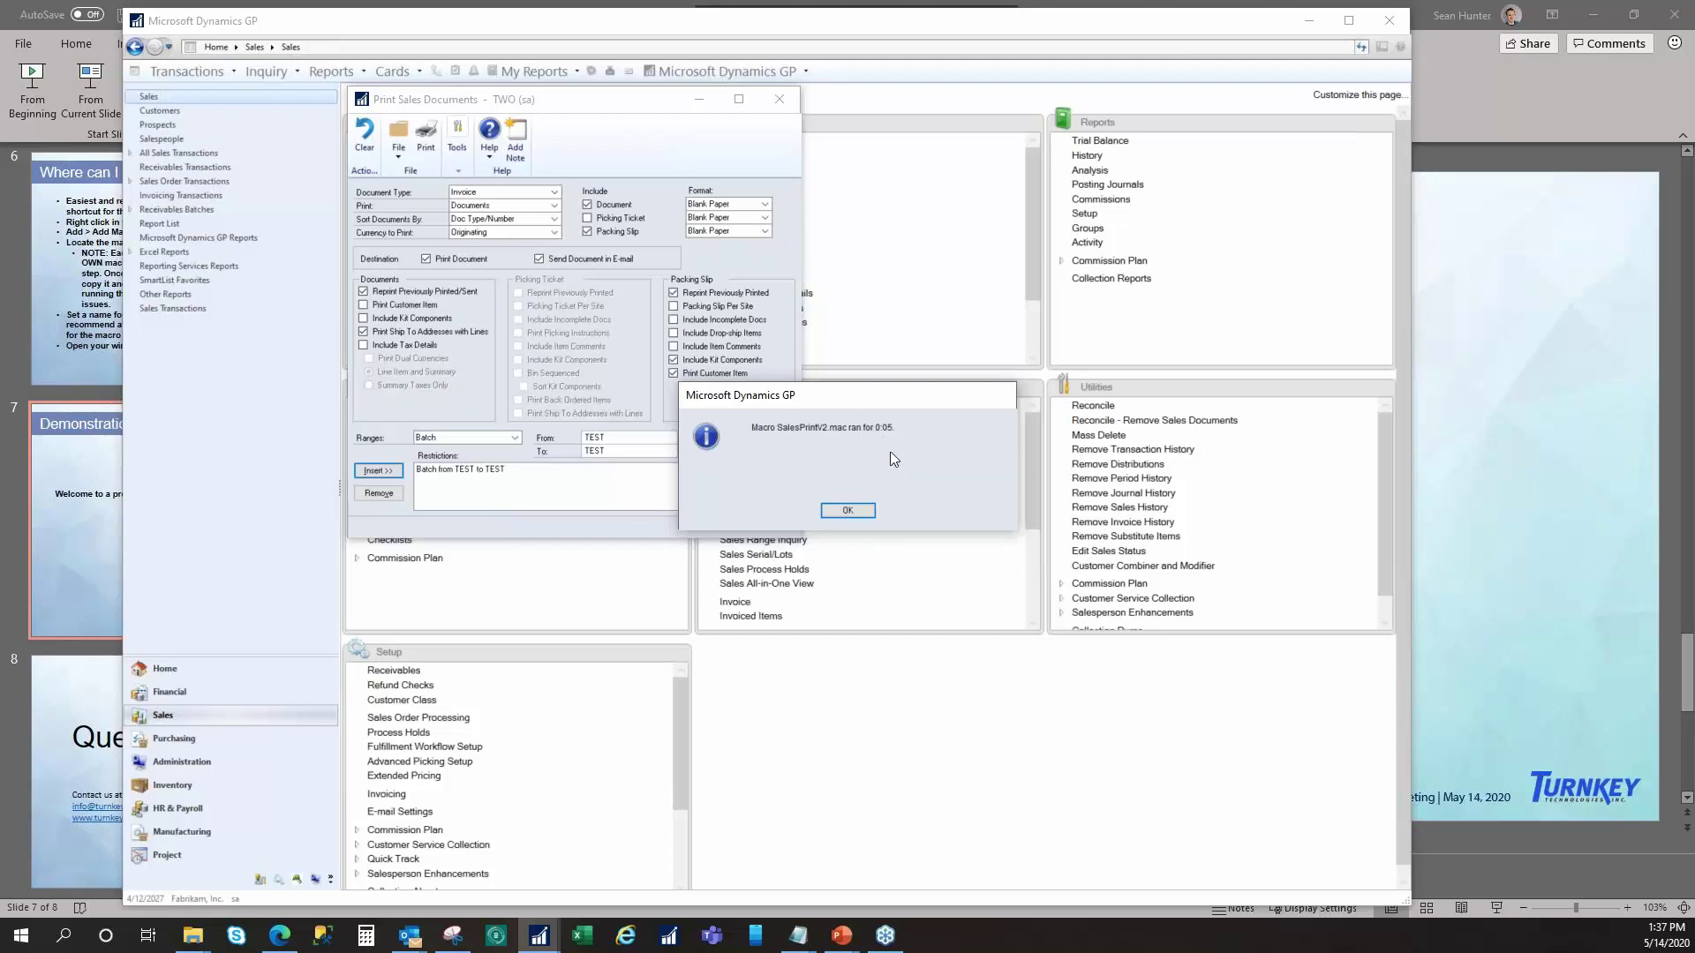
left_click(850, 510)
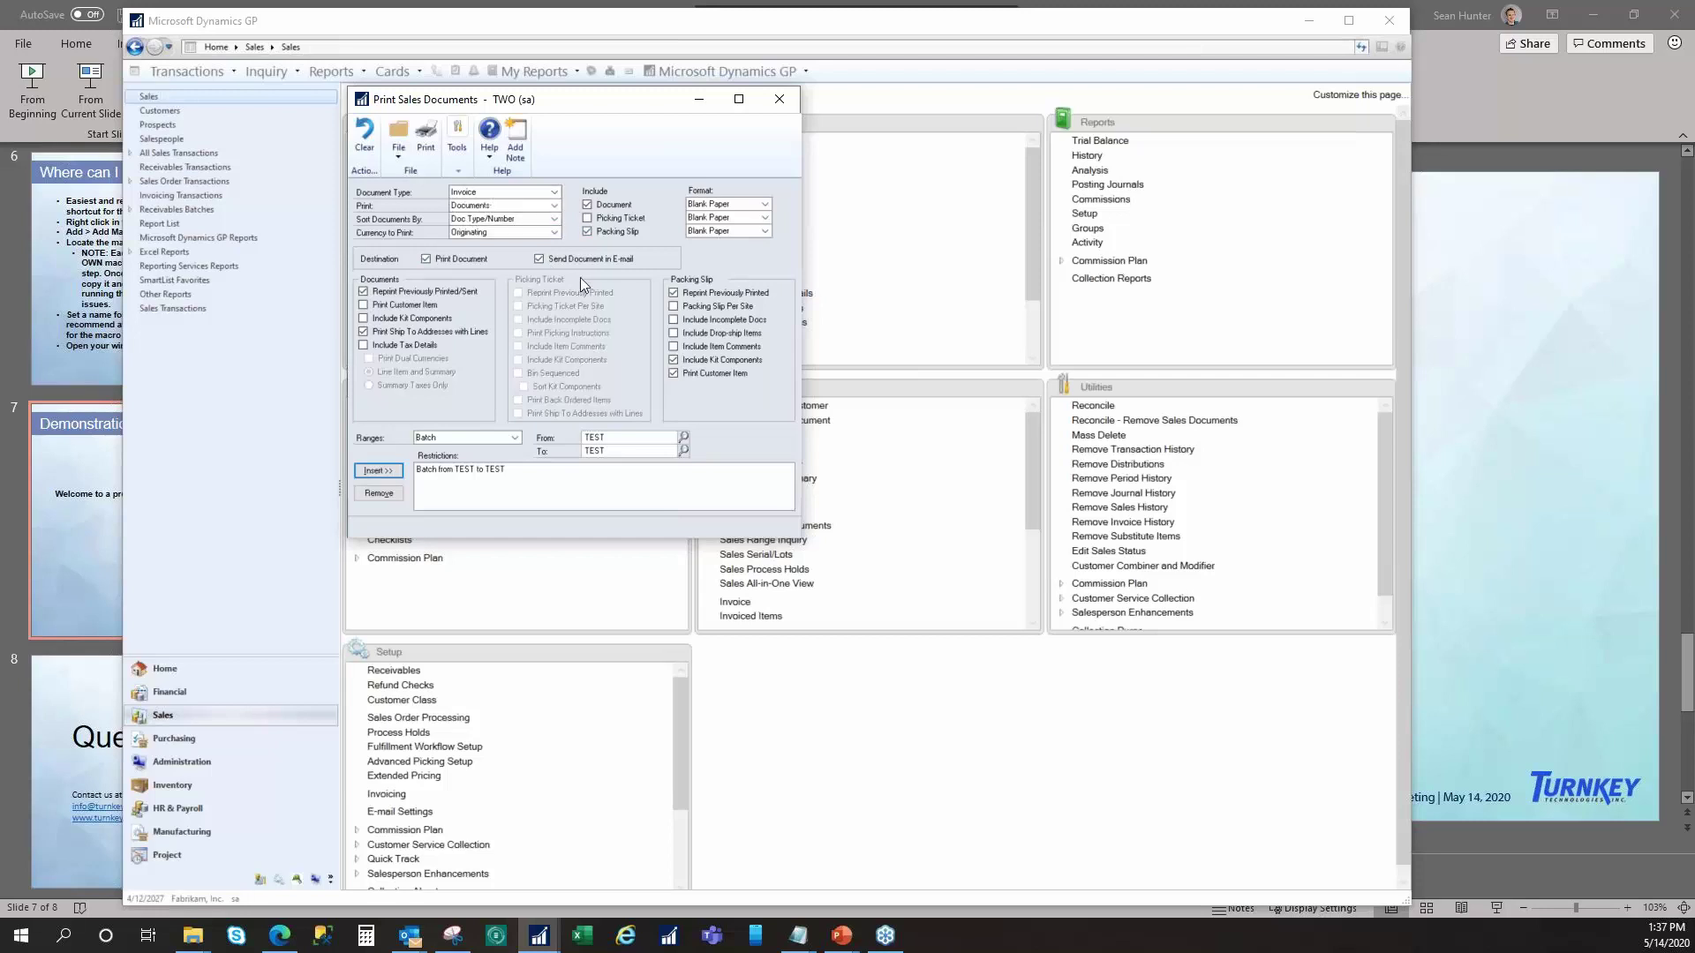
- Discard the filled-in Print Sales Documents options without printing and open the window afresh
left_click(781, 100)
left_click(865, 512)
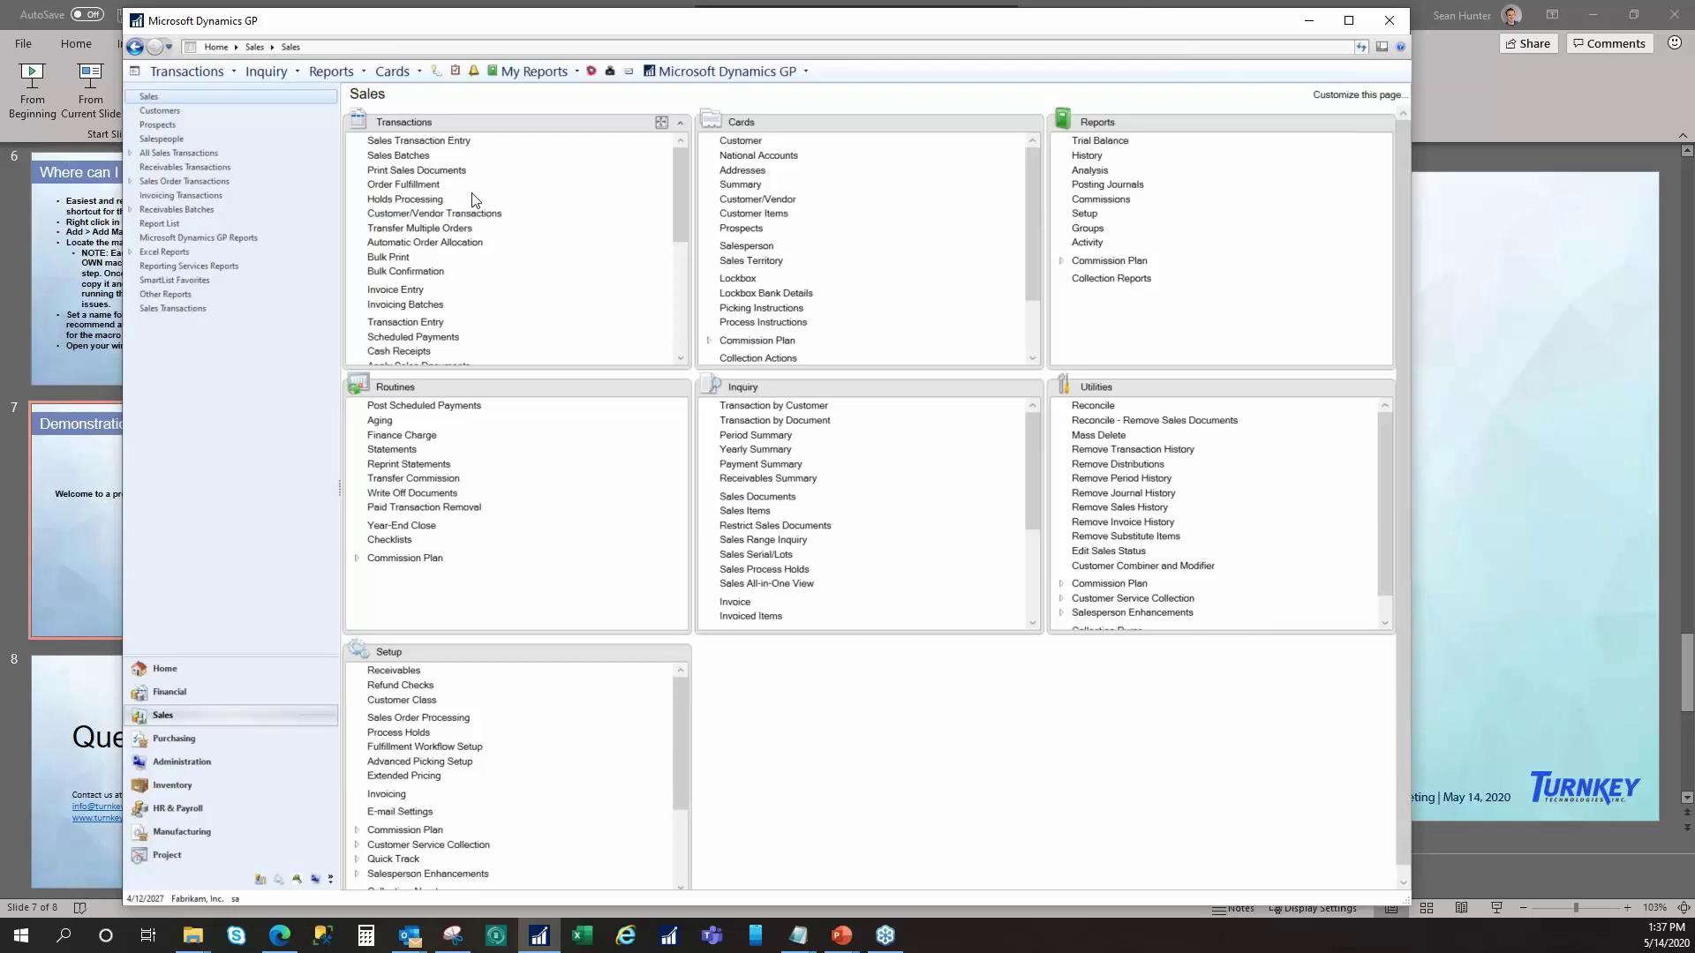
left_click(416, 170)
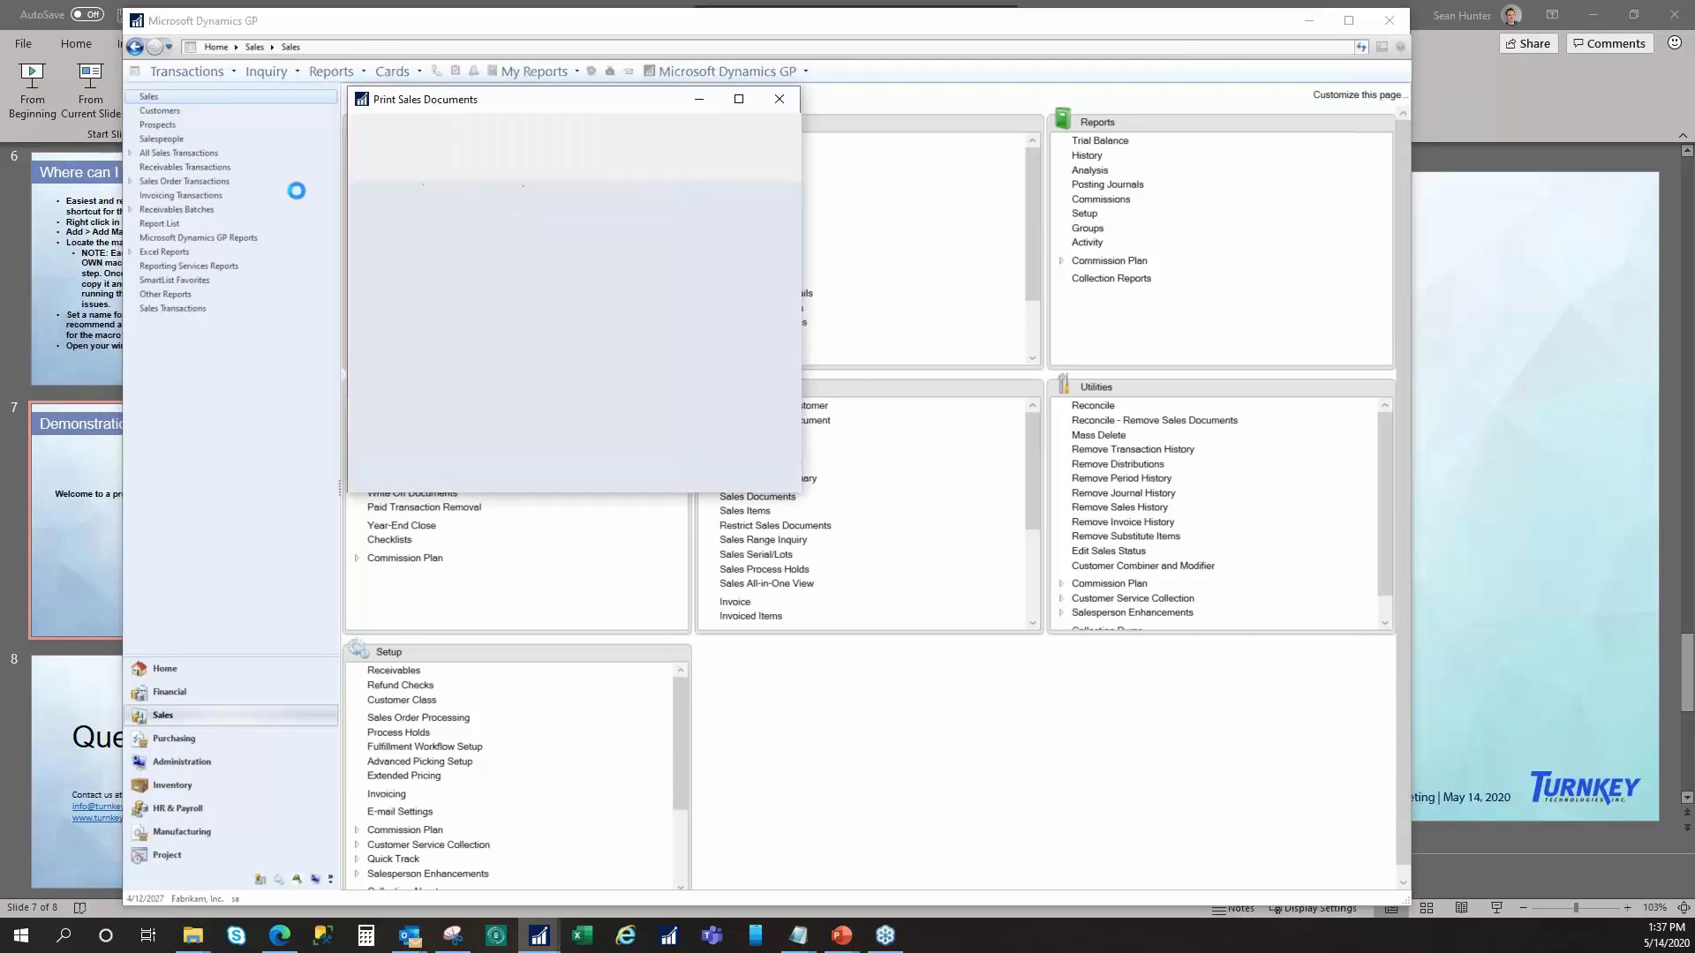
- Start recording a new macro from the Print Sales Documents window, replacing the existing SalesPrintV2.mac file on the Desktop
left_click(458, 139)
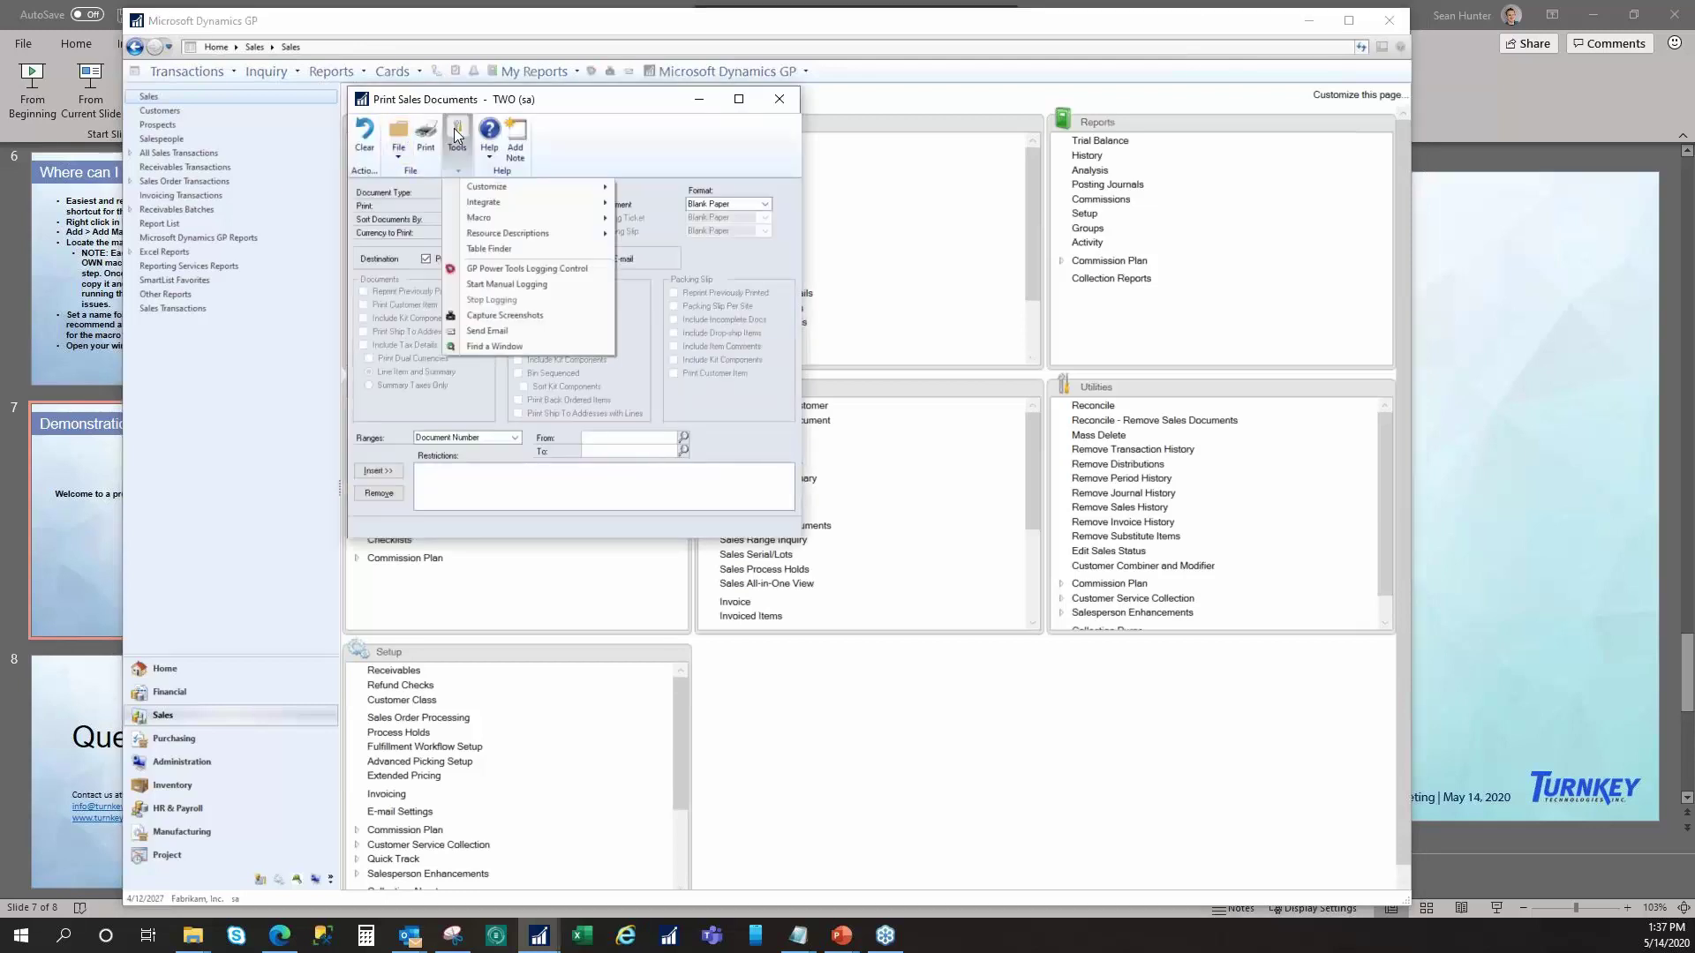
mouse_move(549, 227)
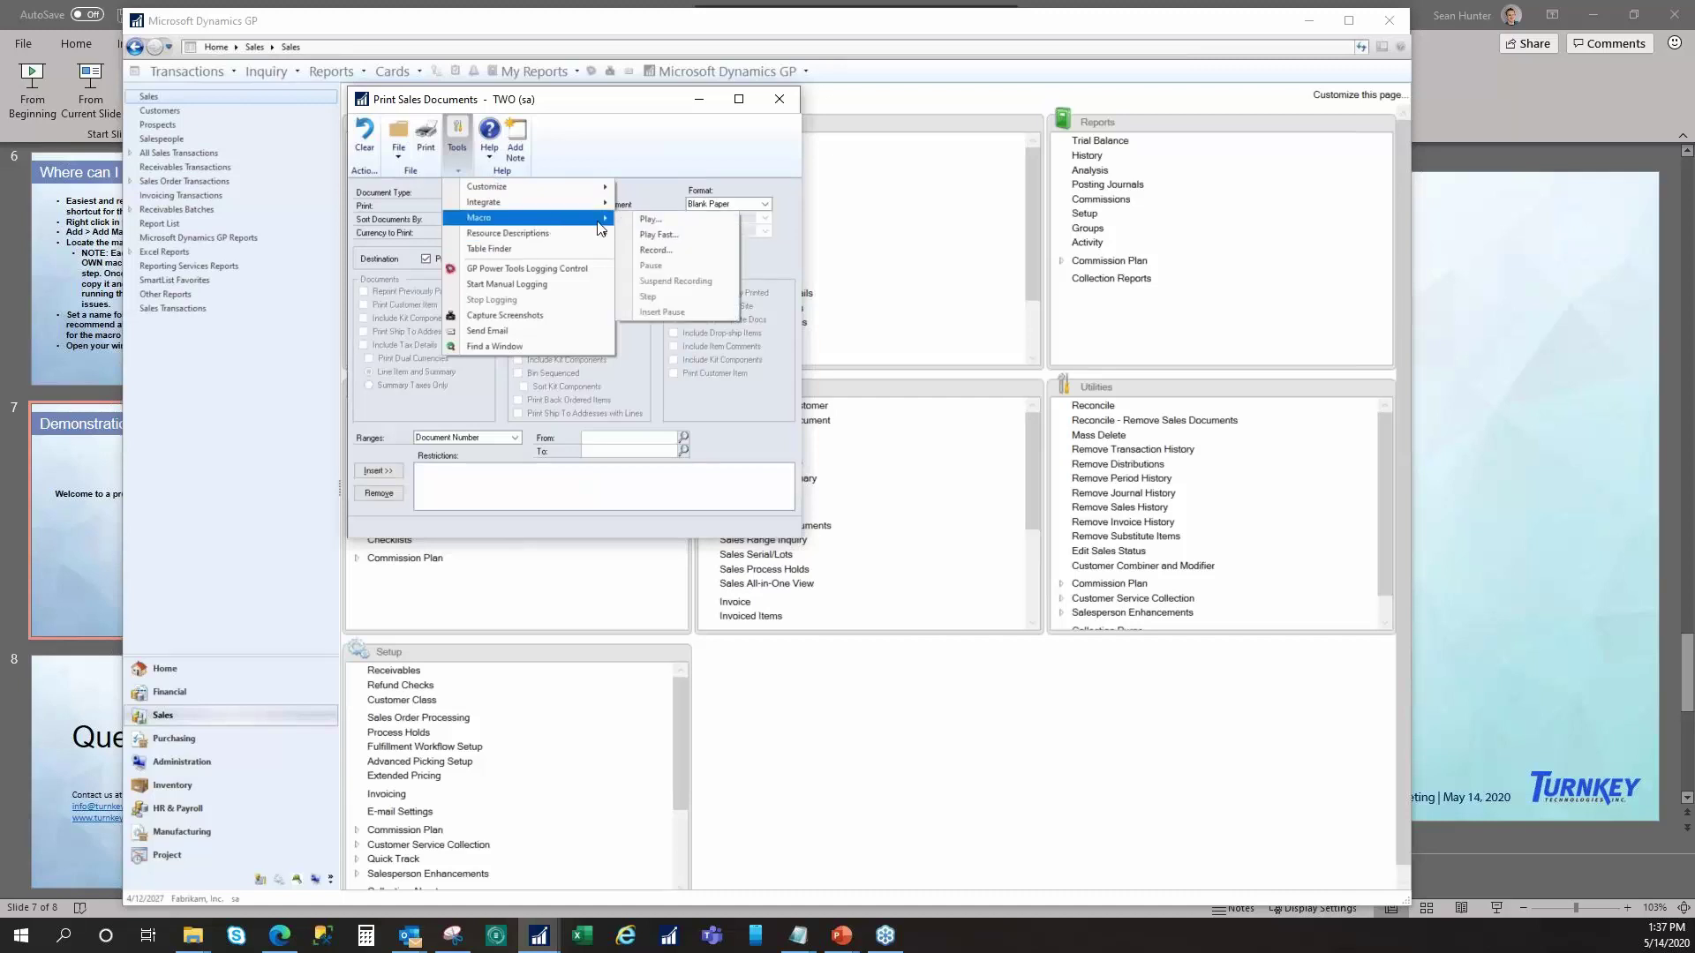
left_click(659, 251)
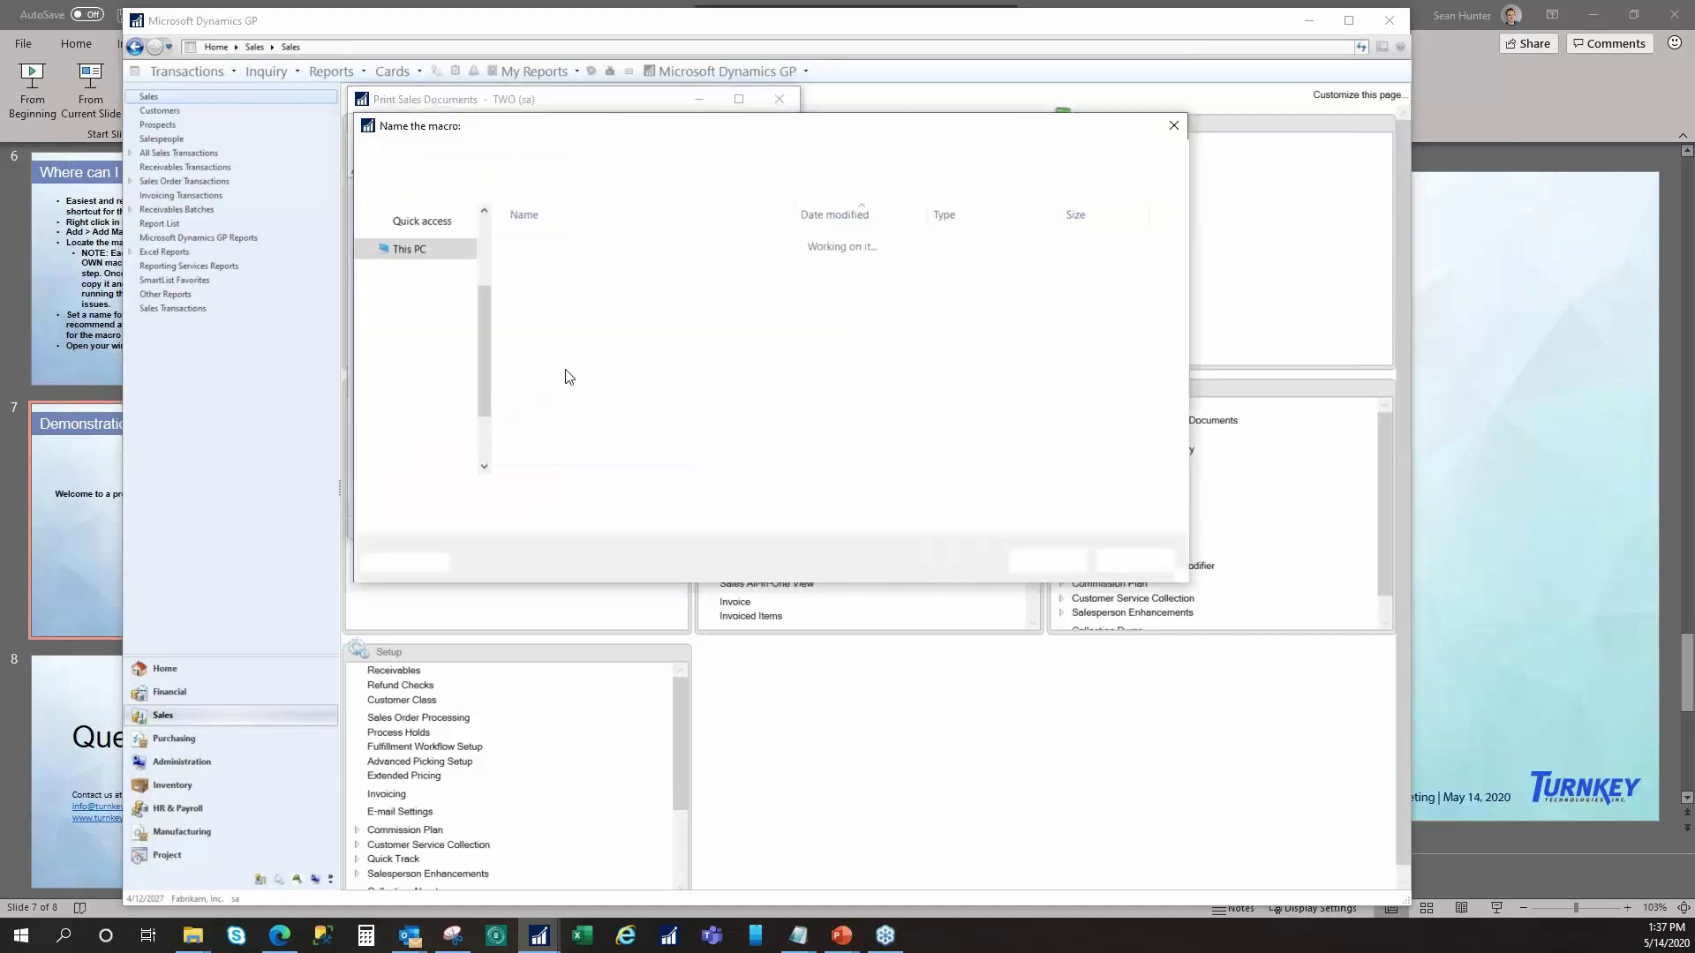
left_click(579, 431)
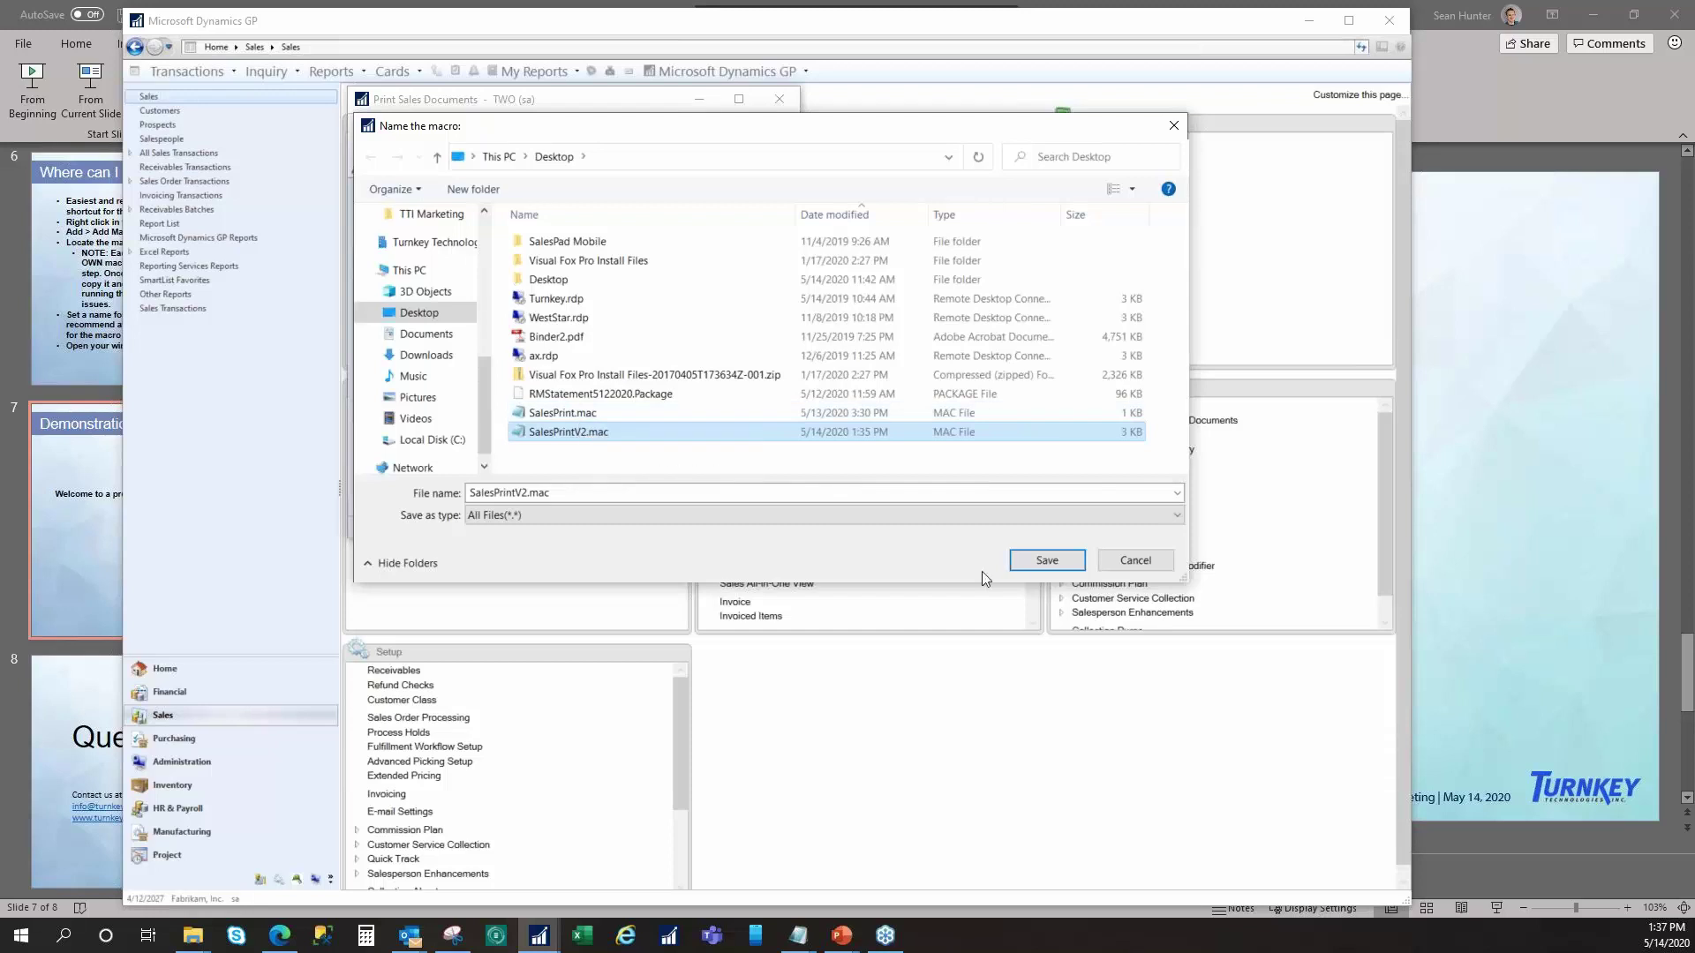
left_click(1047, 561)
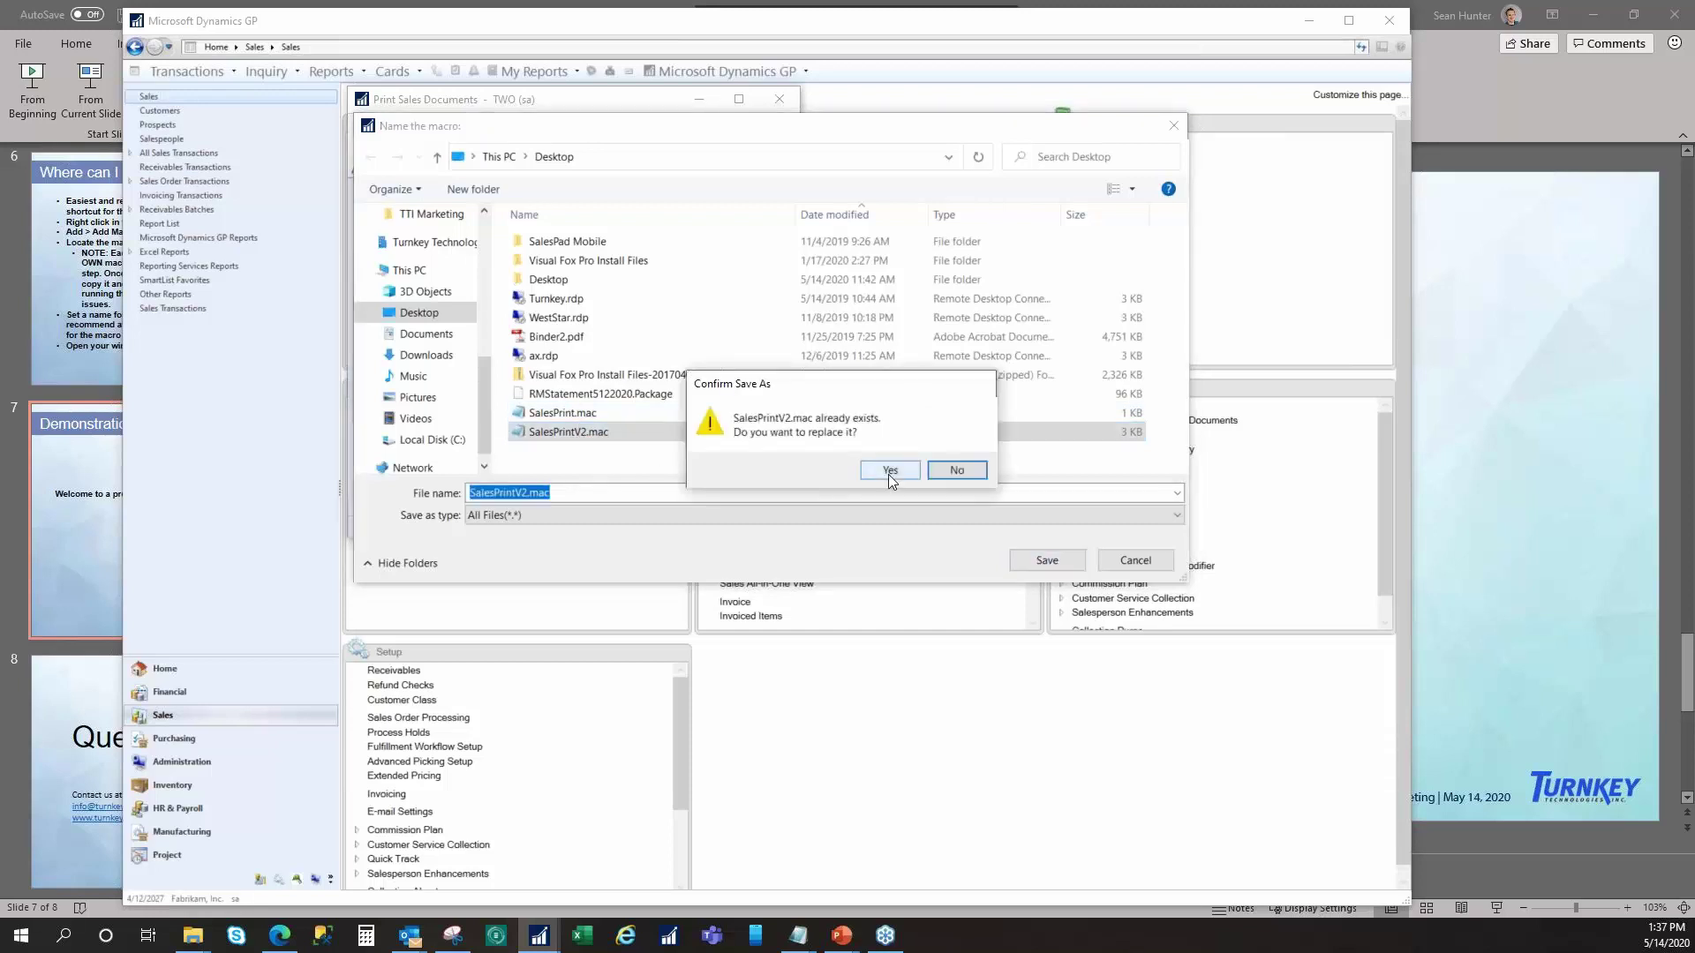
left_click(890, 470)
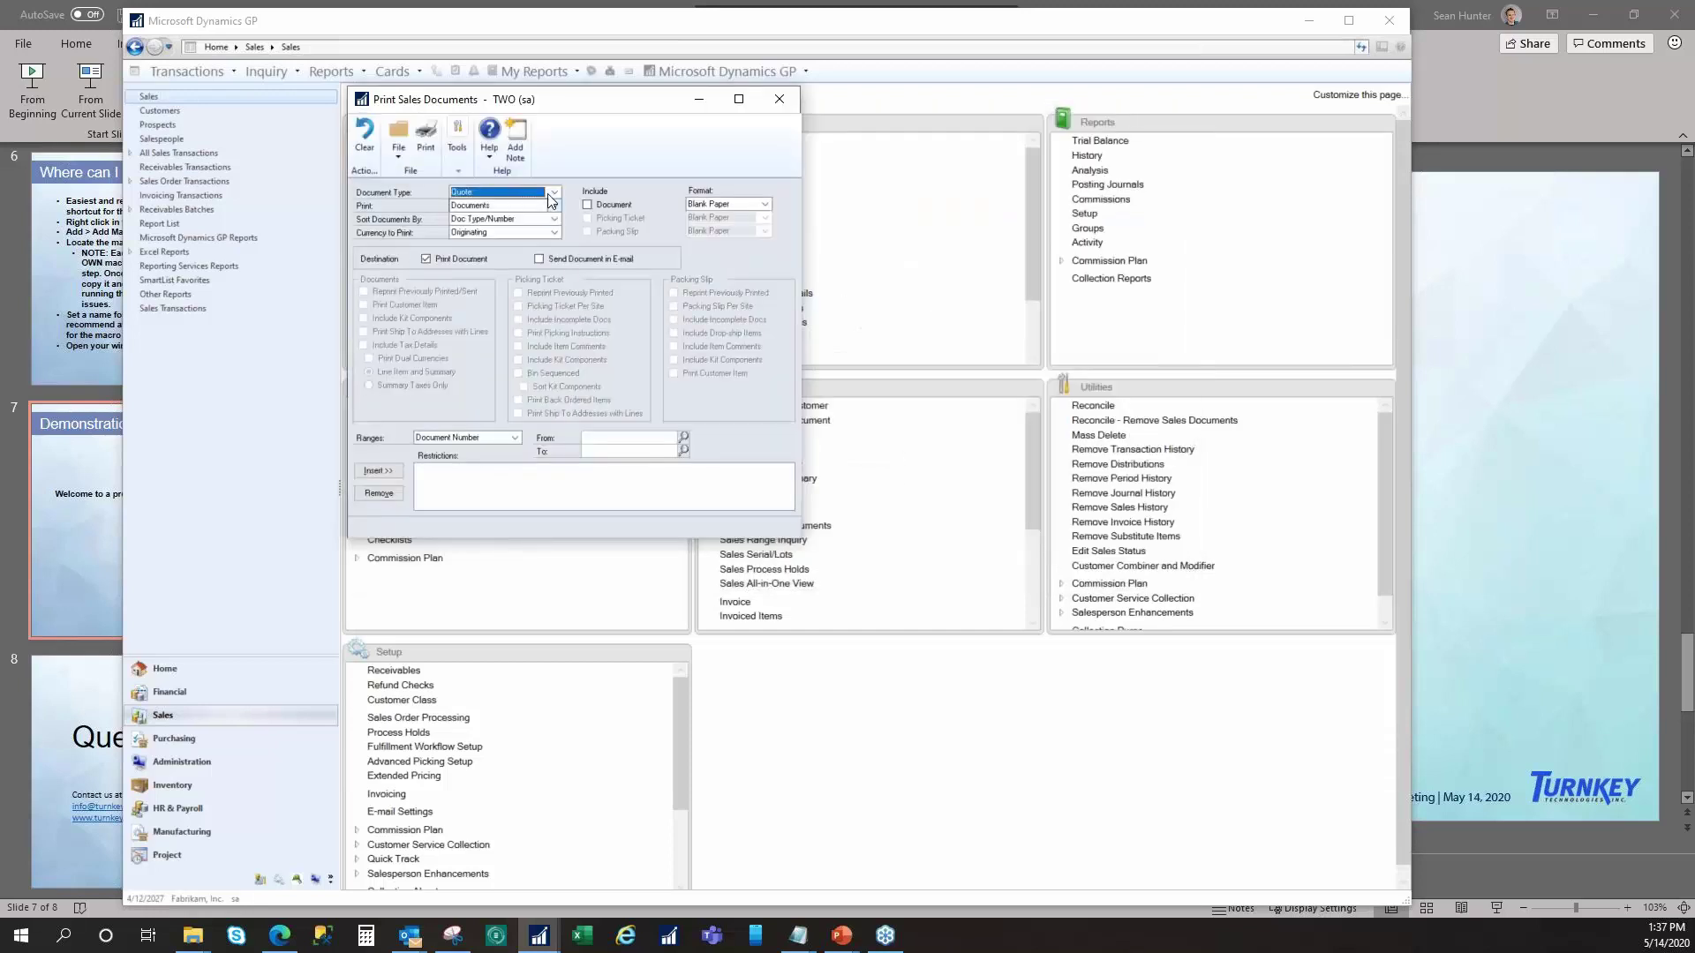
- Set the document type to Invoice, include the Document and Packing Slip, and enable Send Document in E-mail
left_click(553, 192)
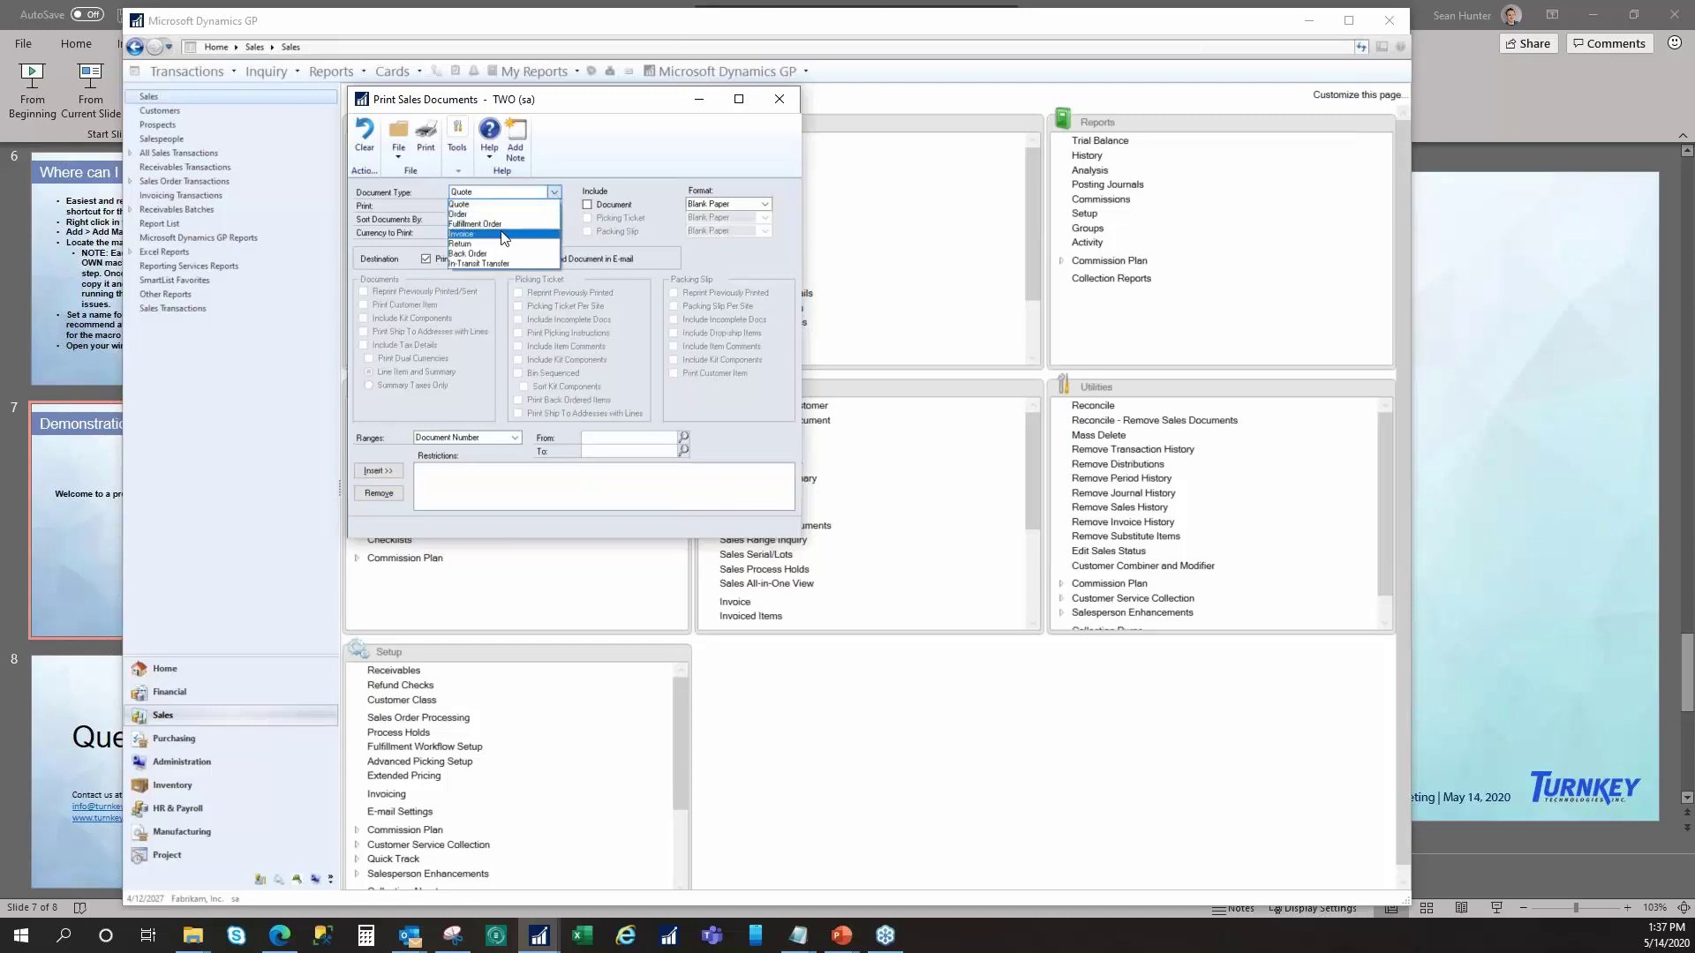
left_click(505, 235)
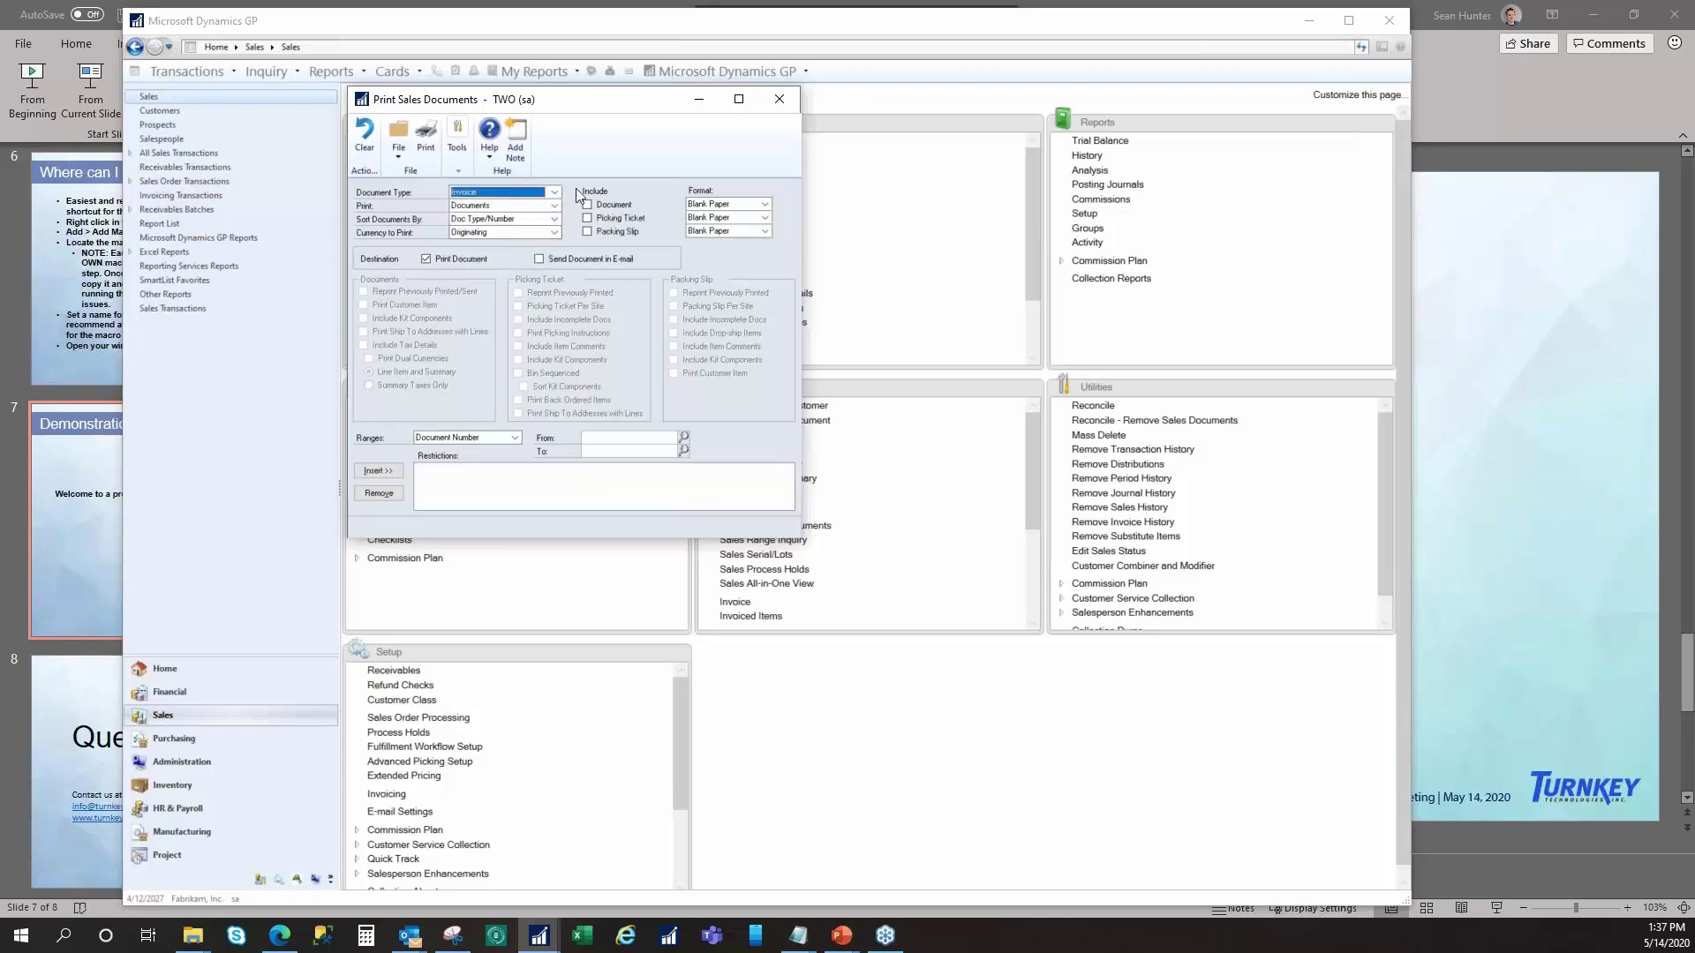
left_click(587, 231)
left_click(540, 259)
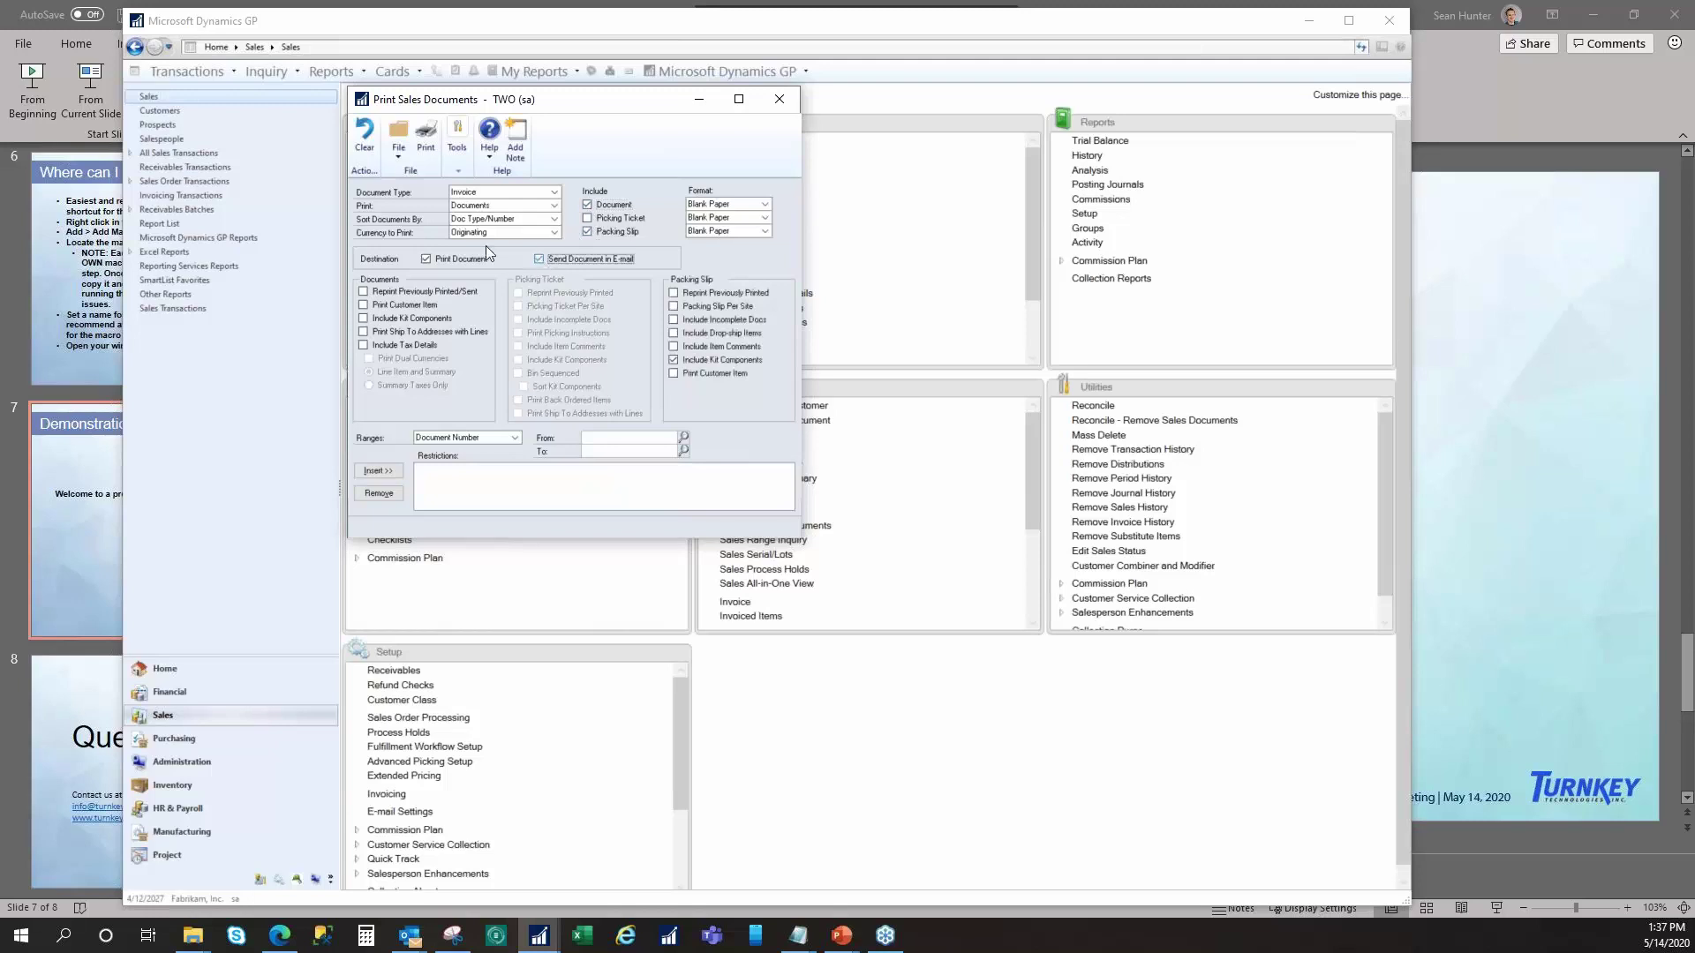
- Enable Reprint Previously Printed/Sent, Print Ship To Addresses with Lines and Print Customer Item in the Documents options
left_click(364, 292)
left_click(363, 332)
left_click(363, 306)
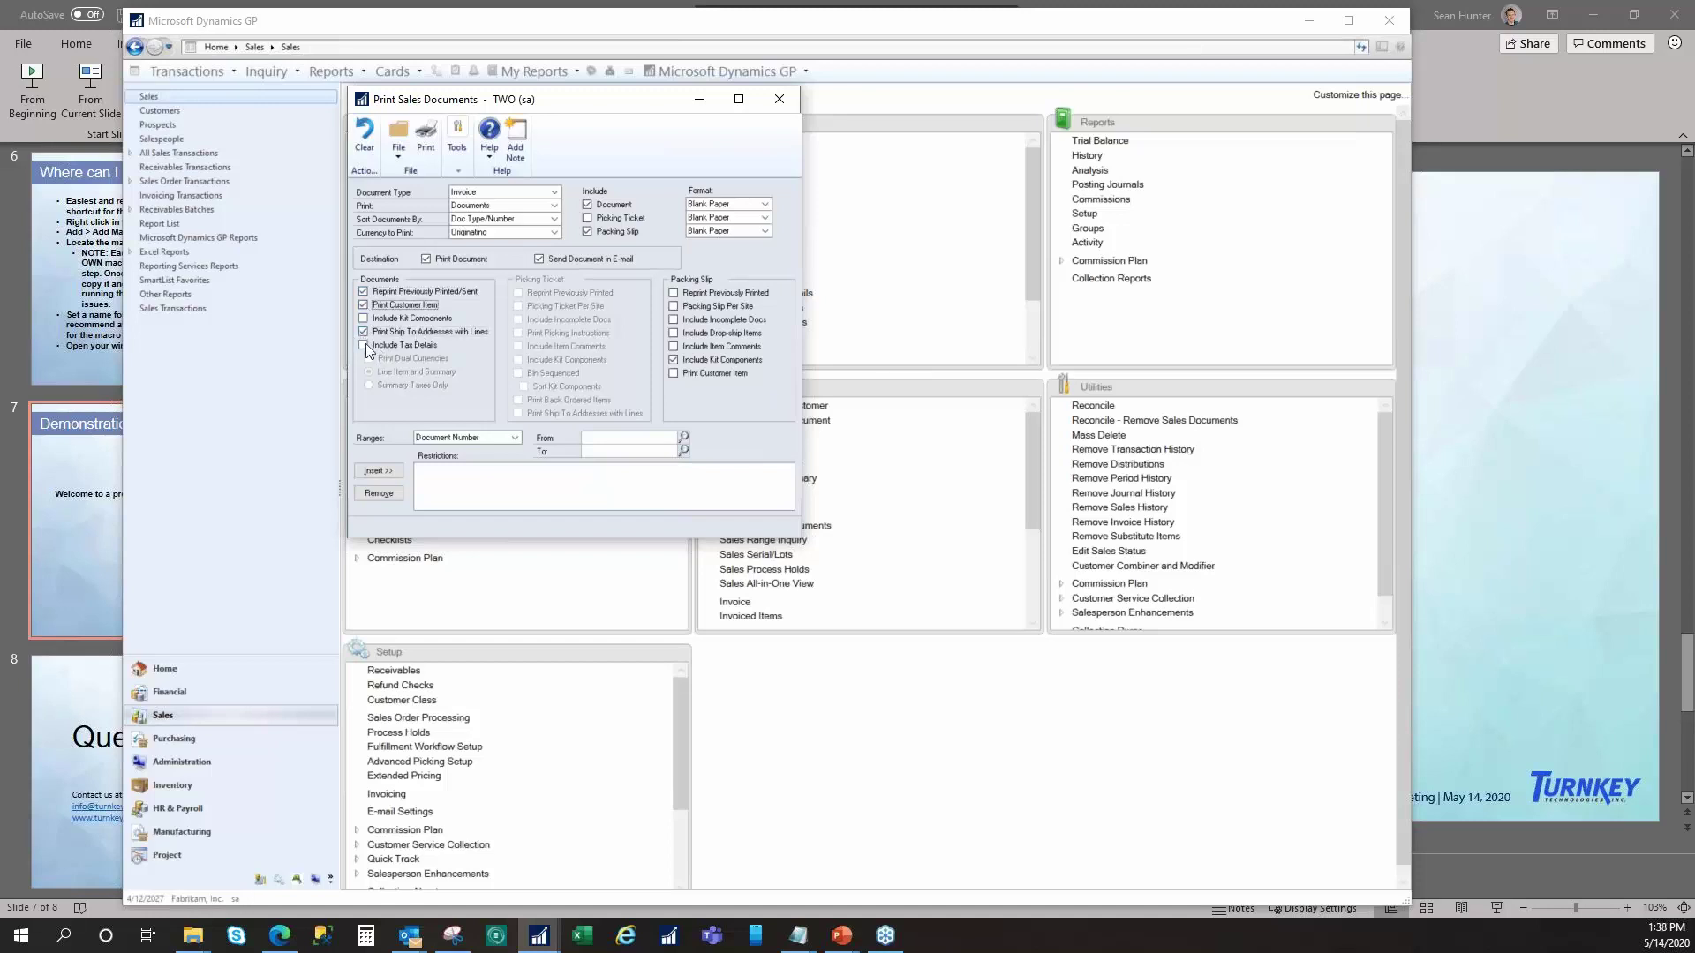
- Enable Reprint Previously Printed, Packing Slip Per Site and Print Customer Item in the Packing Slip options
left_click(676, 295)
left_click(675, 306)
left_click(674, 372)
- Insert a Batch range restriction from TEST to TEST for the documents to print
left_click(512, 439)
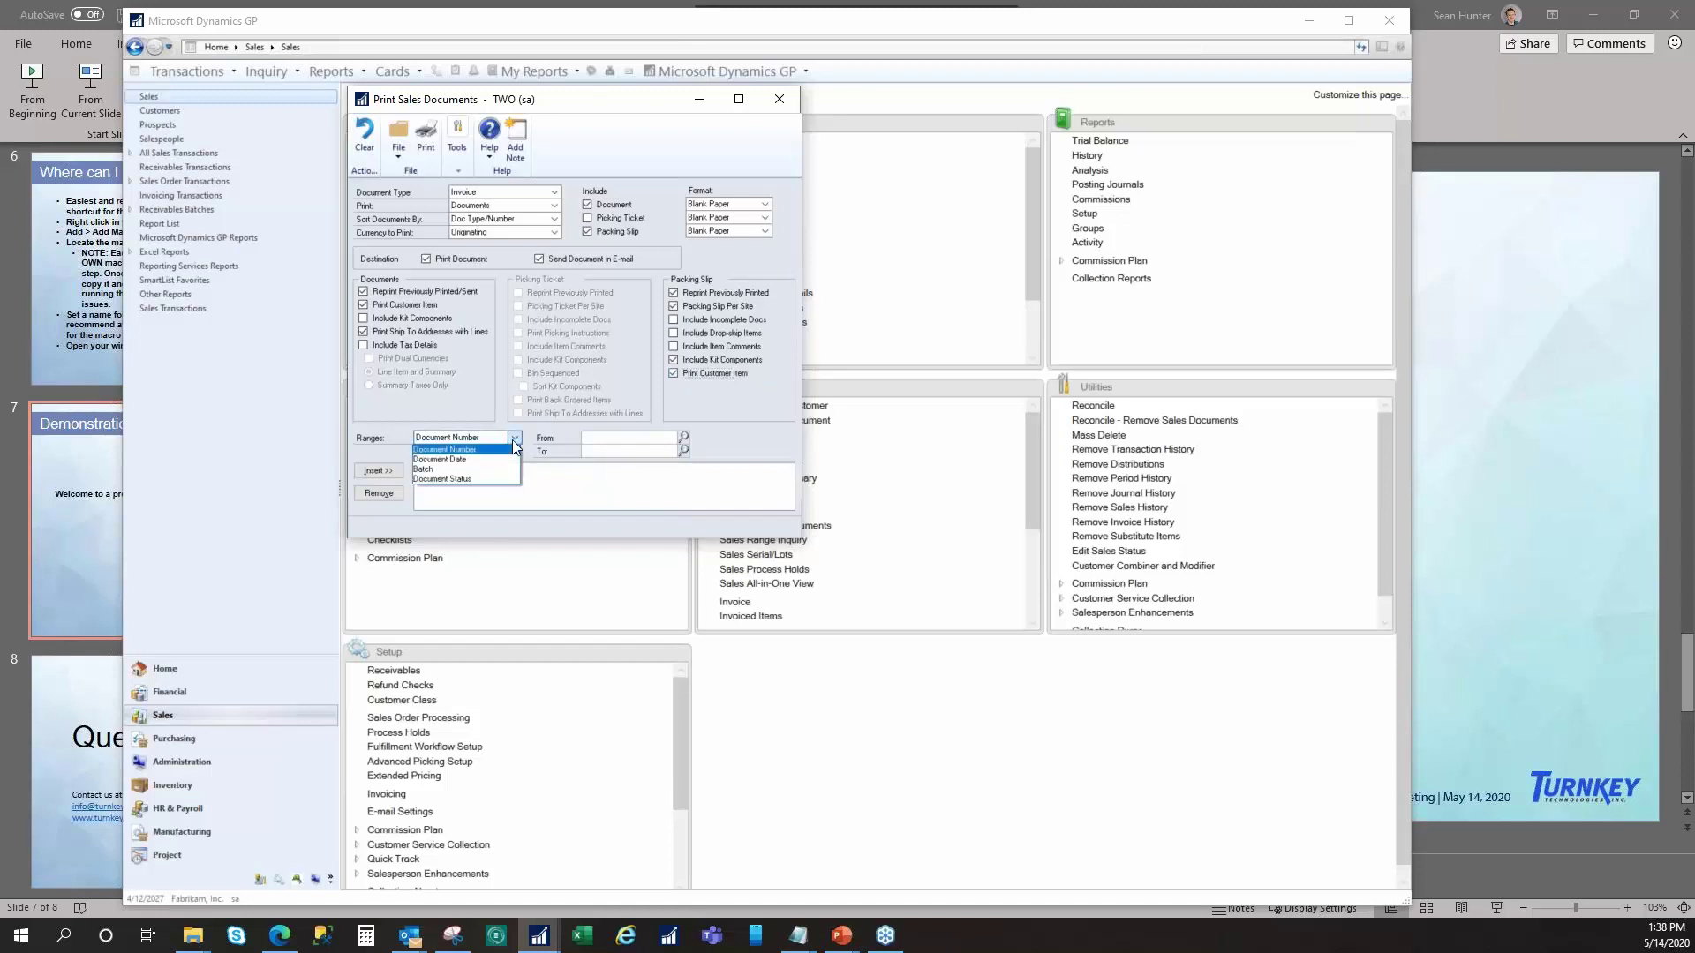
left_click(433, 469)
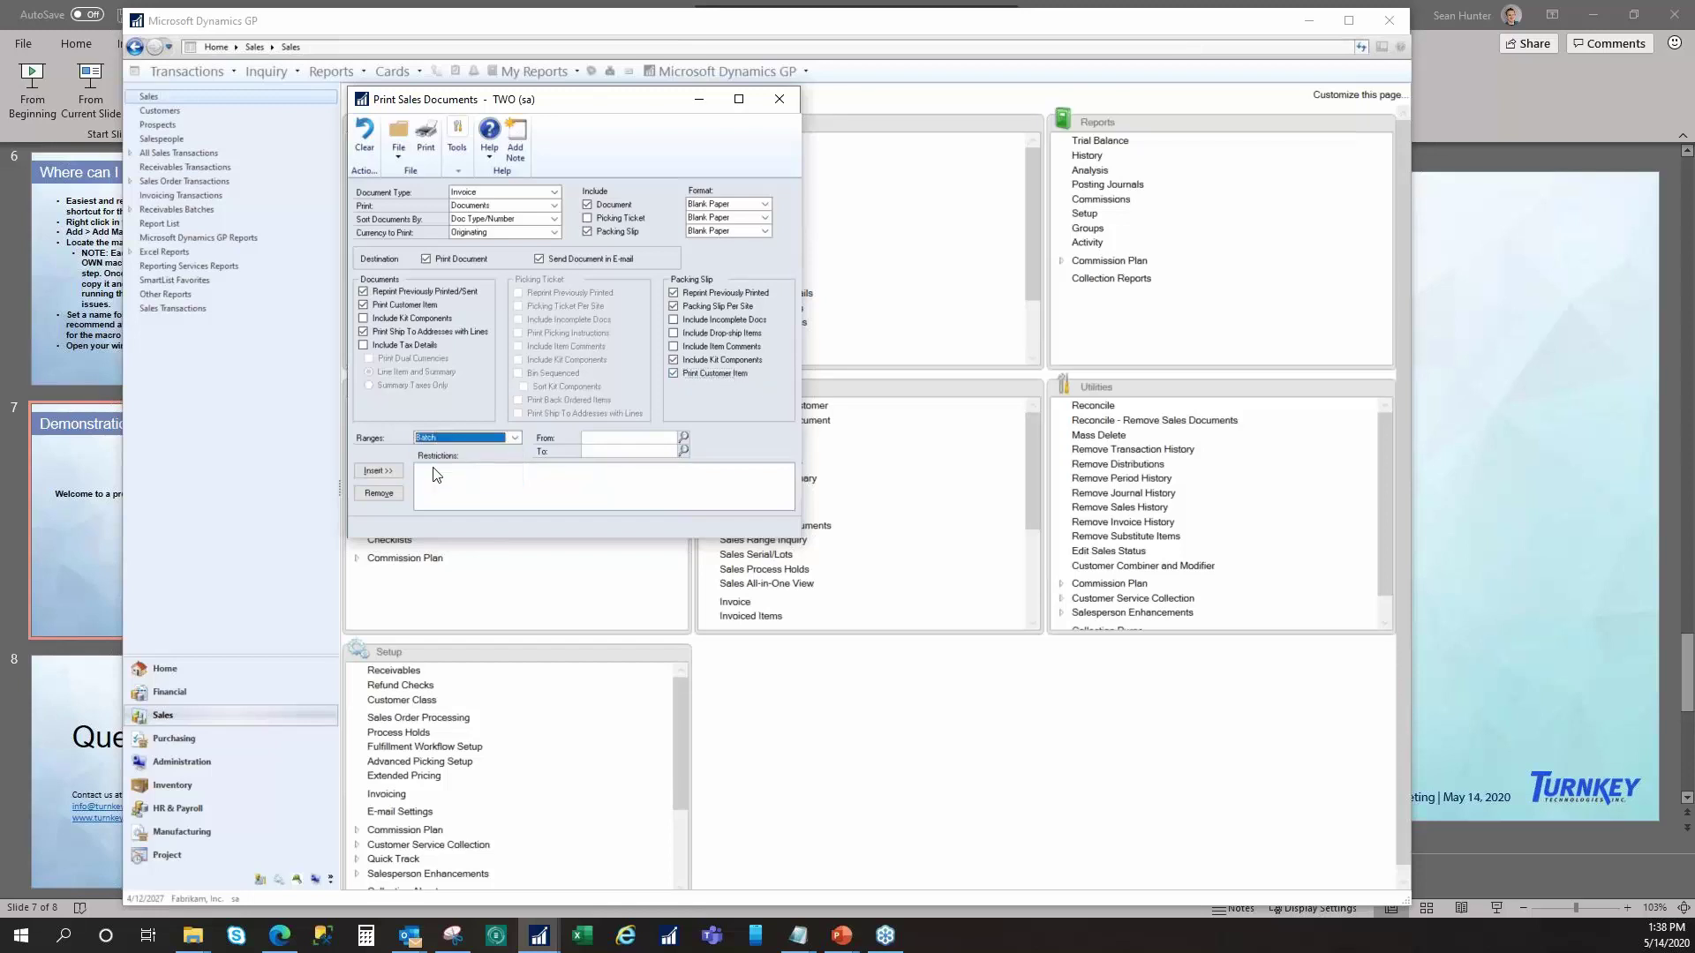
left_click(618, 438)
type("TEST")
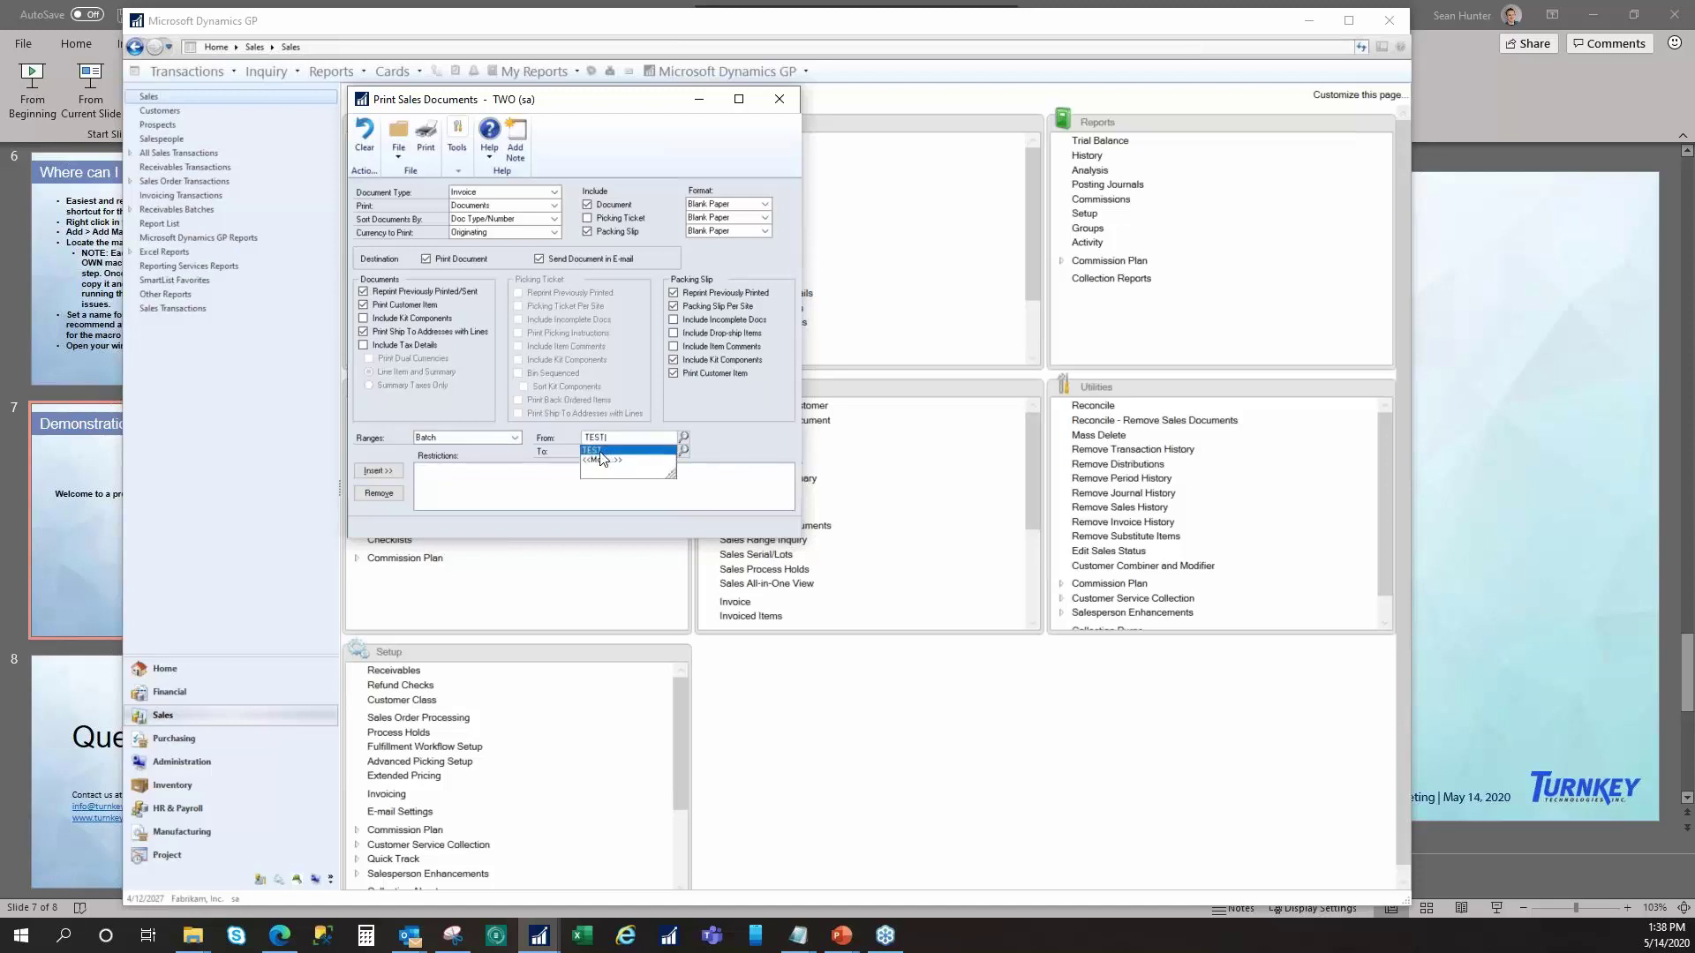
key("Tab")
left_click(371, 473)
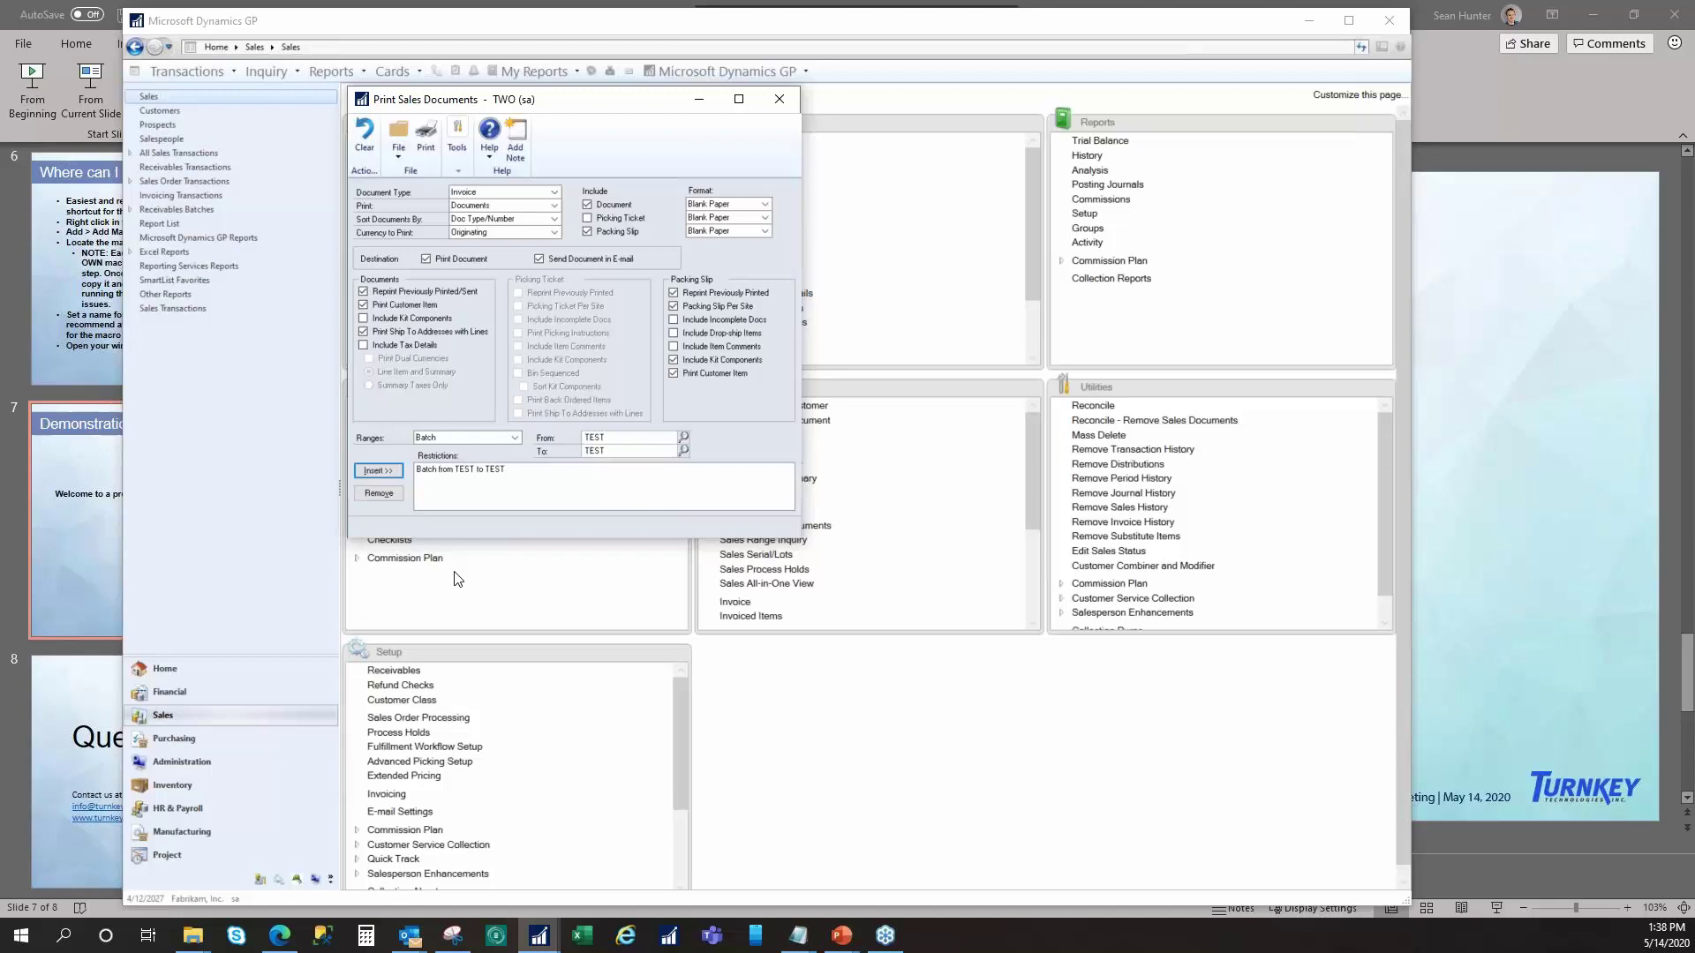
- Stop recording the macro and clear all options in the Print Sales Documents window
left_click(459, 140)
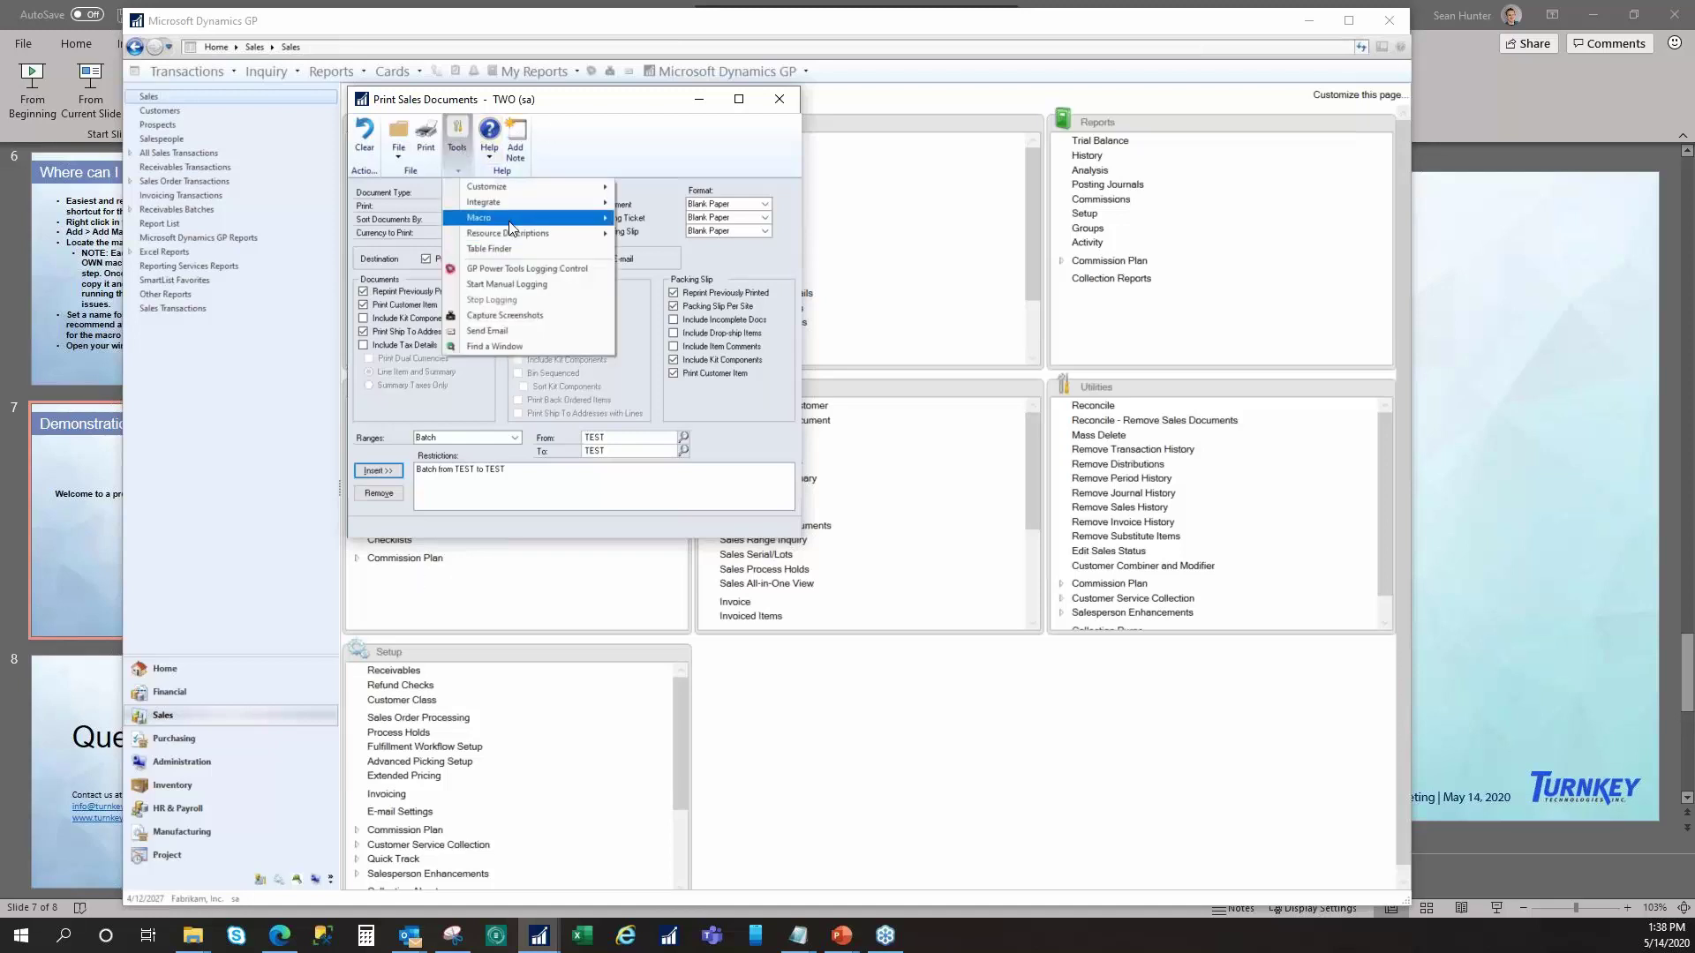
mouse_move(509, 220)
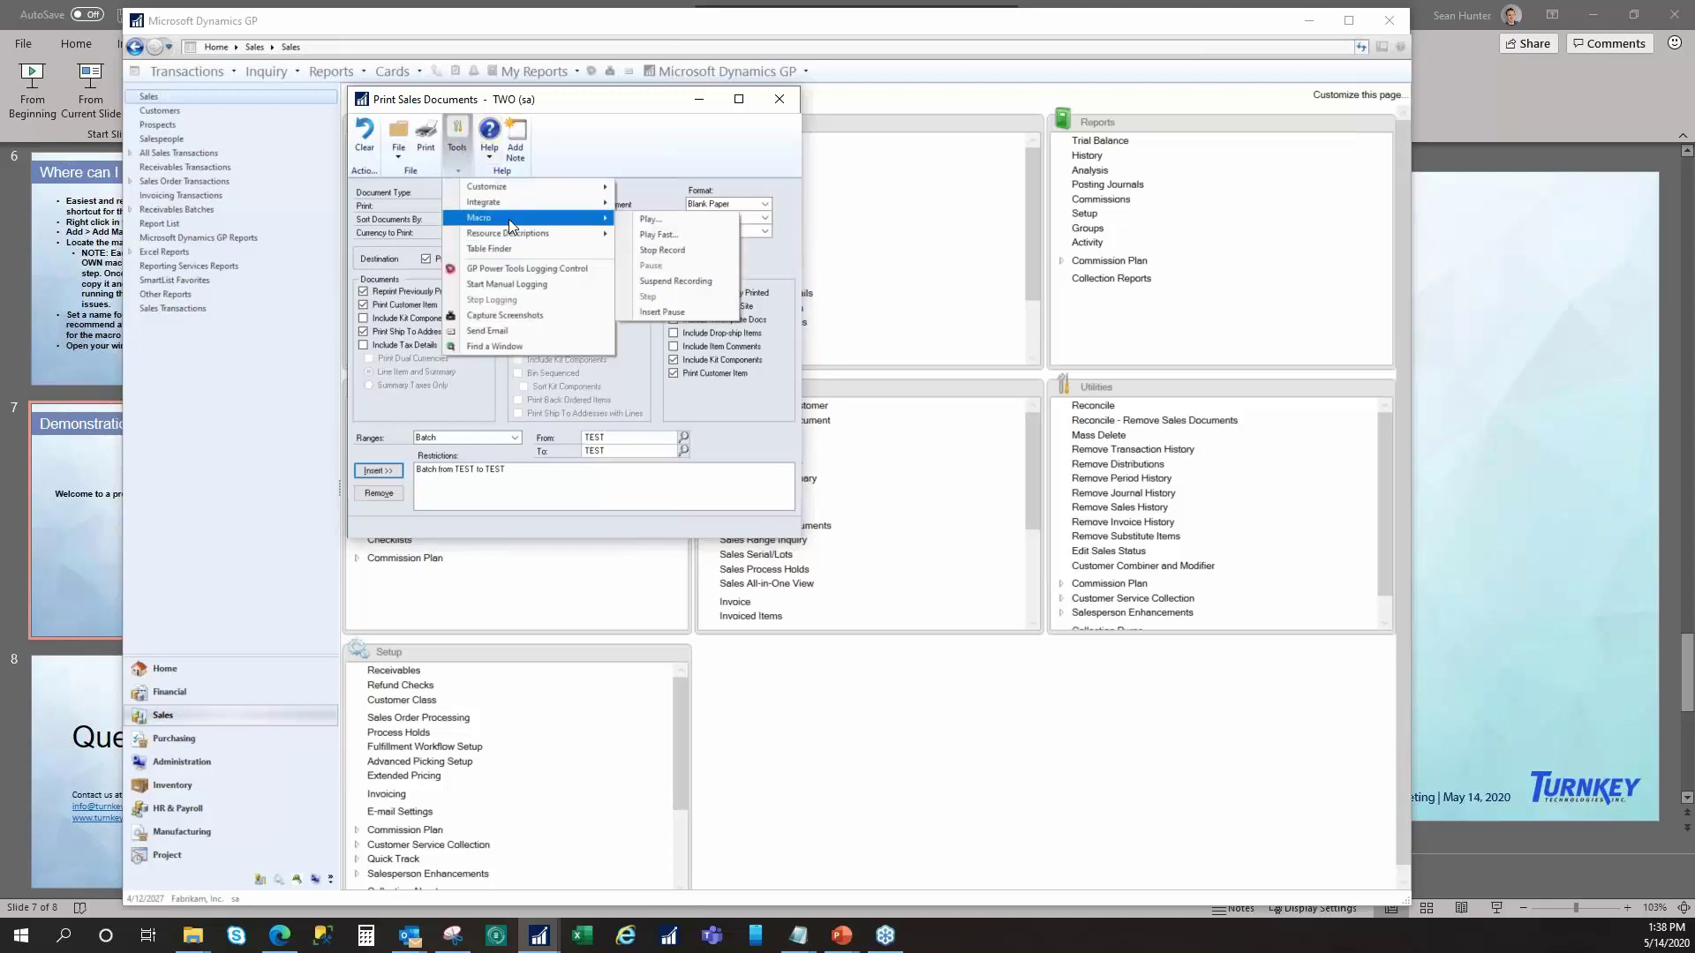
left_click(663, 250)
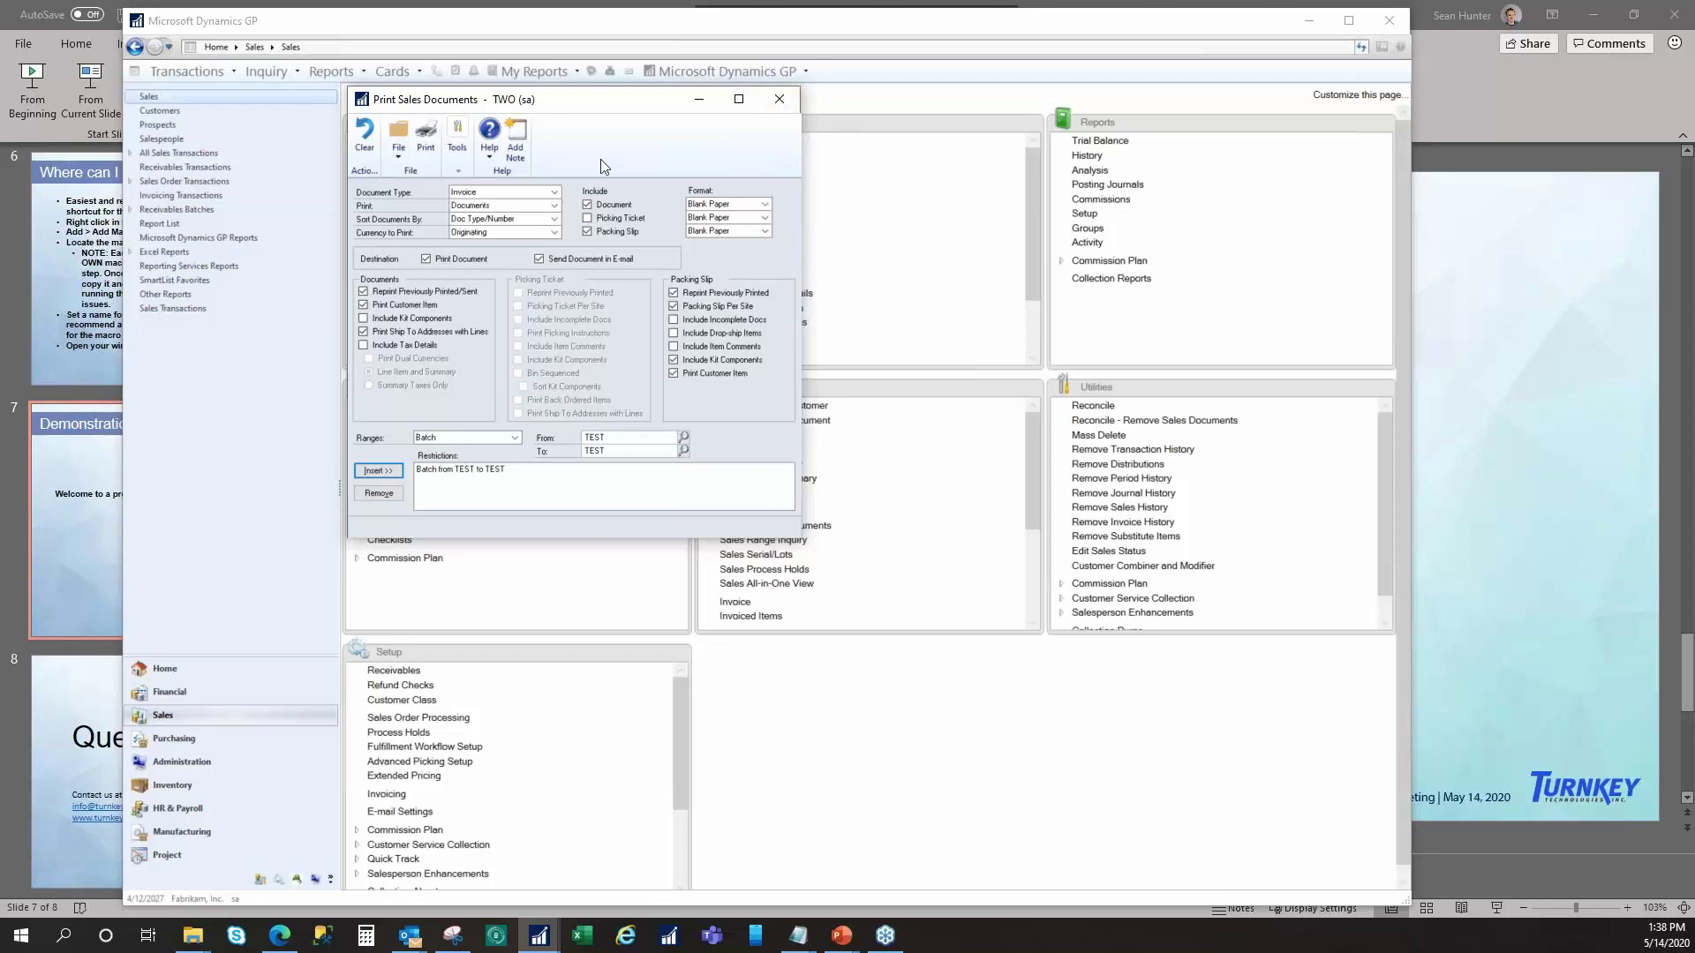
left_click(363, 134)
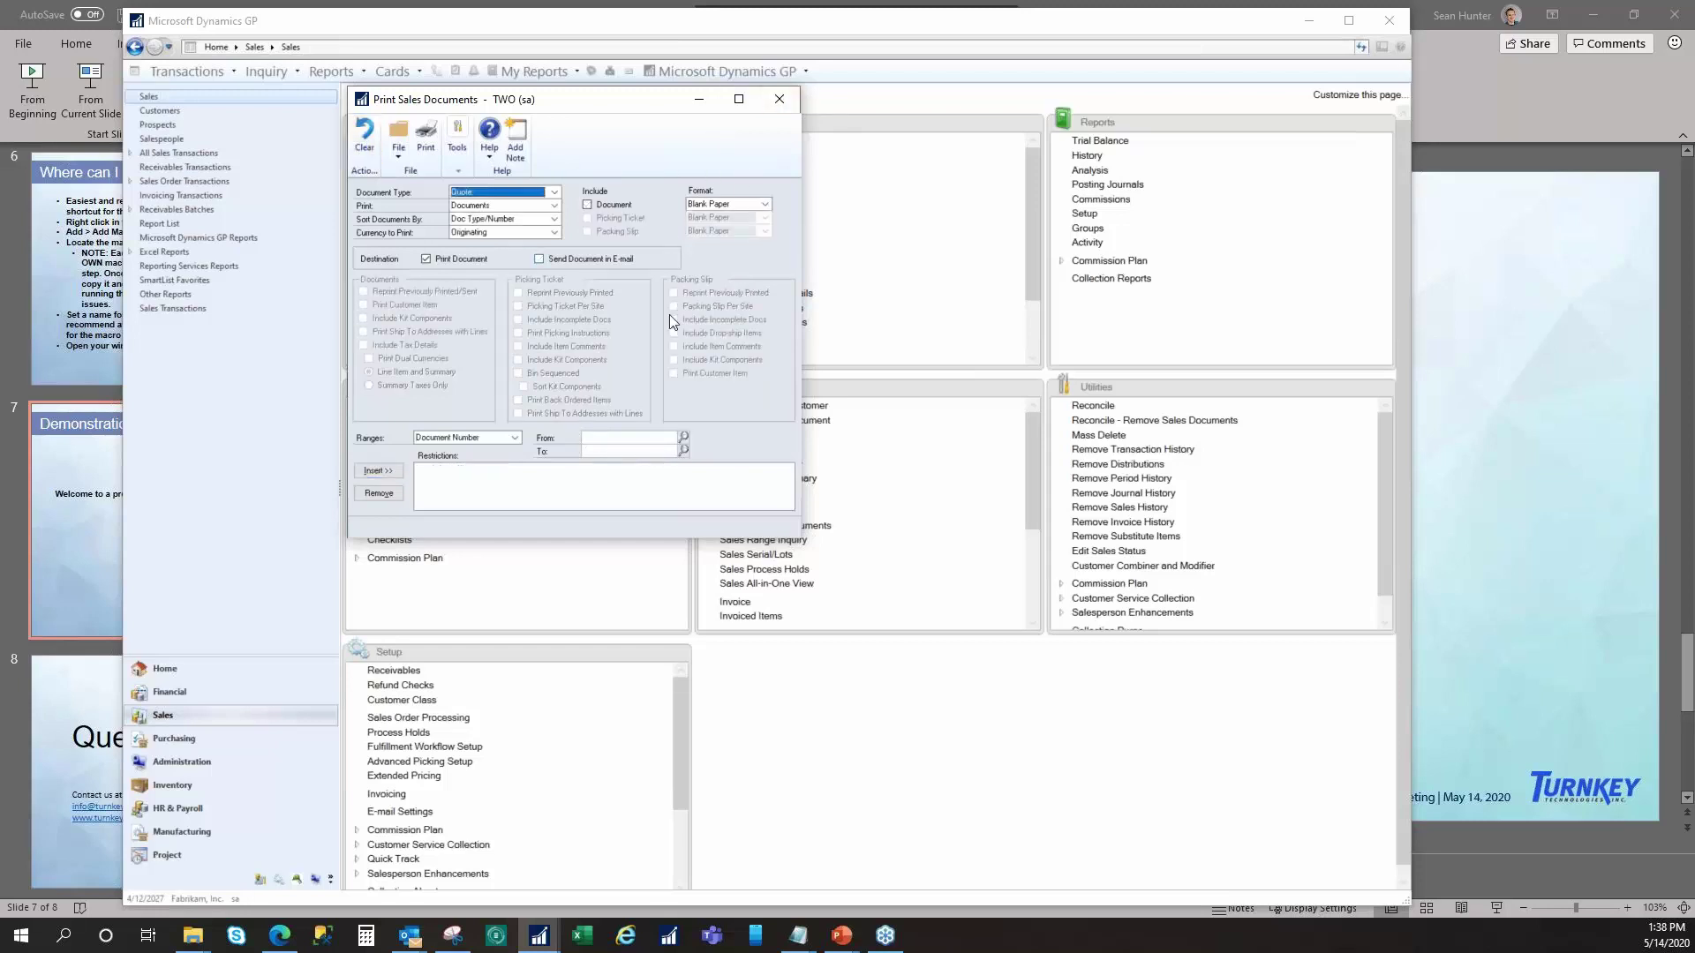
- Play the SalesPrintV2.mac macro in the cleared Print Sales Documents window and dismiss the completion message
left_click(457, 134)
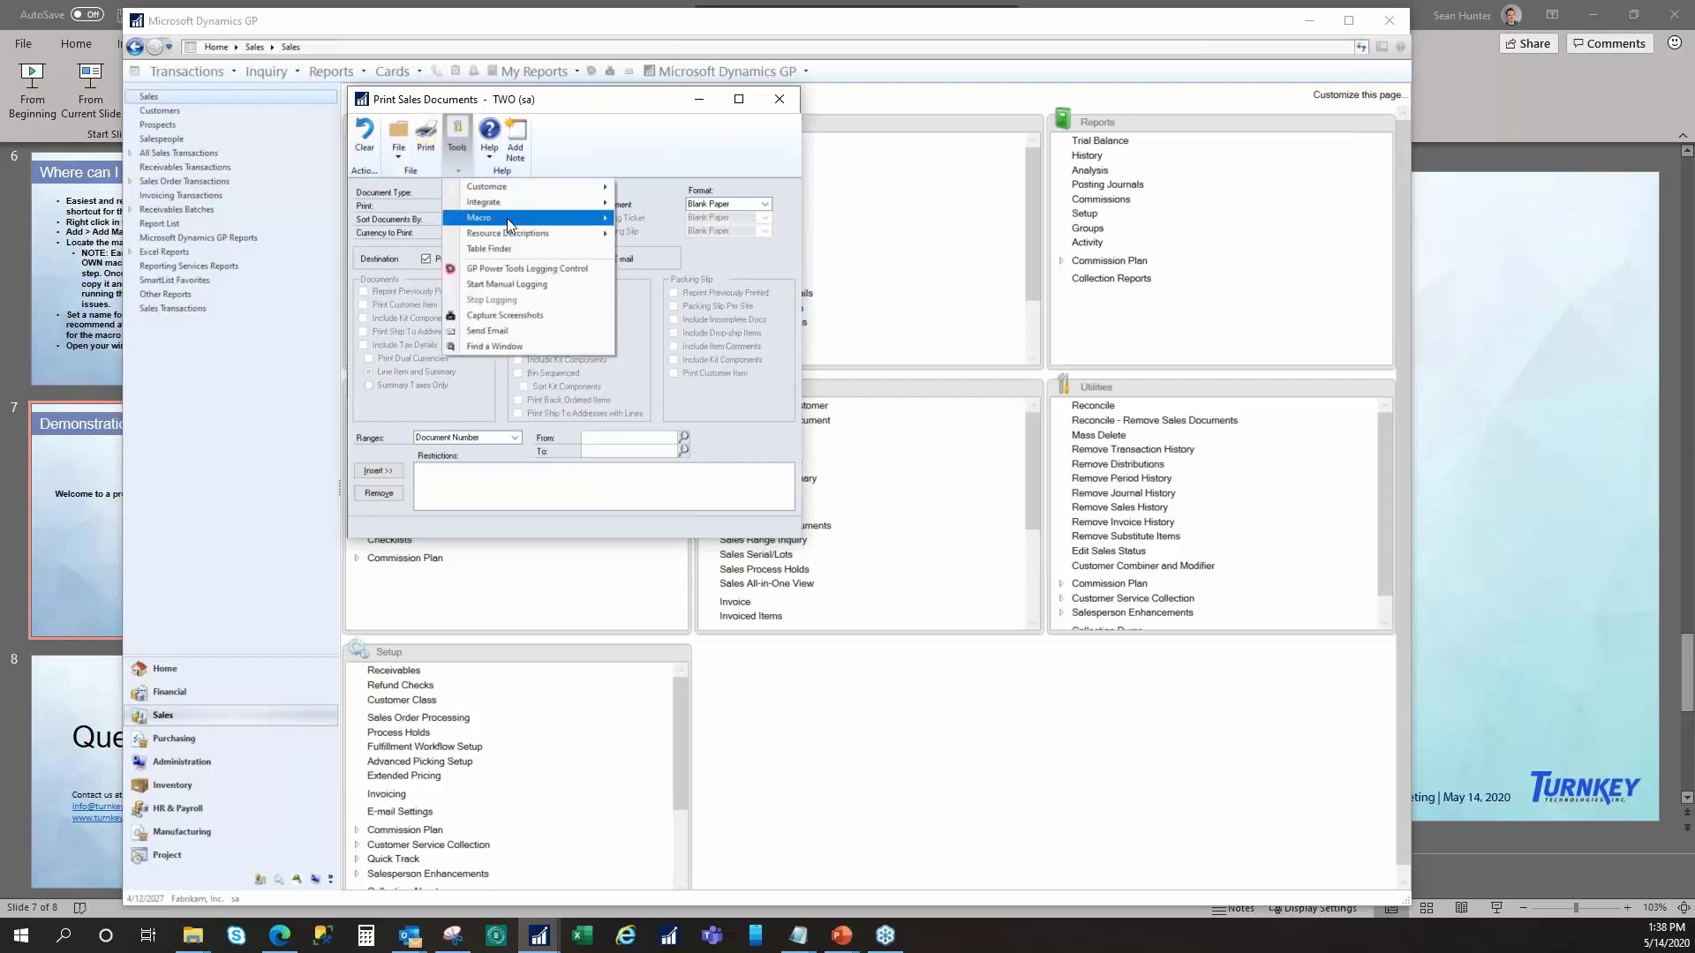
mouse_move(507, 219)
left_click(661, 217)
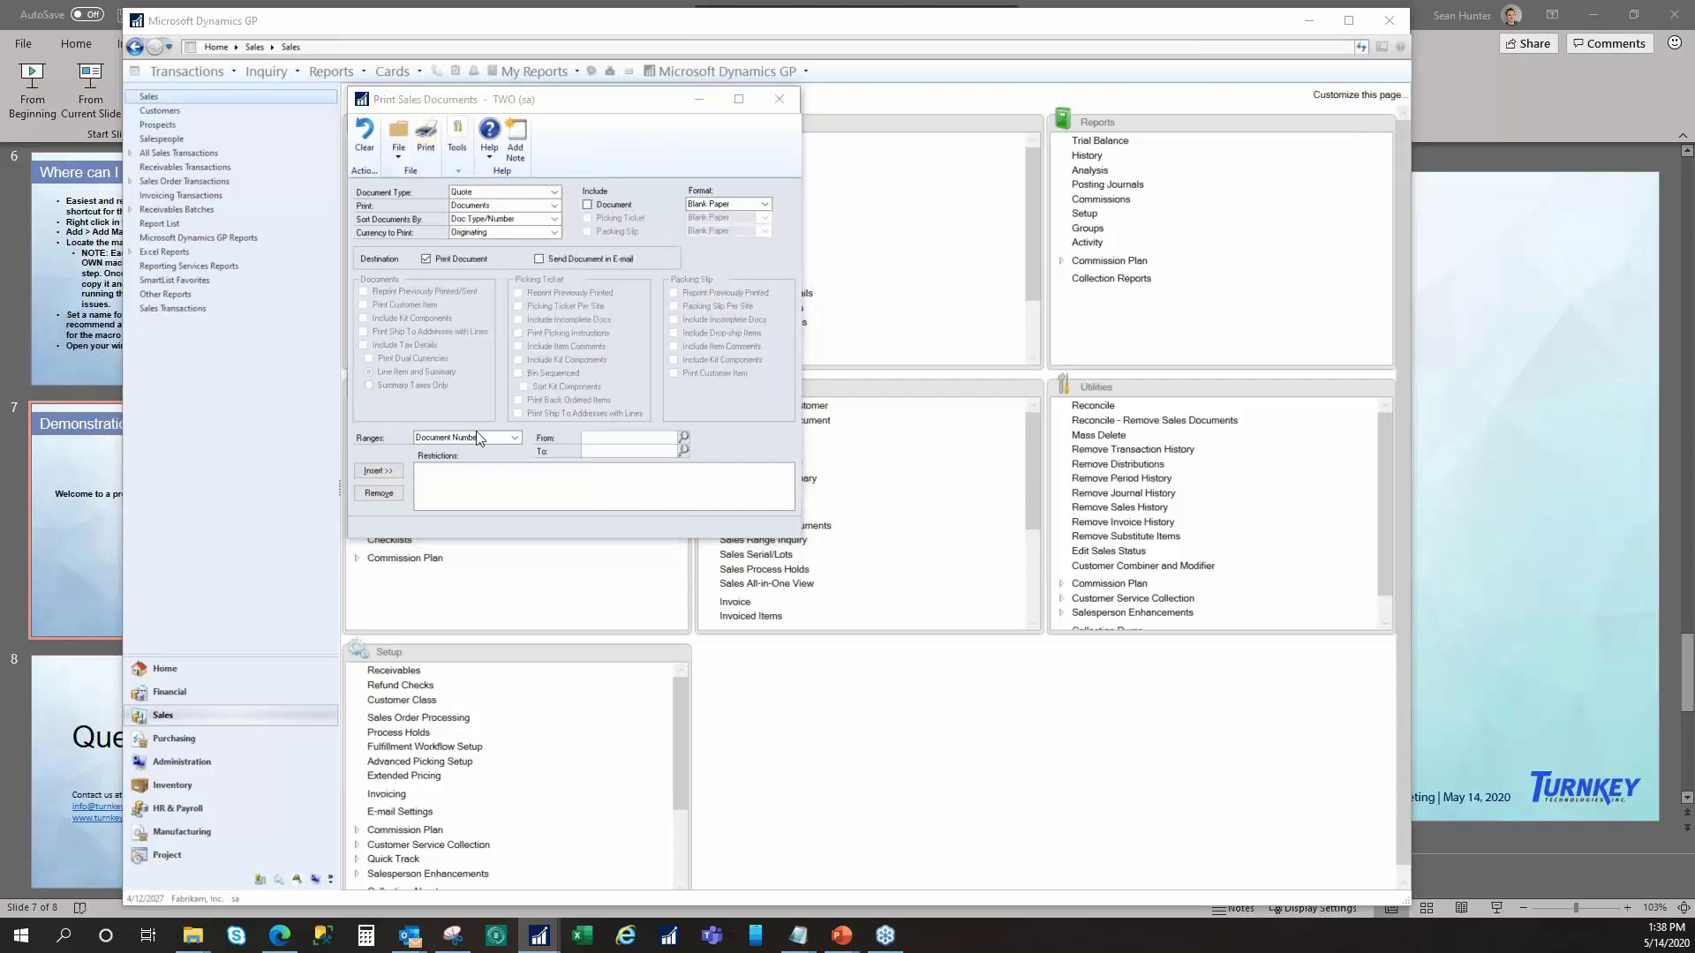
double_click(575, 323)
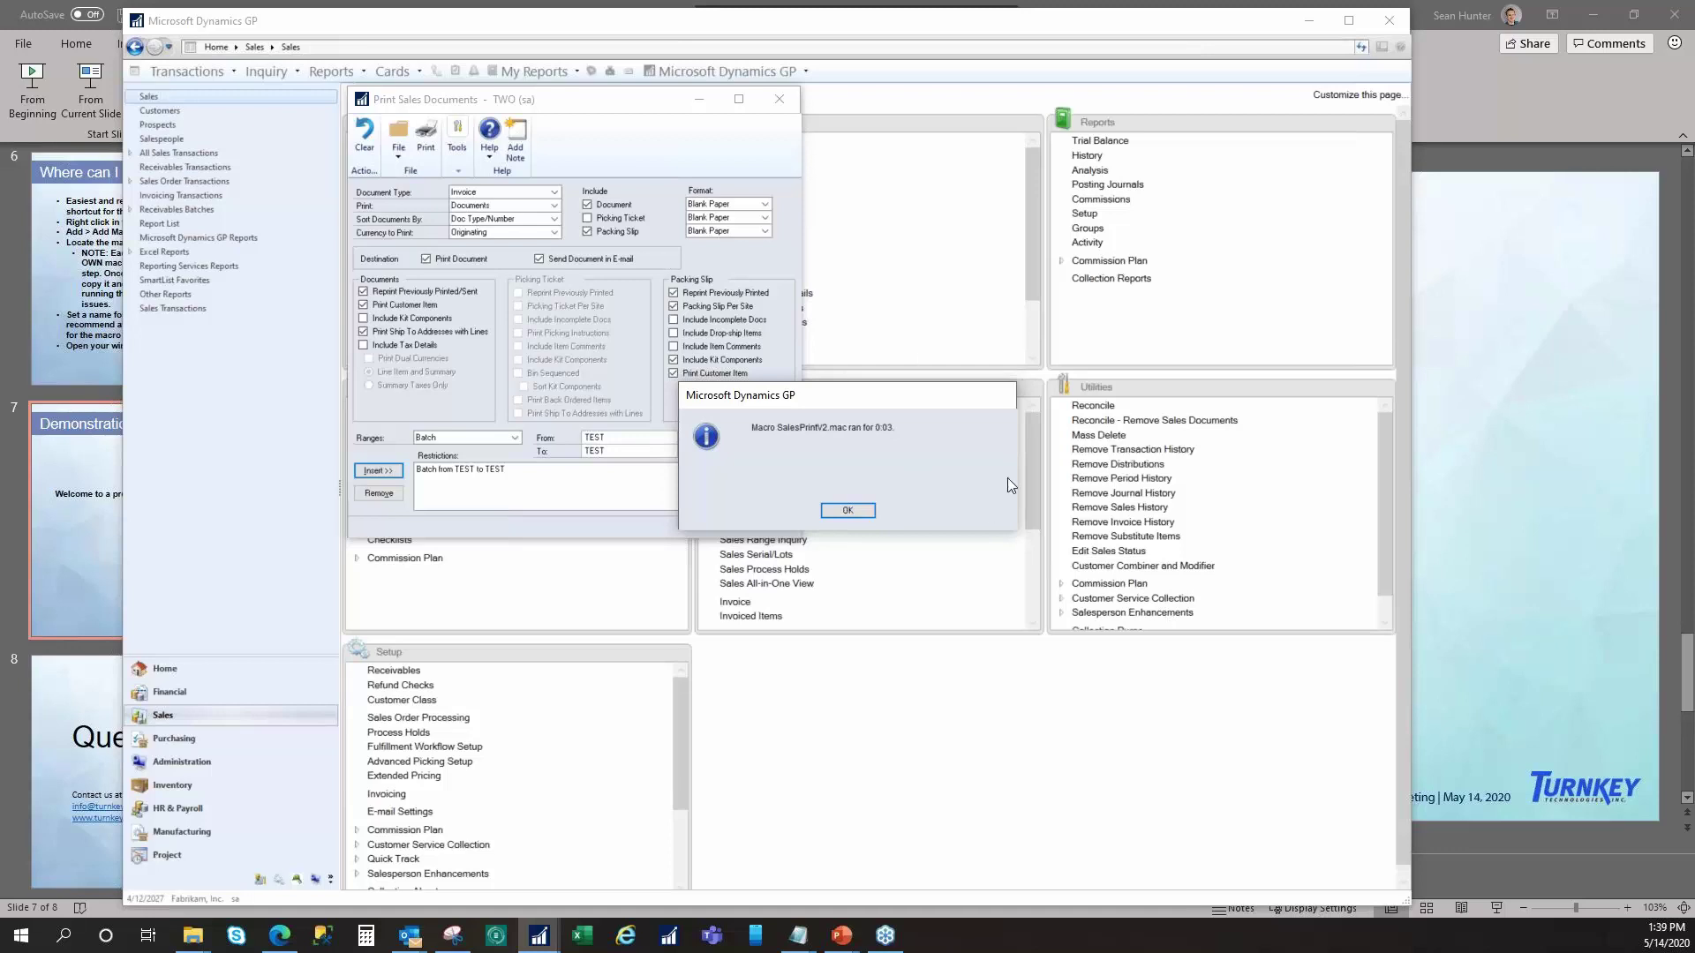
left_click(859, 512)
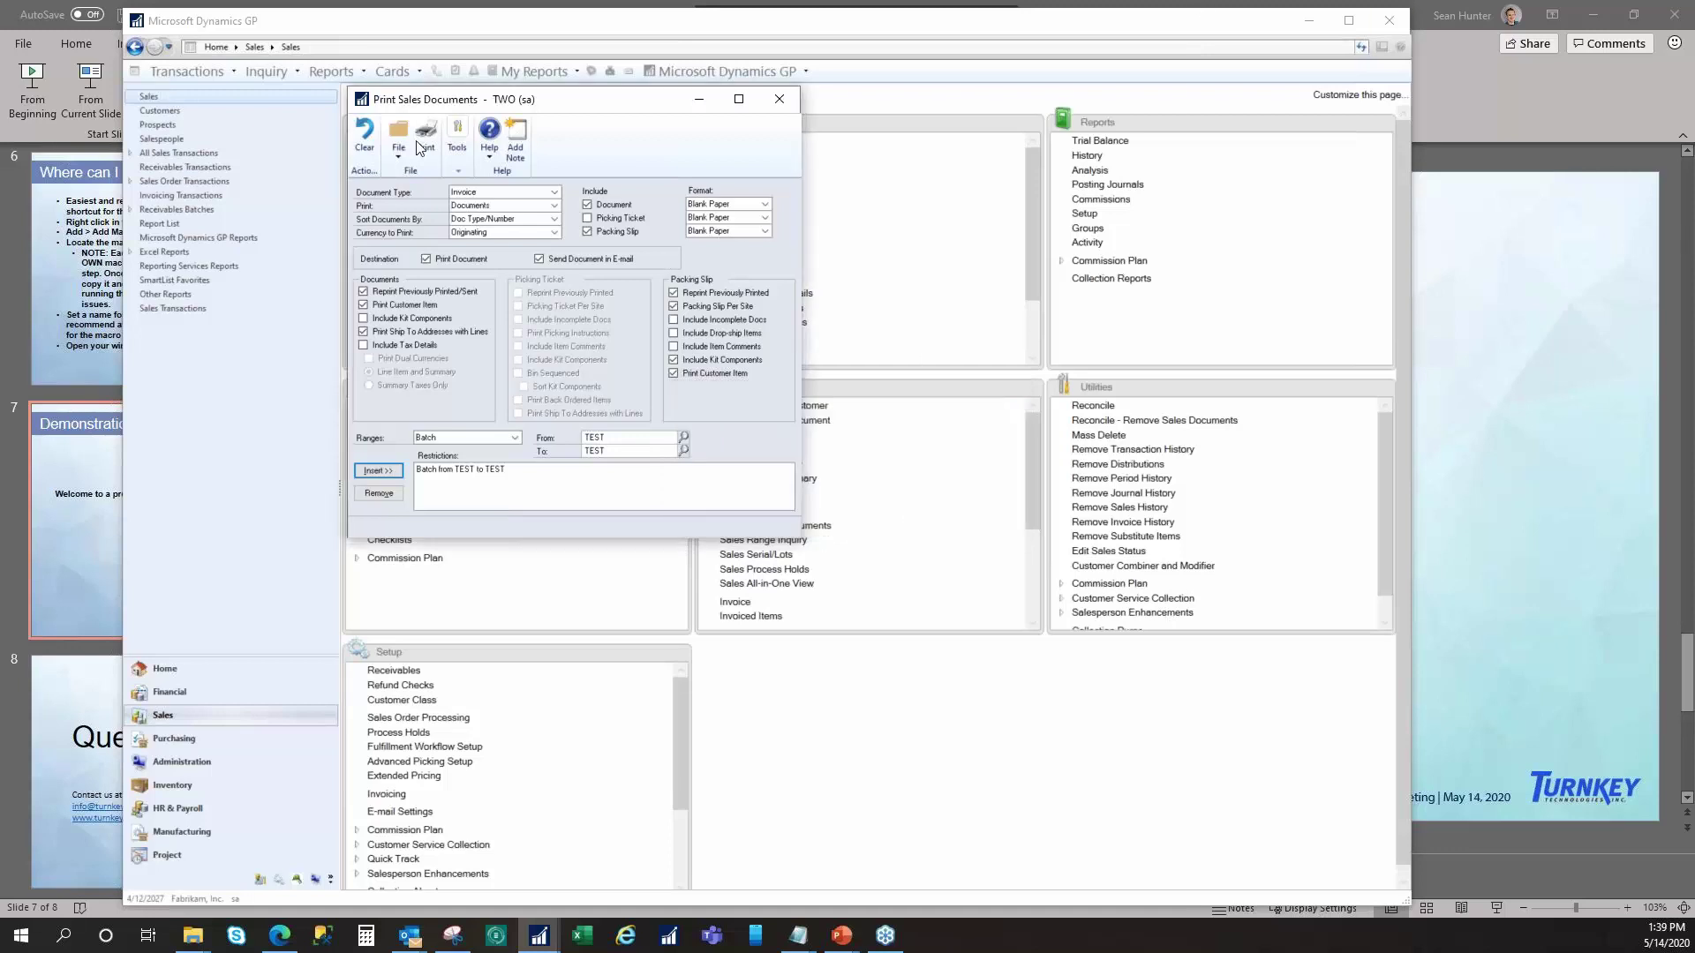
- Close the Print Sales Documents window without printing and go to the Home page
left_click(779, 99)
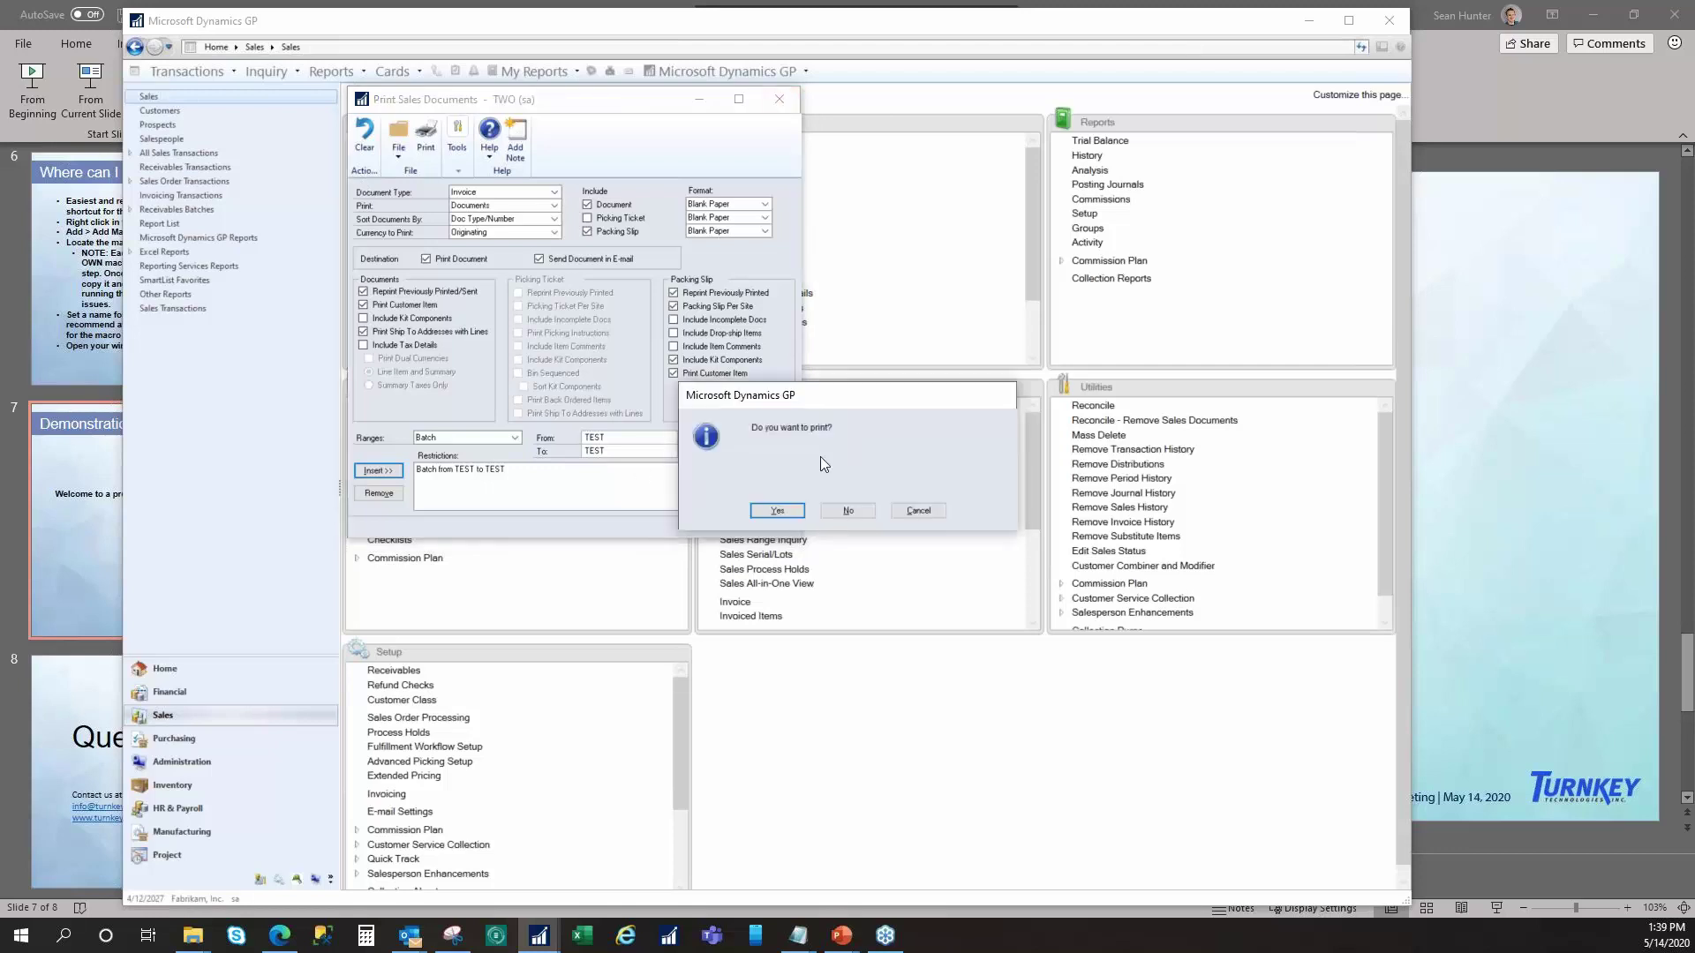
left_click(847, 511)
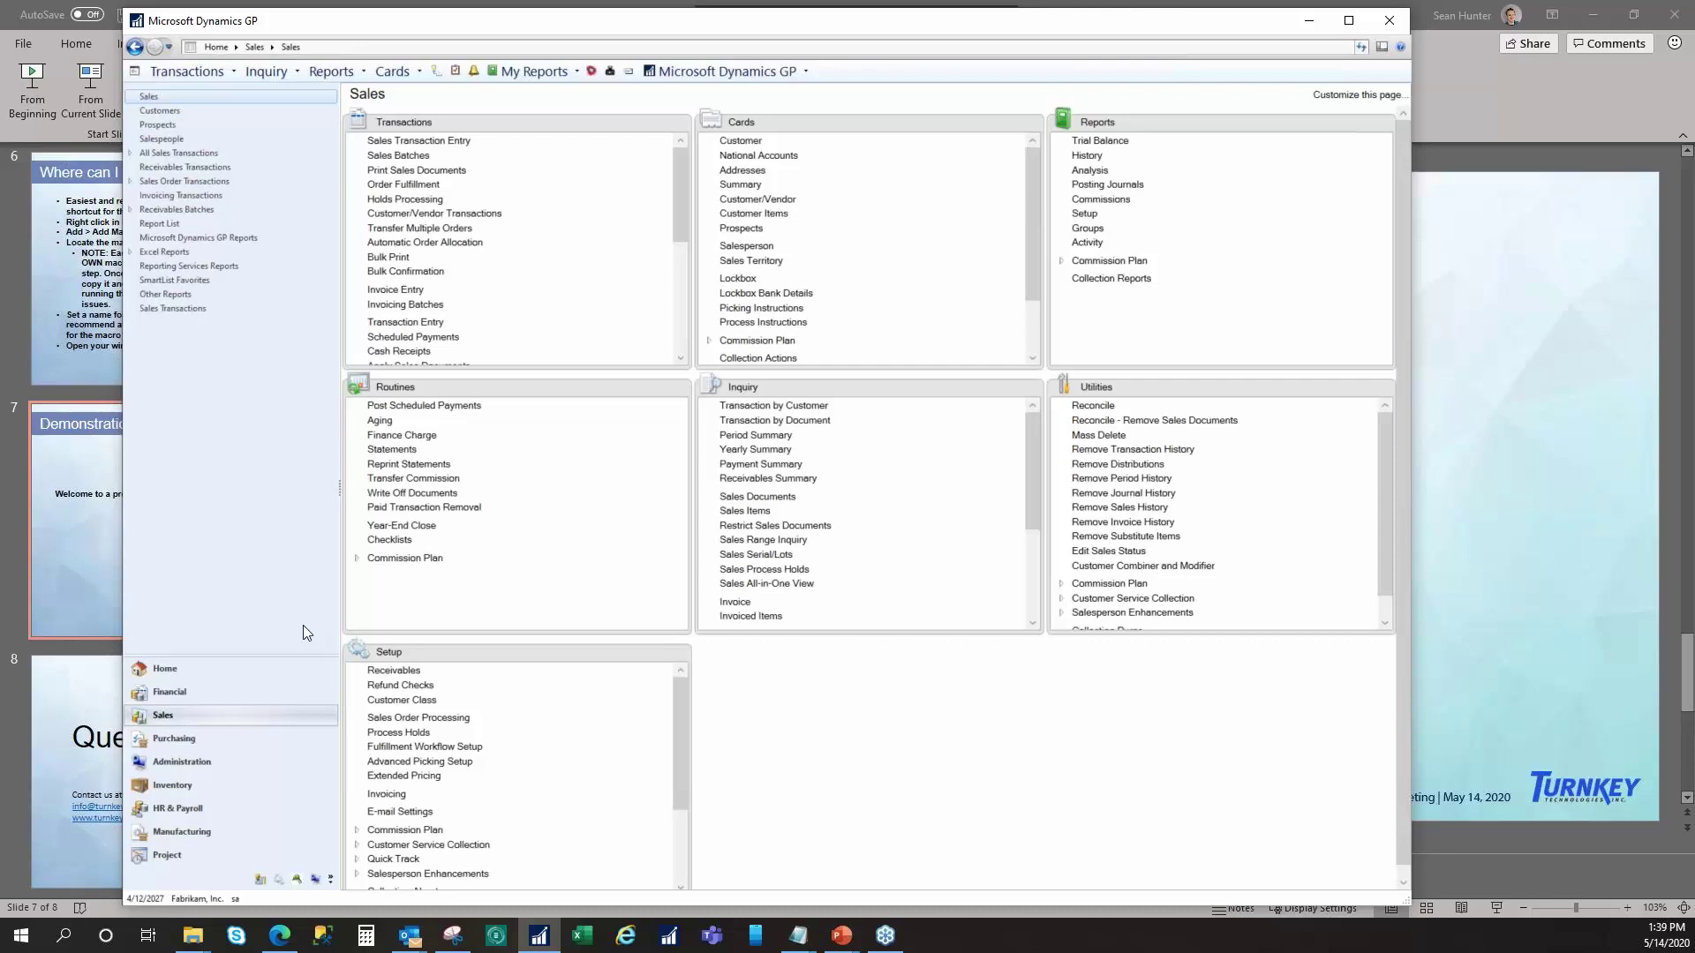
left_click(232, 667)
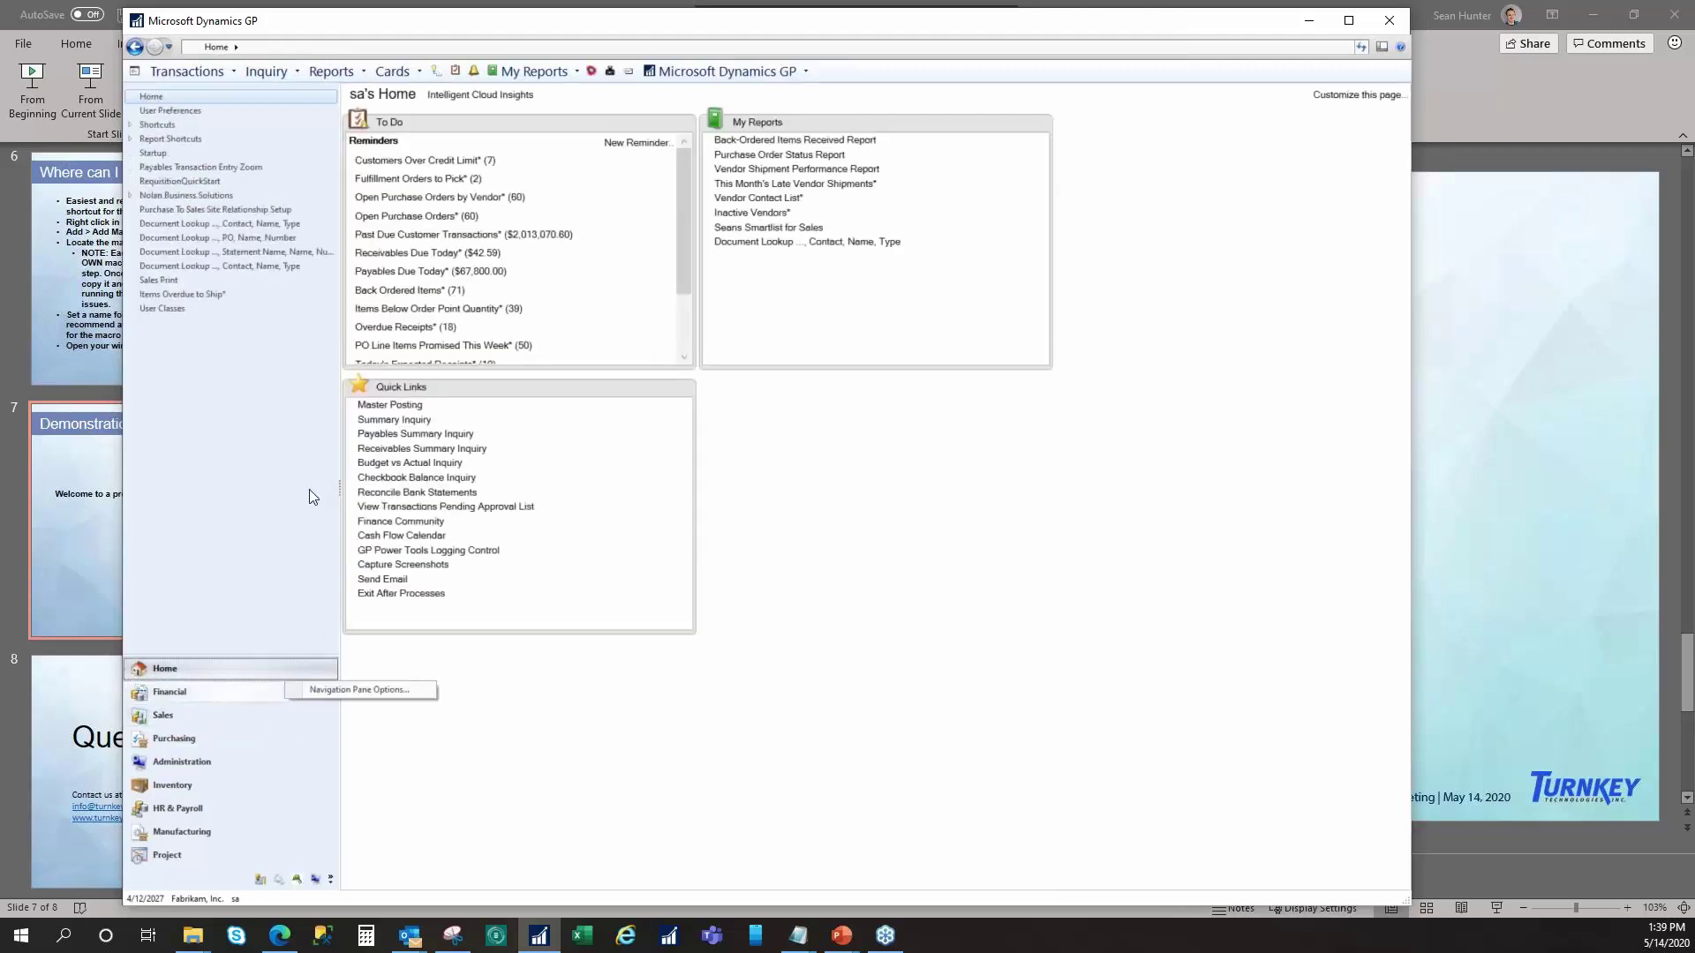
right_click(257, 500)
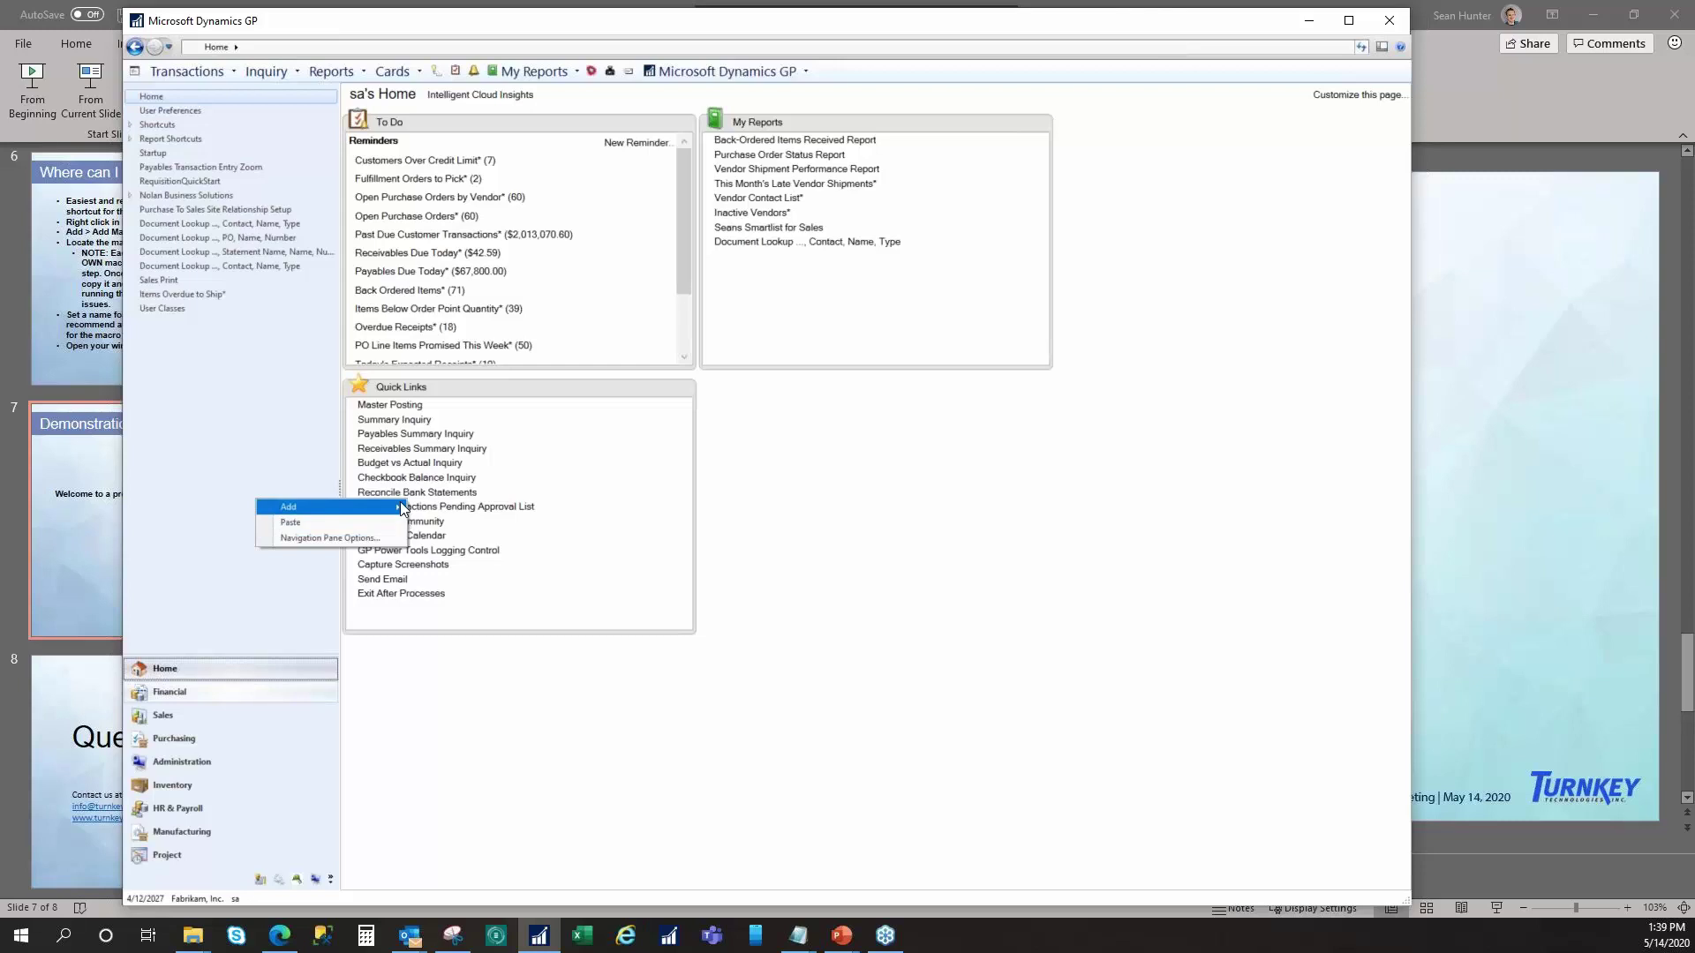
mouse_move(401, 508)
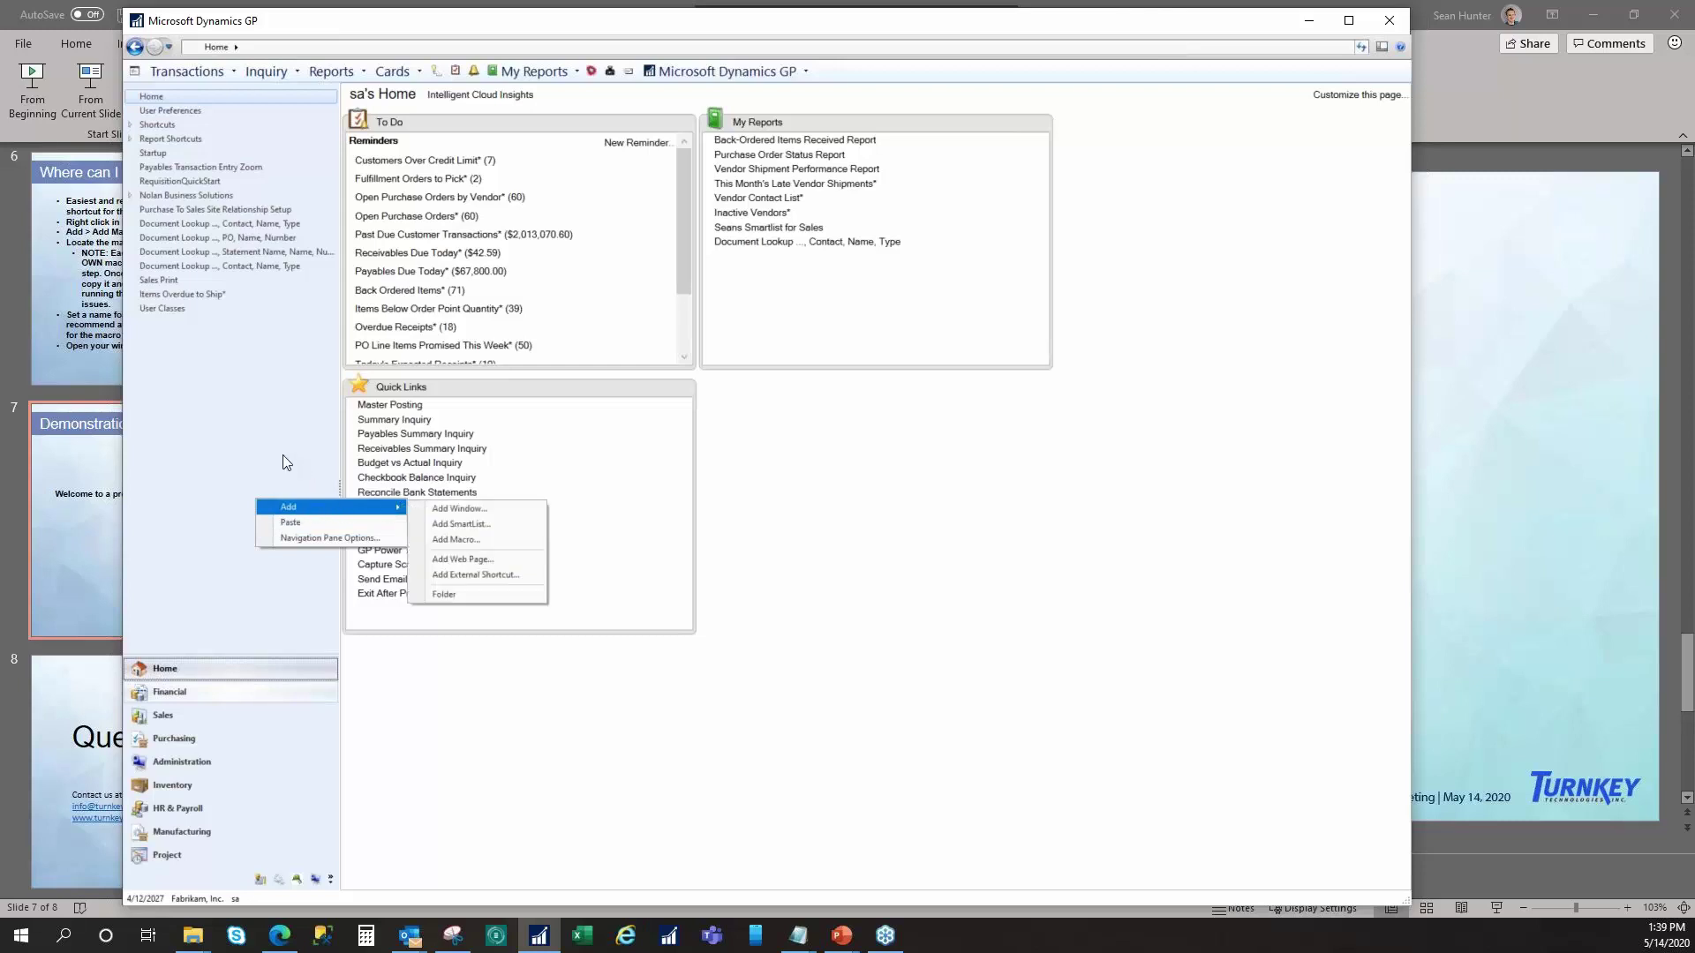
left_click(308, 411)
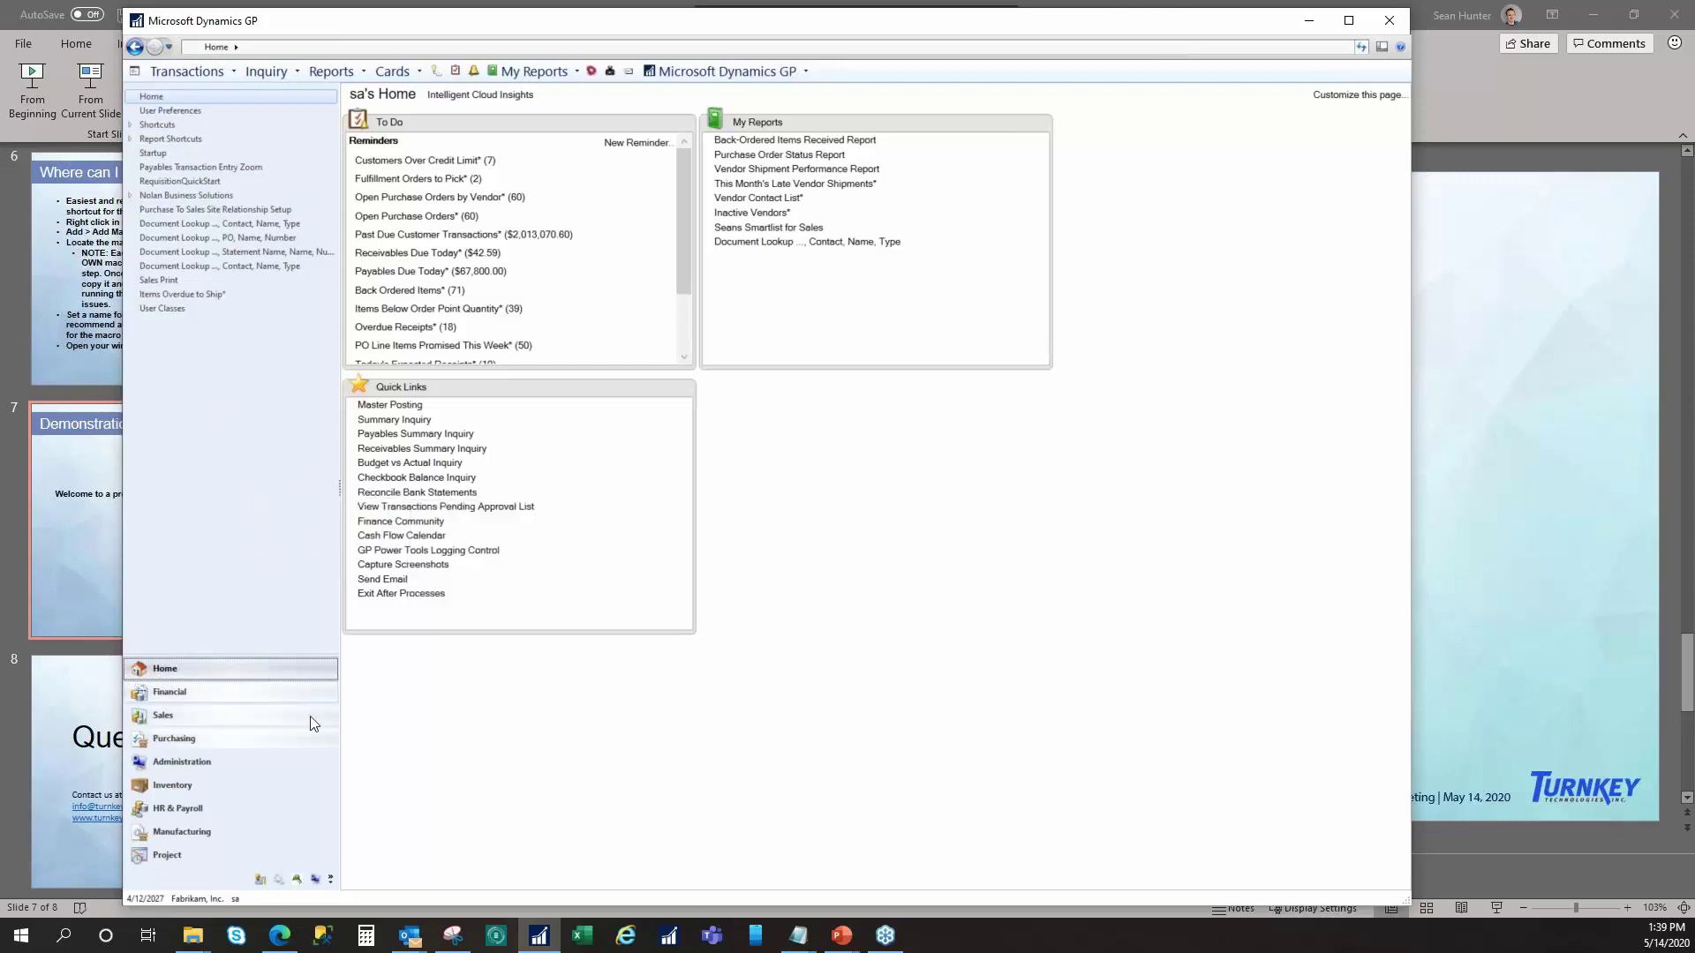
right_click(202, 675)
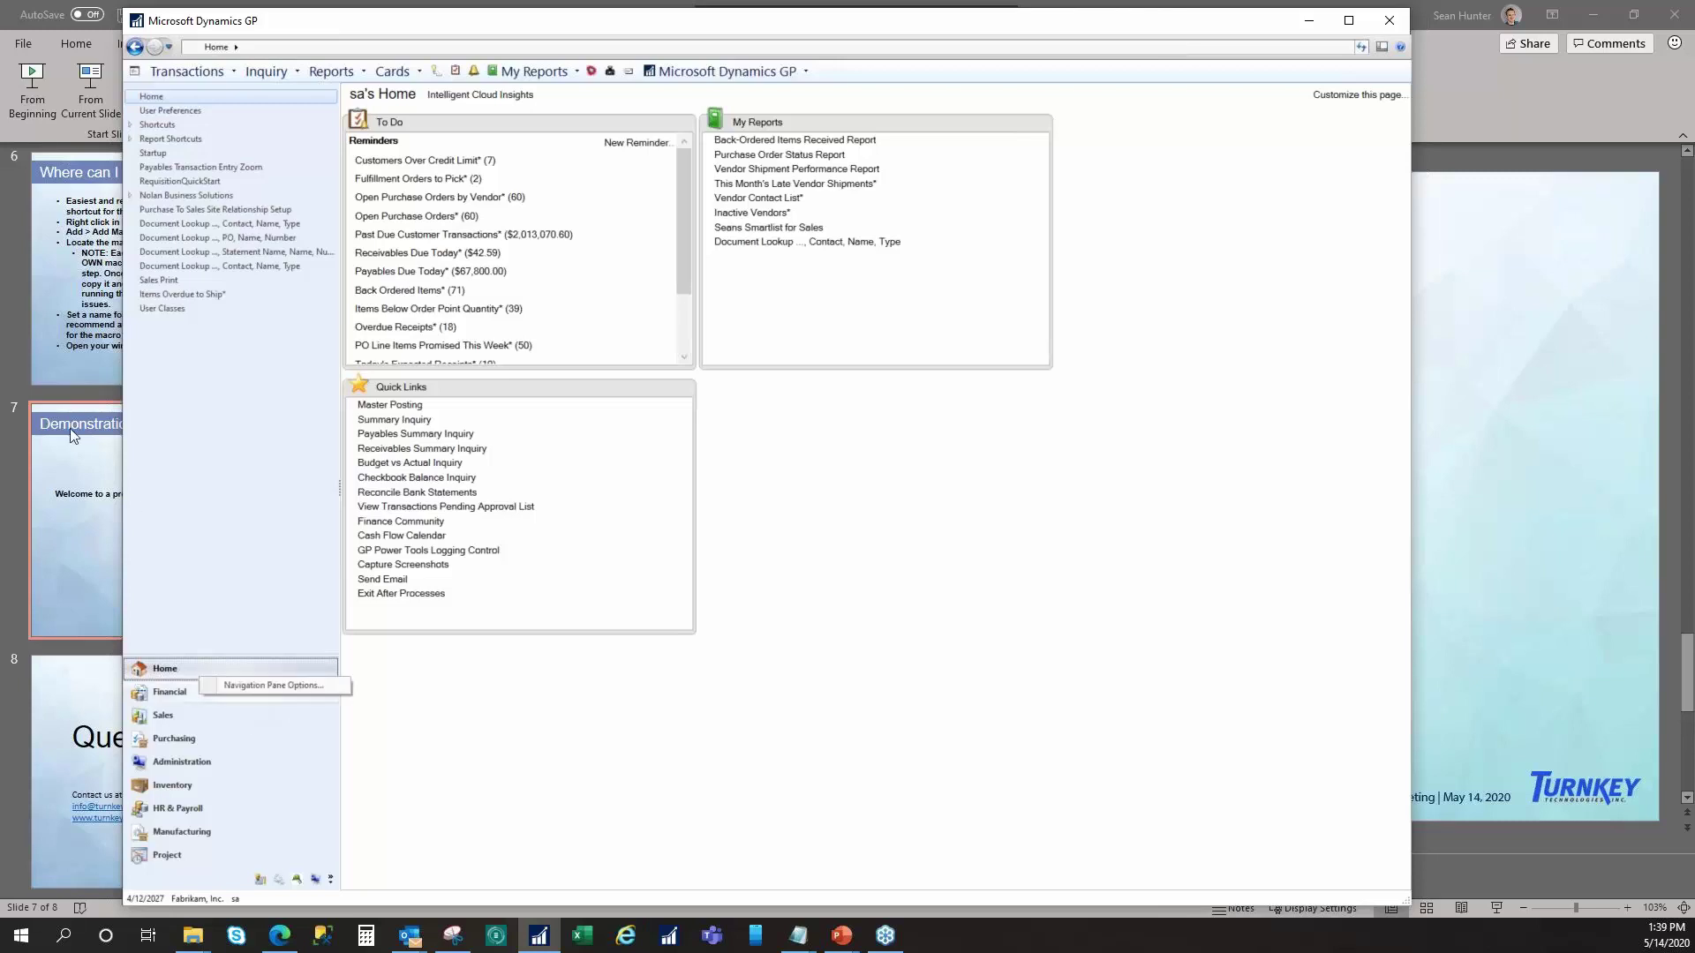
left_click(190, 455)
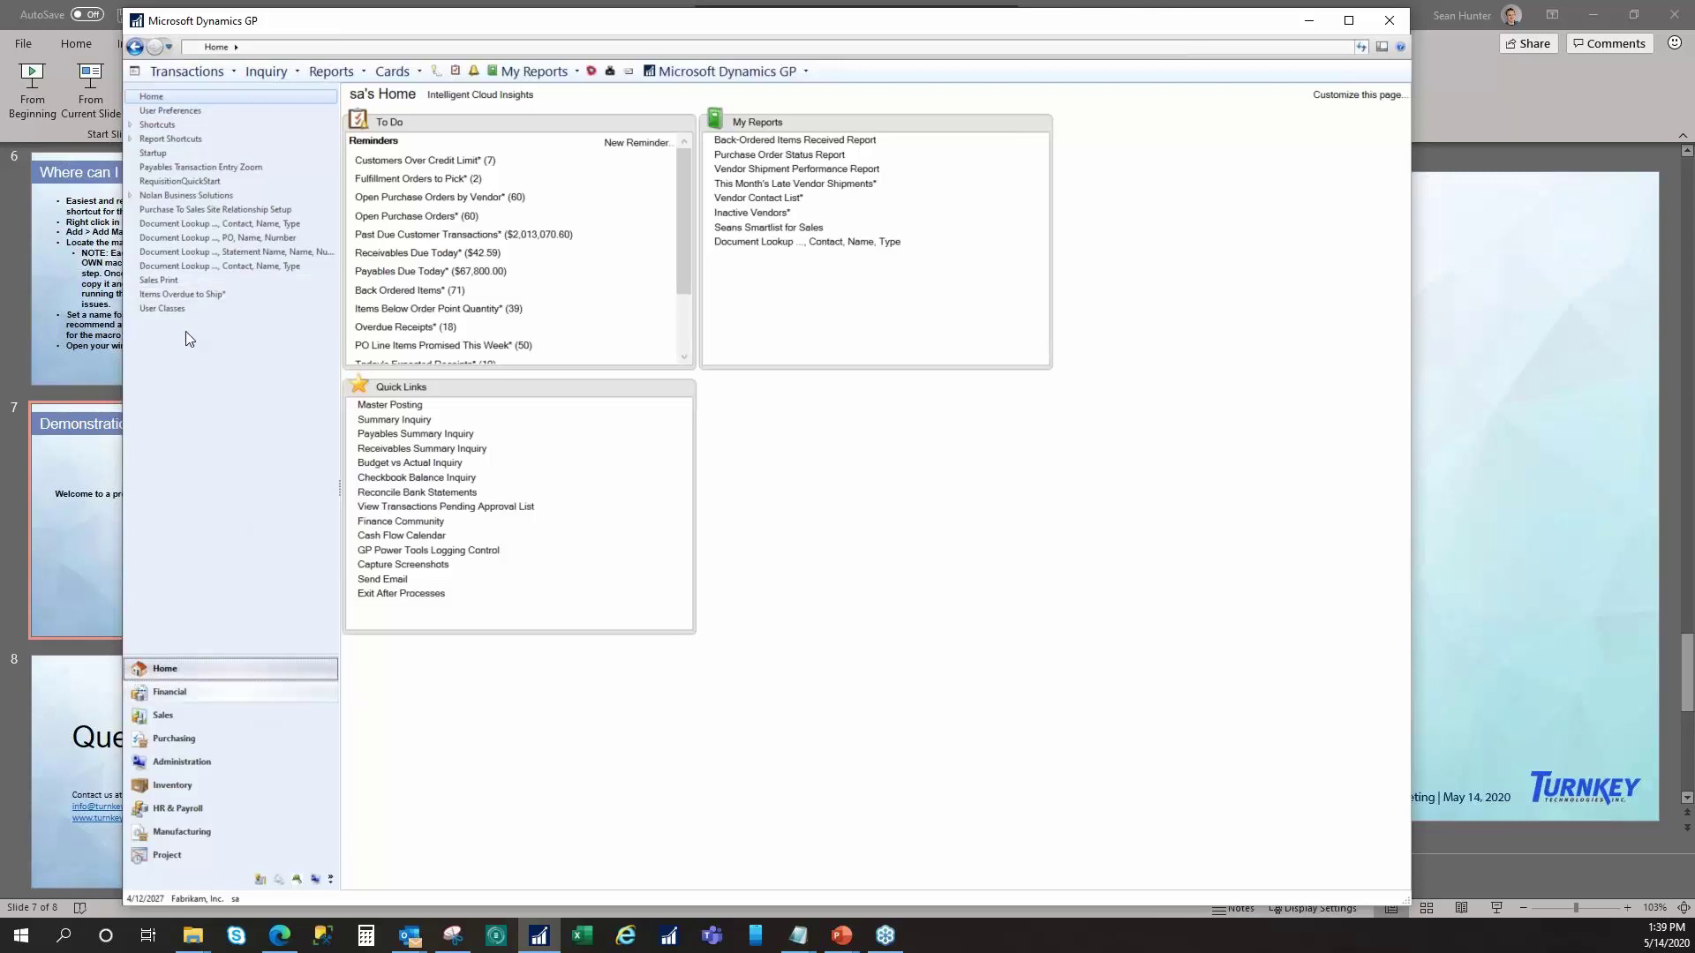
- Start adding a macro shortcut to the Home navigation list and select SalesPrintV2.mac from the Desktop as its macro file
right_click(180, 443)
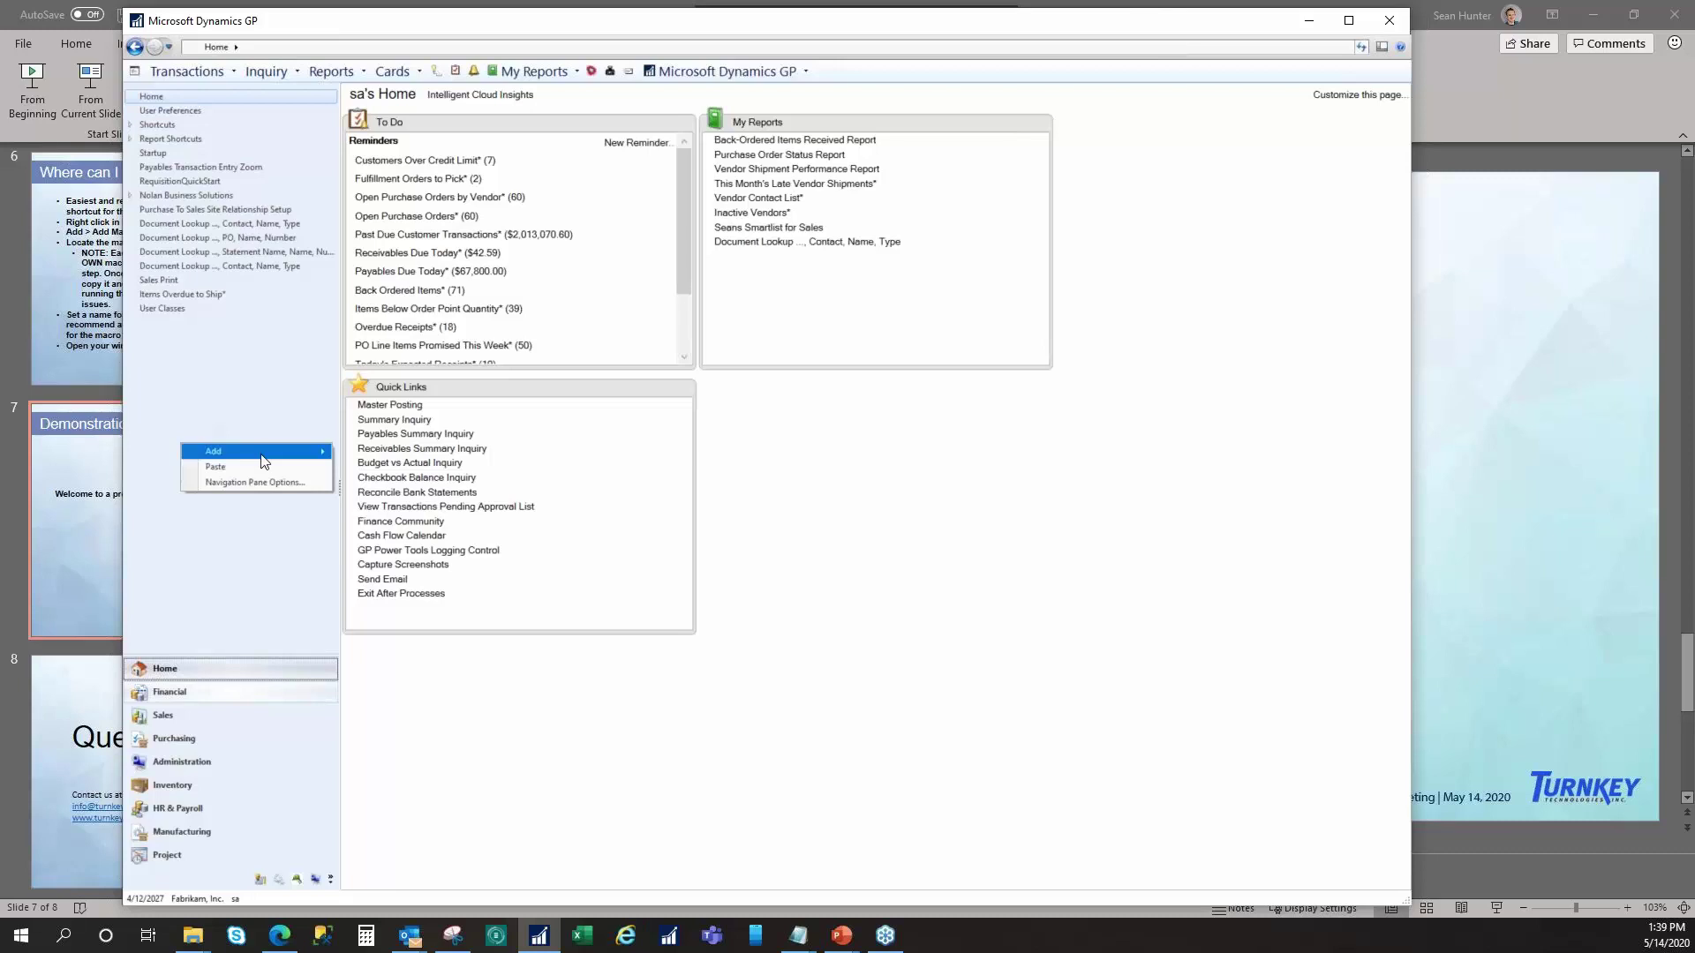
mouse_move(262, 456)
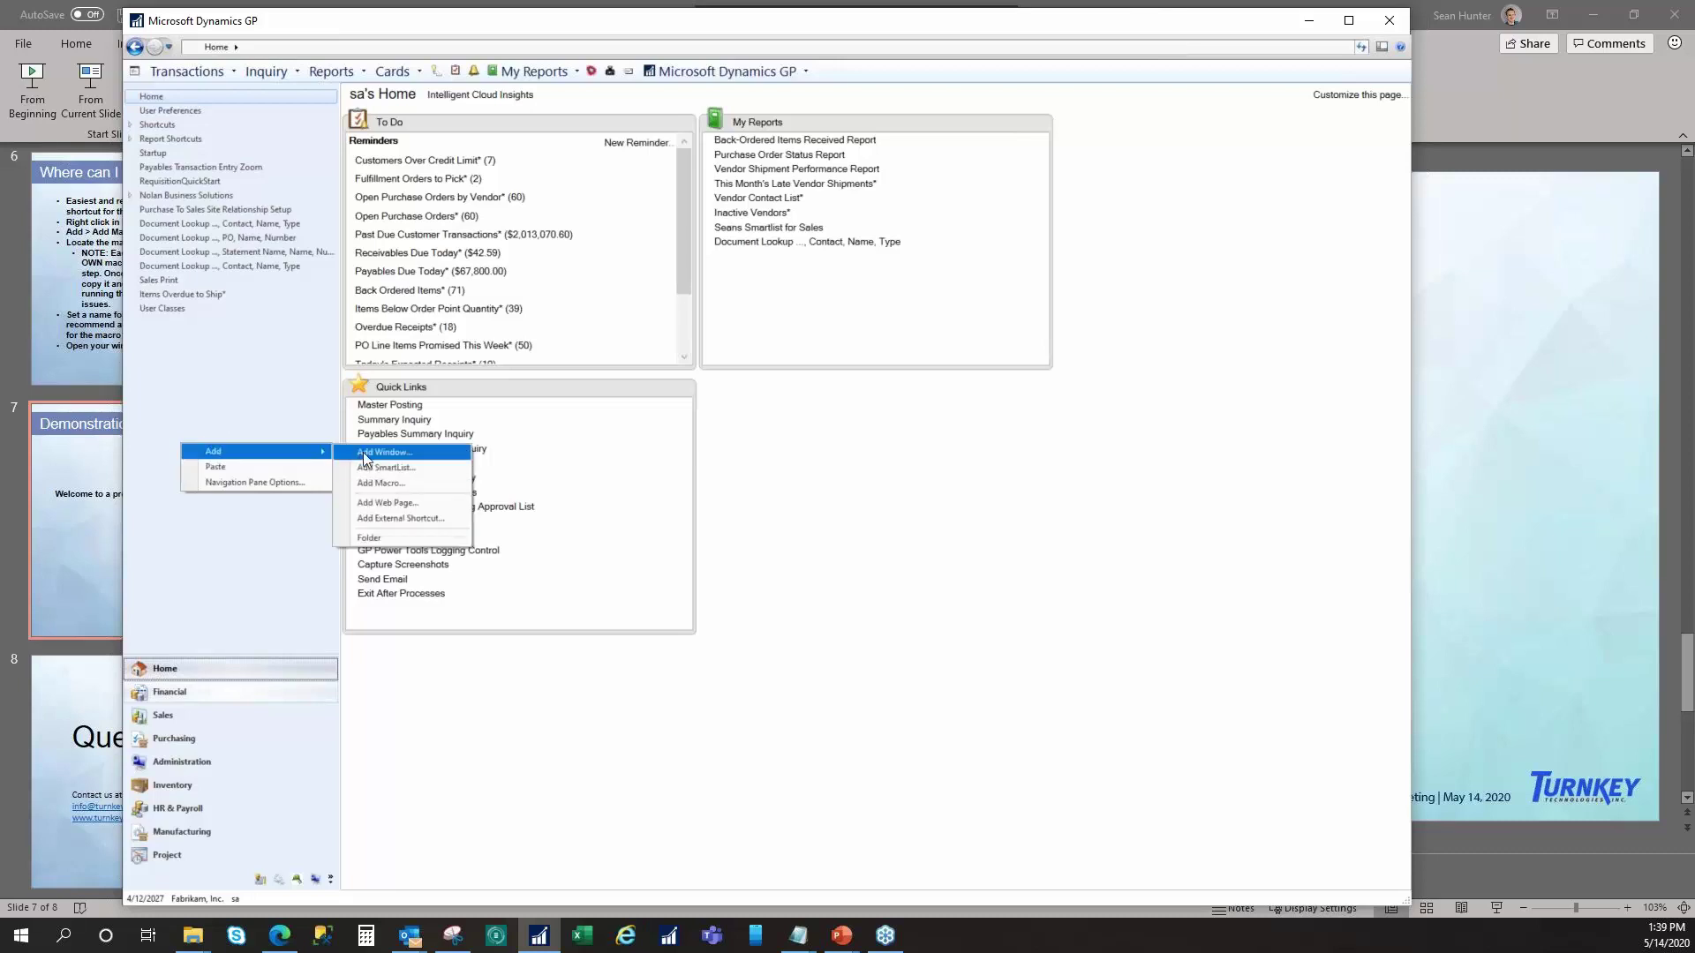
left_click(375, 484)
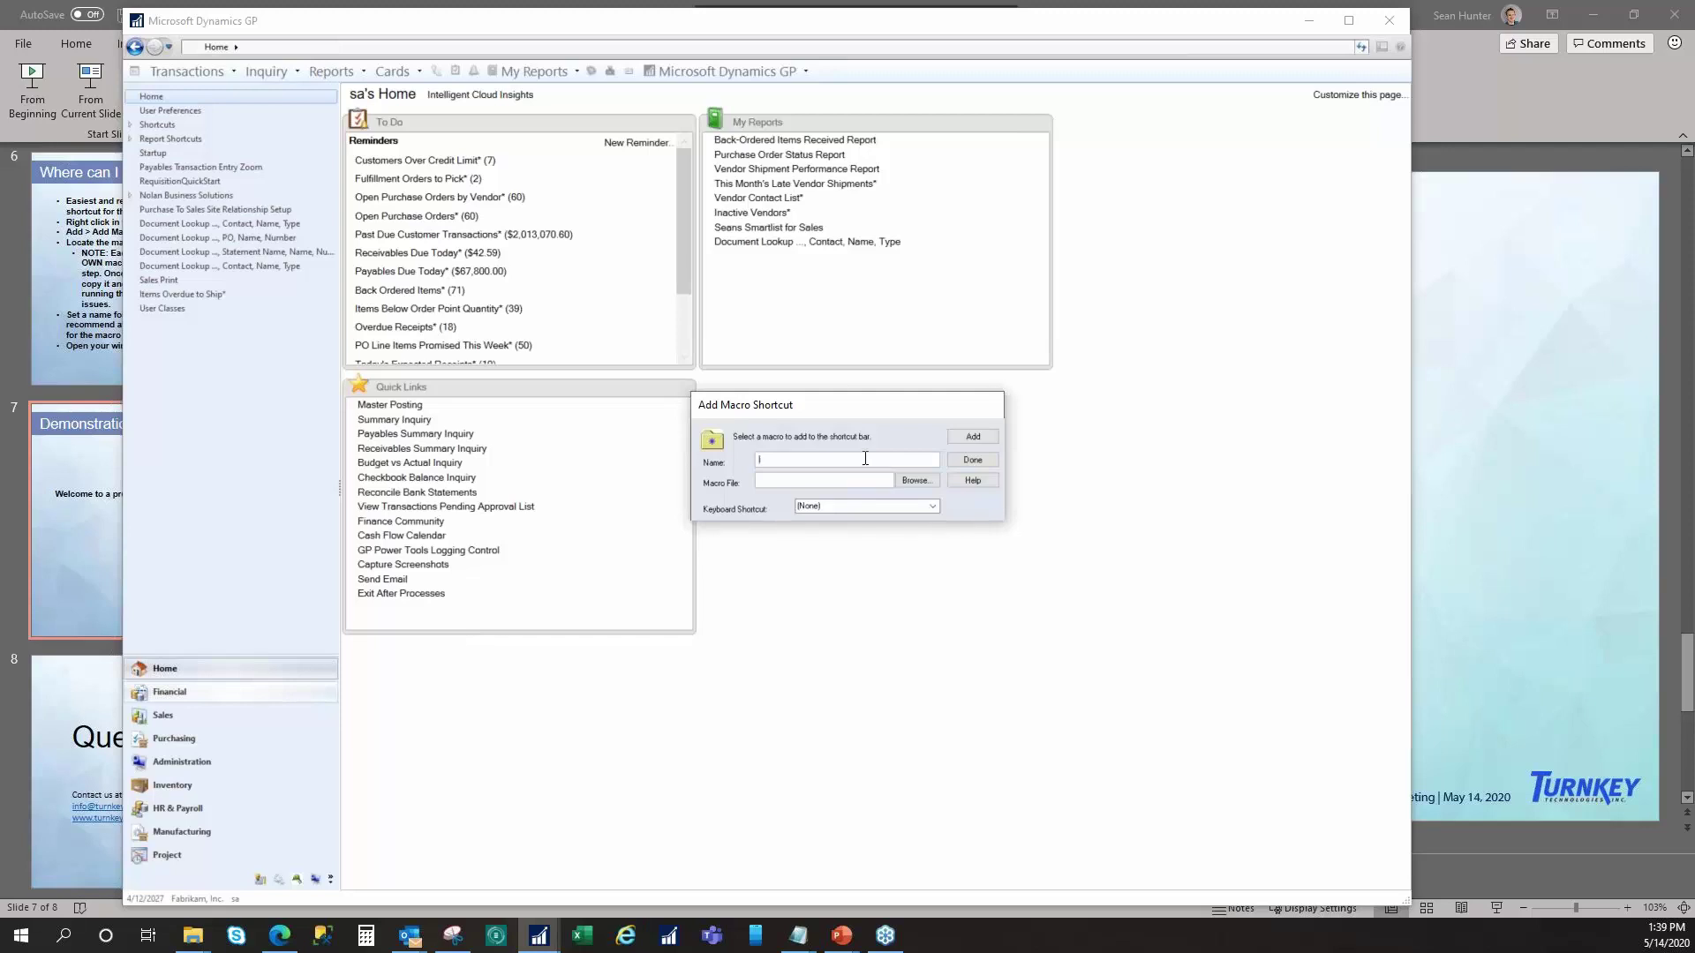
left_click(924, 480)
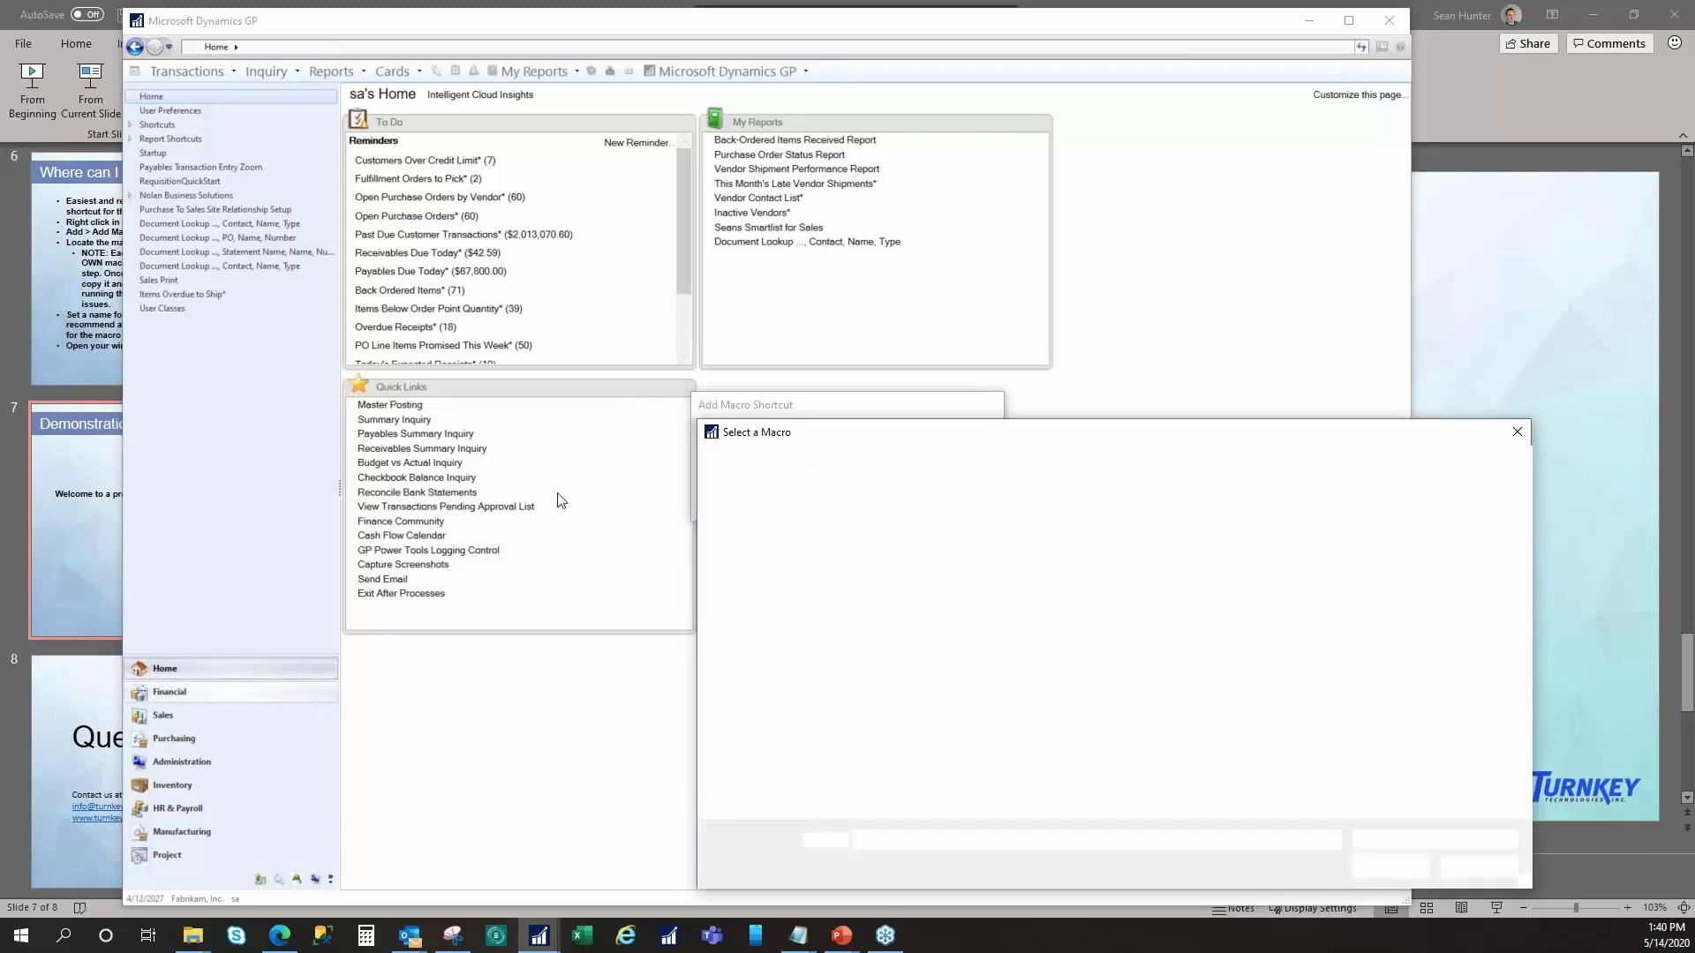
left_click(911, 738)
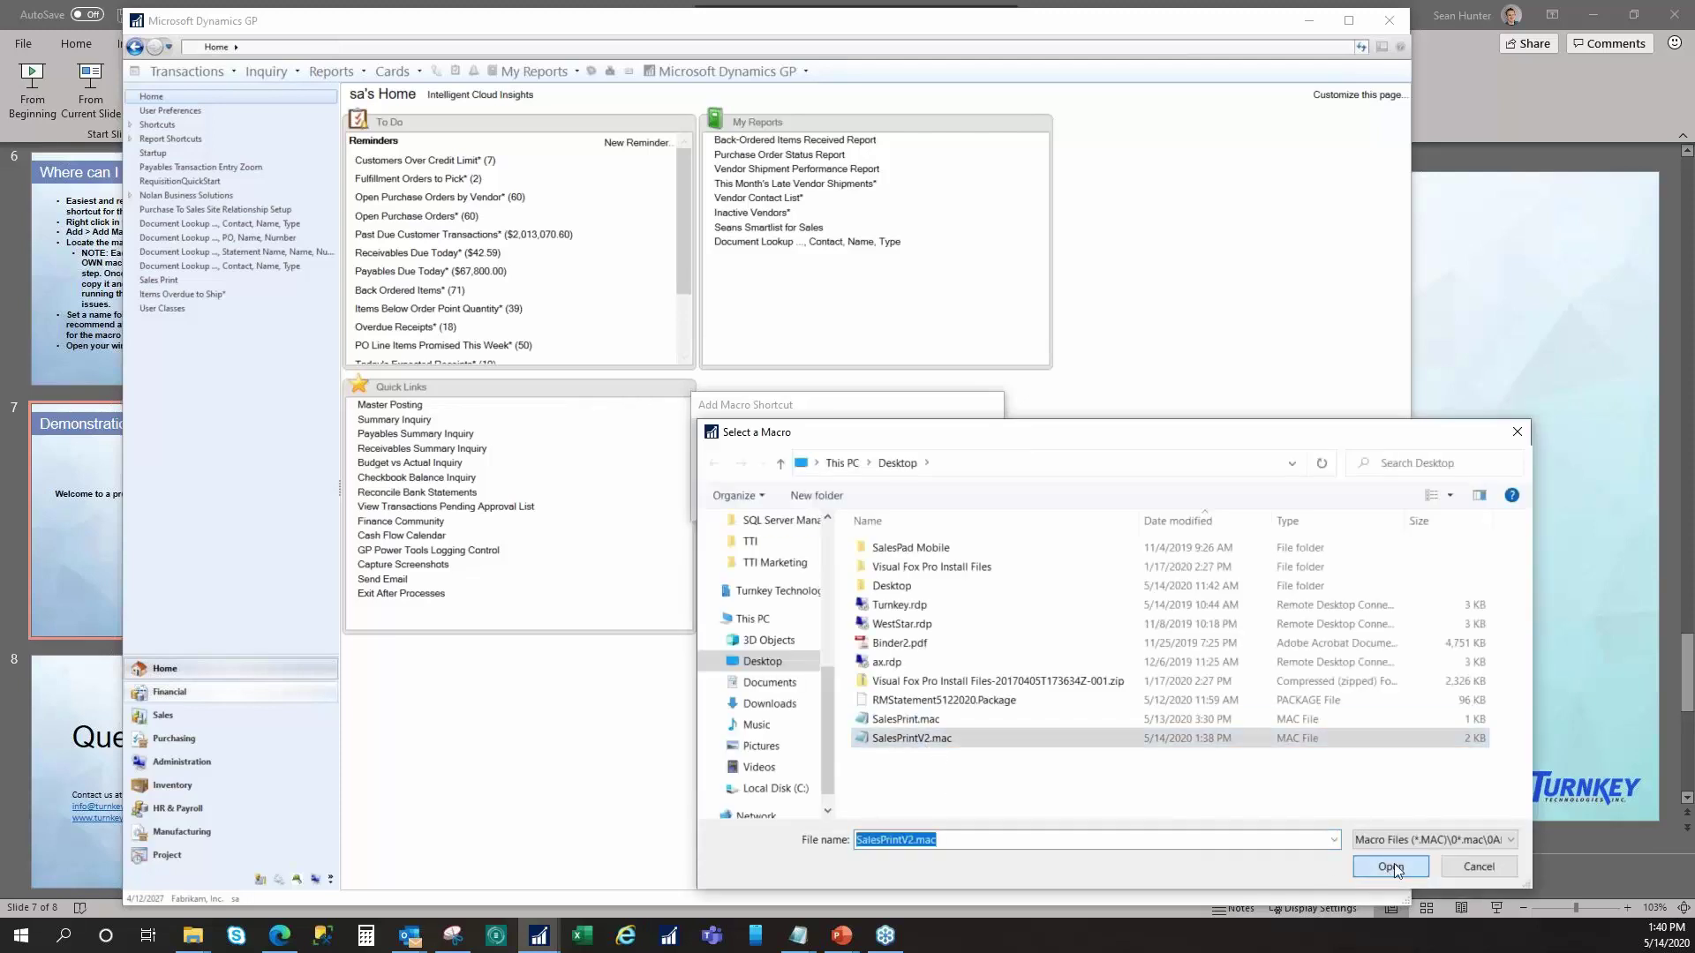
left_click(1388, 866)
- Name the shortcut Sales Print Macro, assign F9 as its keyboard shortcut, add it, and finish adding macro shortcuts
left_click(837, 460)
type("S")
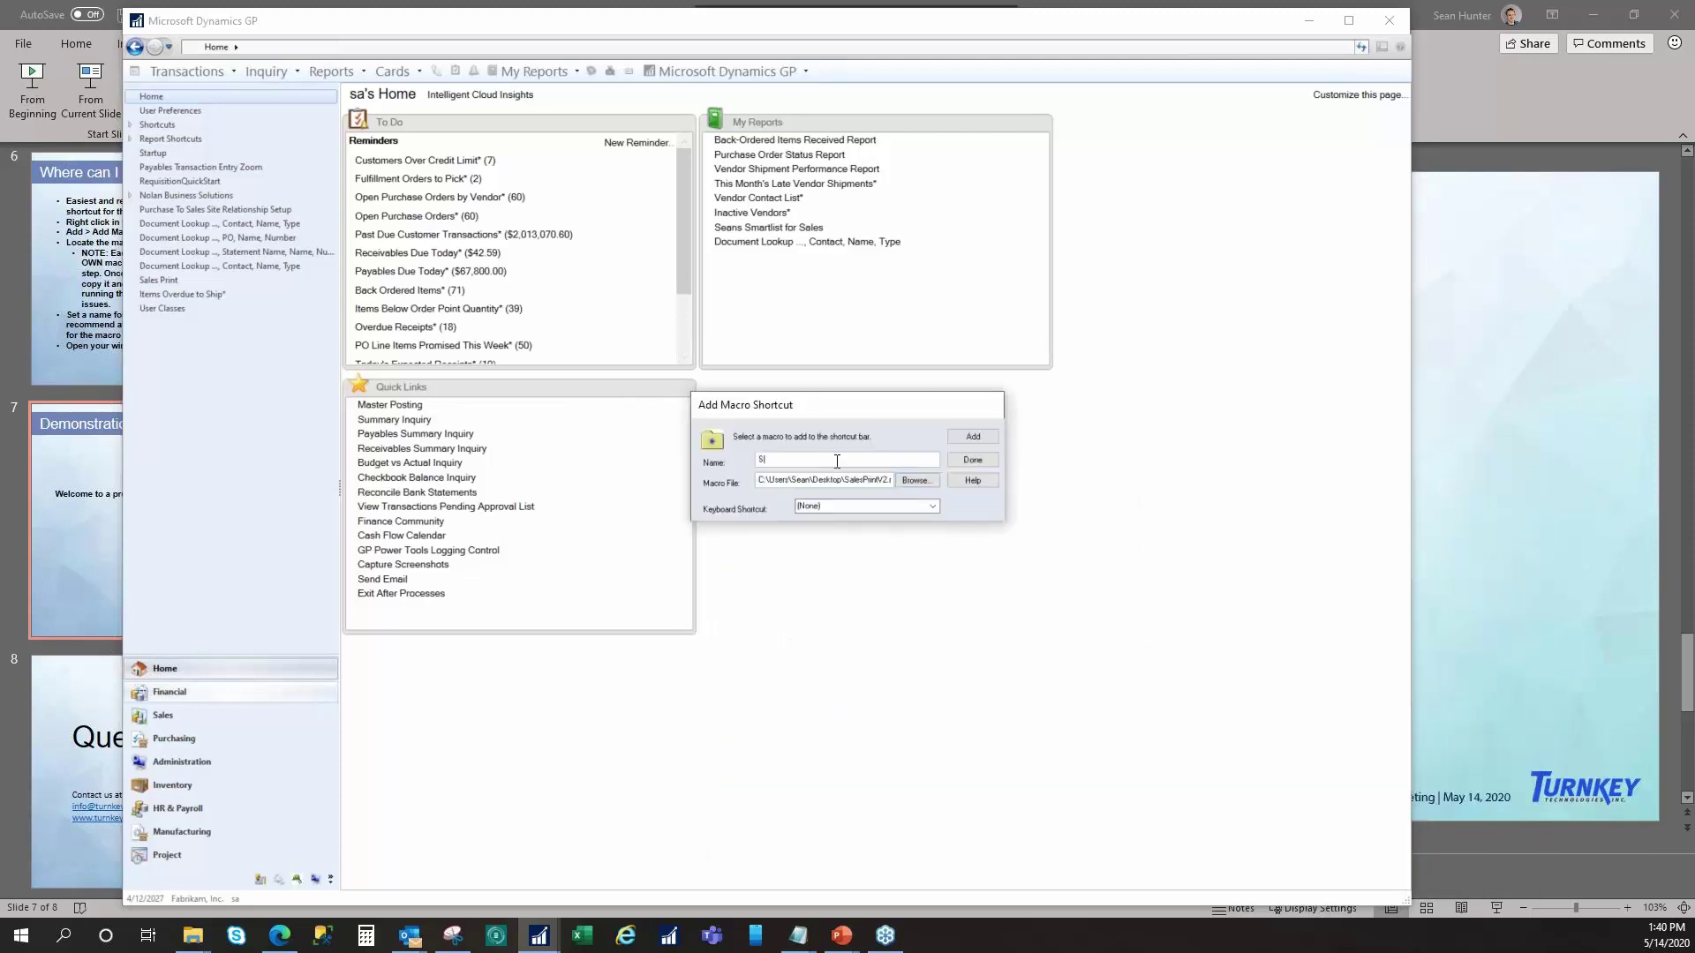
type("ales Print Ma")
key("Tab")
key("Tab")
key("Tab")
left_click(934, 506)
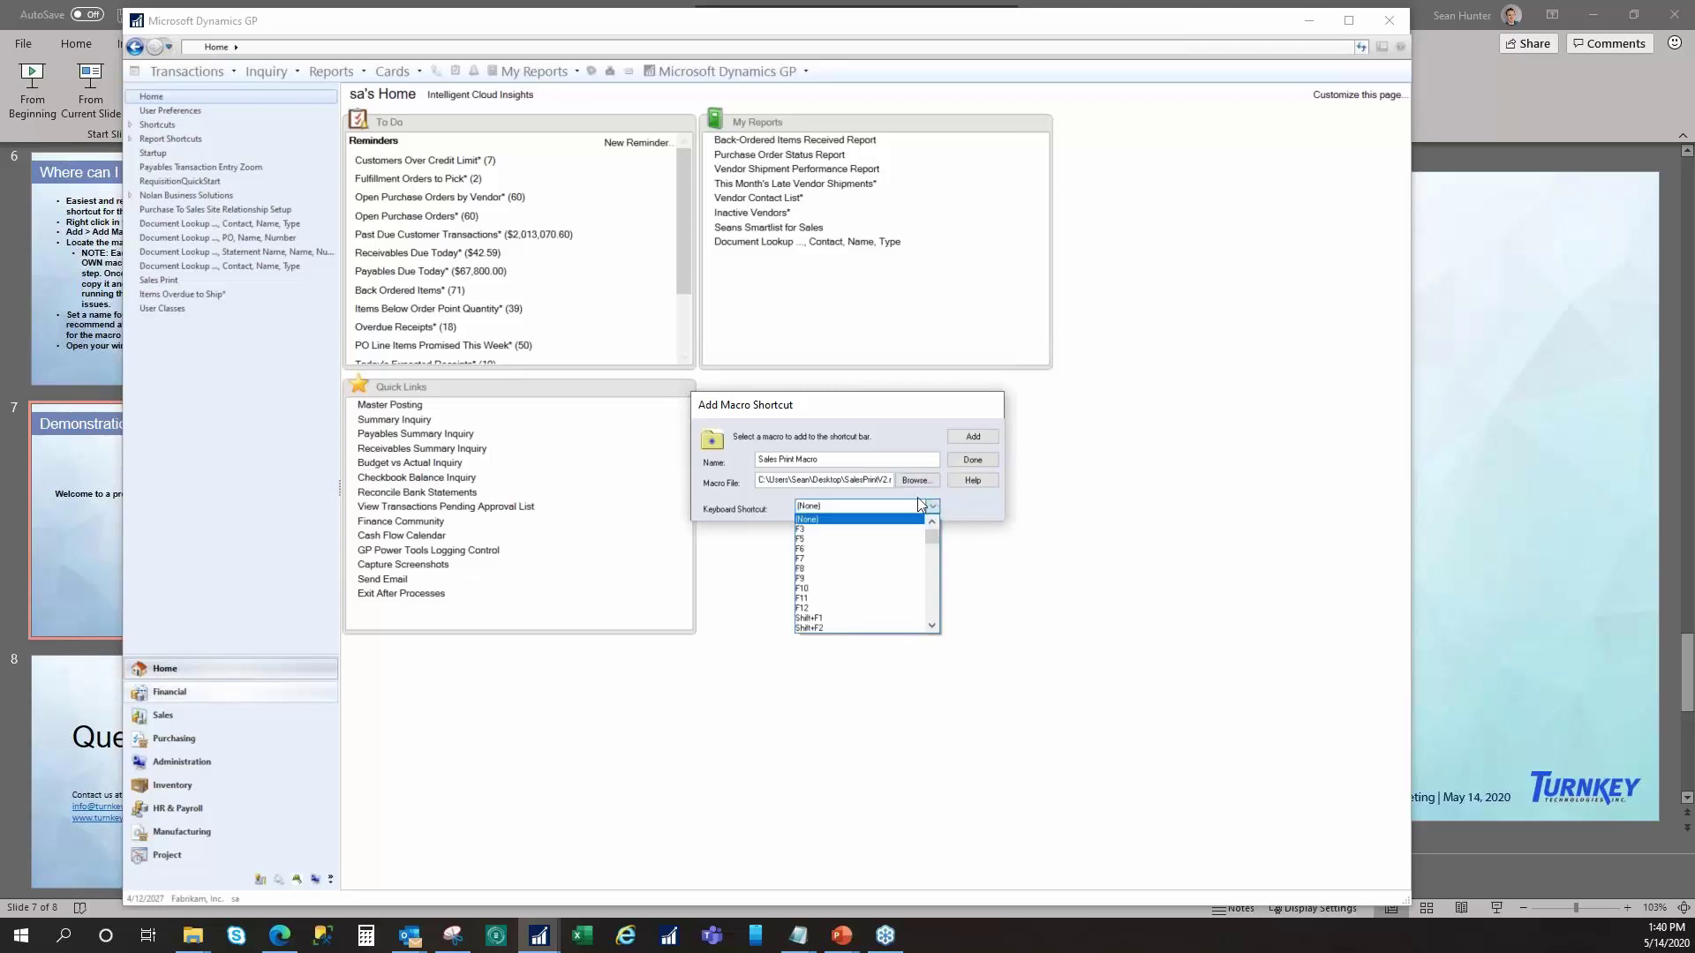
left_click(852, 580)
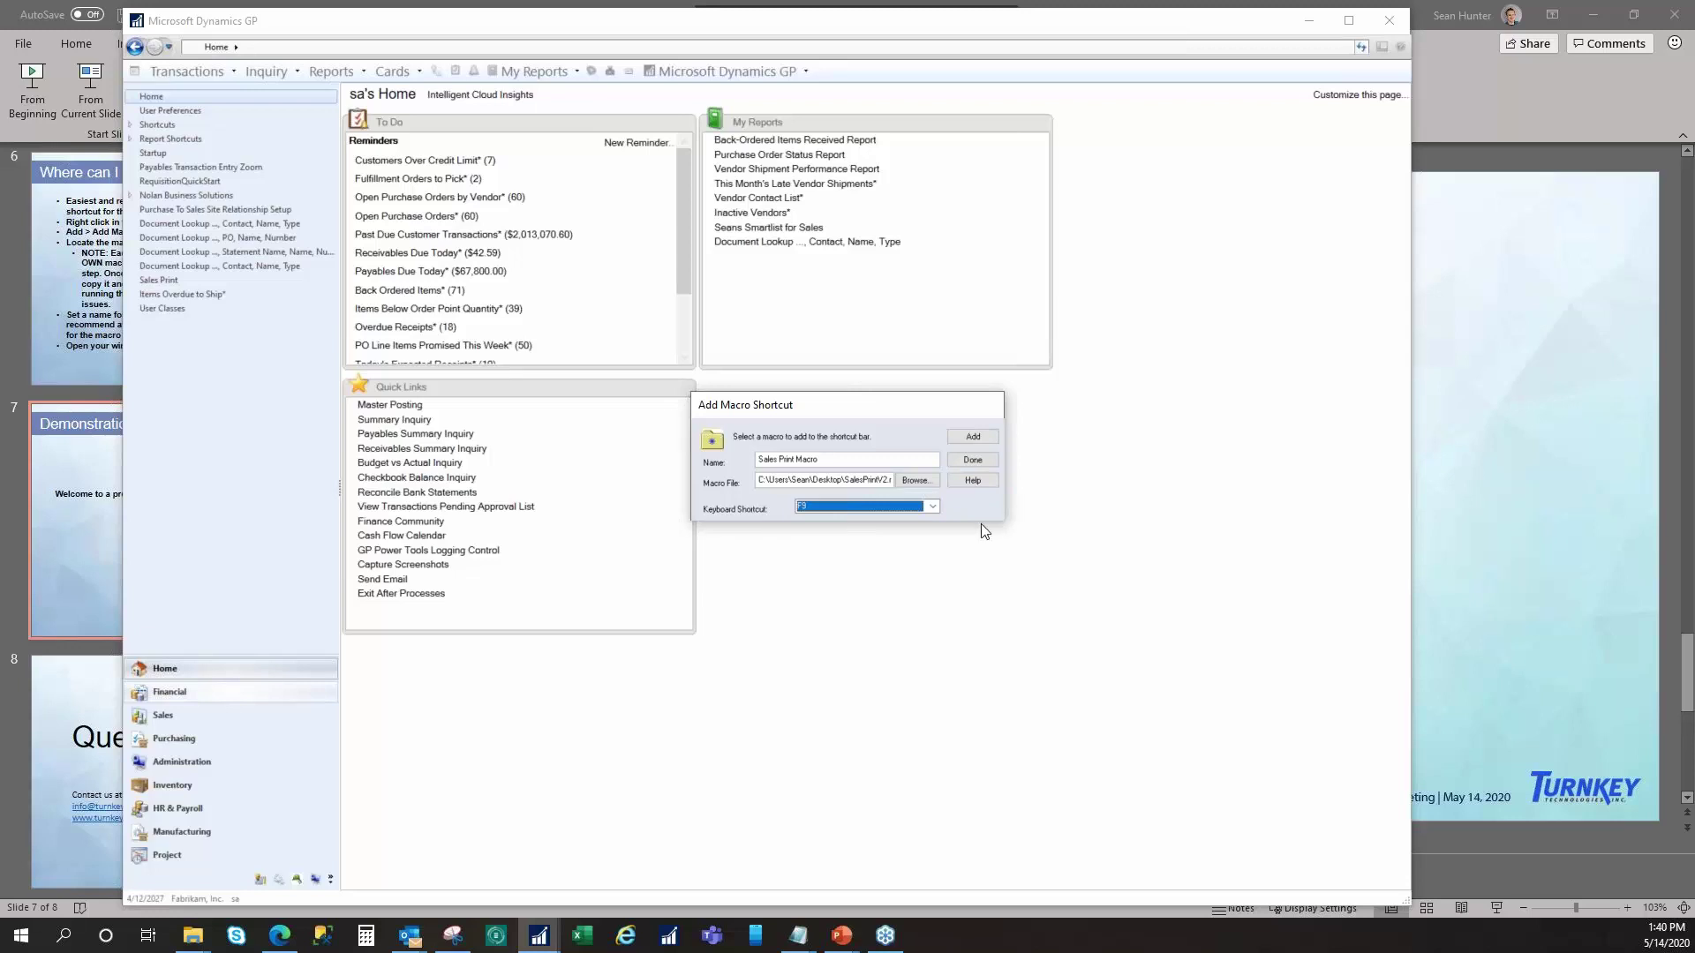
left_click(970, 438)
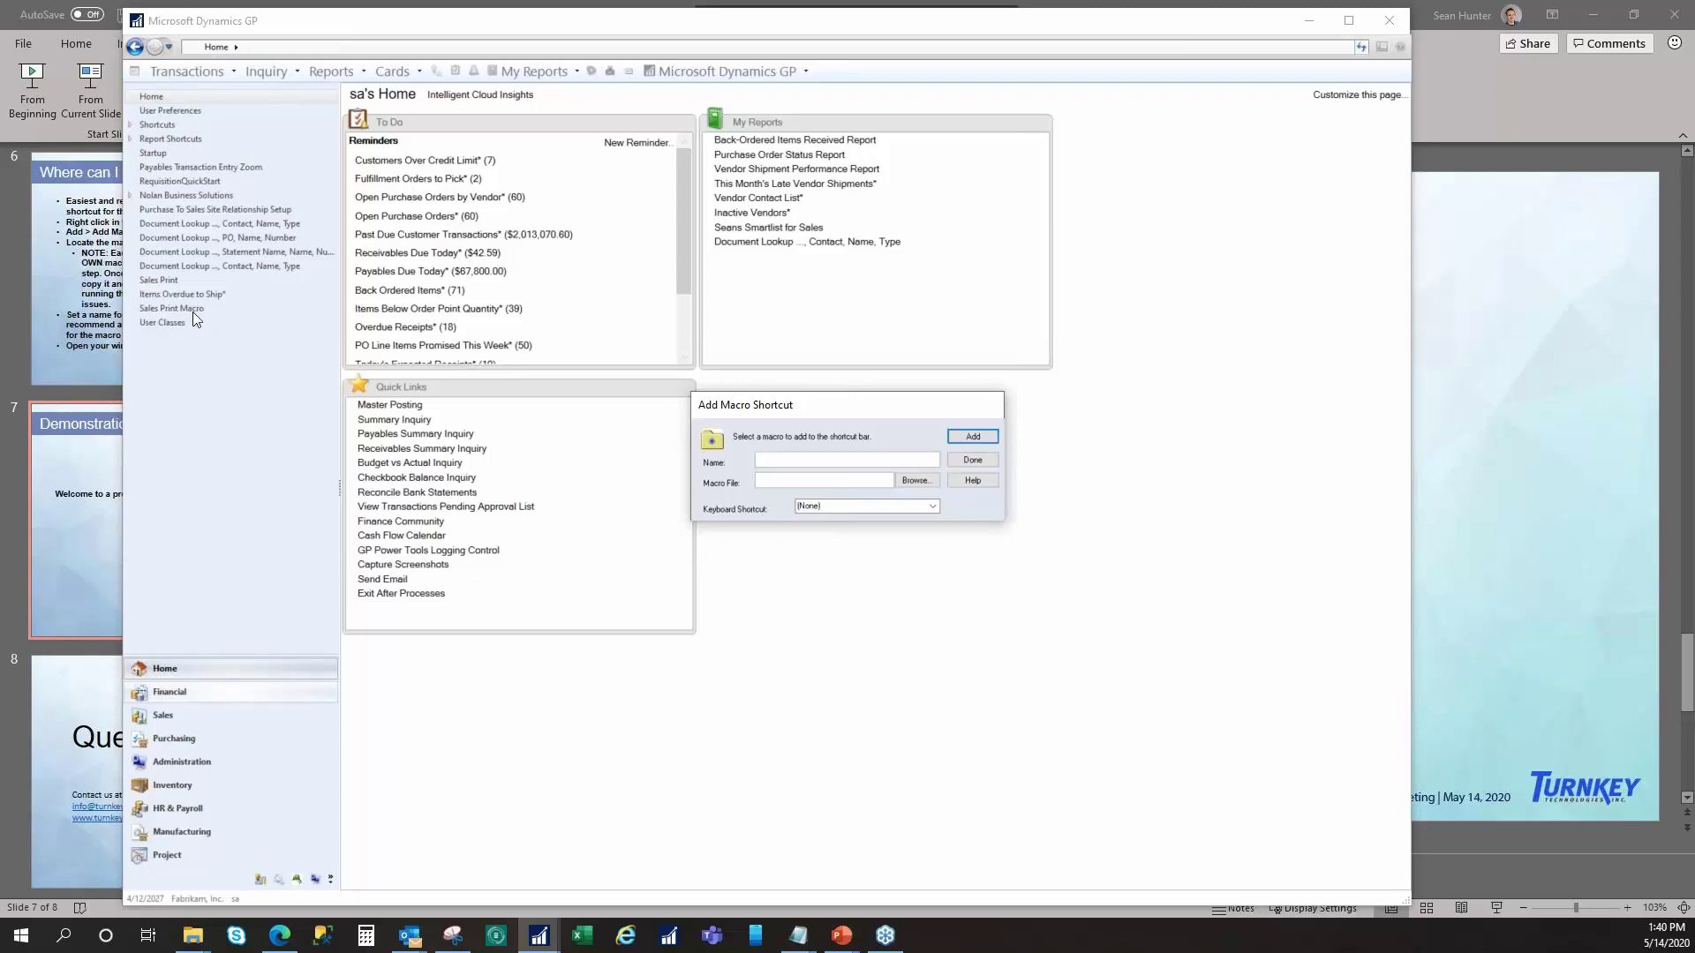
left_click(974, 461)
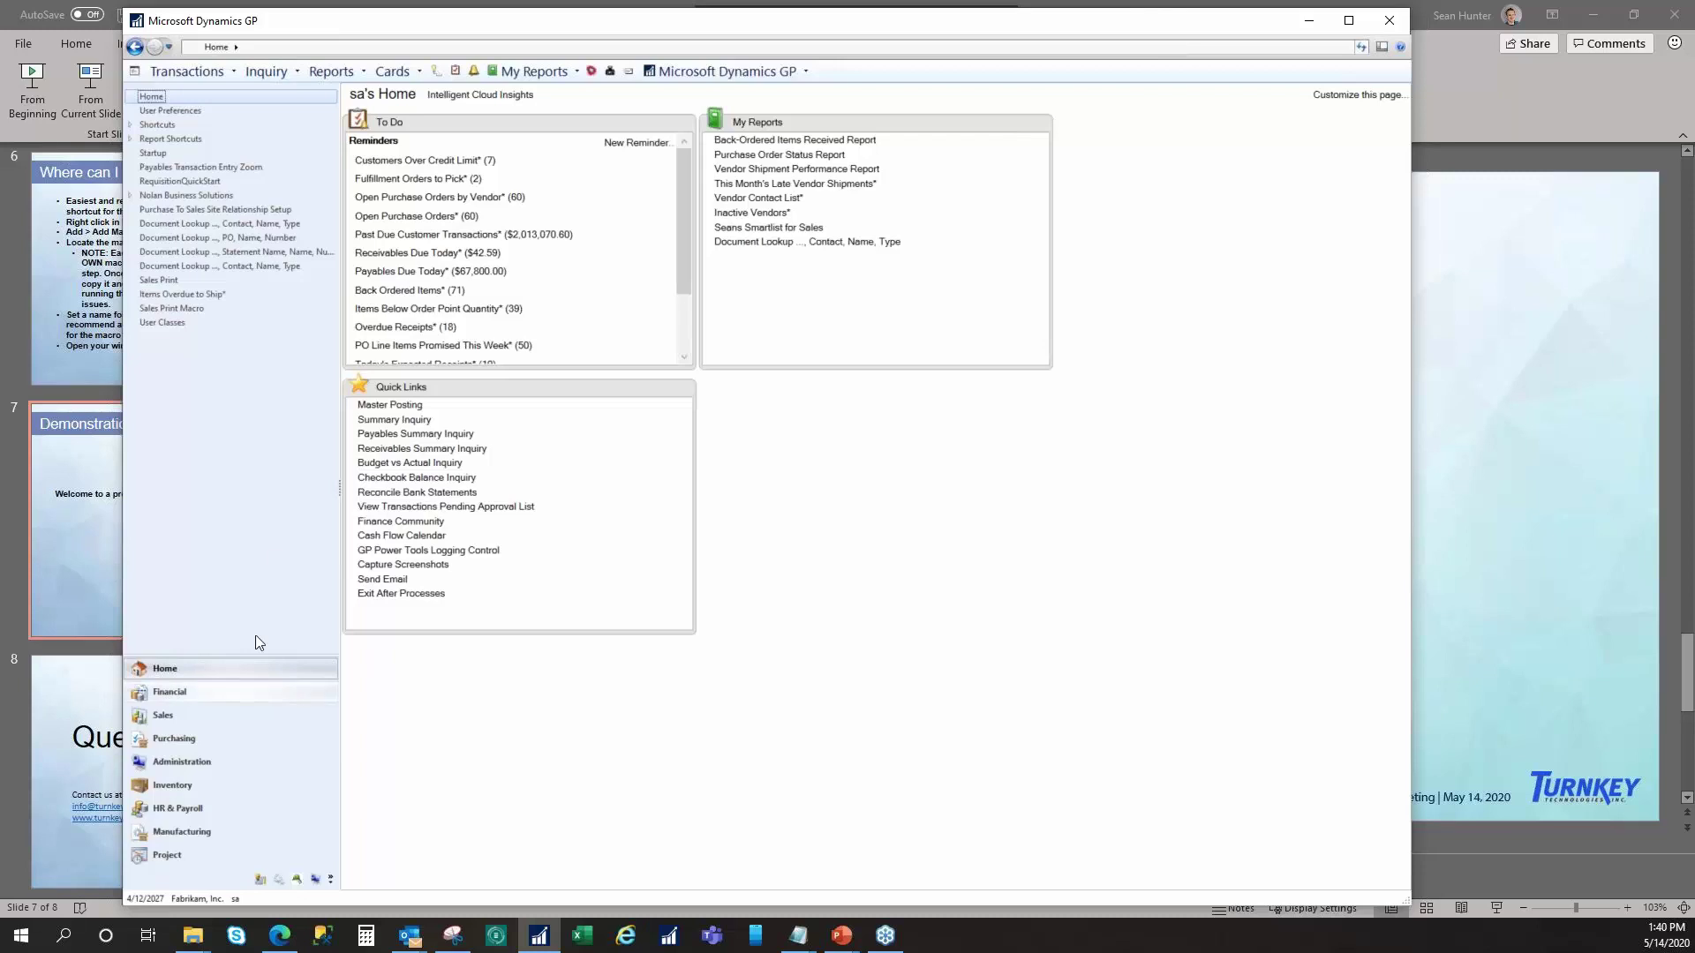
- Open Print Sales Documents from the Sales page, run the Sales Print Macro on it with its assigned shortcut, and reposition the window
left_click(190, 716)
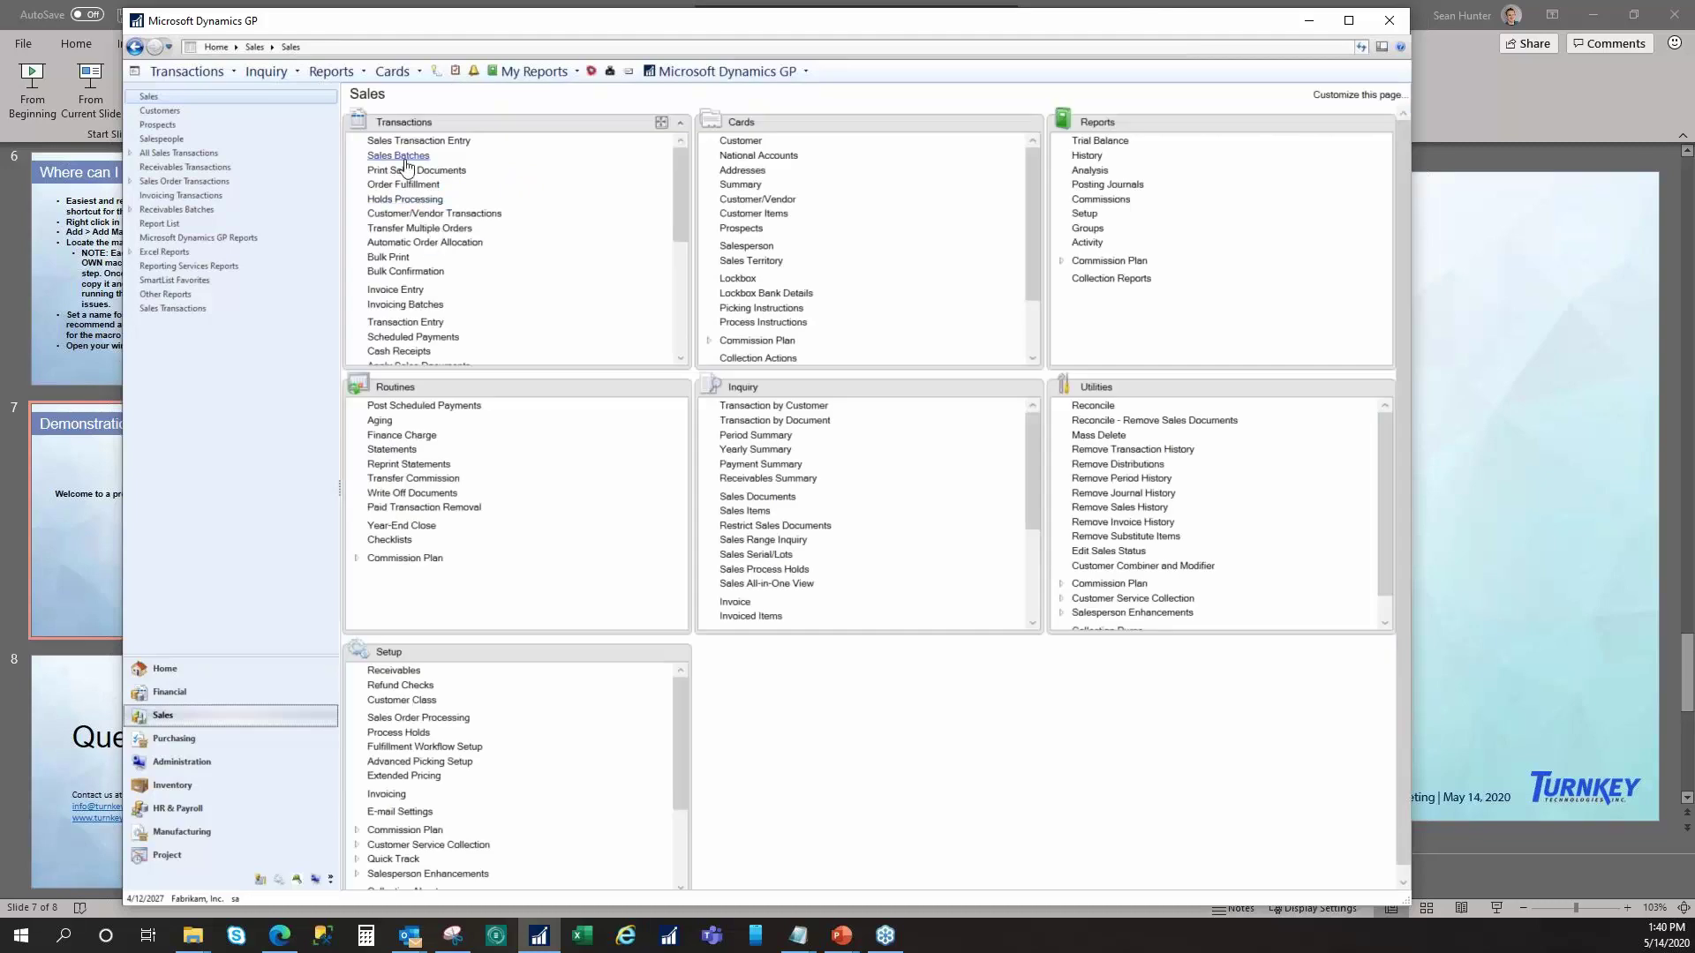
left_click(416, 171)
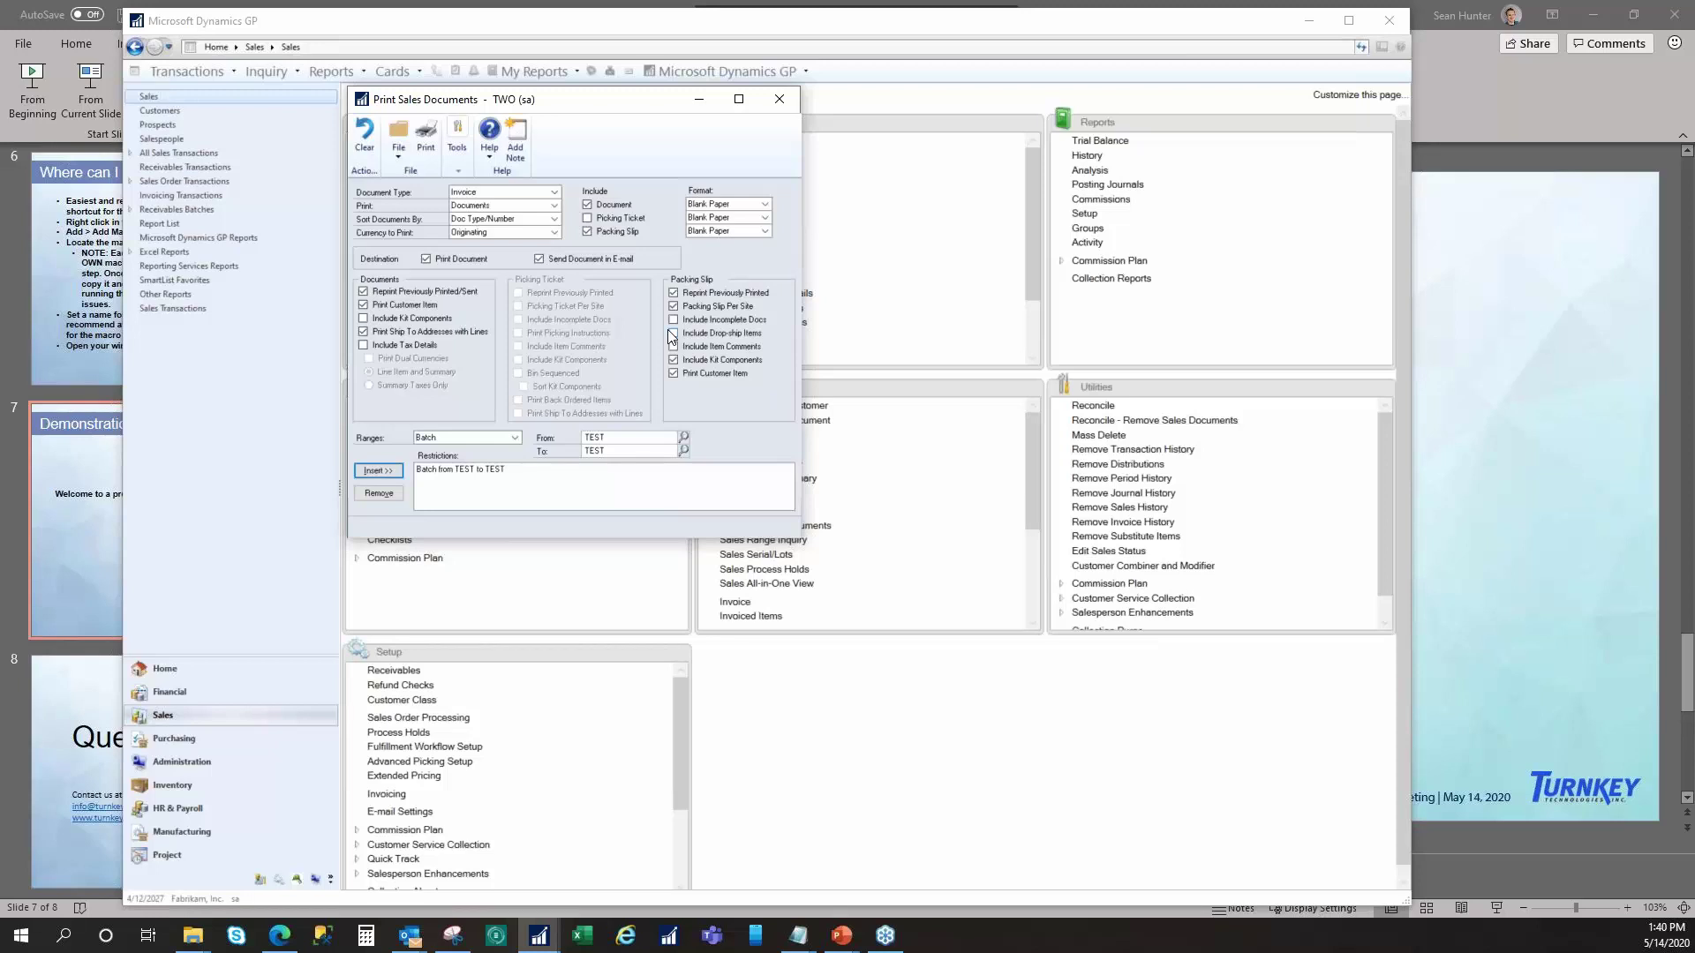
left_click_drag(634, 106, 814, 253)
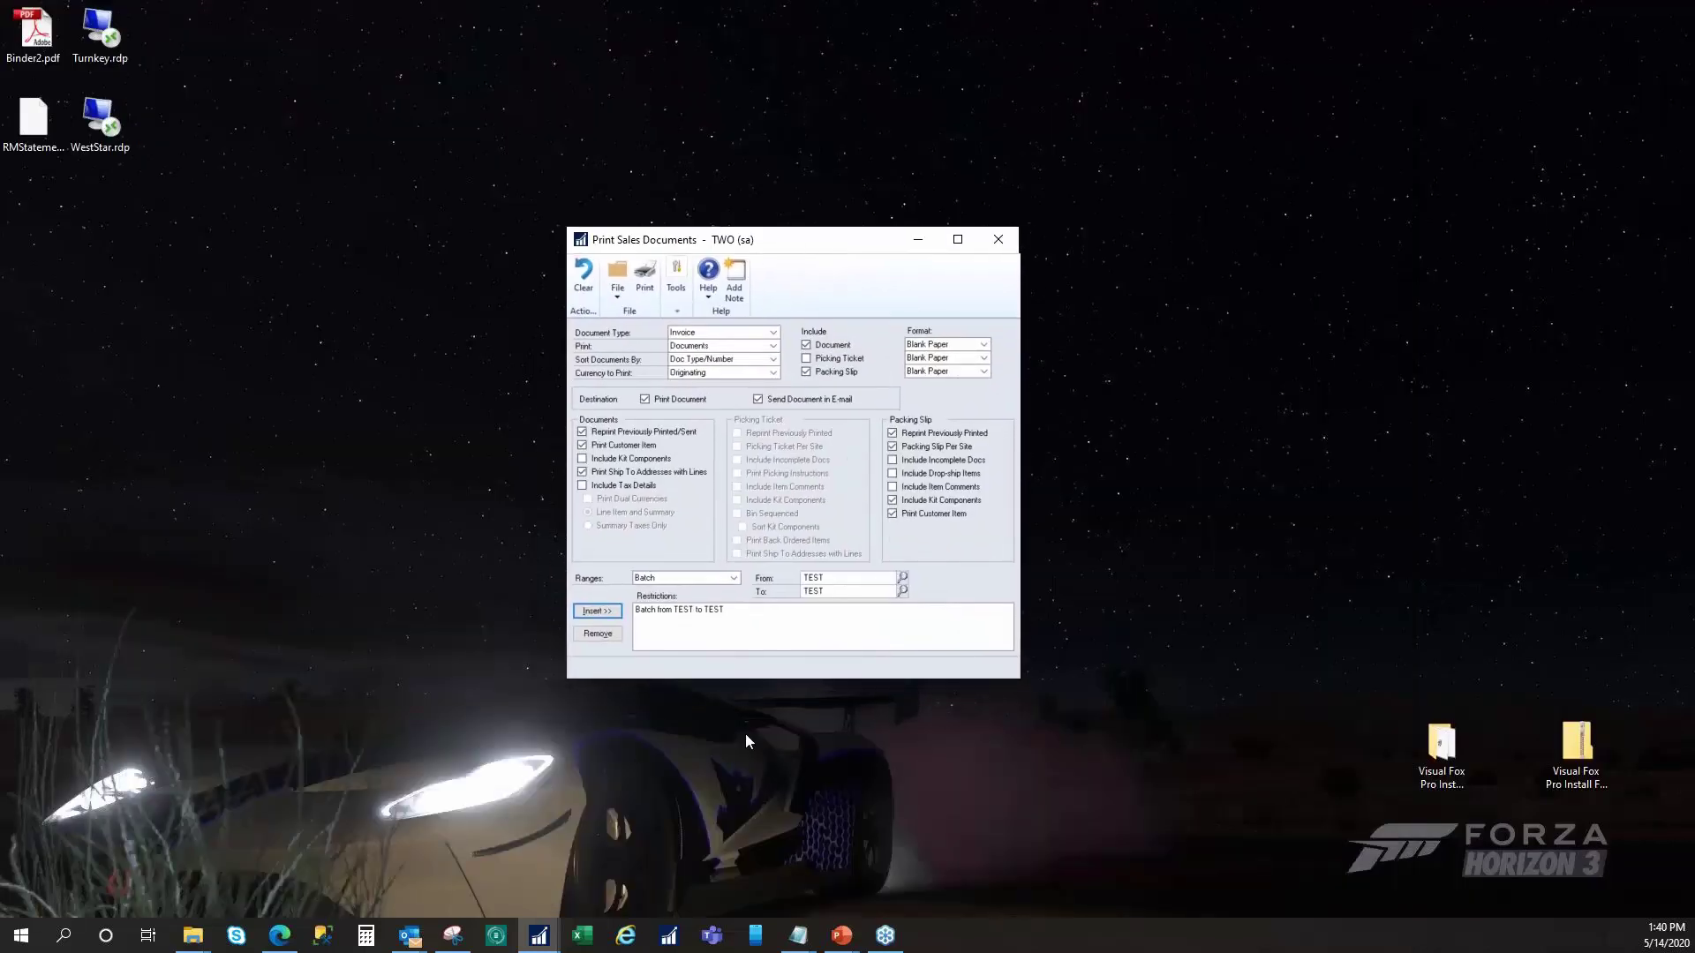
- Restore the main window behind Print Sales Documents and close Print Sales Documents without printing
left_click(538, 936)
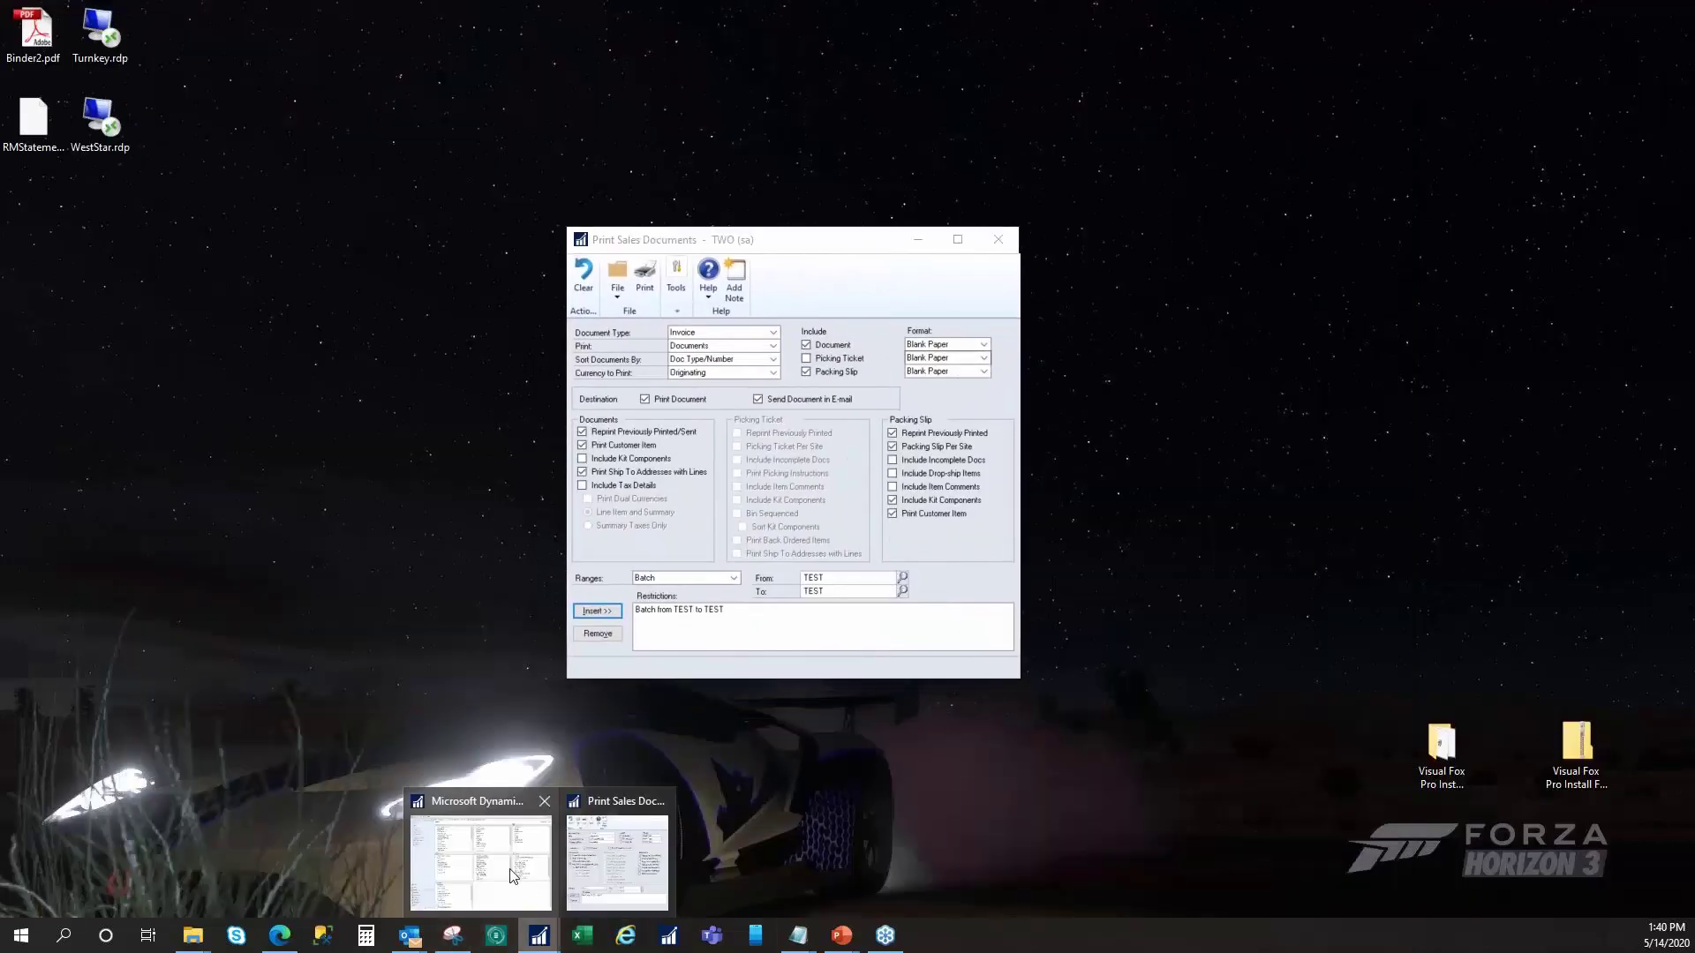
left_click(512, 876)
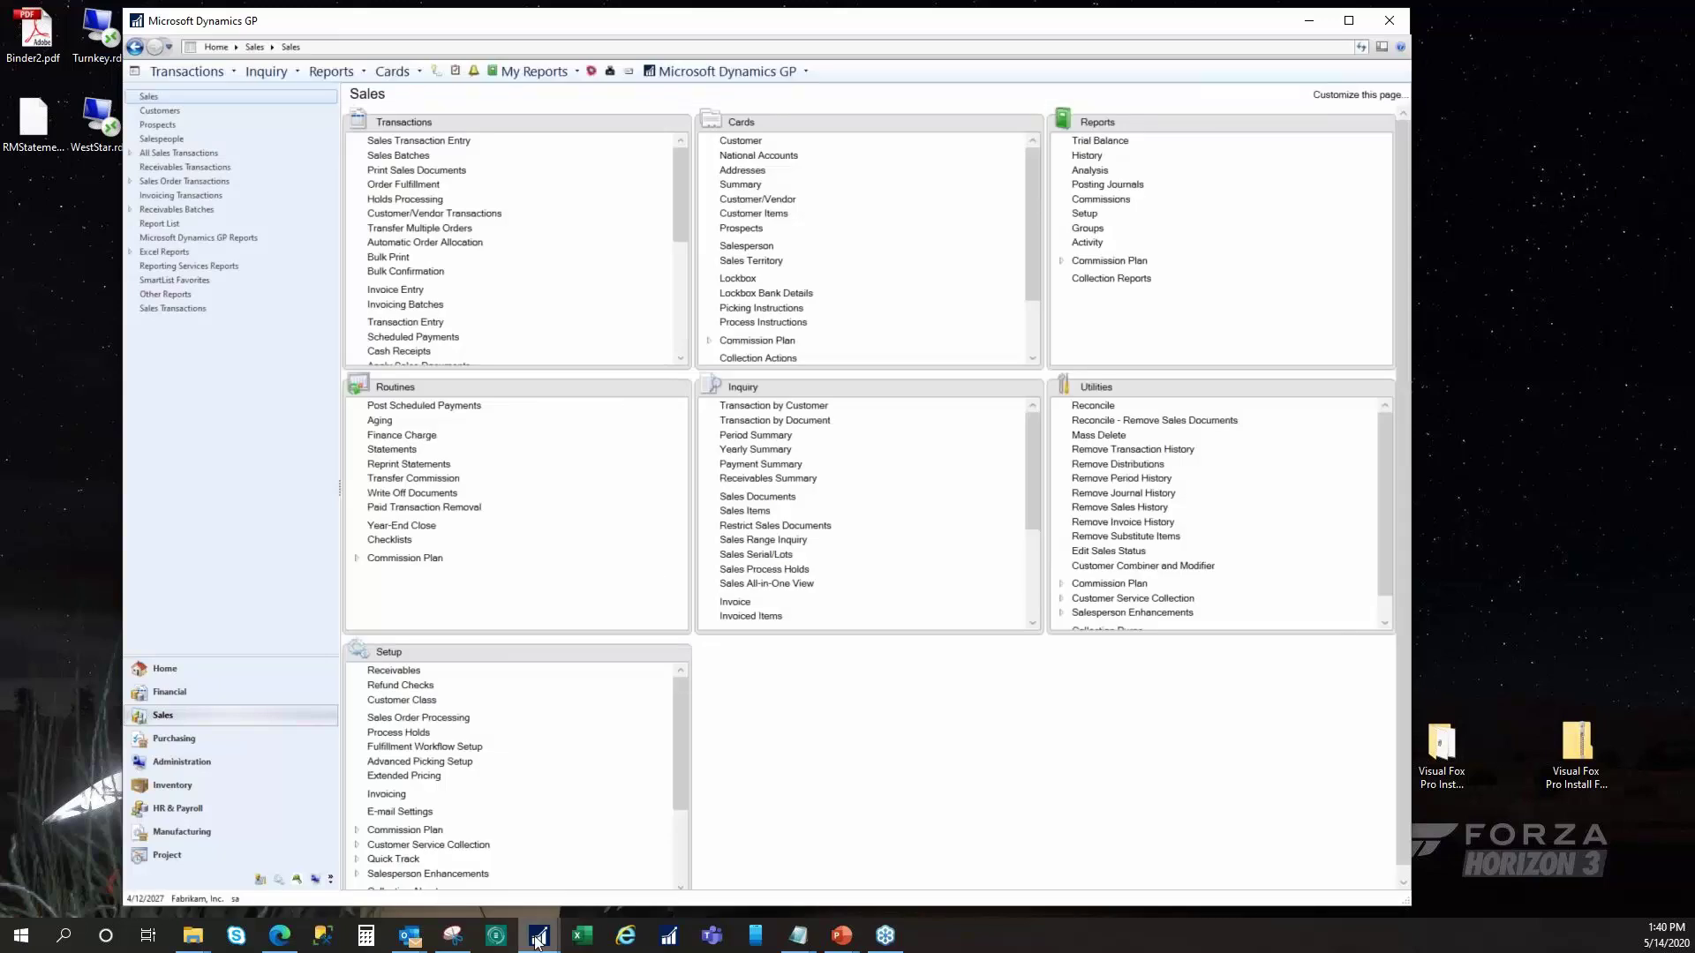
left_click(537, 937)
left_click(618, 861)
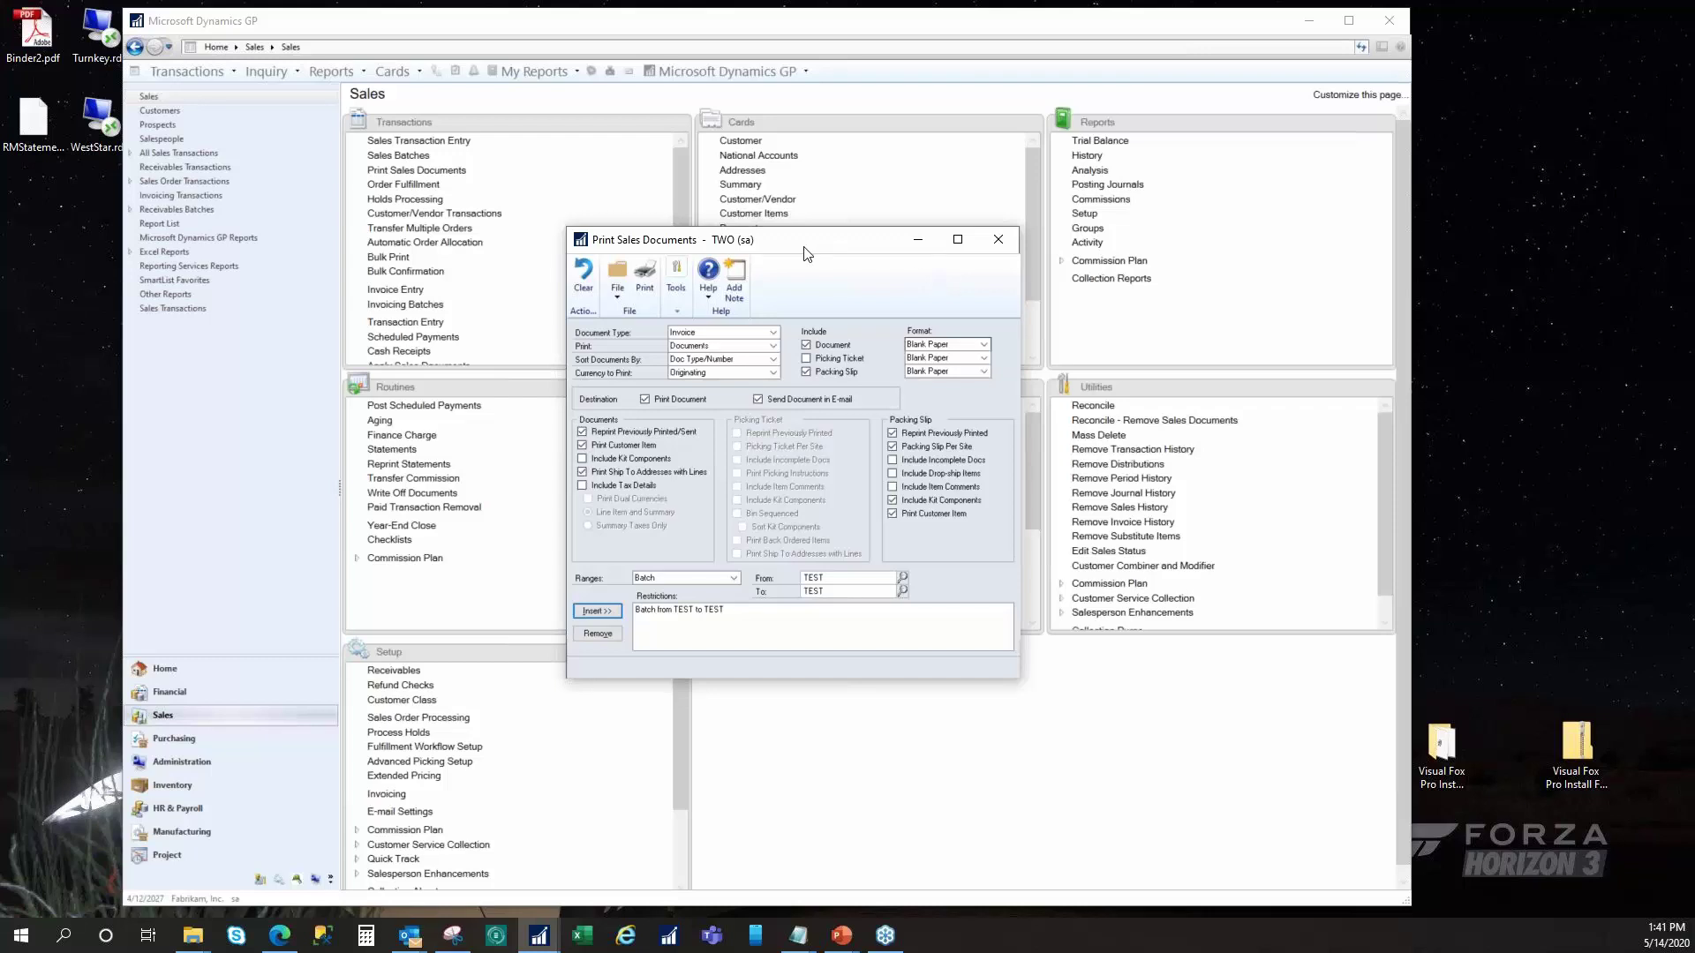
left_click_drag(817, 232, 832, 155)
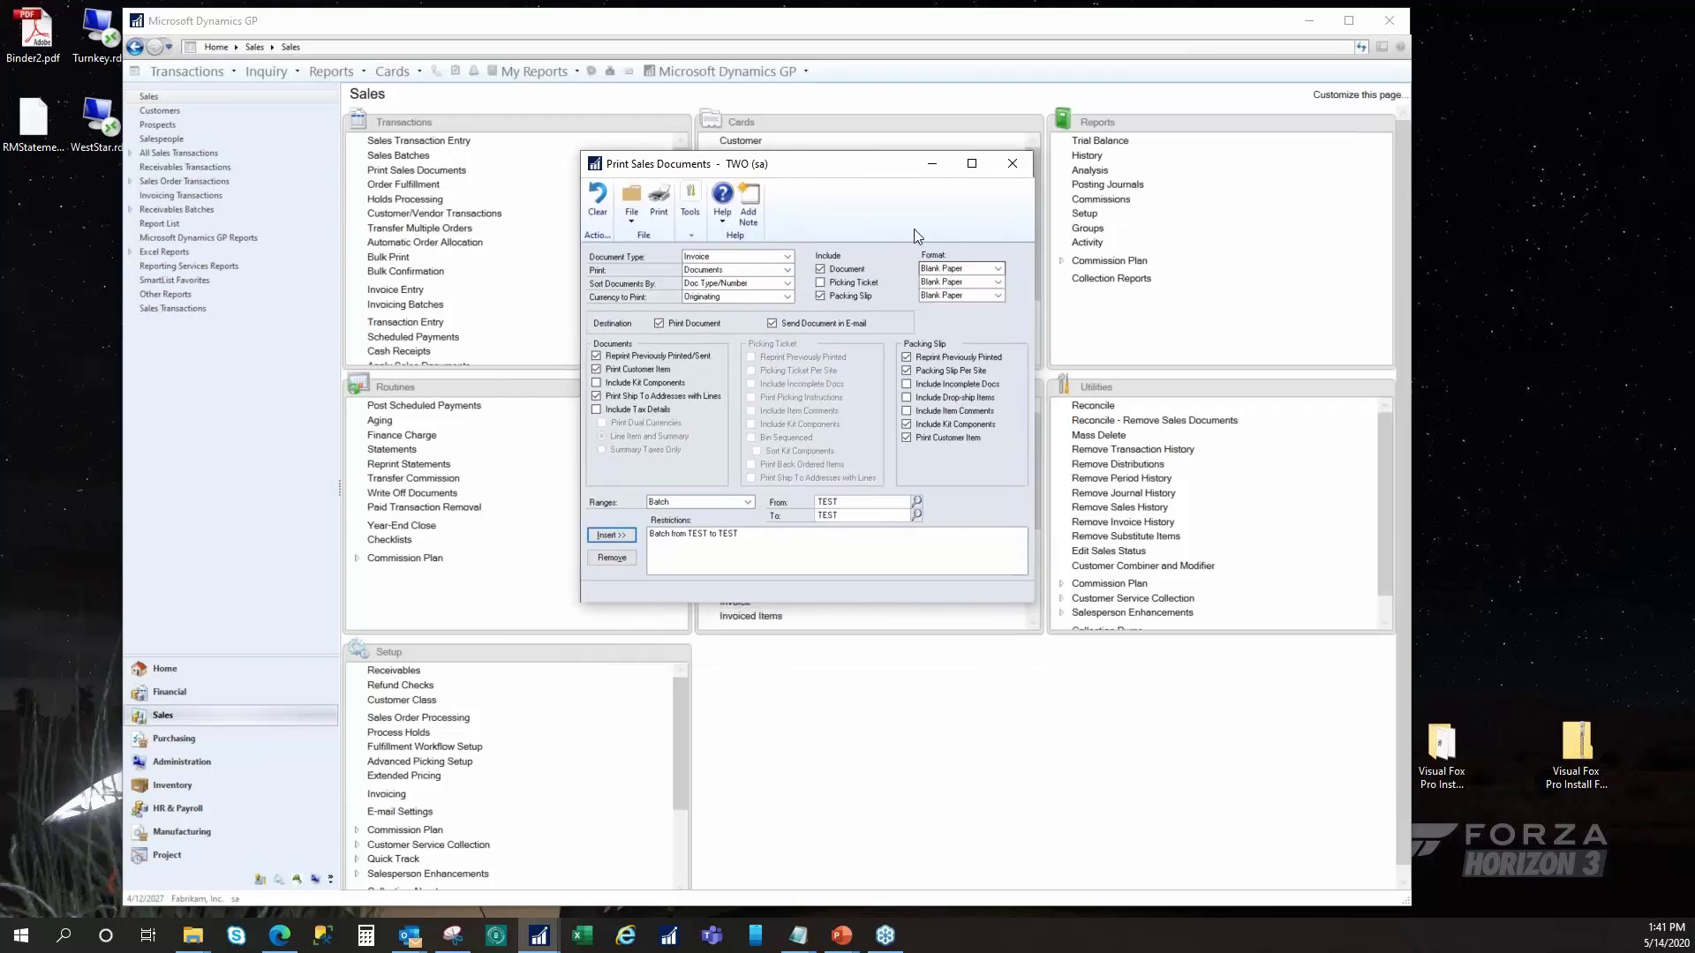
left_click(1013, 165)
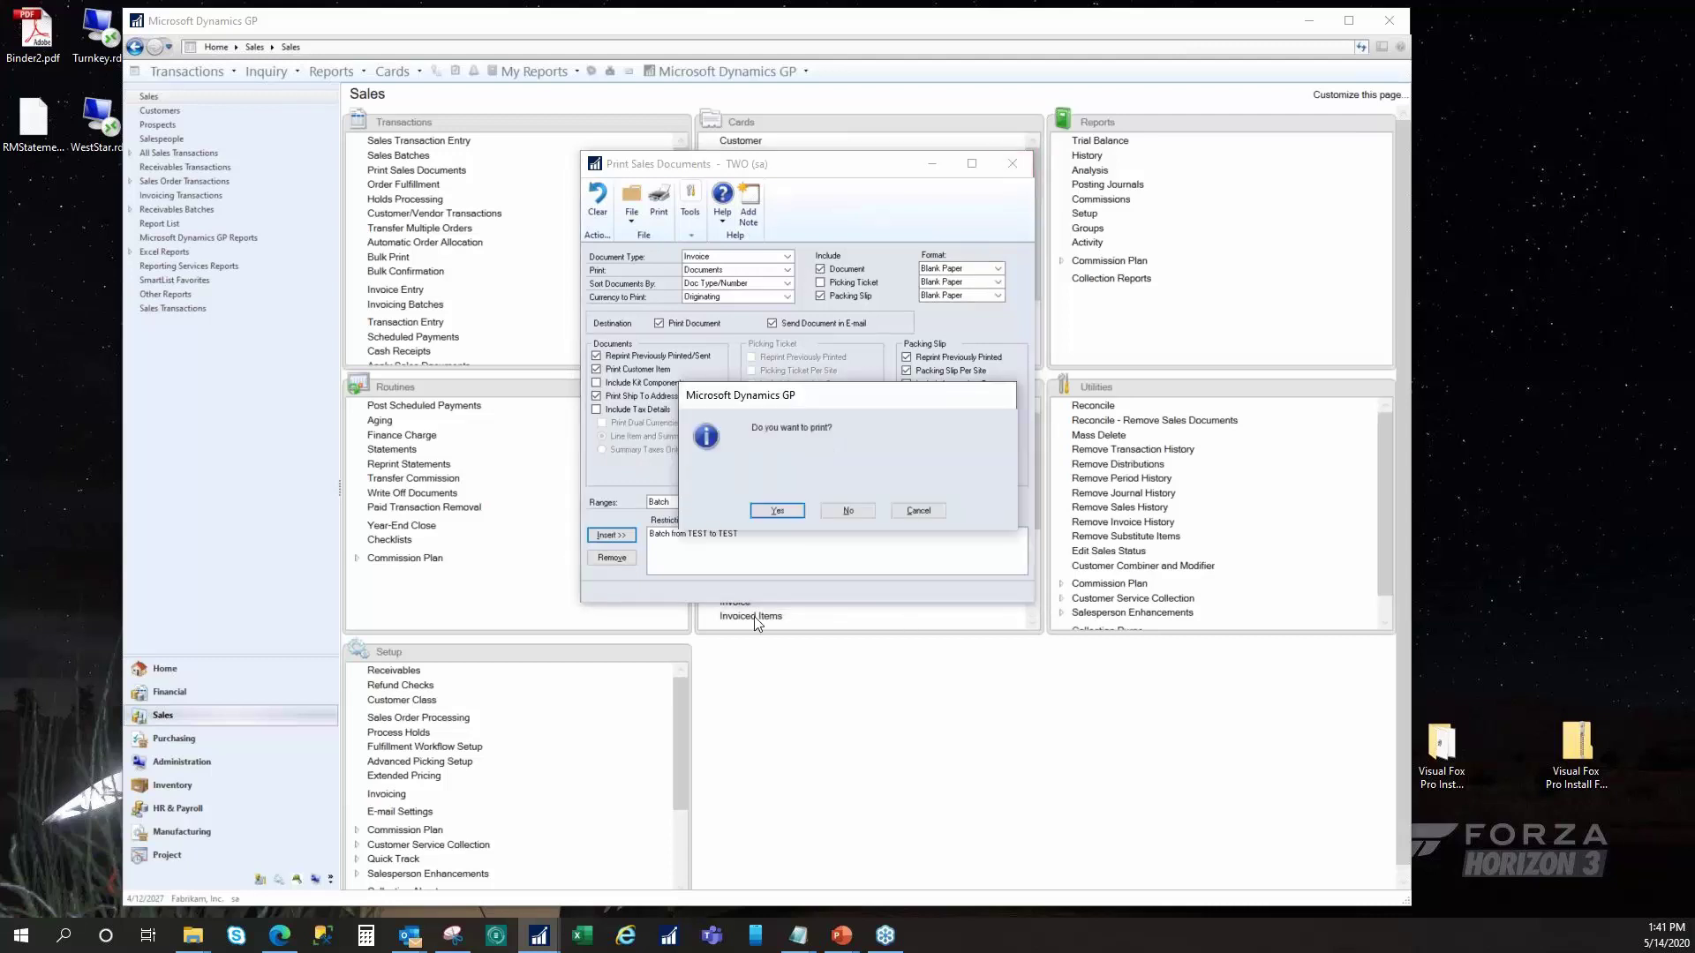
left_click(856, 512)
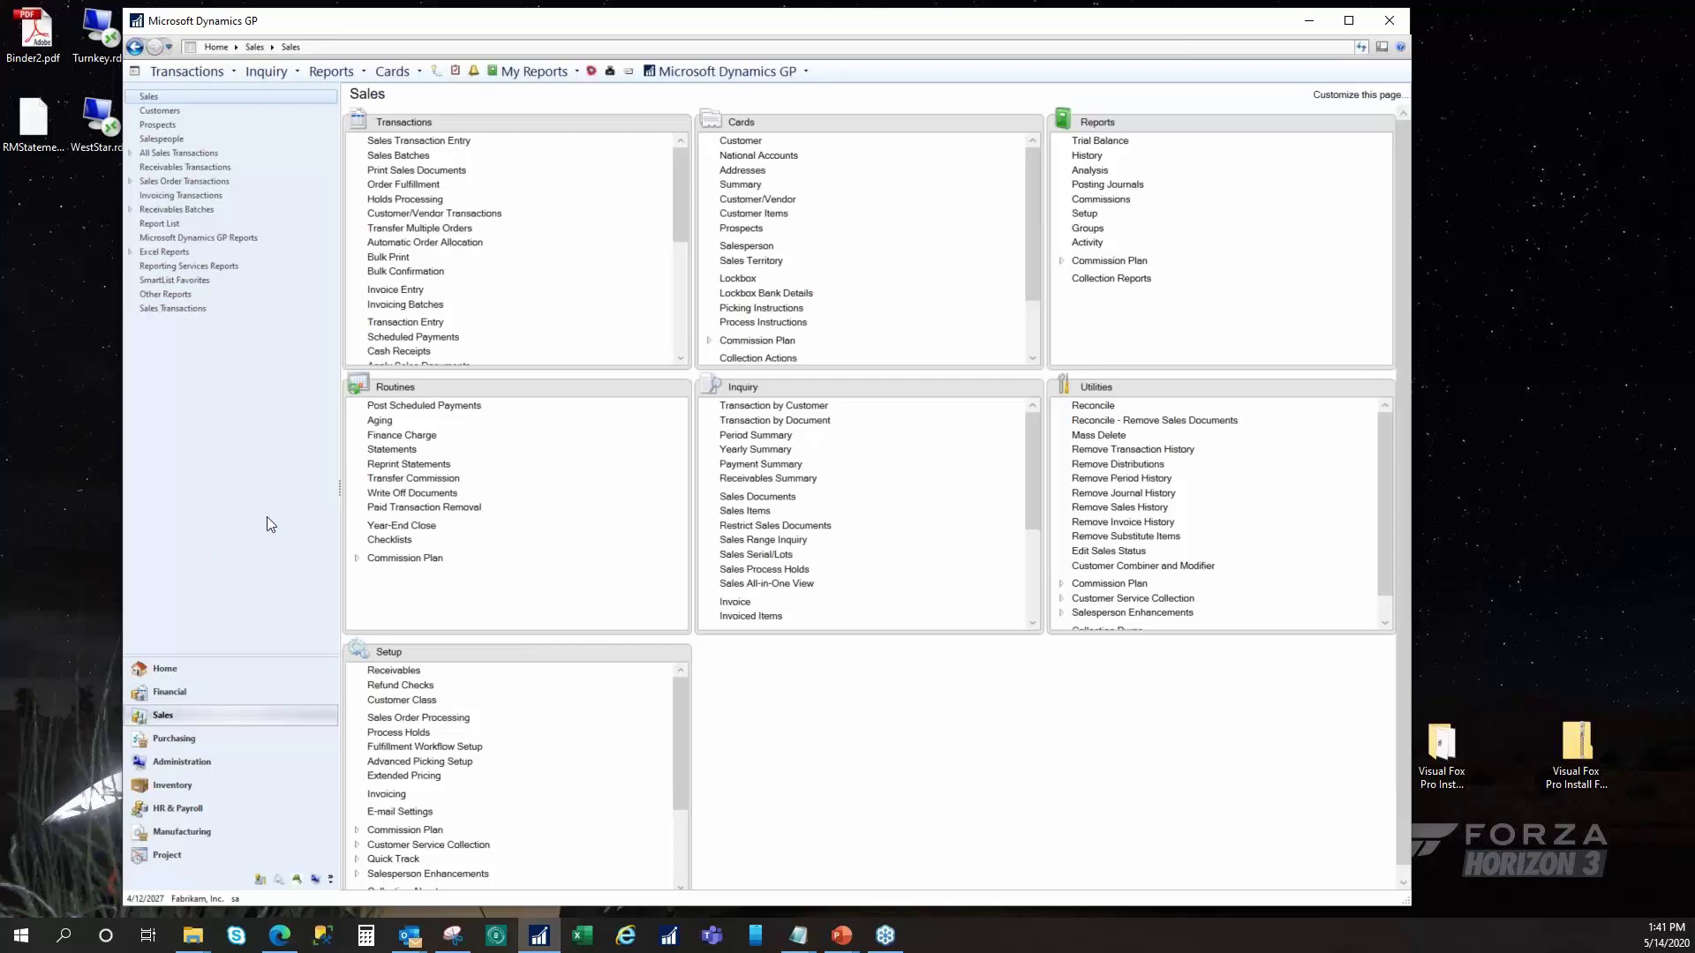
- Open the Purchase Order Documents inquiry, include open and historical purchase orders and receipts received, view the document range options, and close it
left_click(214, 734)
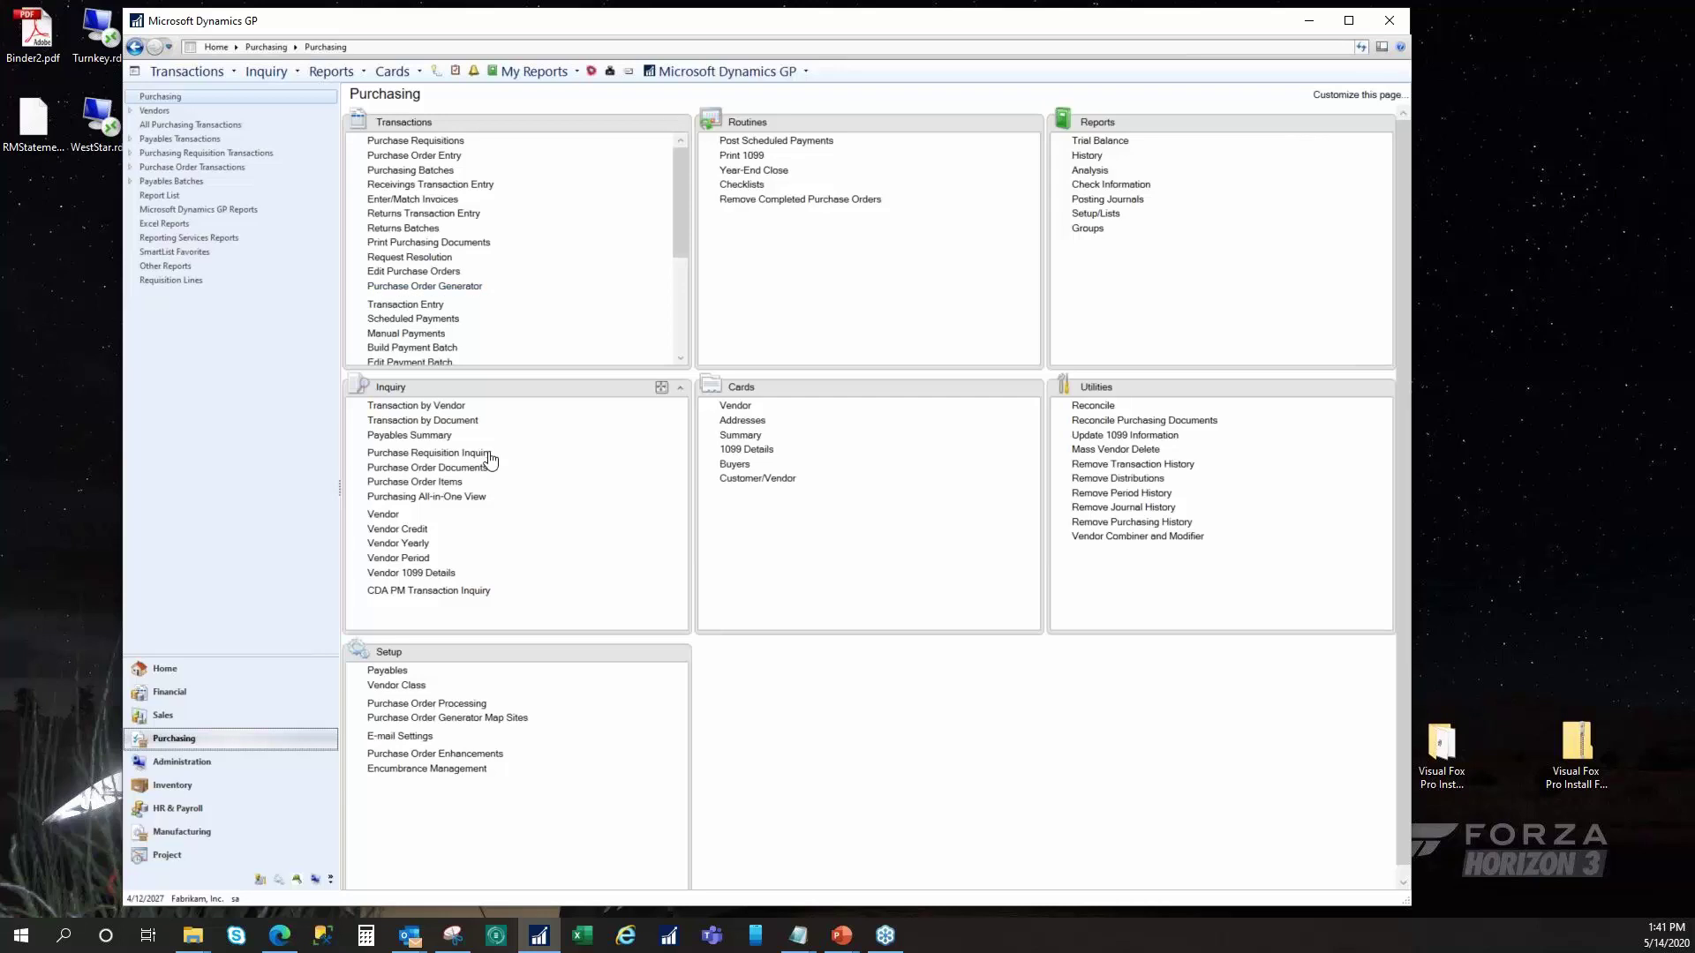
left_click(456, 469)
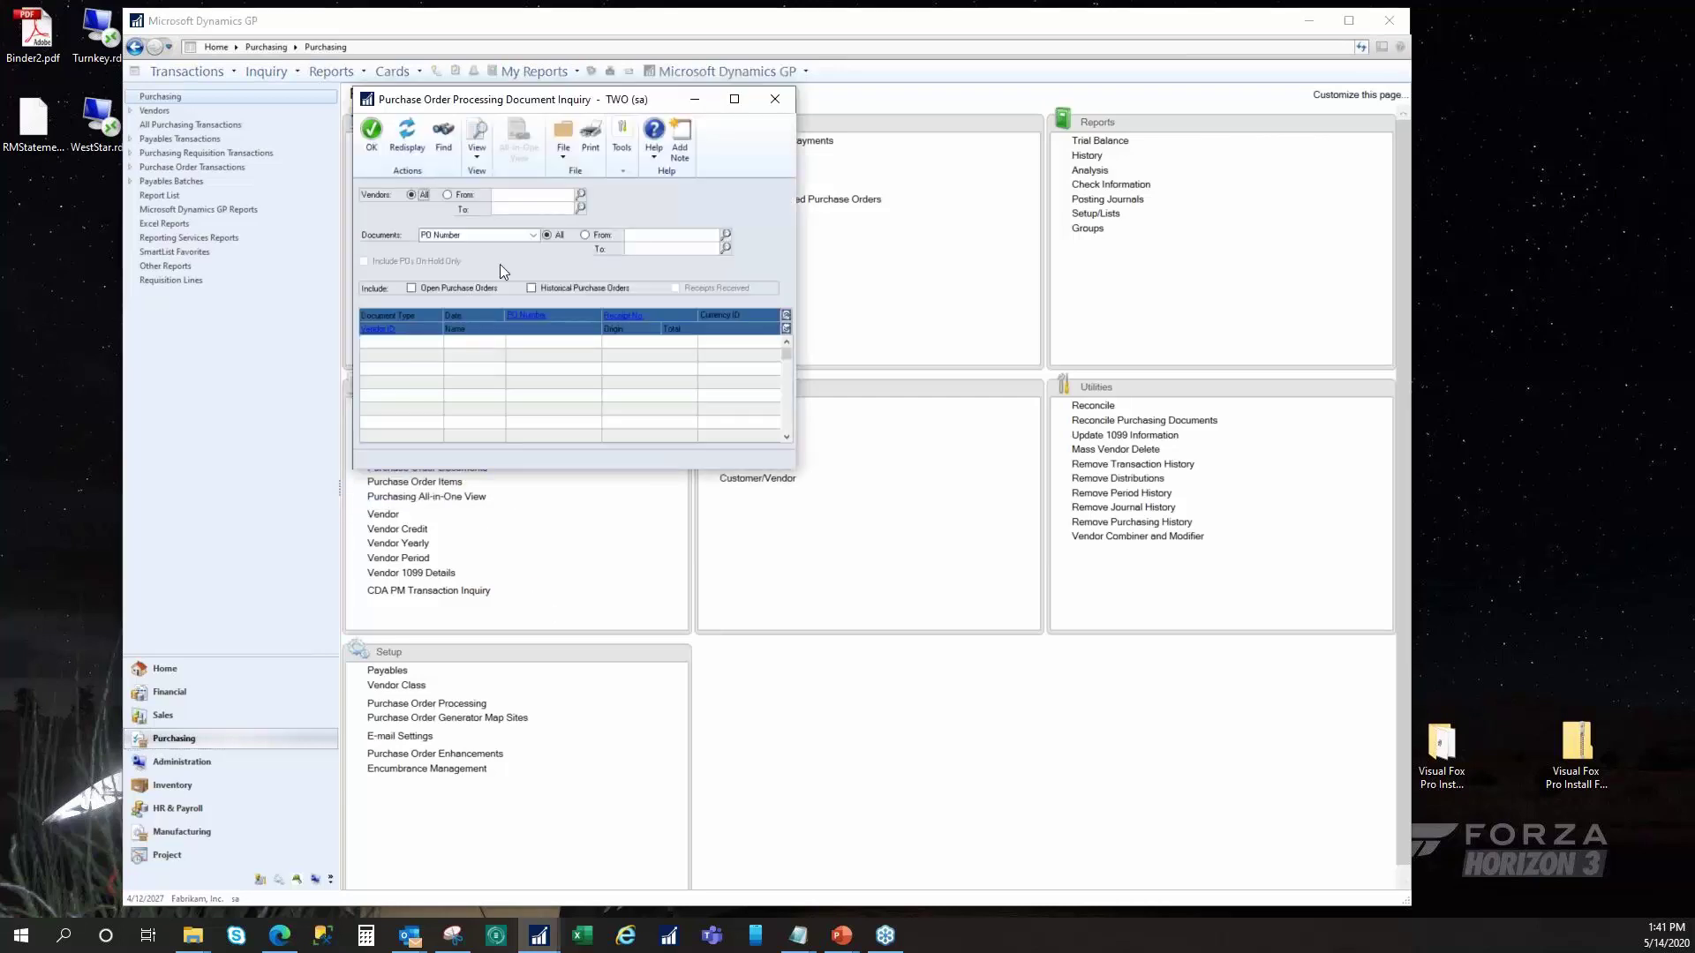
left_click(447, 286)
left_click(571, 288)
left_click(697, 288)
left_click(473, 235)
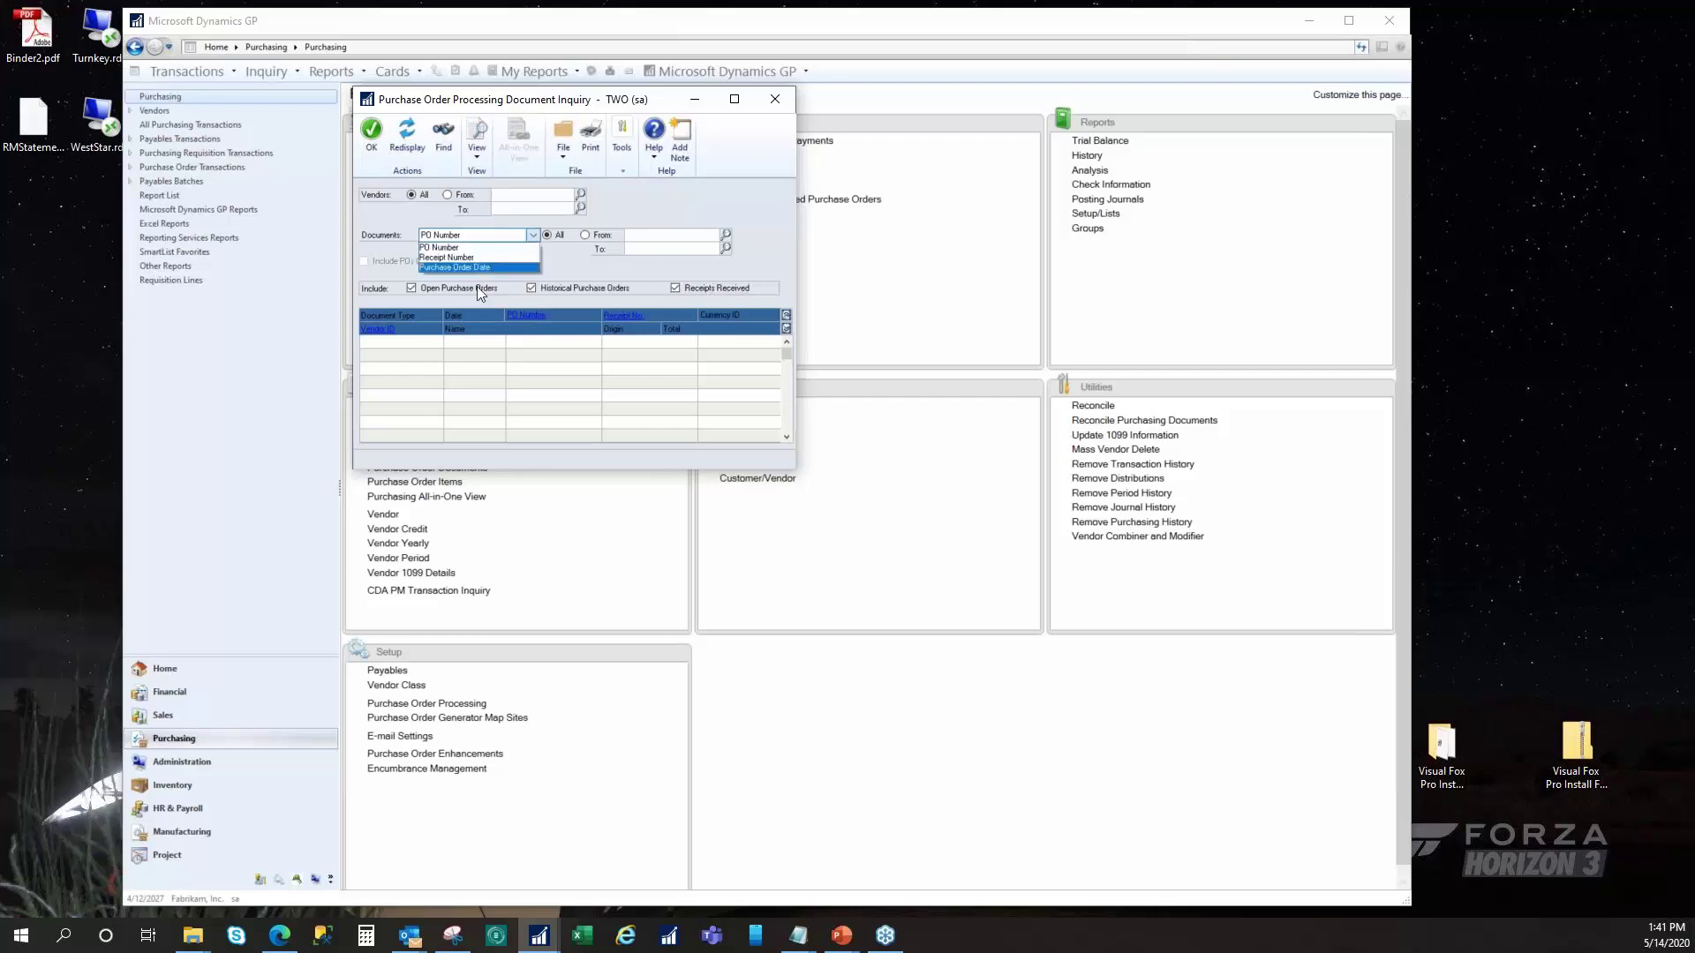
left_click(683, 214)
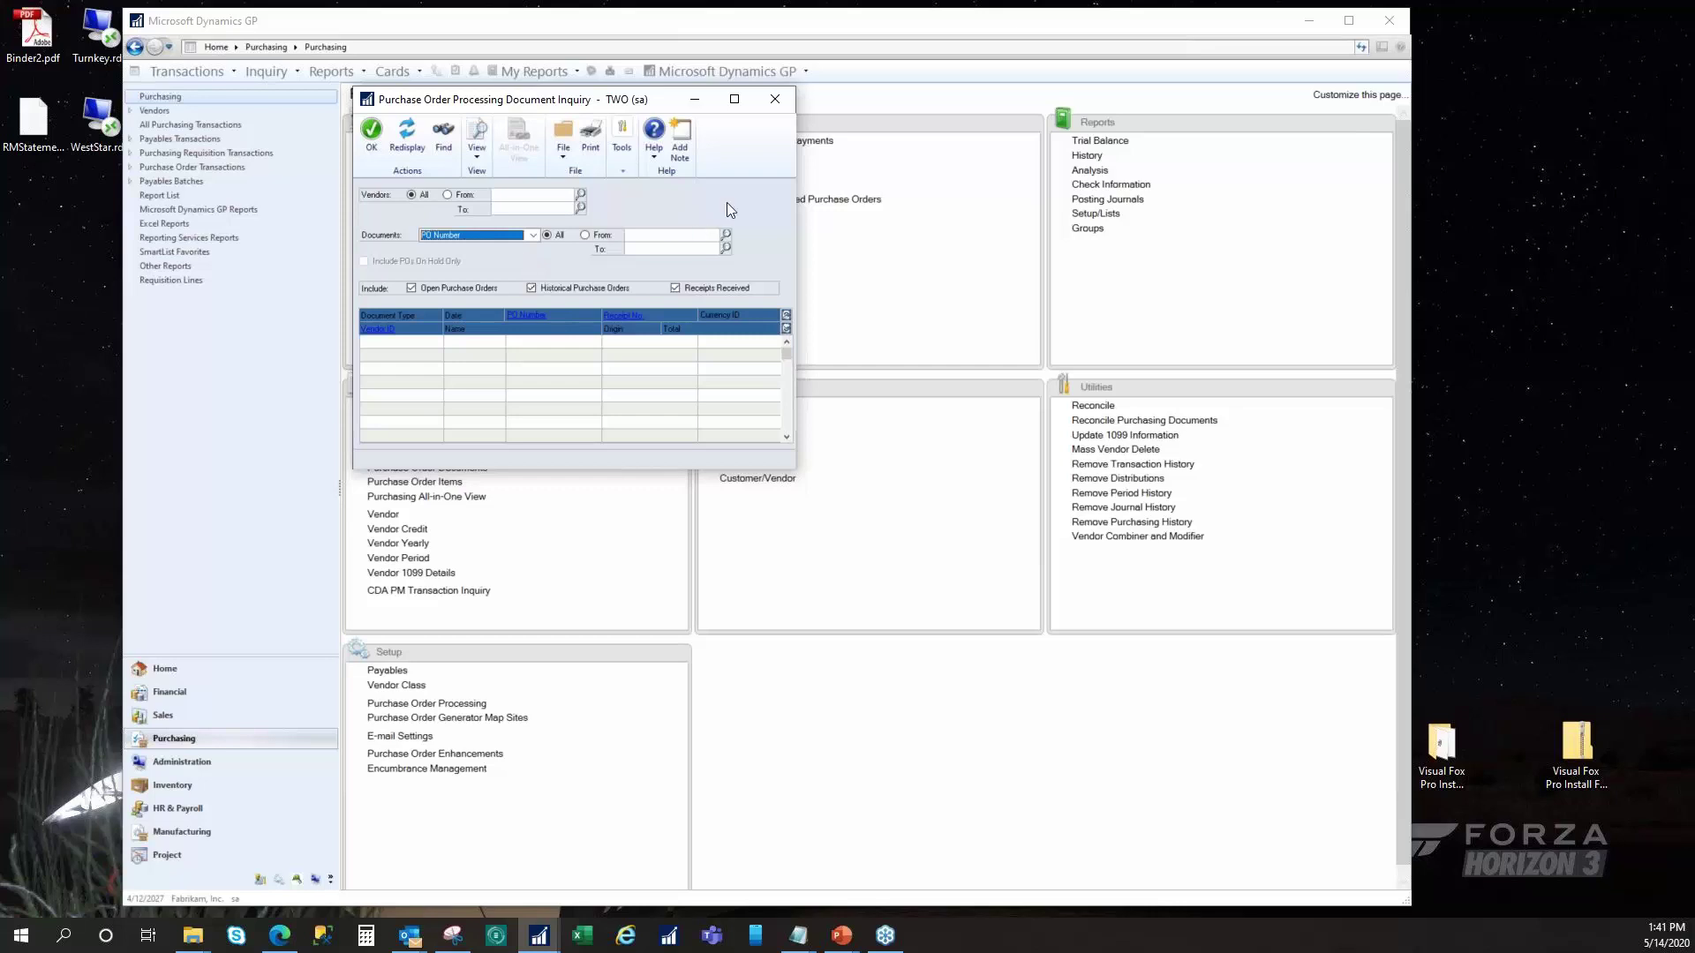
left_click(775, 99)
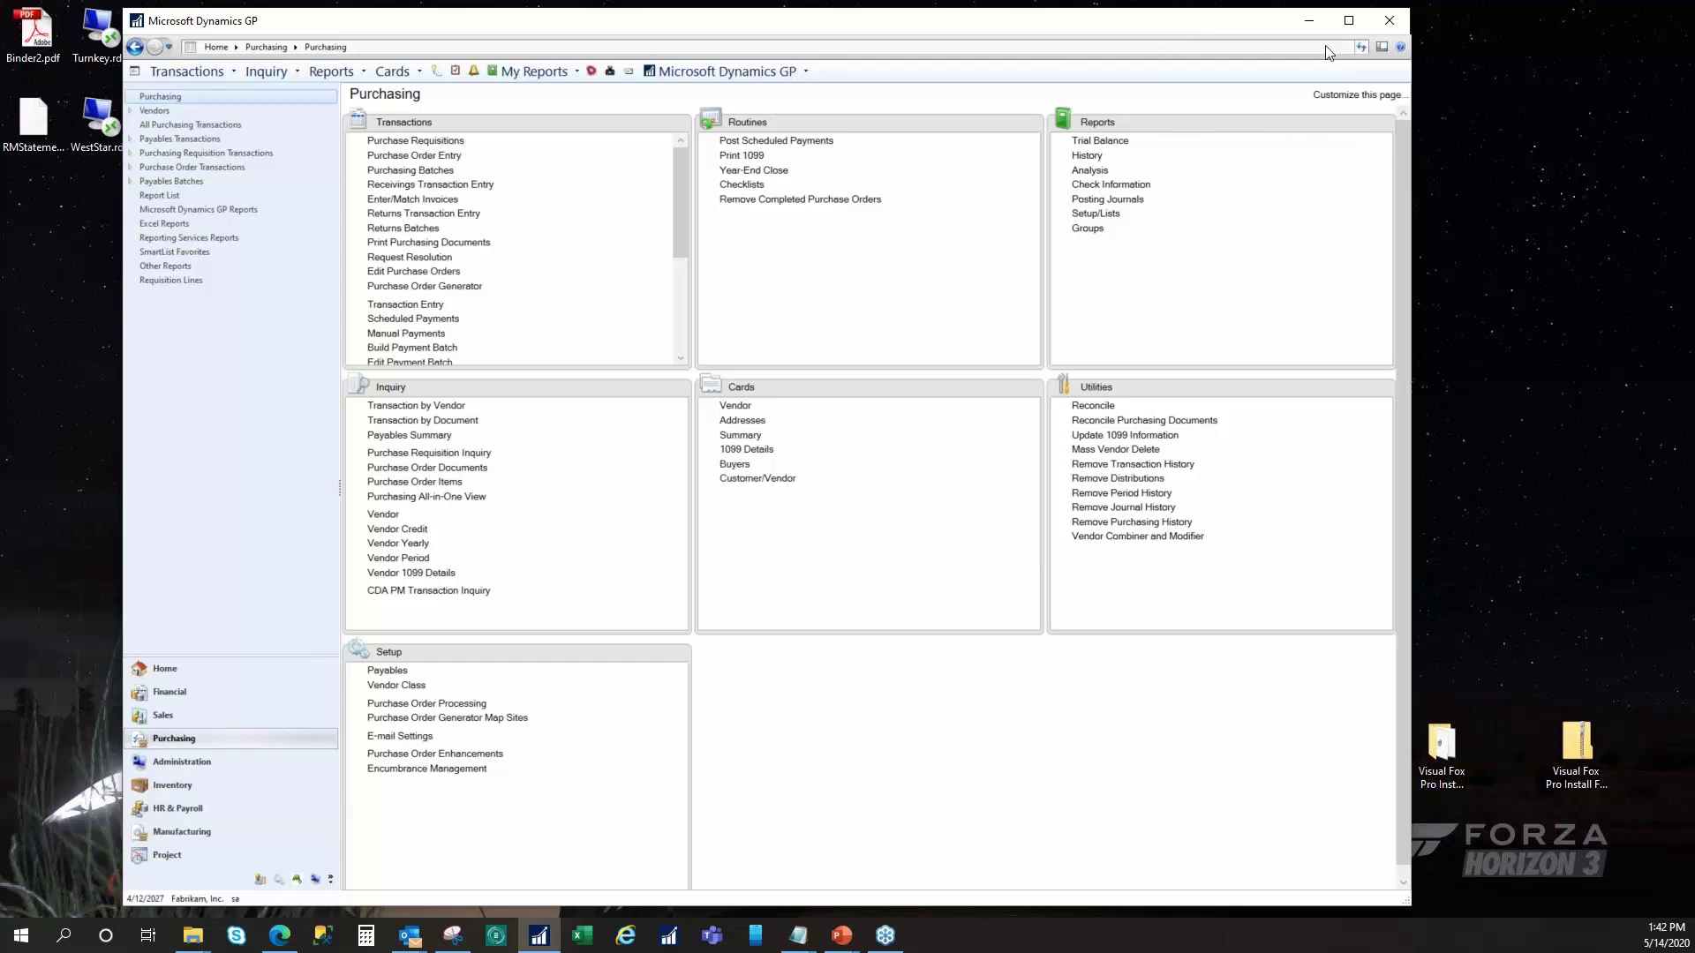
- Maximize the main window and try to run the Sales Print Macro from the Home and Sales pages without Print Sales Documents open
left_click(1348, 20)
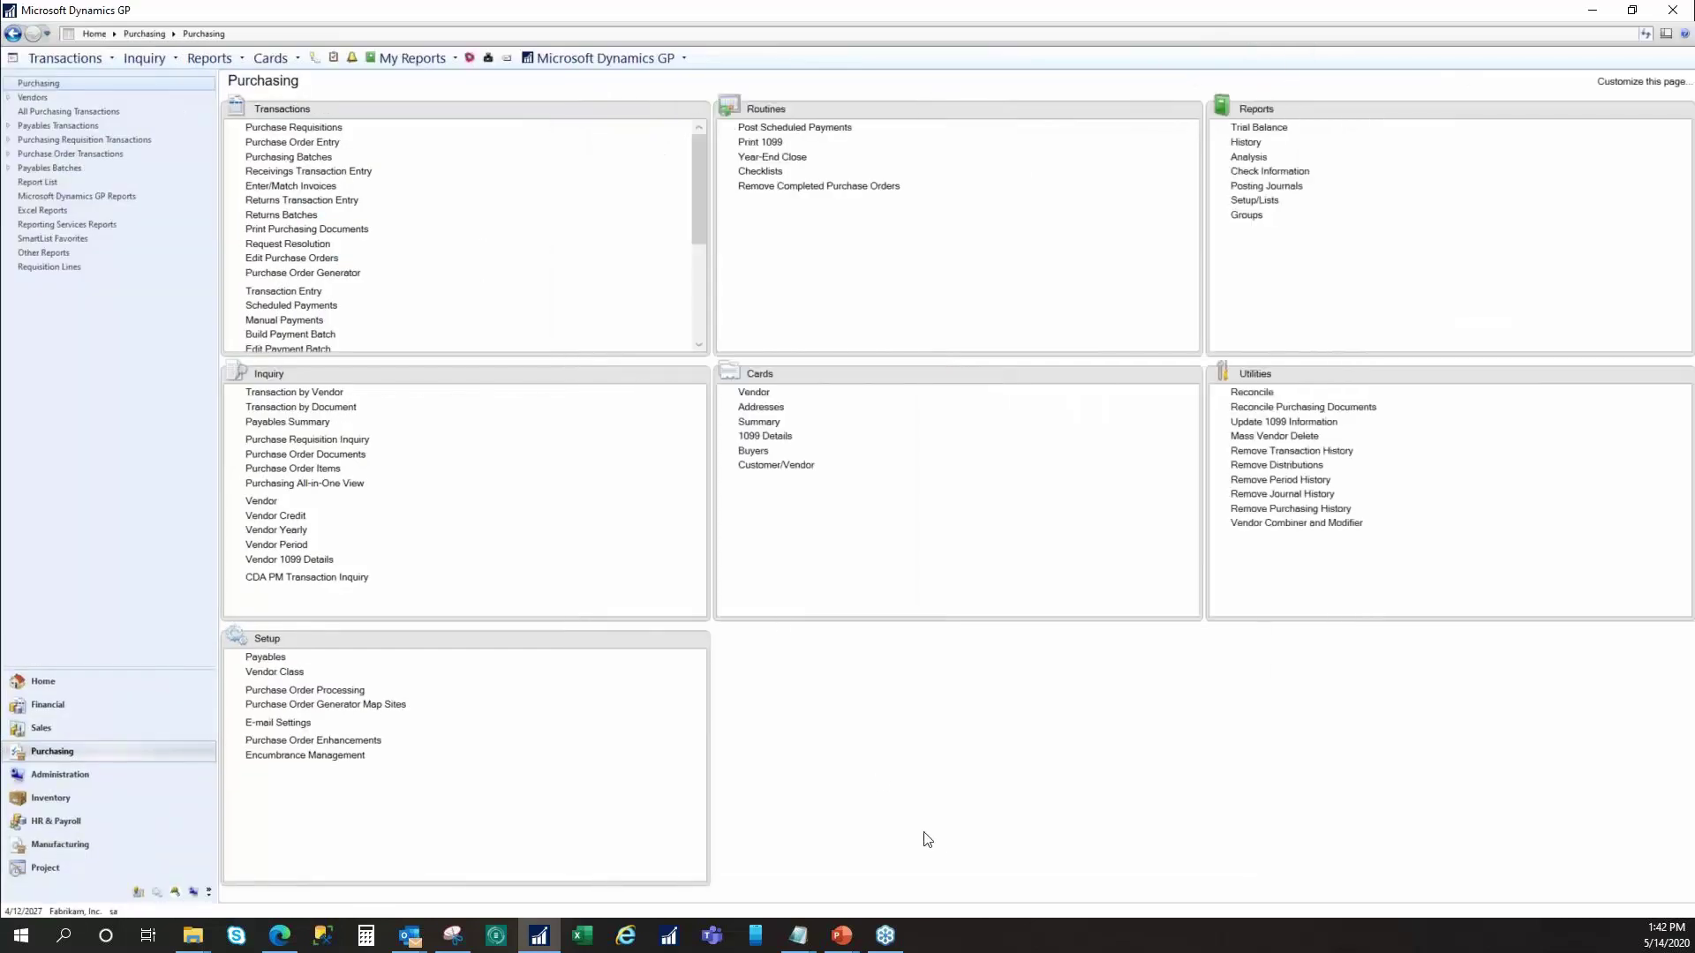
left_click(99, 685)
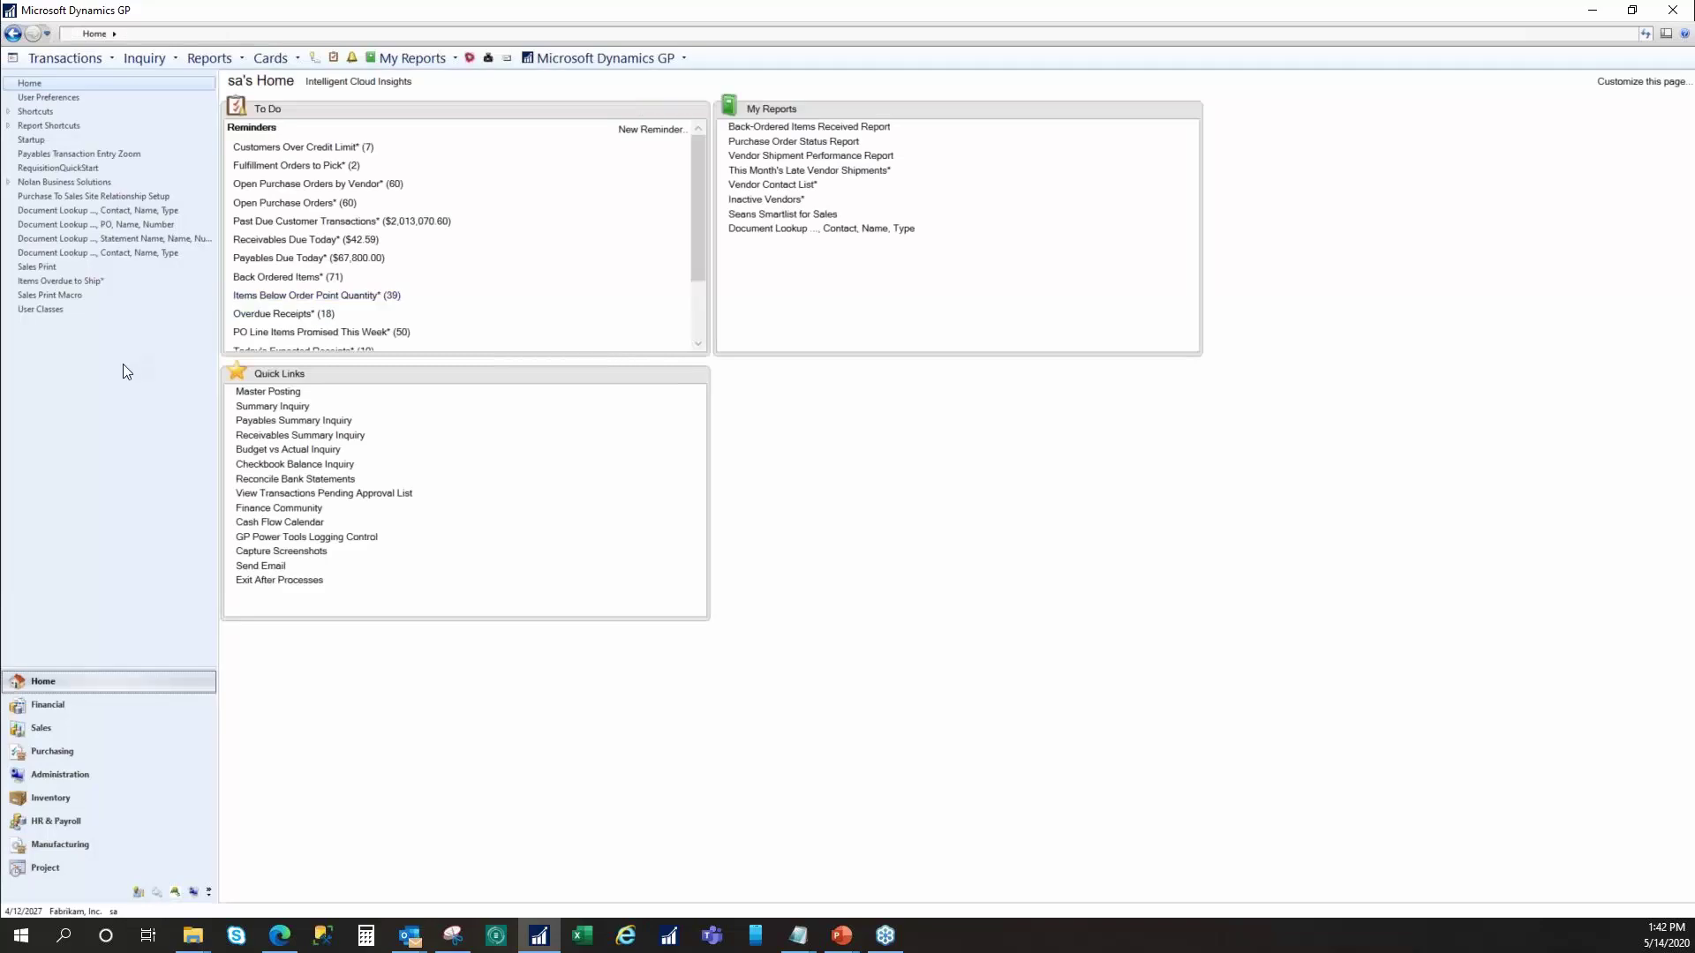
left_click(56, 295)
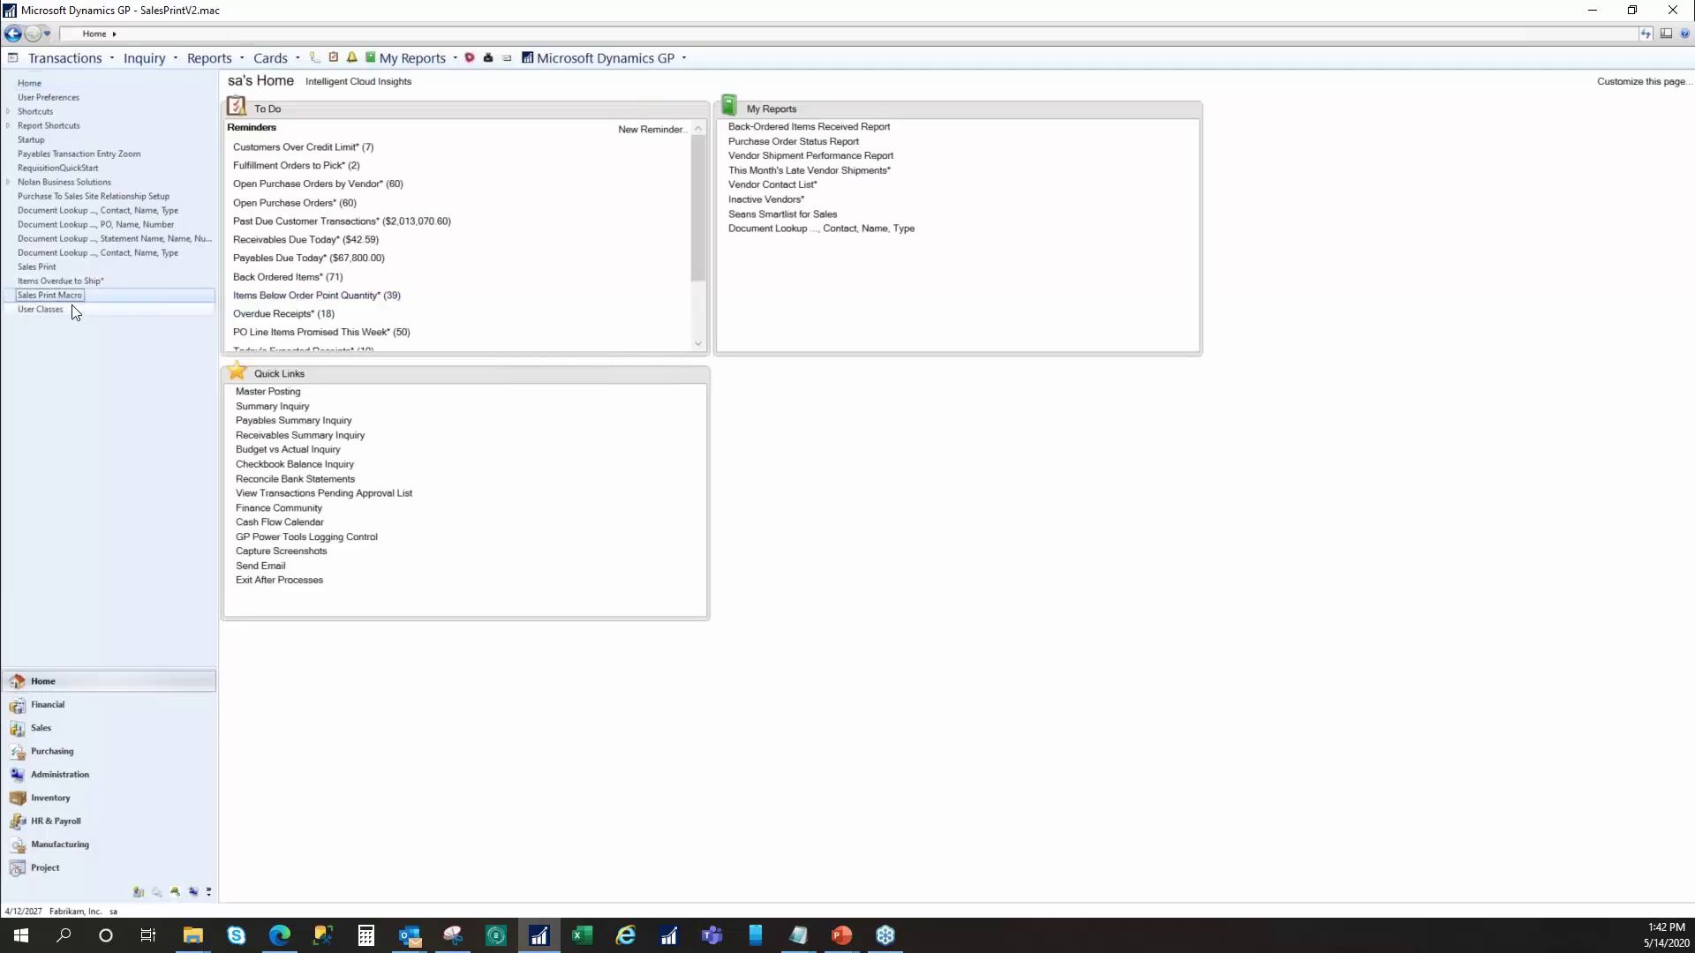
left_click(870, 510)
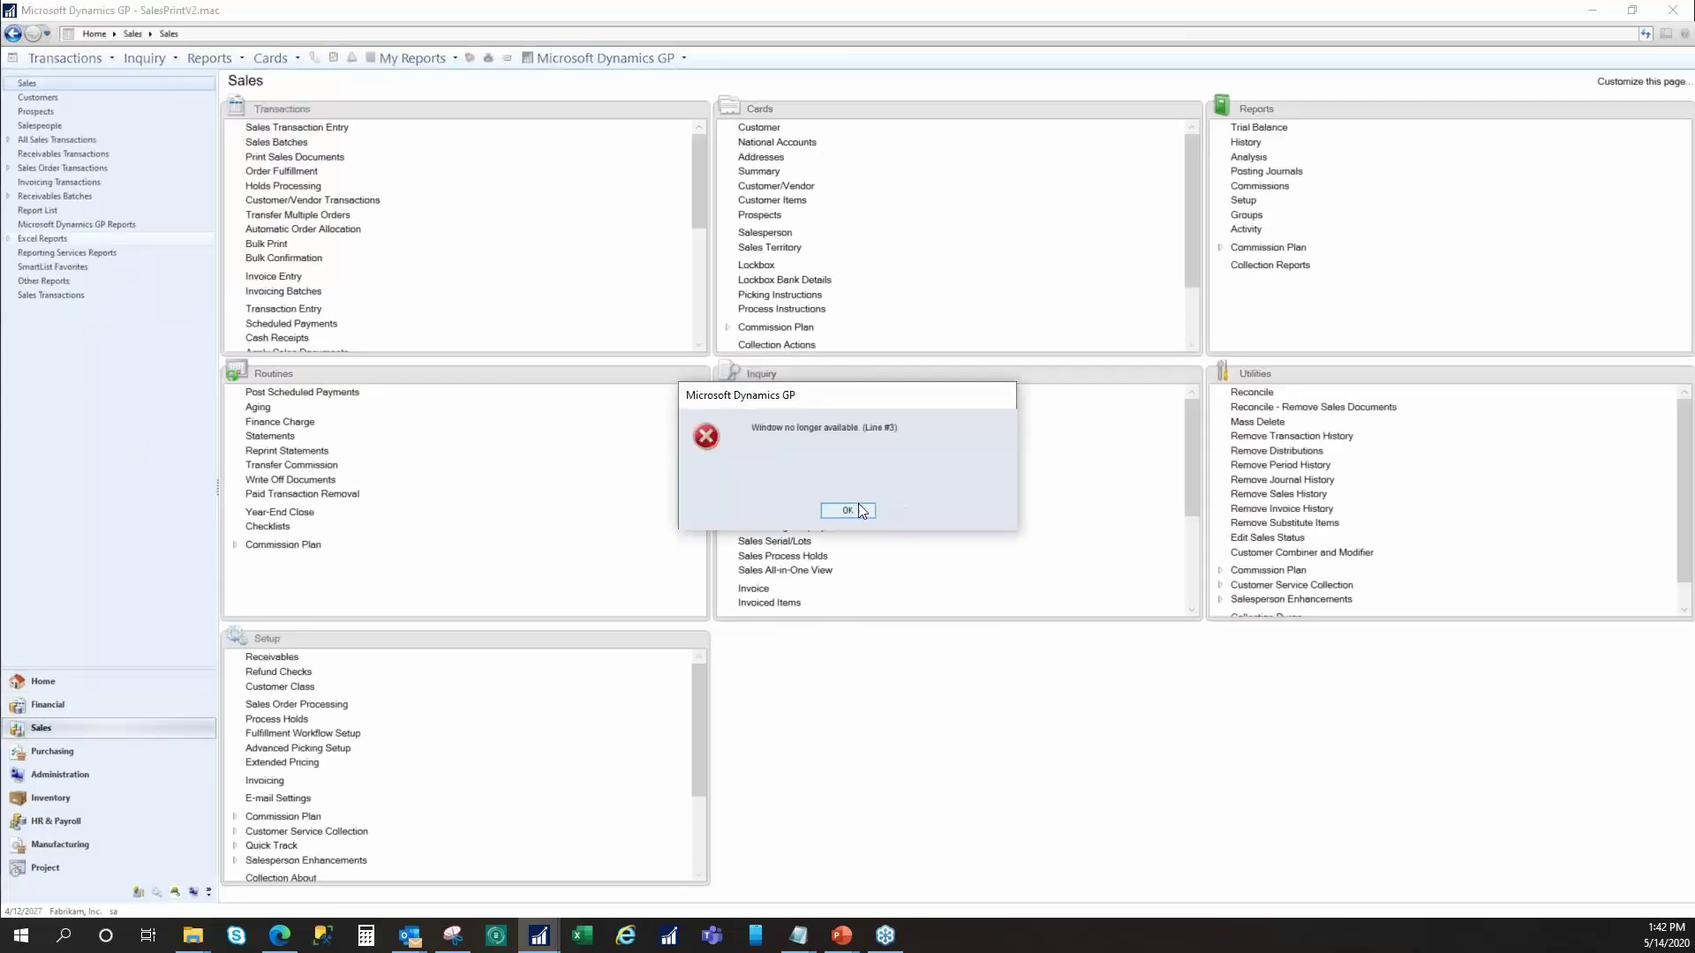
left_click(862, 505)
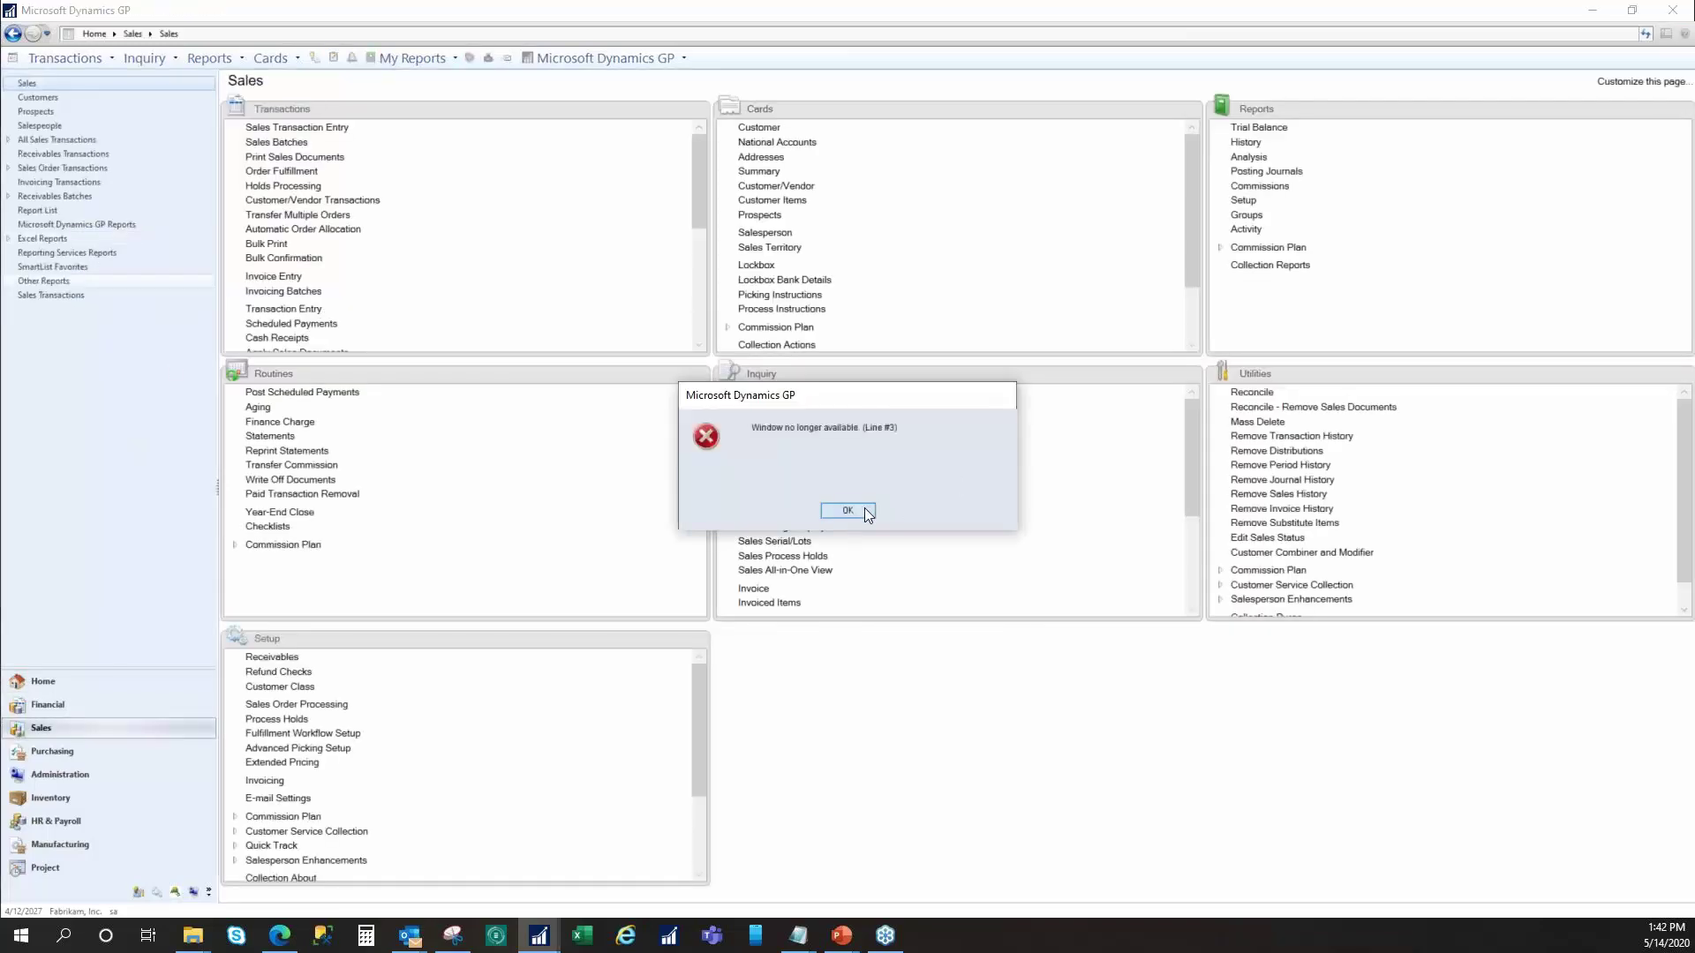
left_click(865, 510)
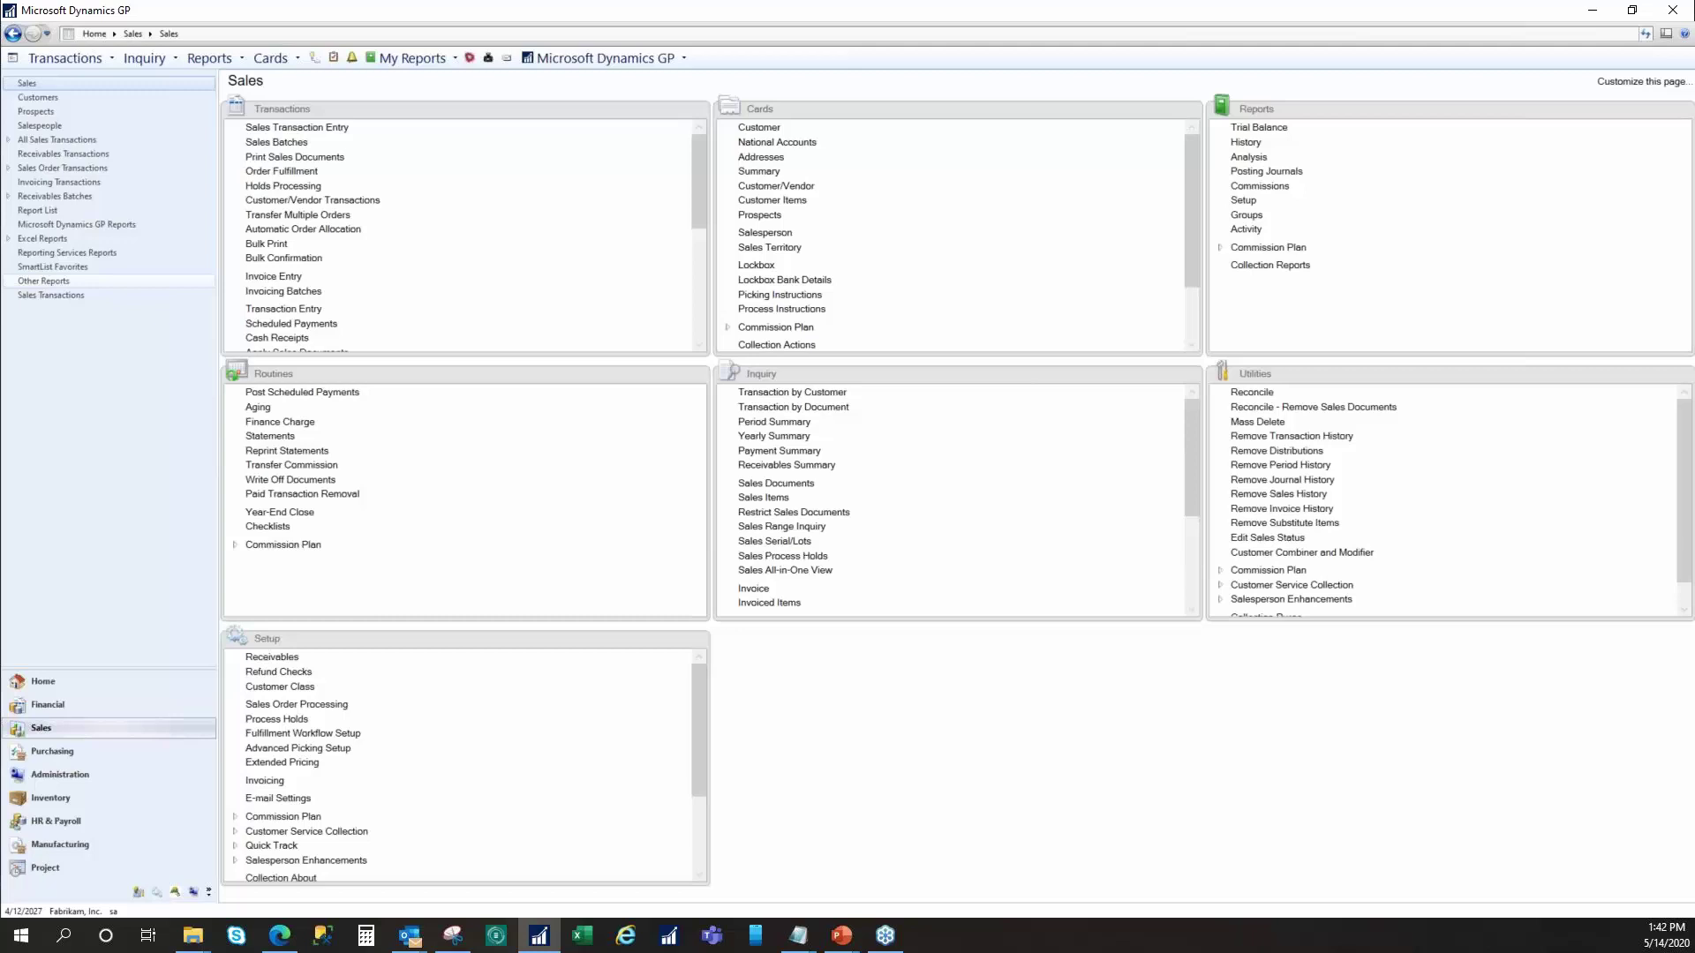
- Open Print Sales Documents and try to run the Sales Print Macro from the Home page while that window is in the background
left_click(311, 158)
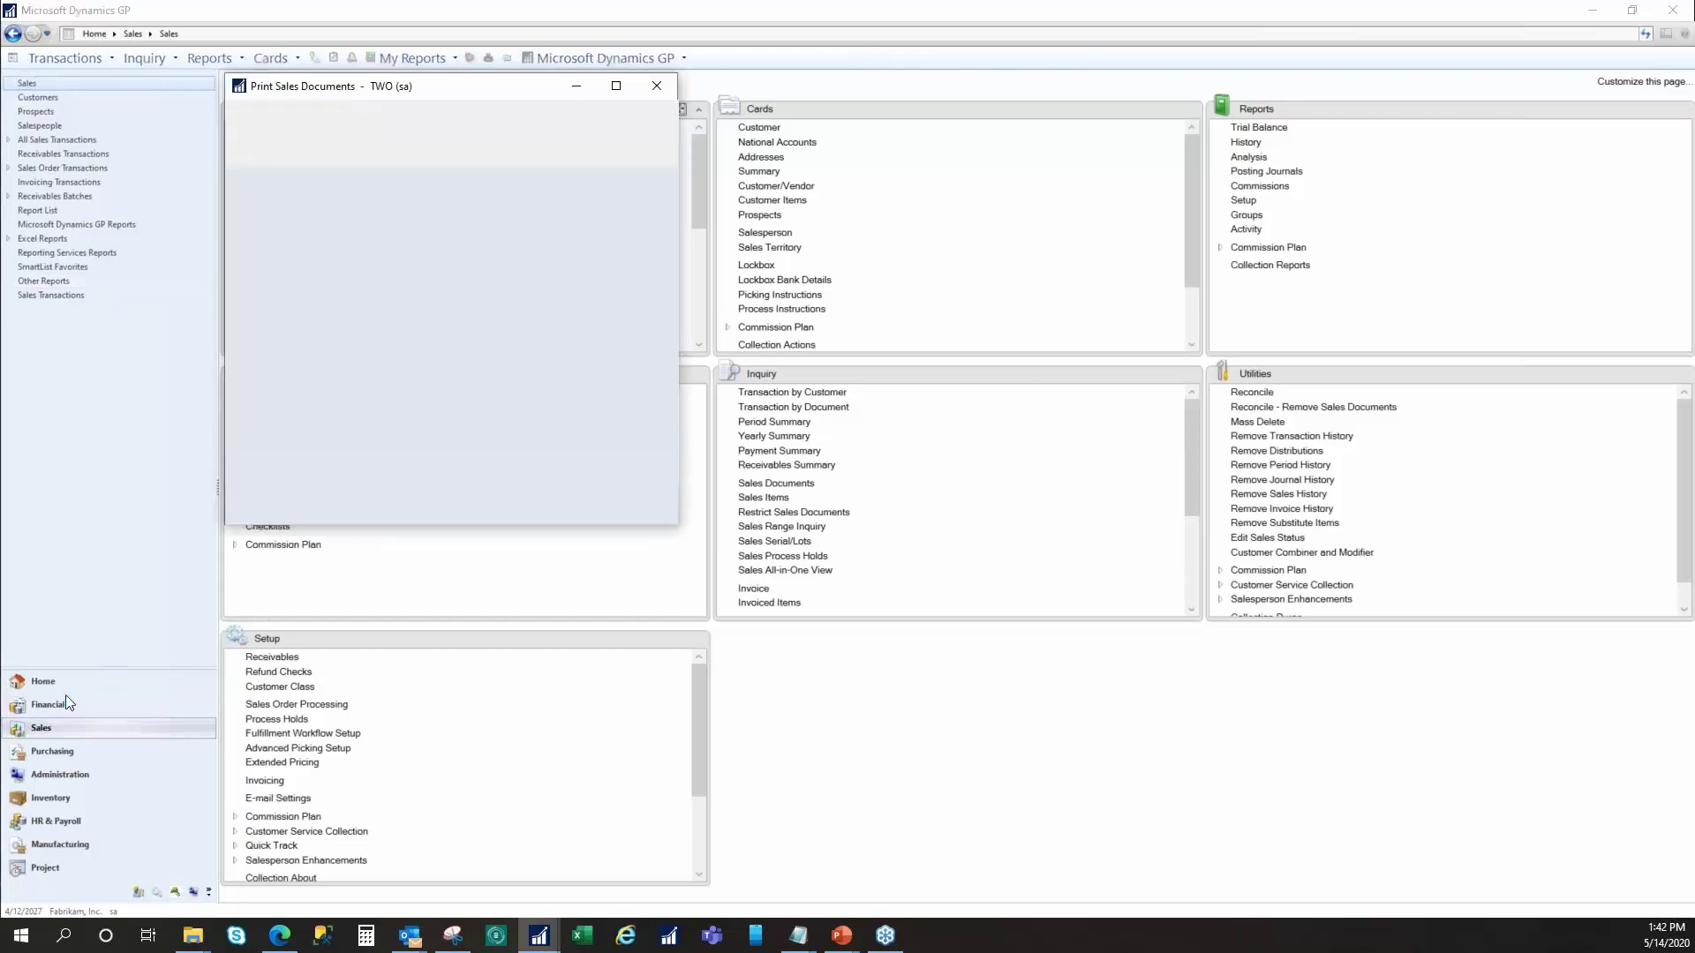
left_click(97, 683)
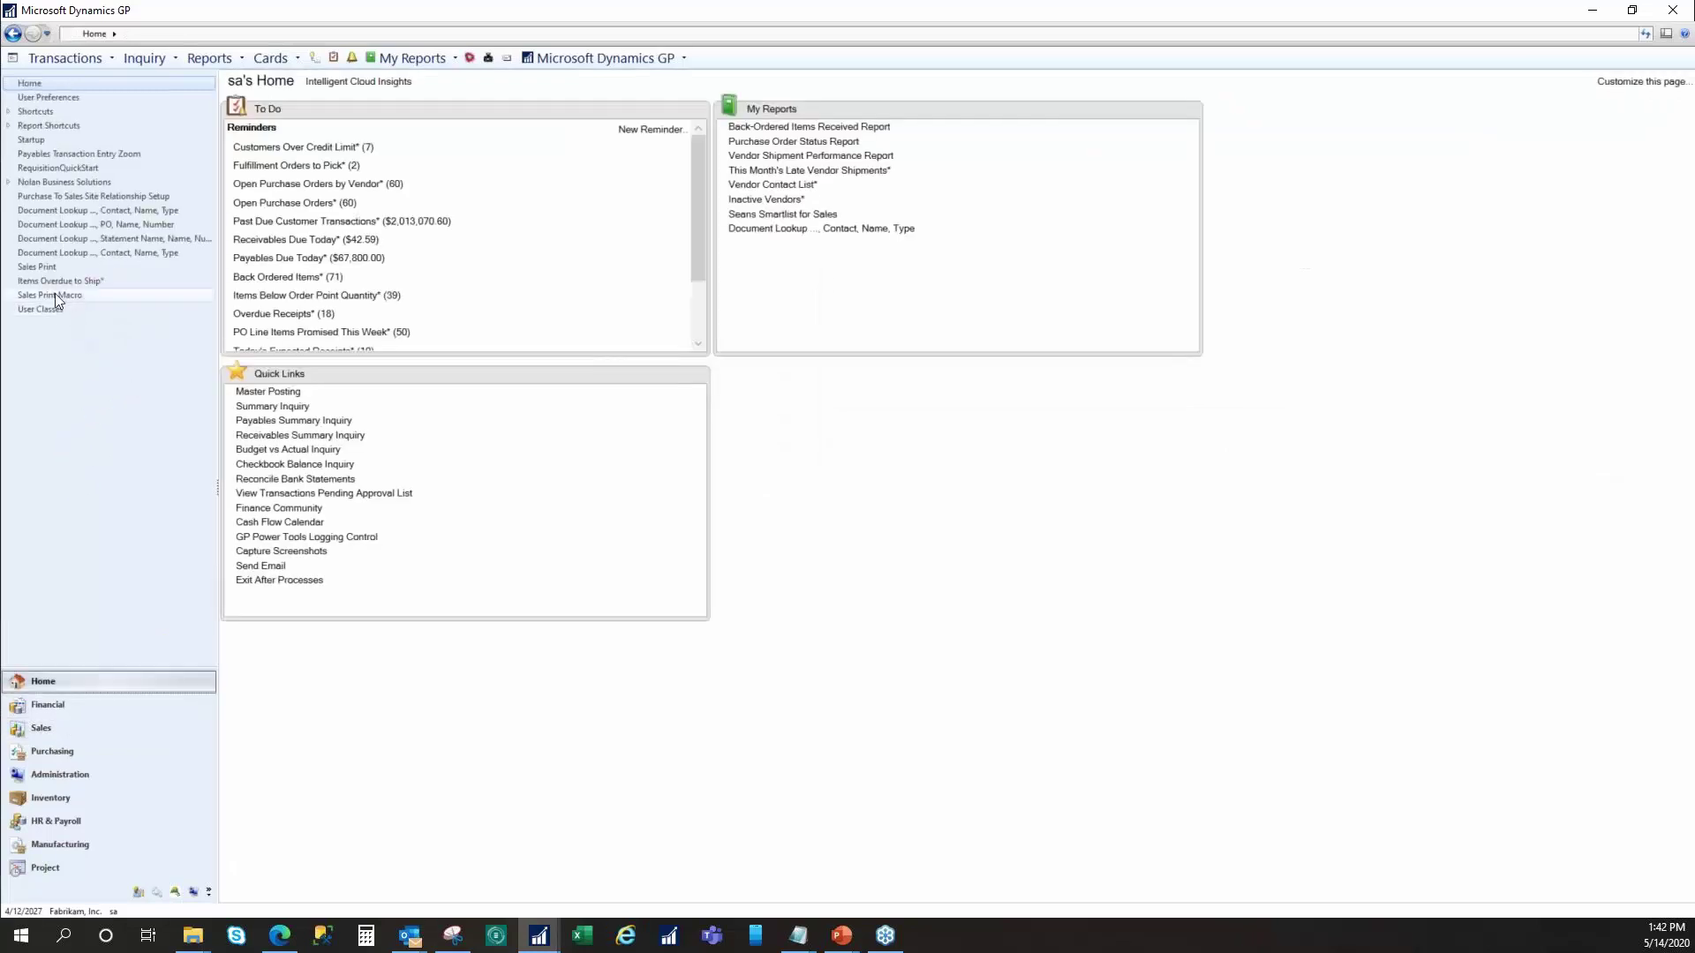
left_click(54, 295)
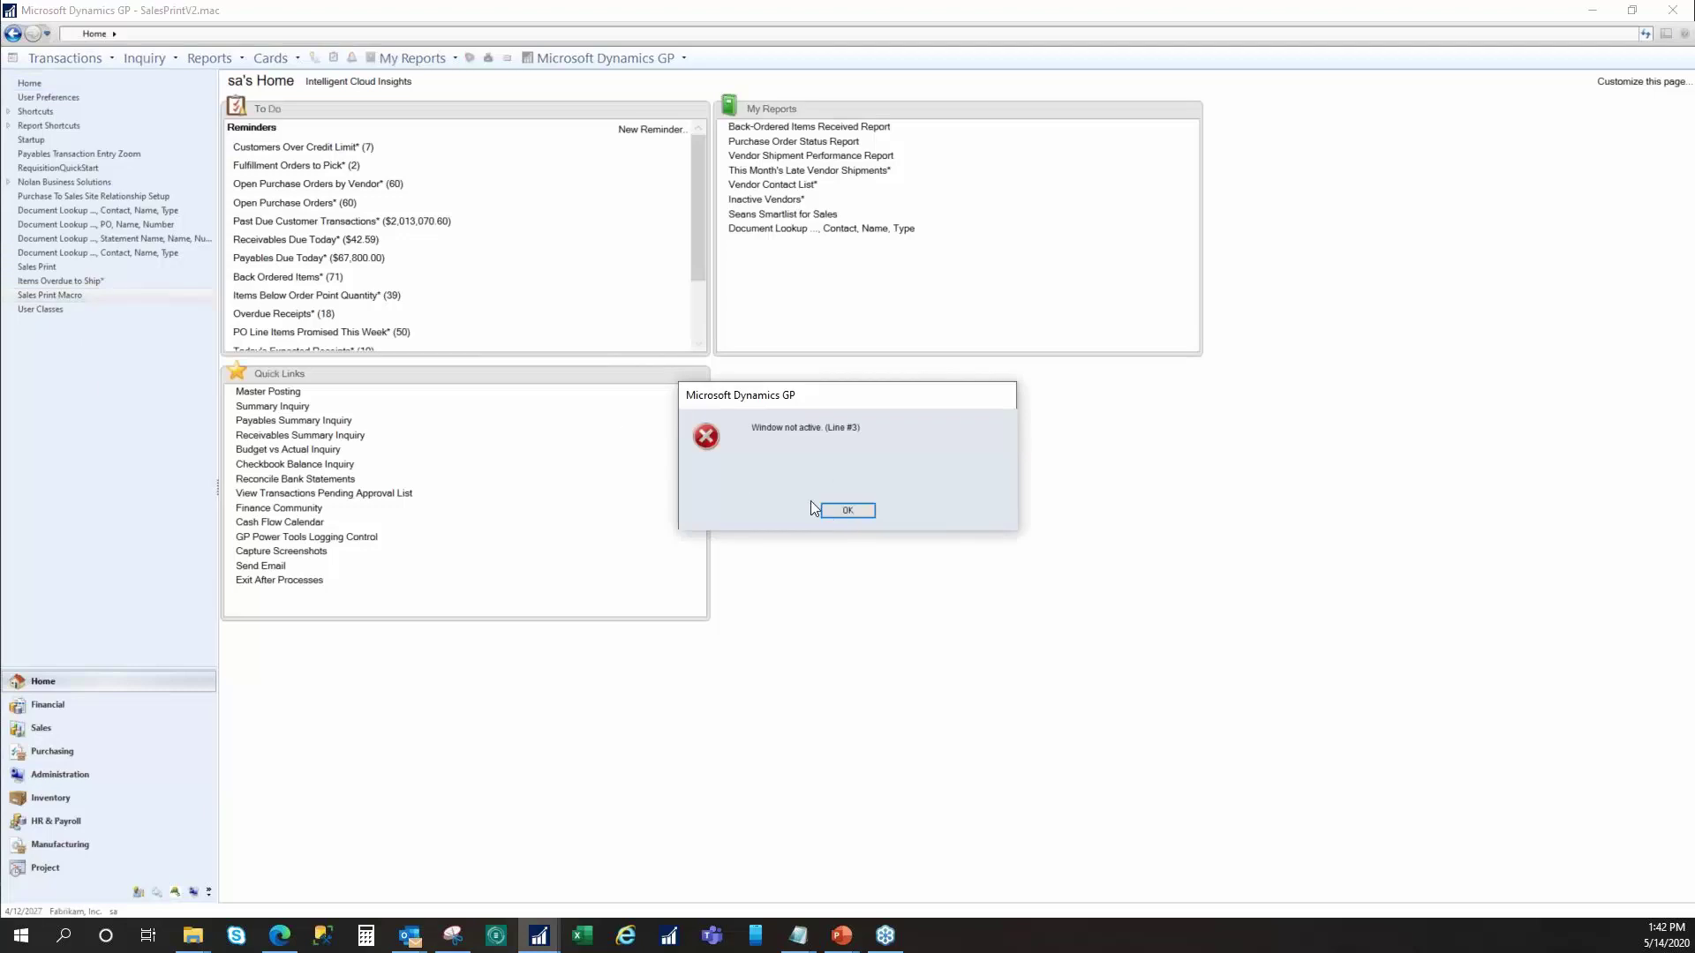
left_click(847, 511)
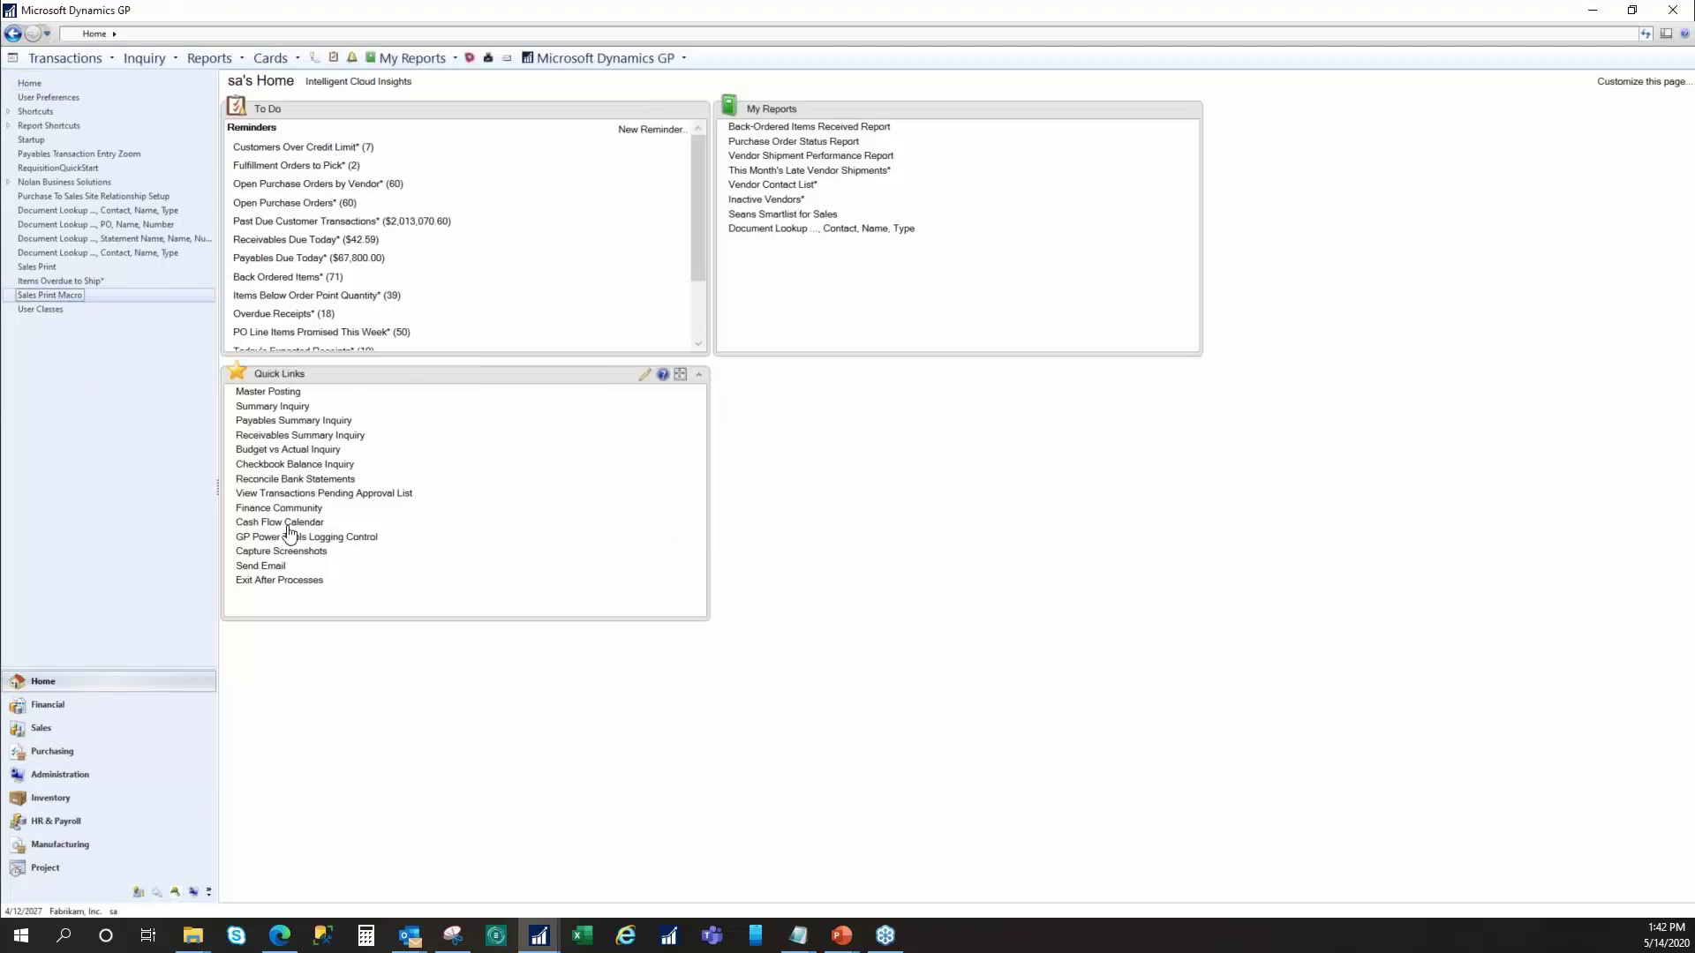
- Bring the open Print Sales Documents window to the front, move it aside and close it
mouse_move(540, 938)
left_click(641, 853)
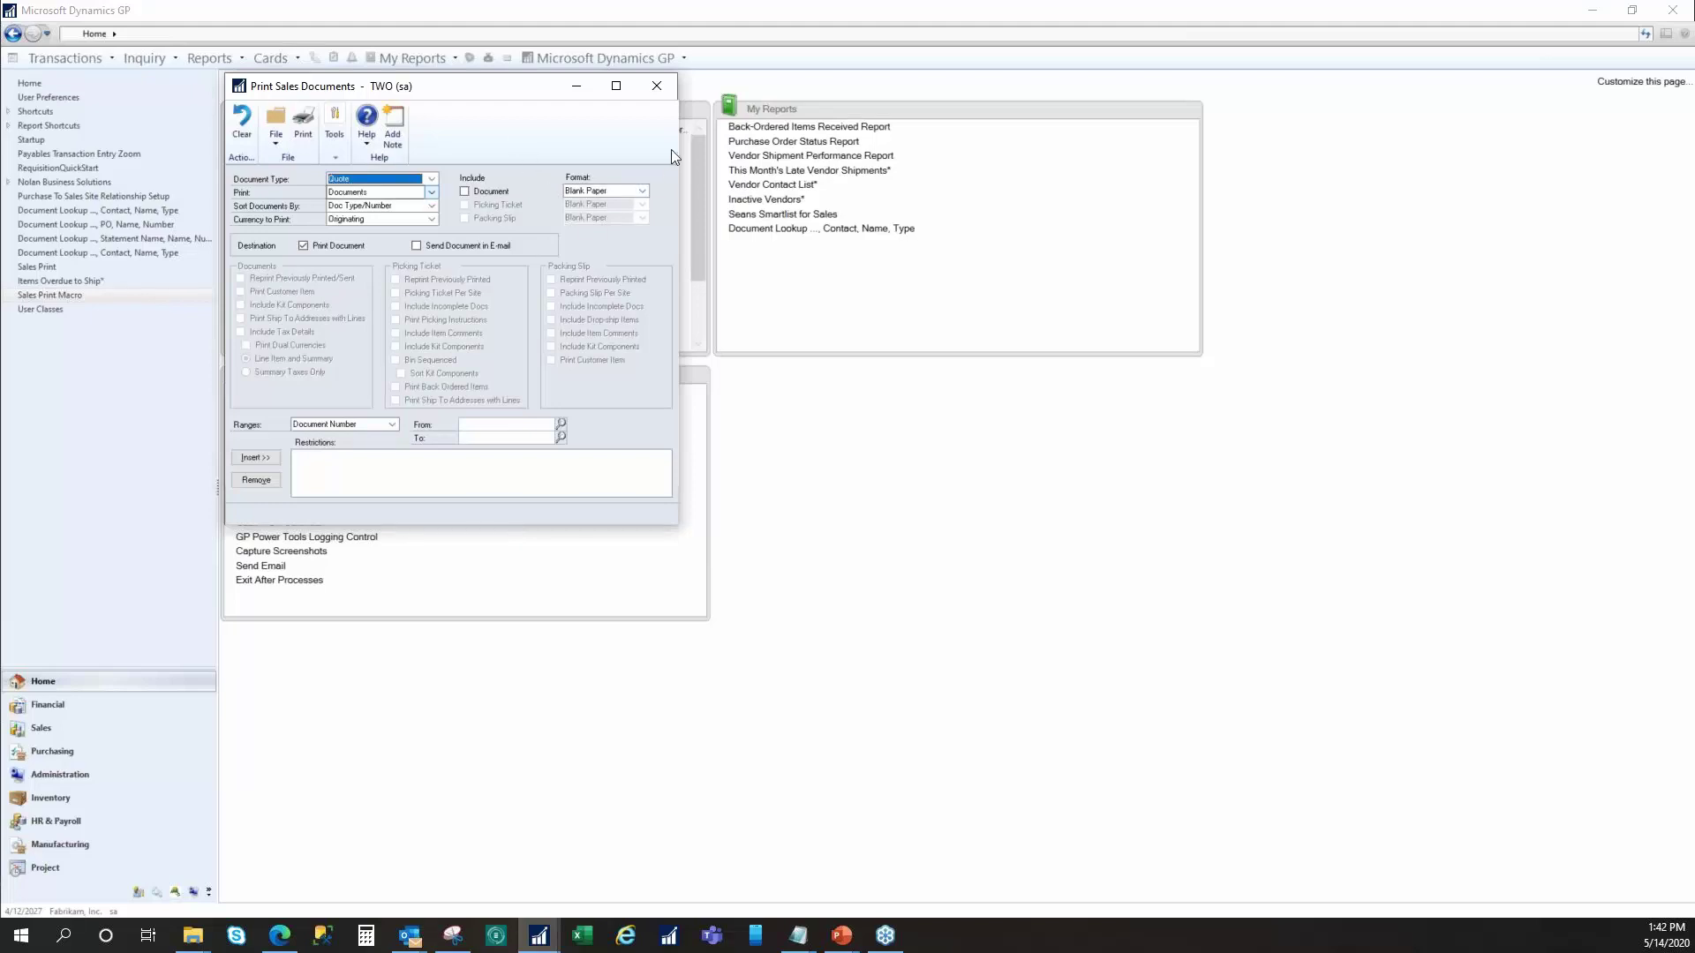
left_click_drag(397, 90, 505, 253)
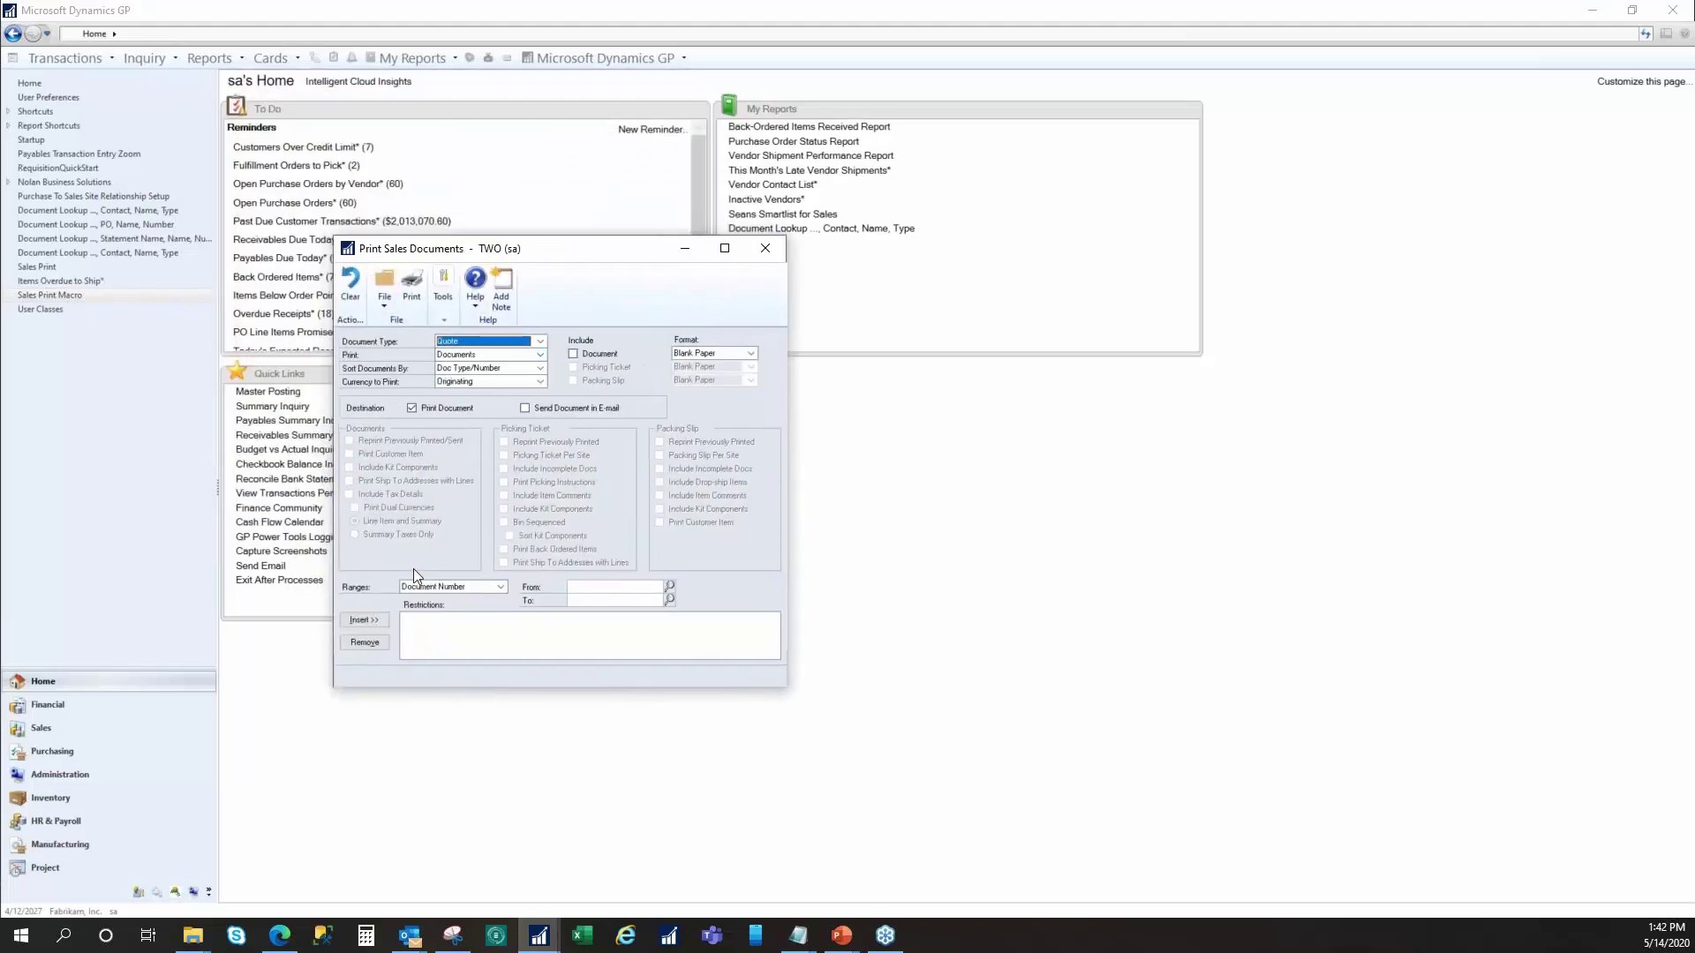
left_click(774, 249)
- Add a new folder named Macros to the Home page shortcuts
right_click(130, 424)
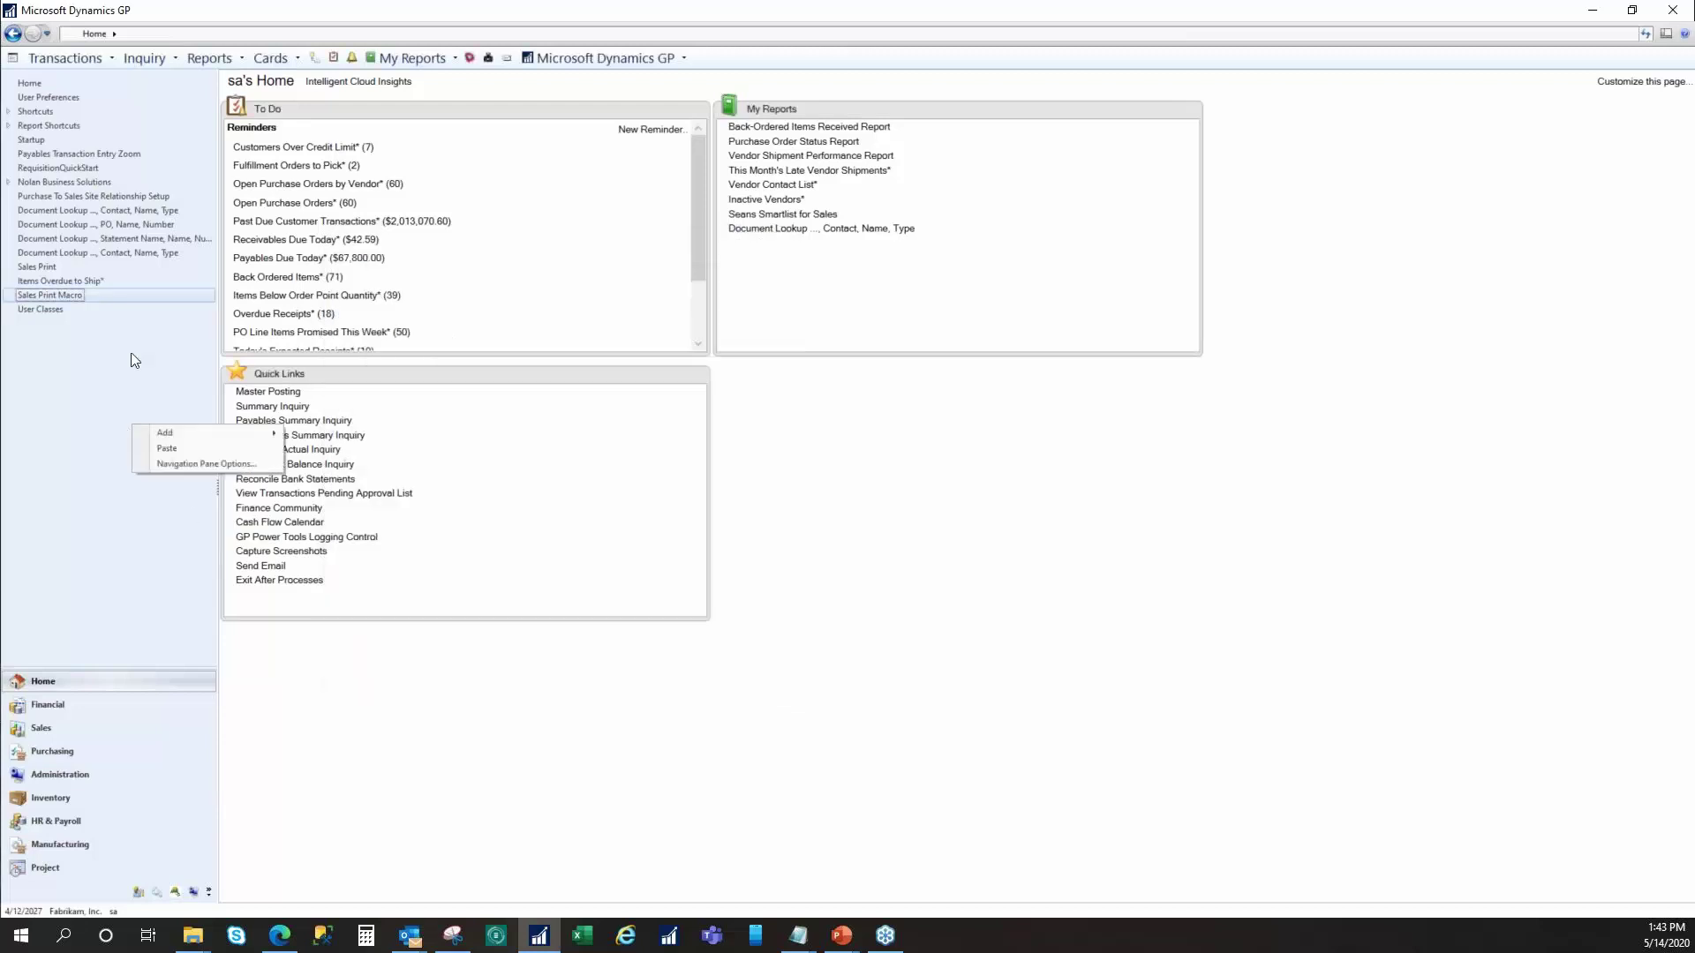
mouse_move(211, 436)
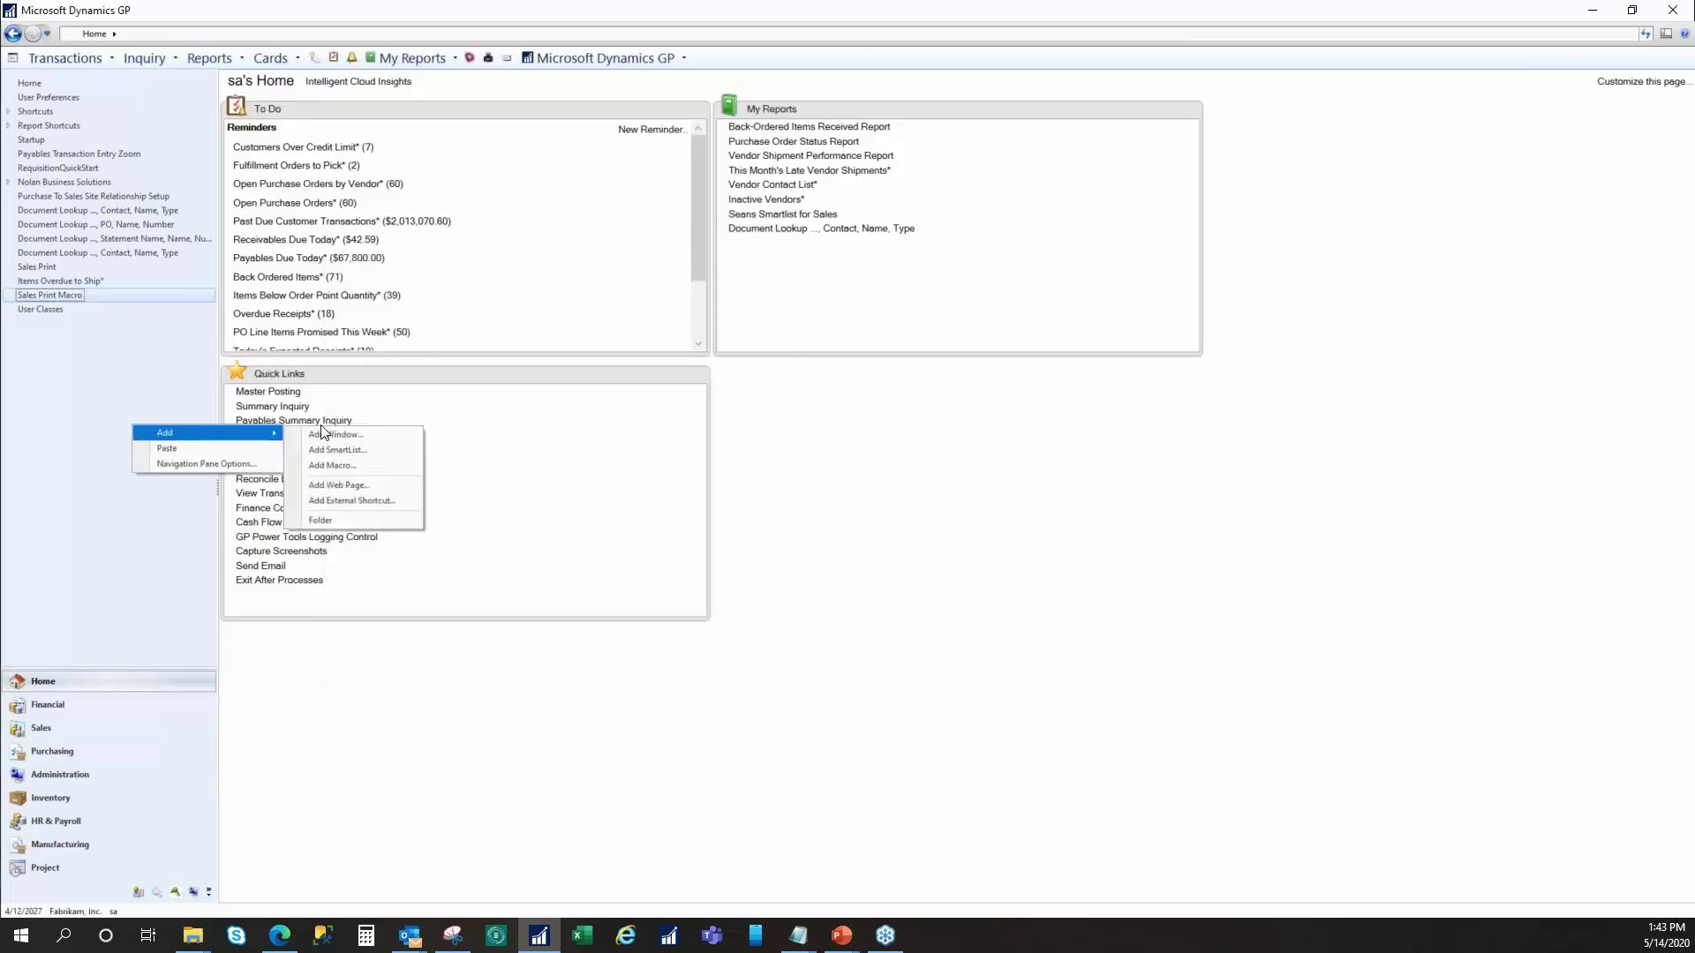
left_click(350, 521)
right_click(60, 309)
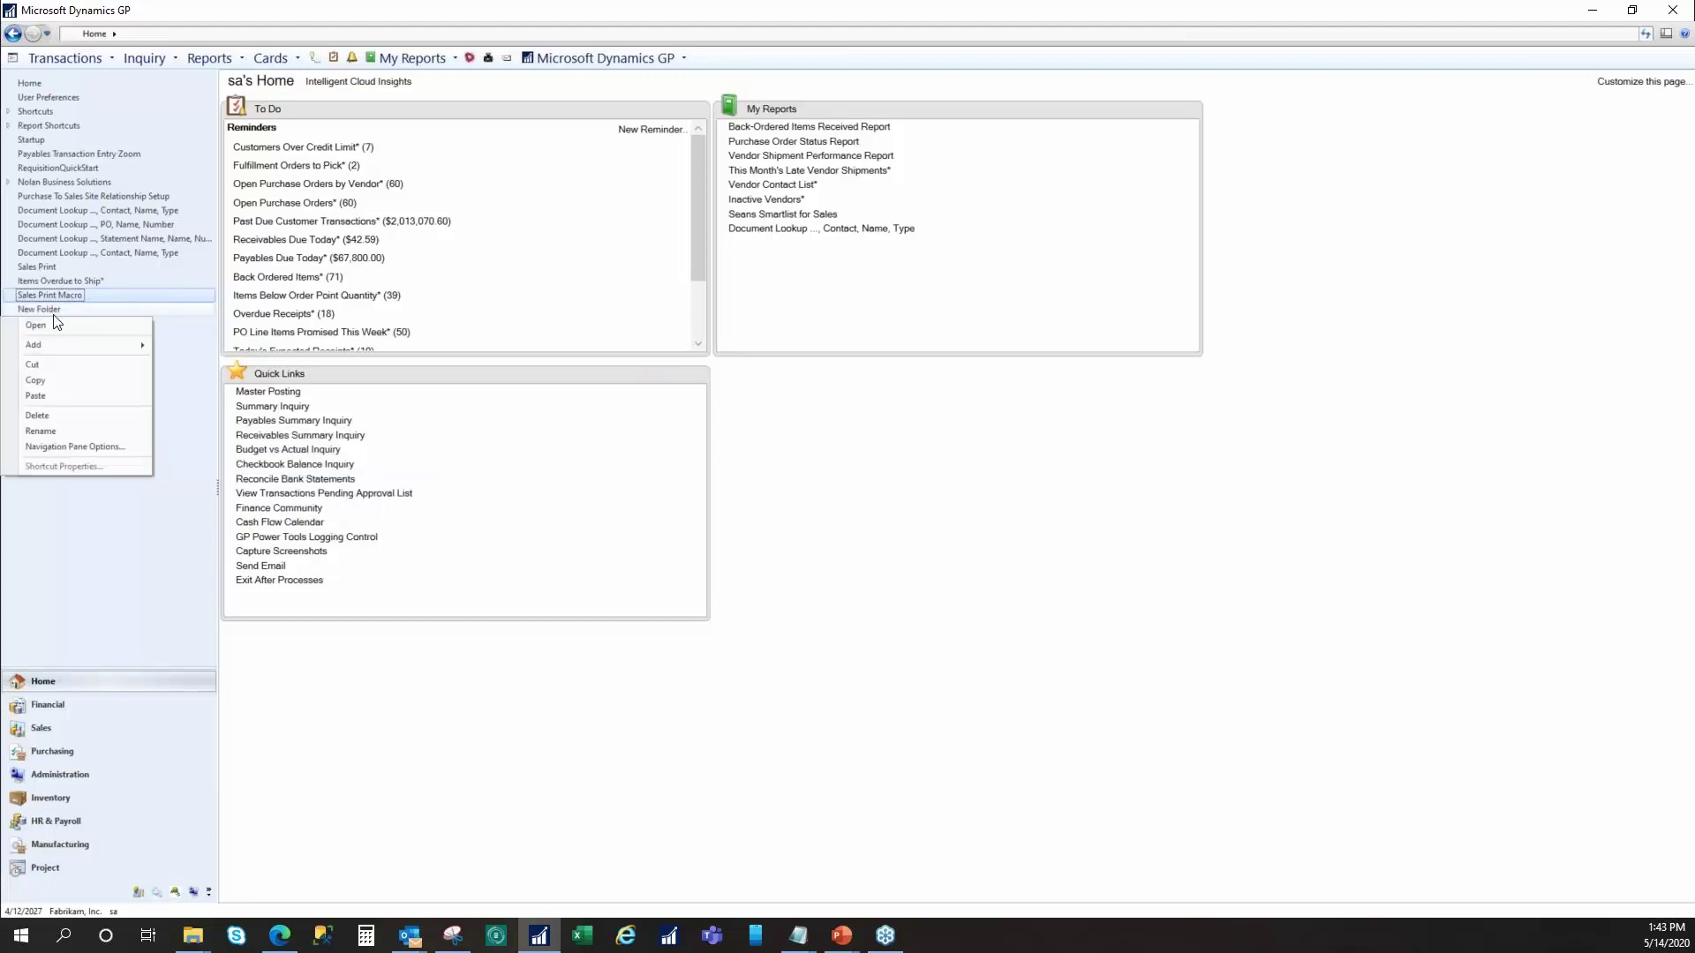
left_click(203, 411)
right_click(39, 309)
left_click(42, 431)
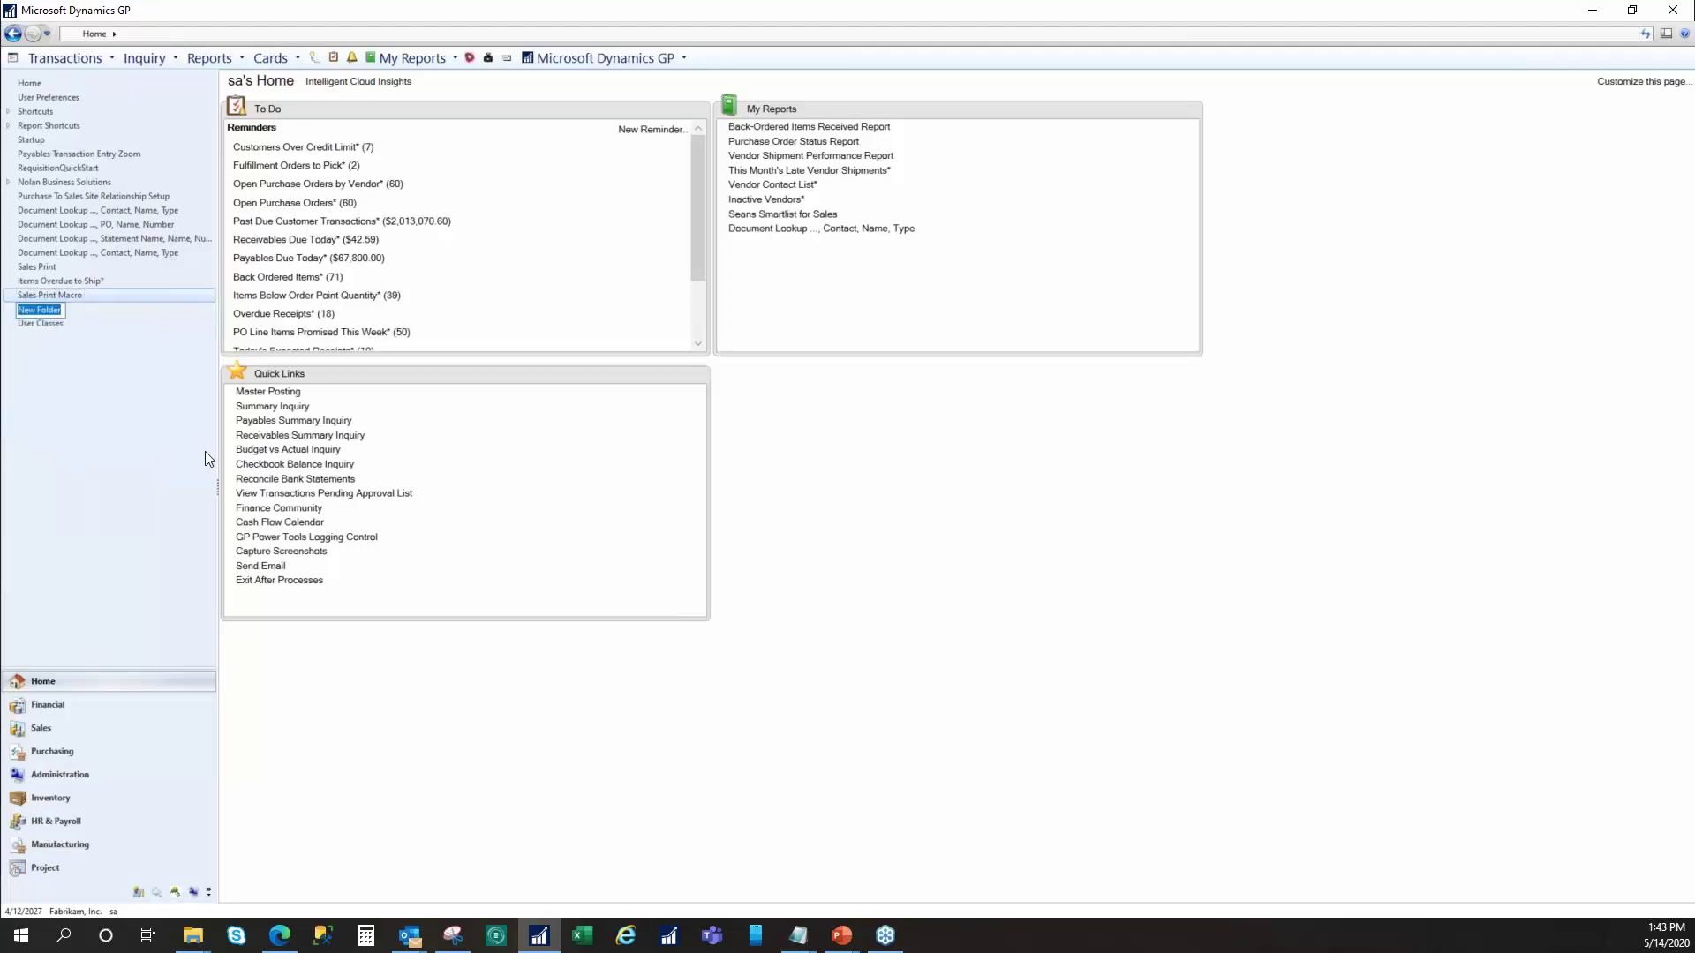
type("Macros")
key("Return")
- Move the Sales Print Macro shortcut into the Macros folder
left_click_drag(60, 295, 26, 316)
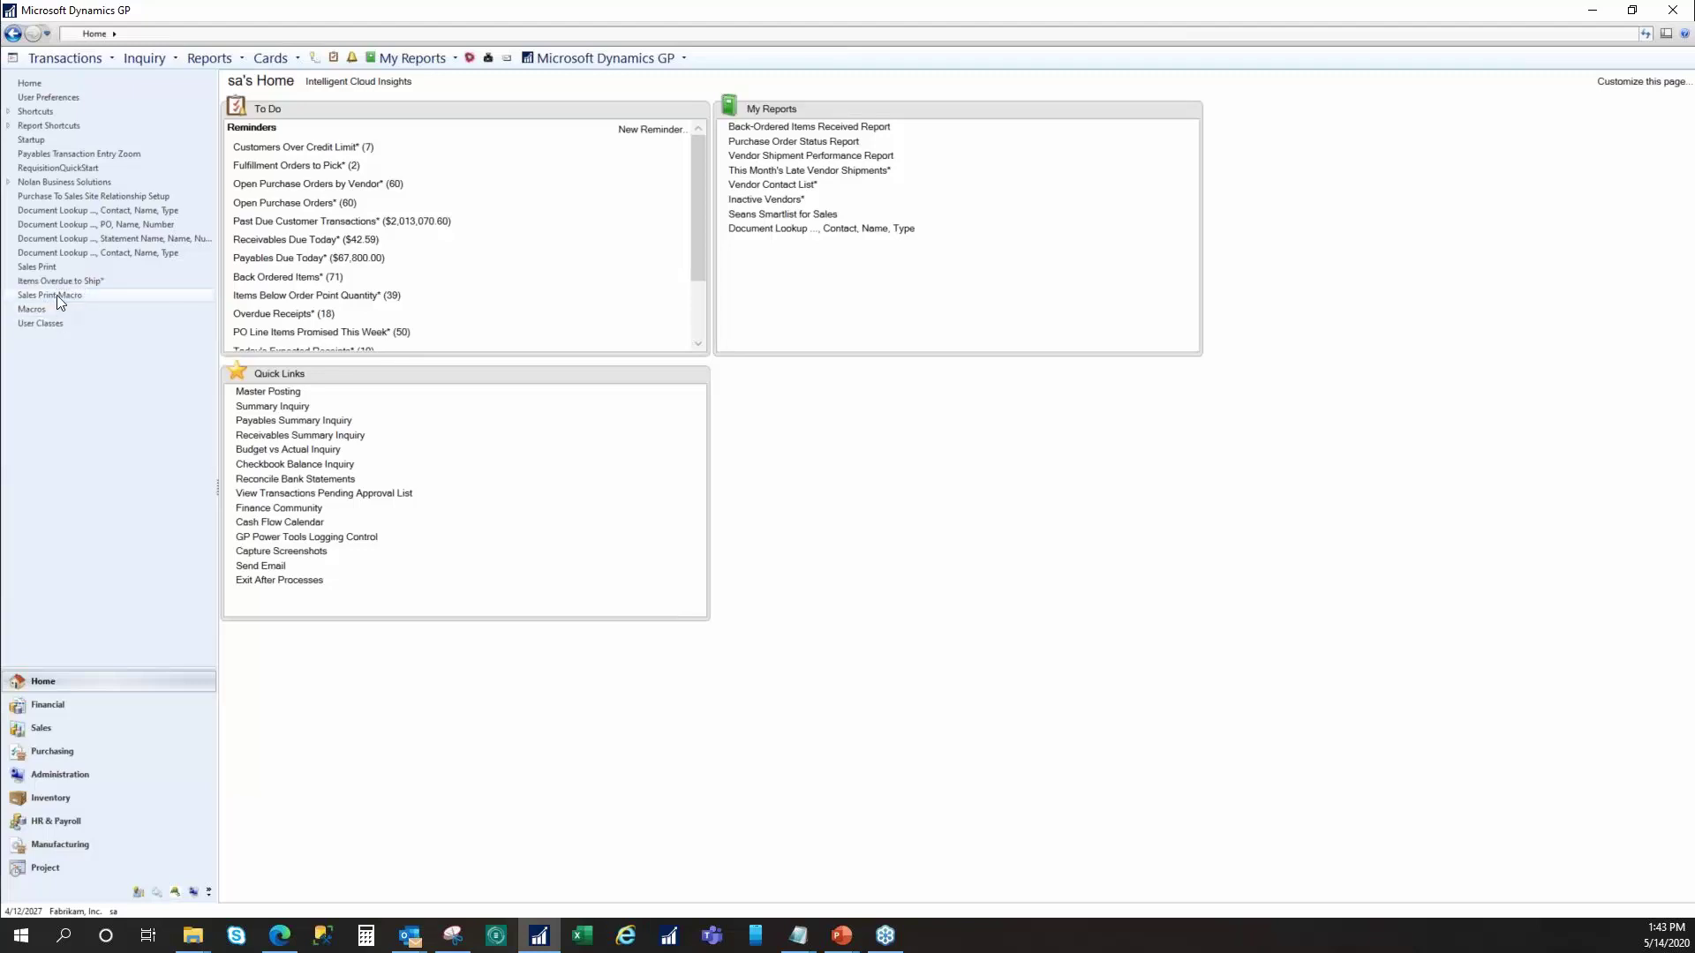
right_click(44, 294)
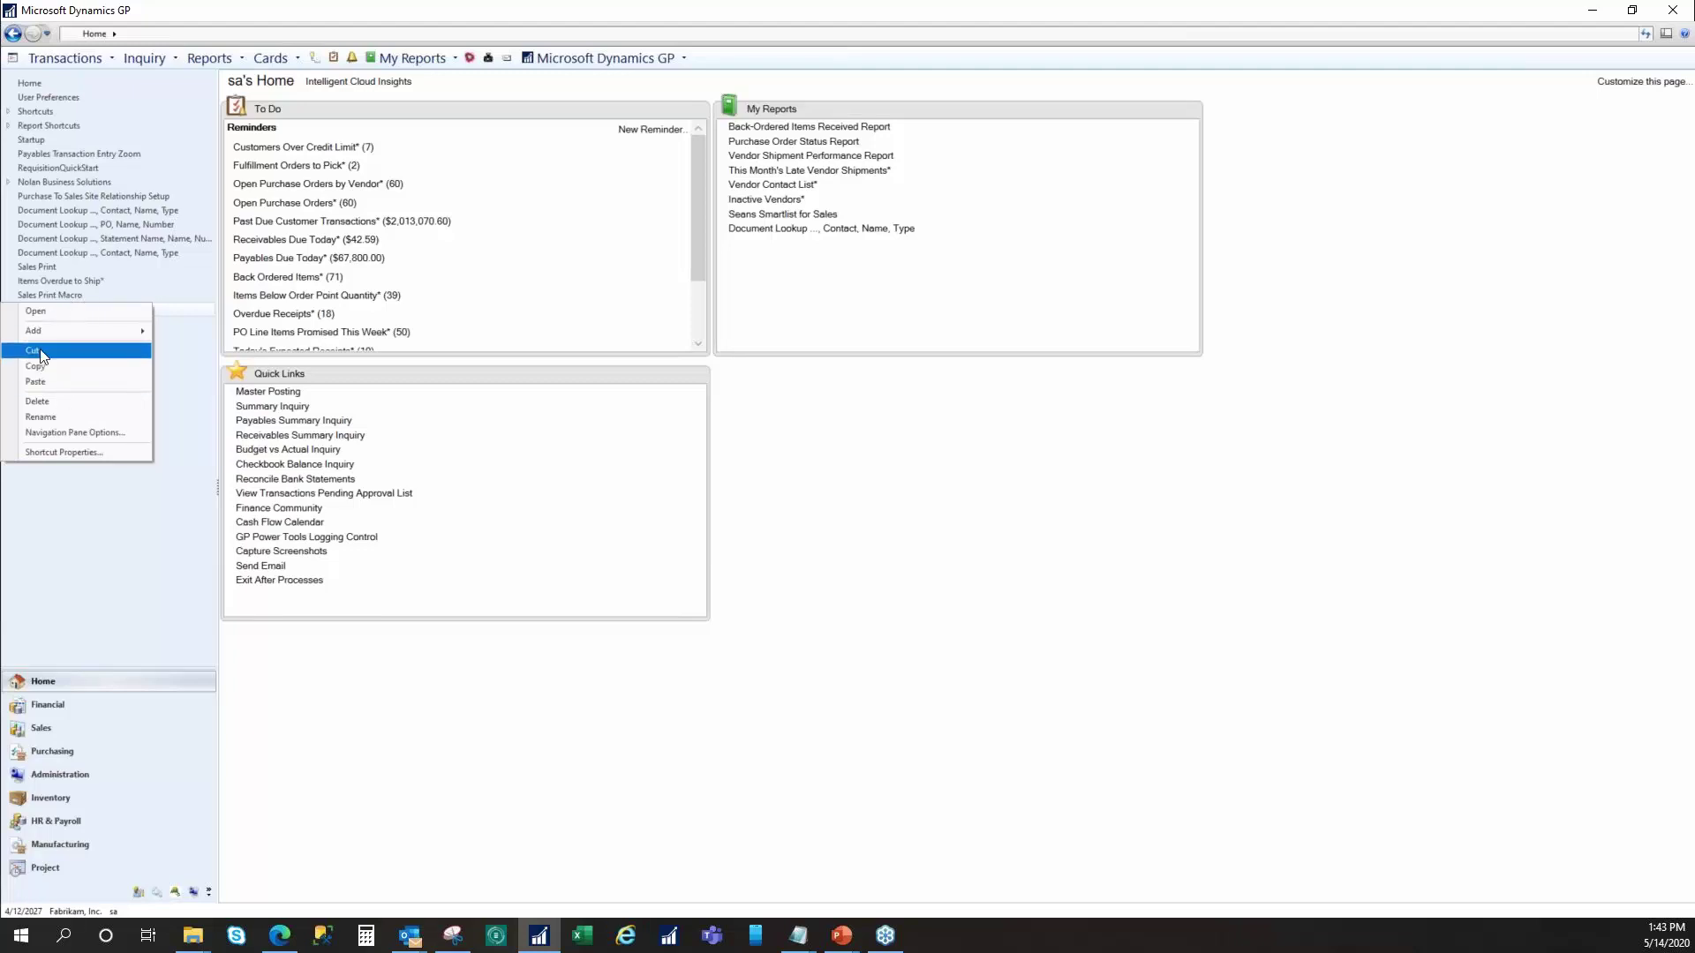
left_click(37, 353)
right_click(32, 295)
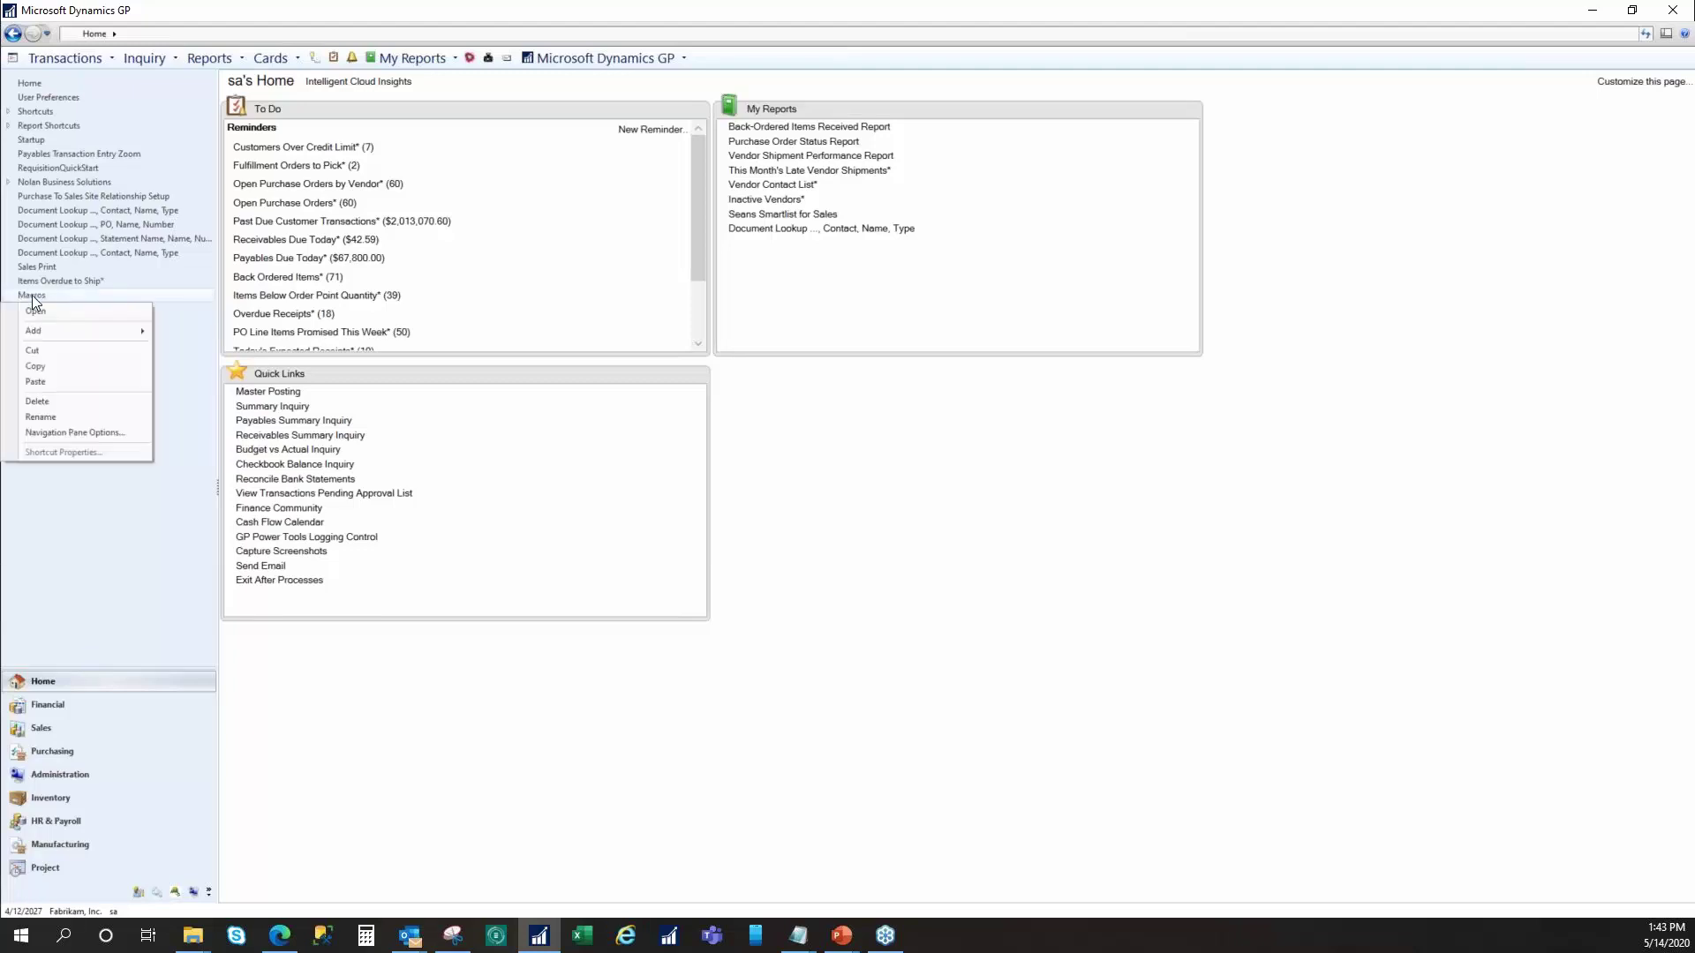
left_click(67, 383)
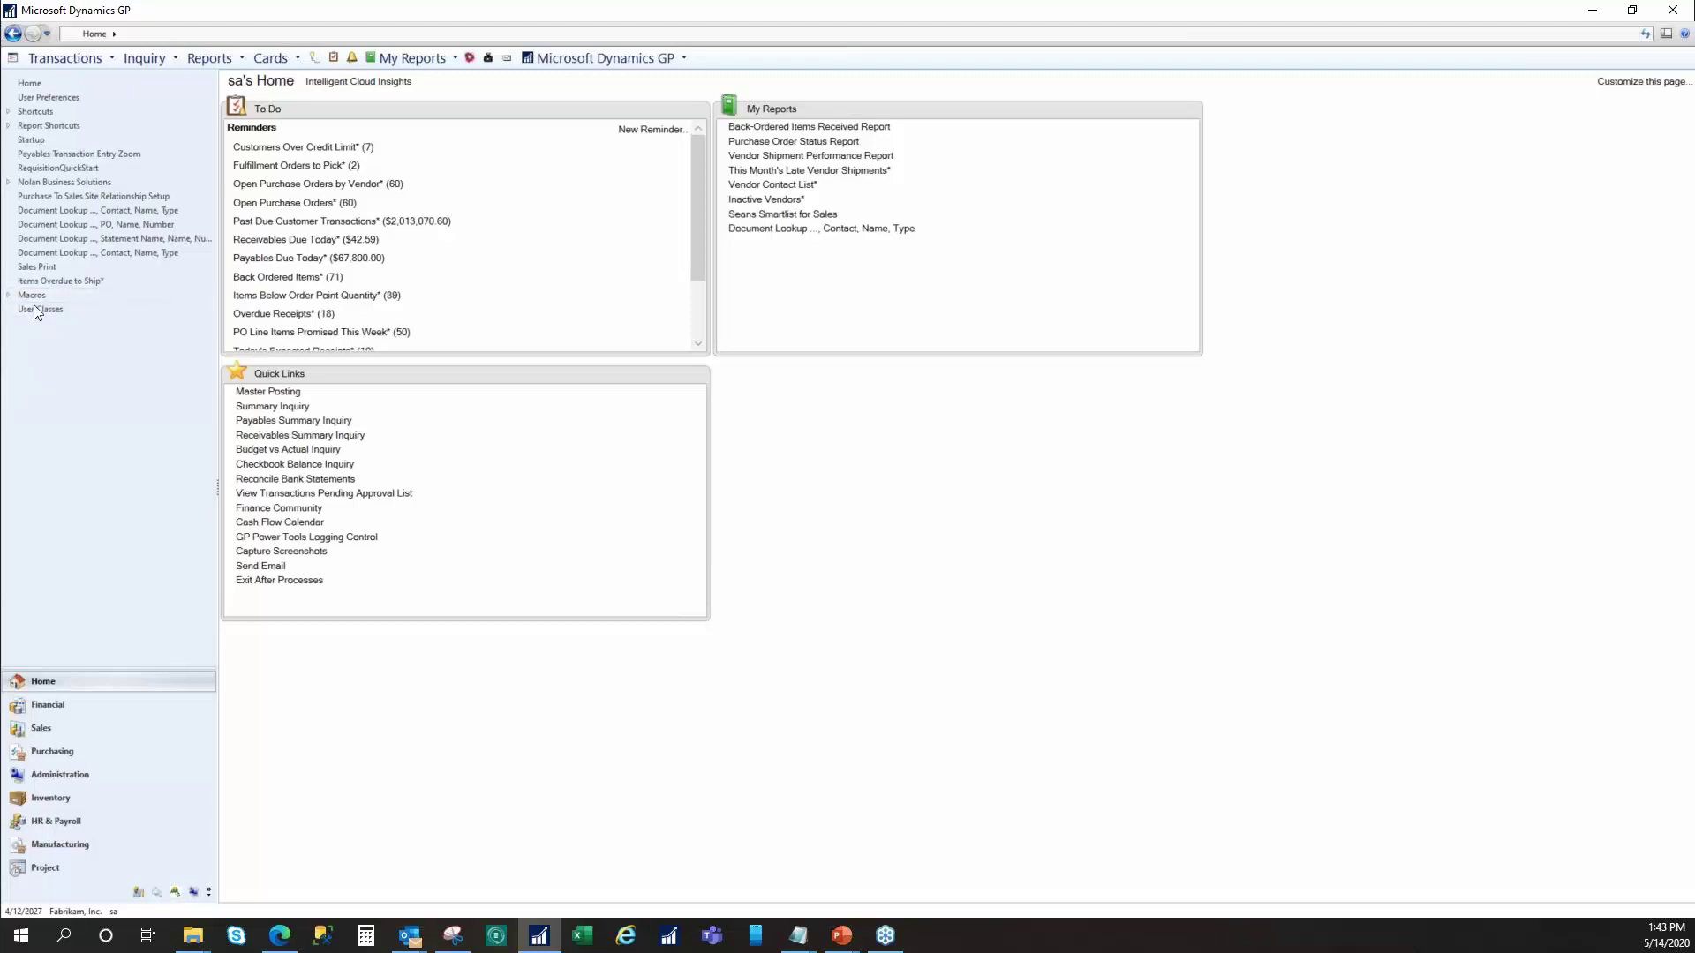
- Move the Sales Print shortcut into the Macros folder, and expand and collapse the folder
right_click(37, 266)
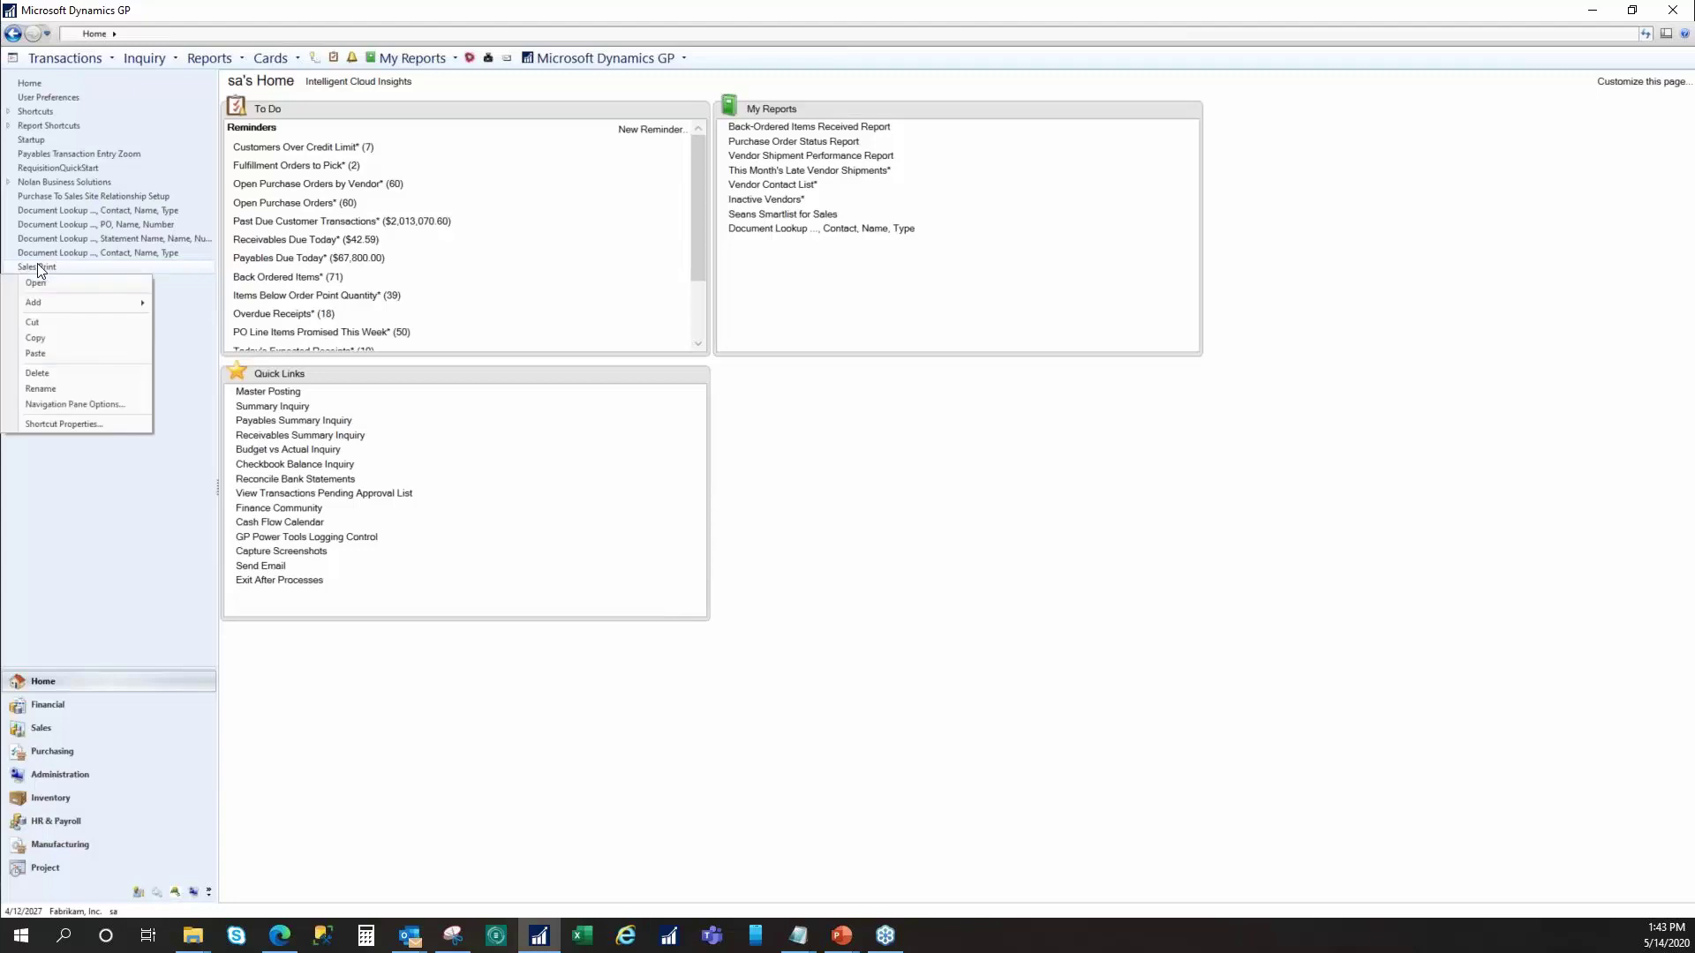
left_click(51, 332)
right_click(41, 287)
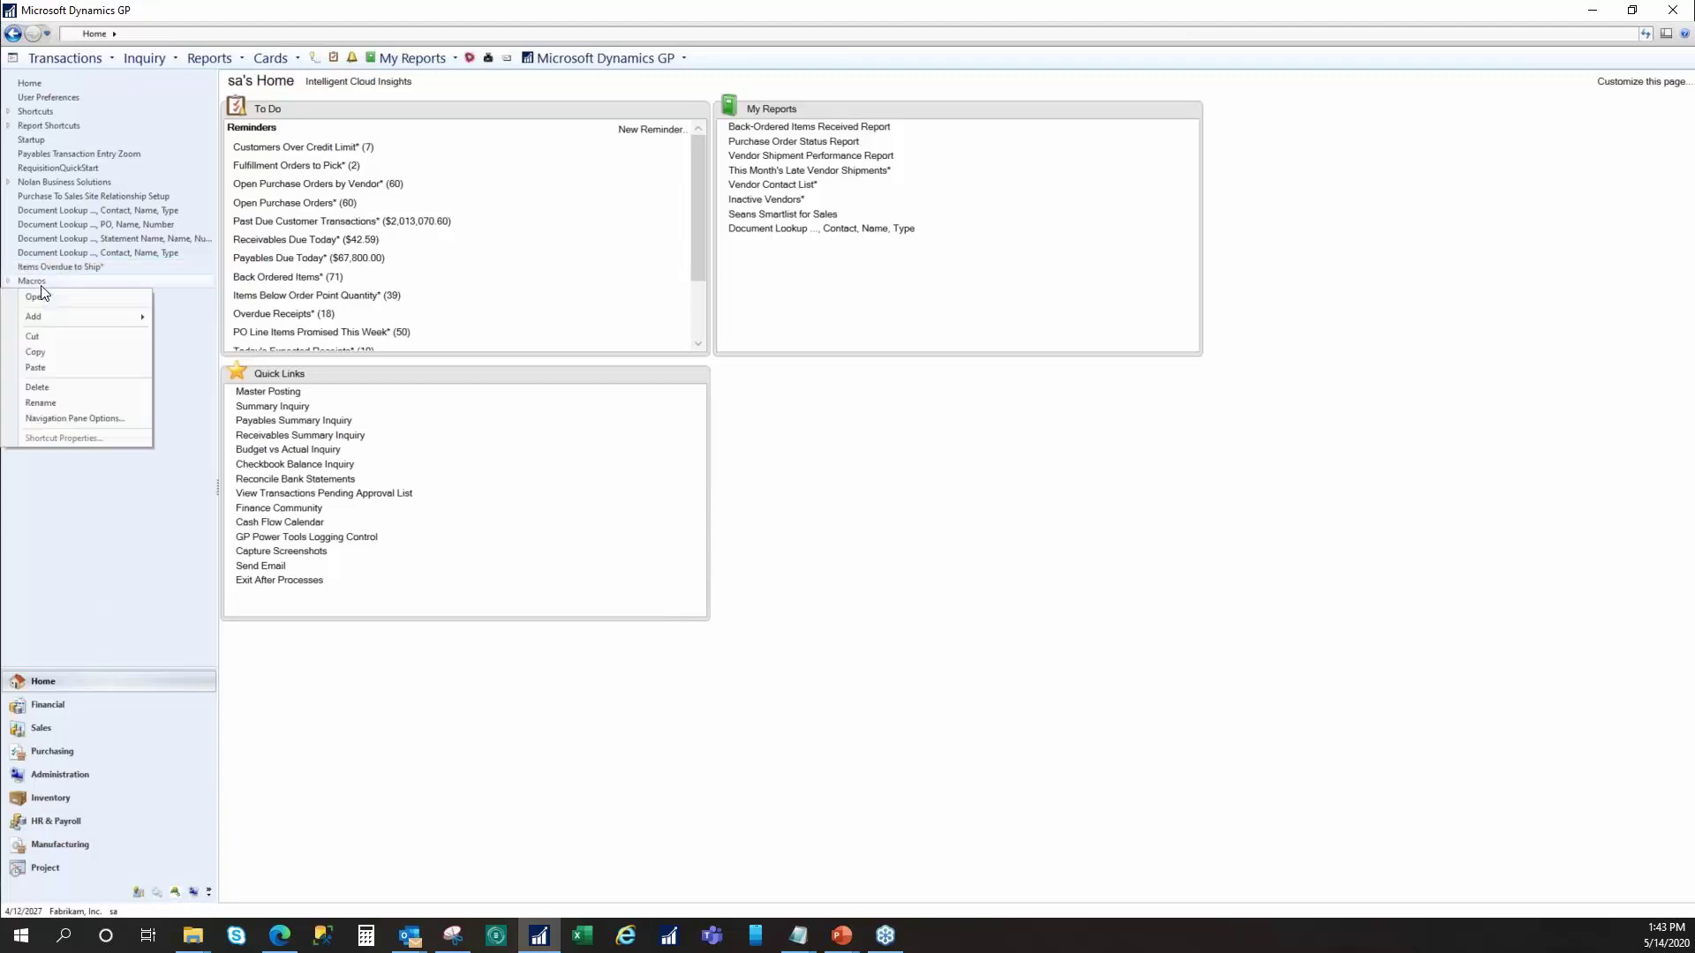
left_click(74, 368)
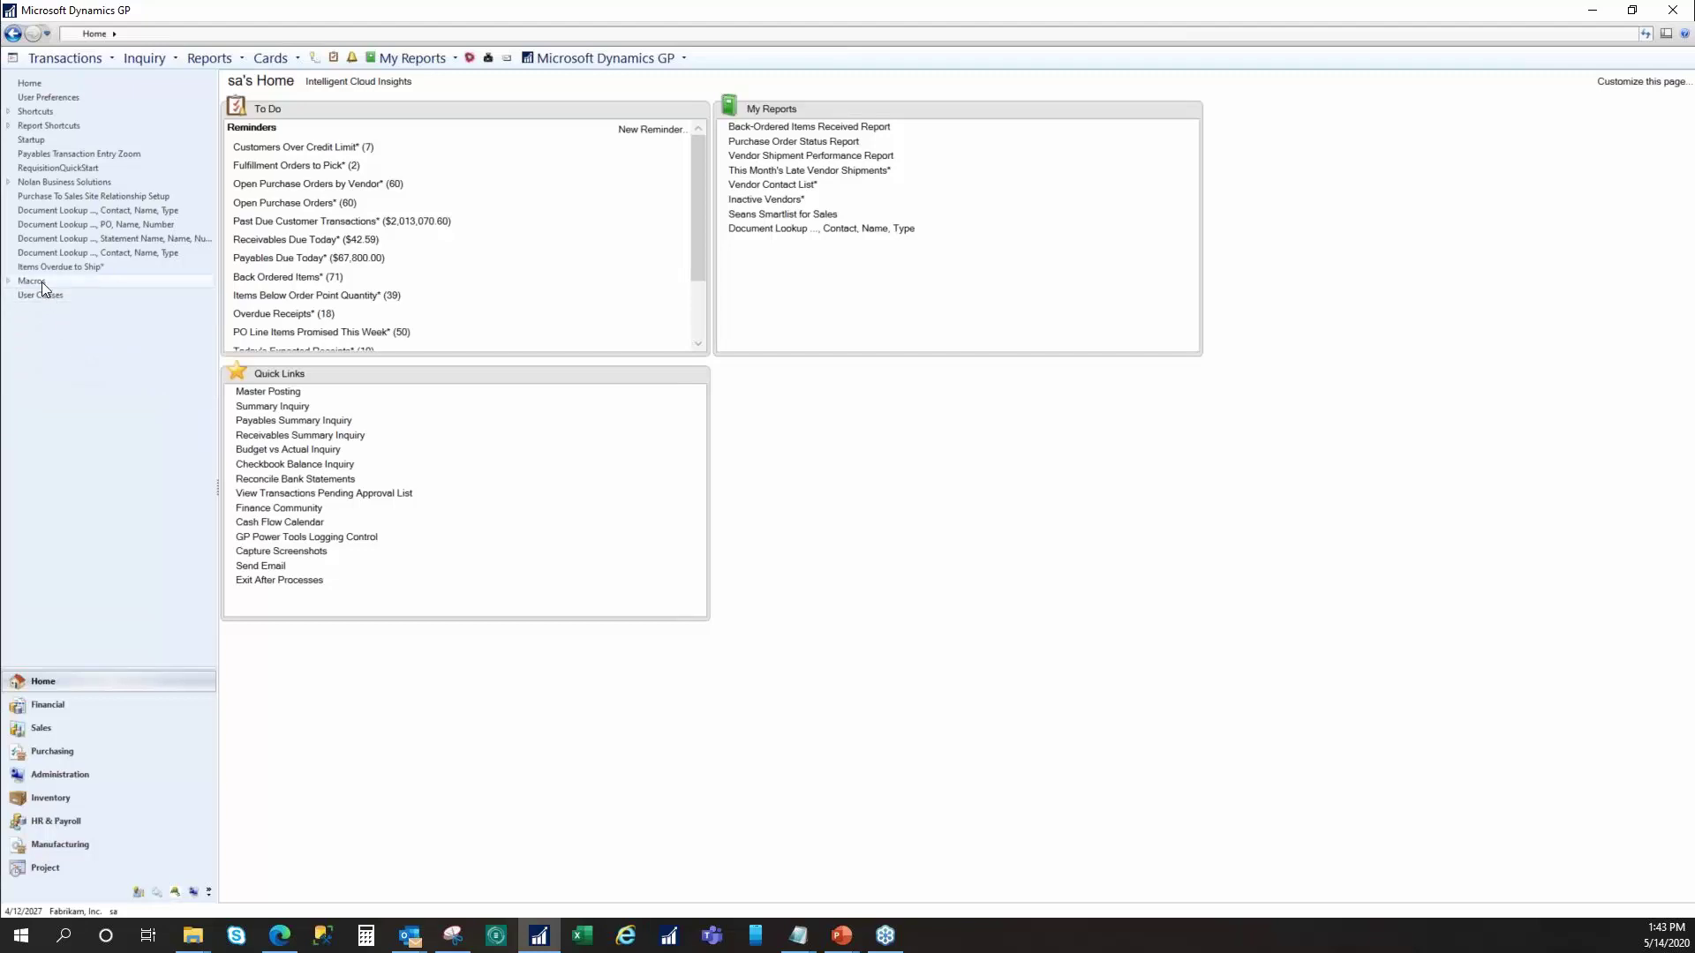
left_click(9, 281)
left_click(10, 280)
- Start recording a new macro from the Home page, saved on the Desktop as AutoSalesPrint.mac
left_click(601, 59)
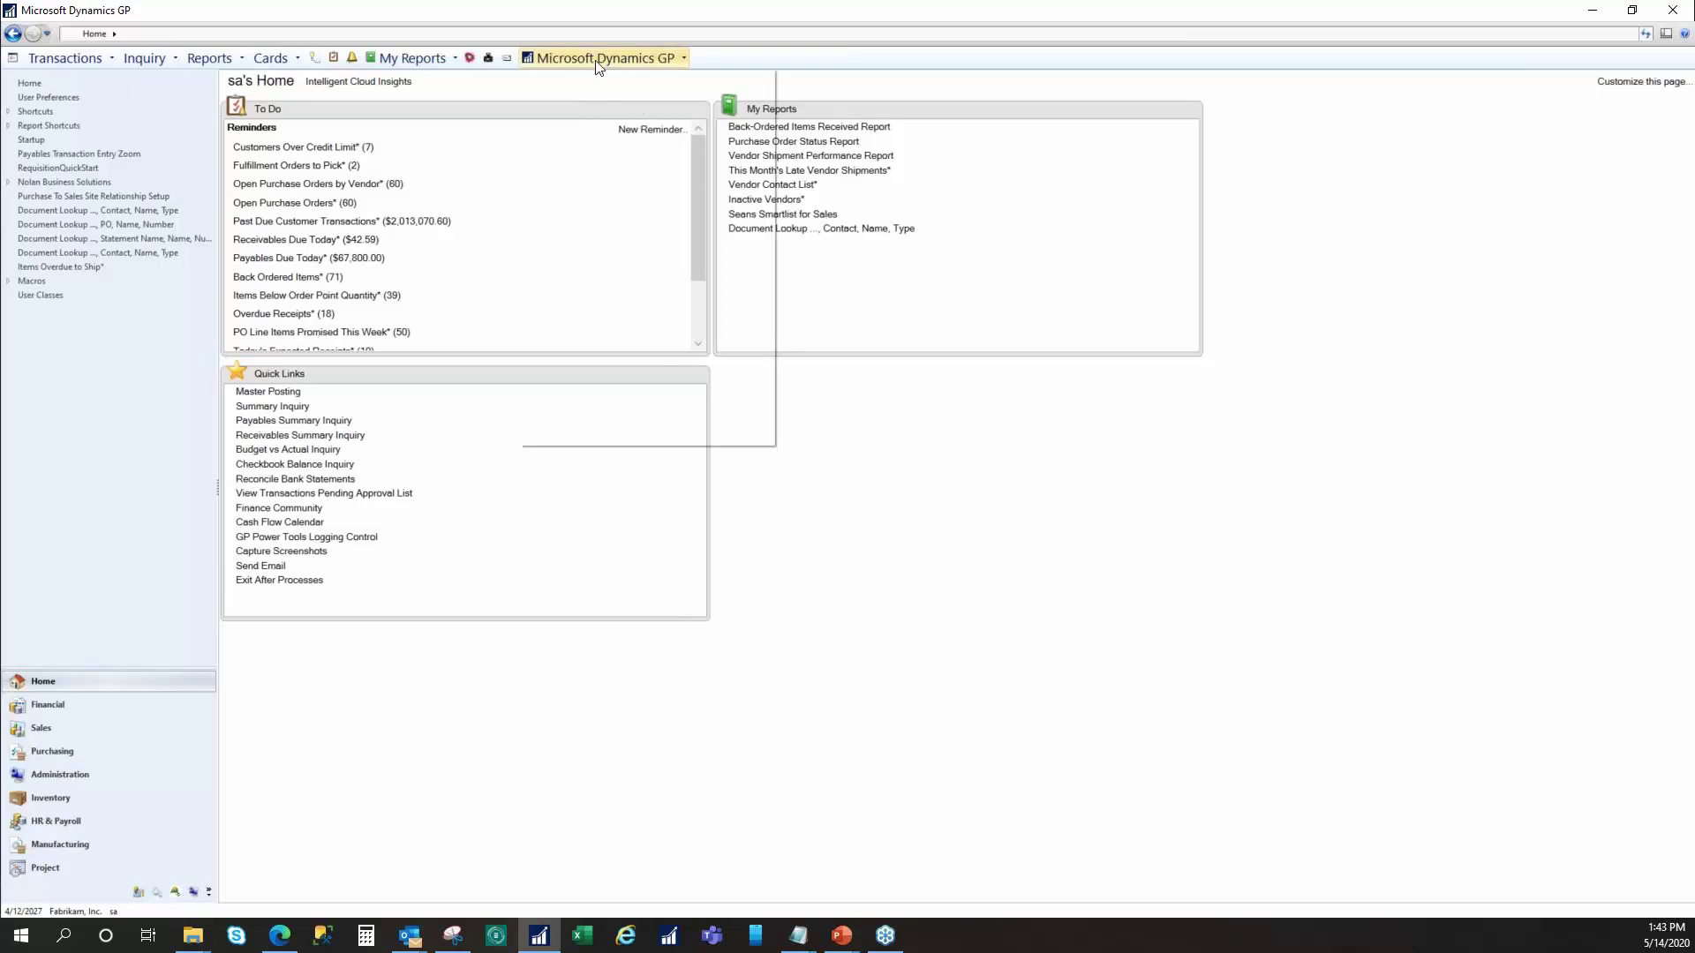
mouse_move(702, 166)
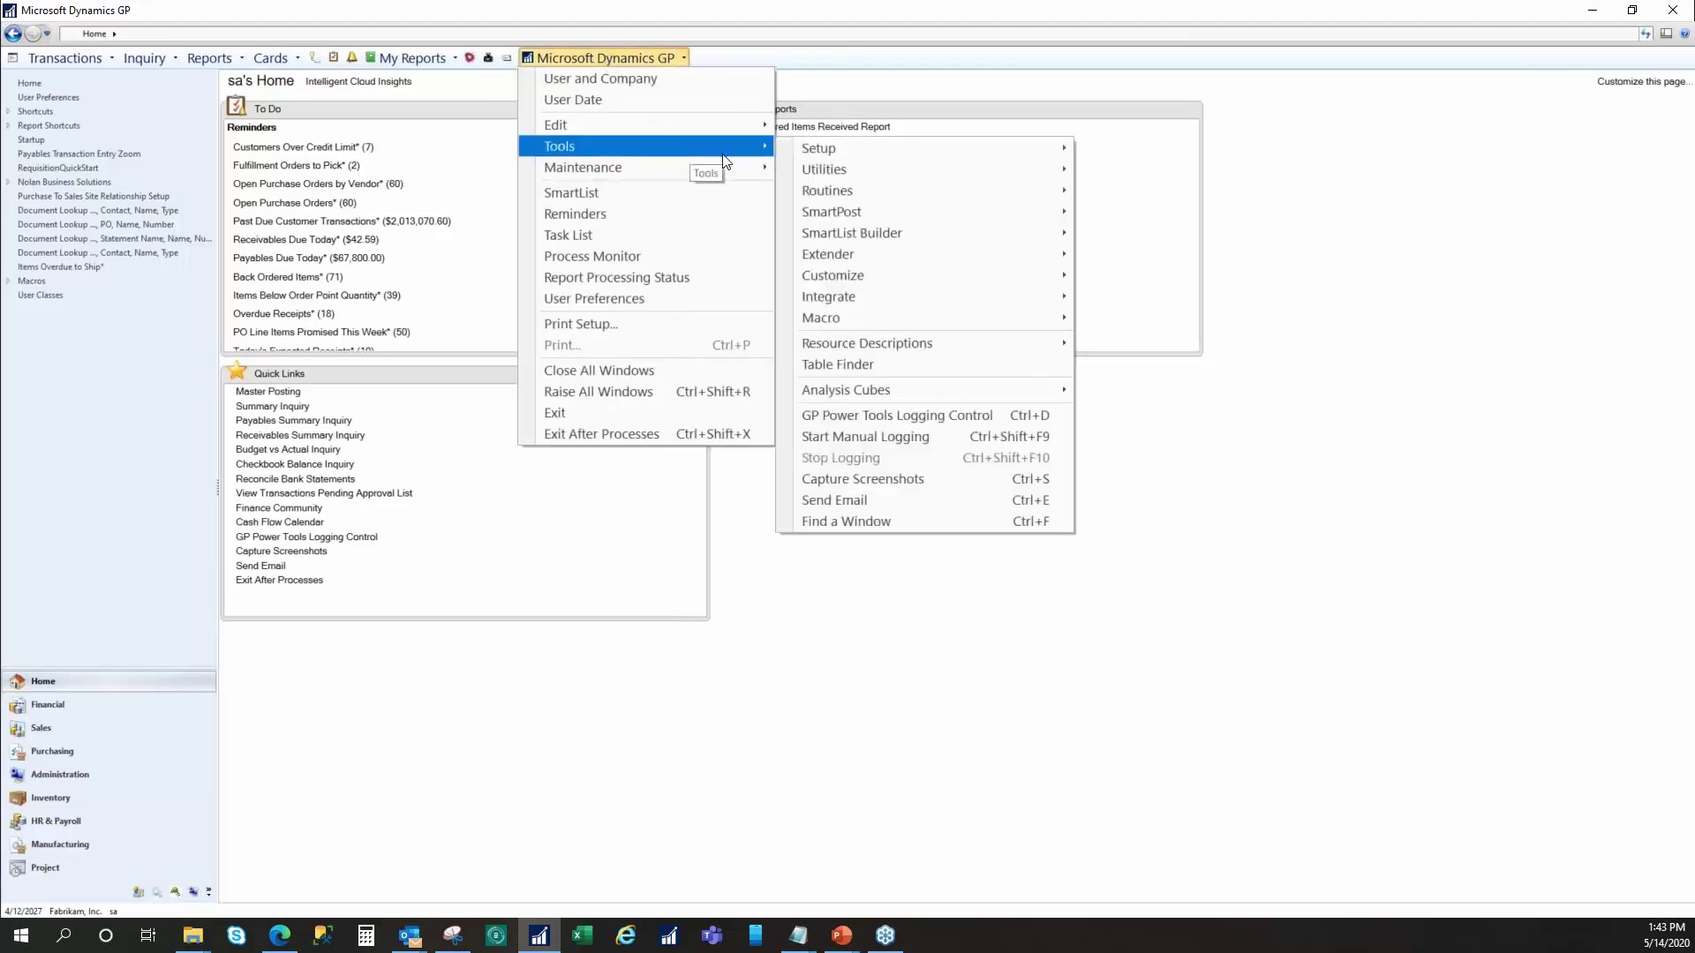
mouse_move(967, 325)
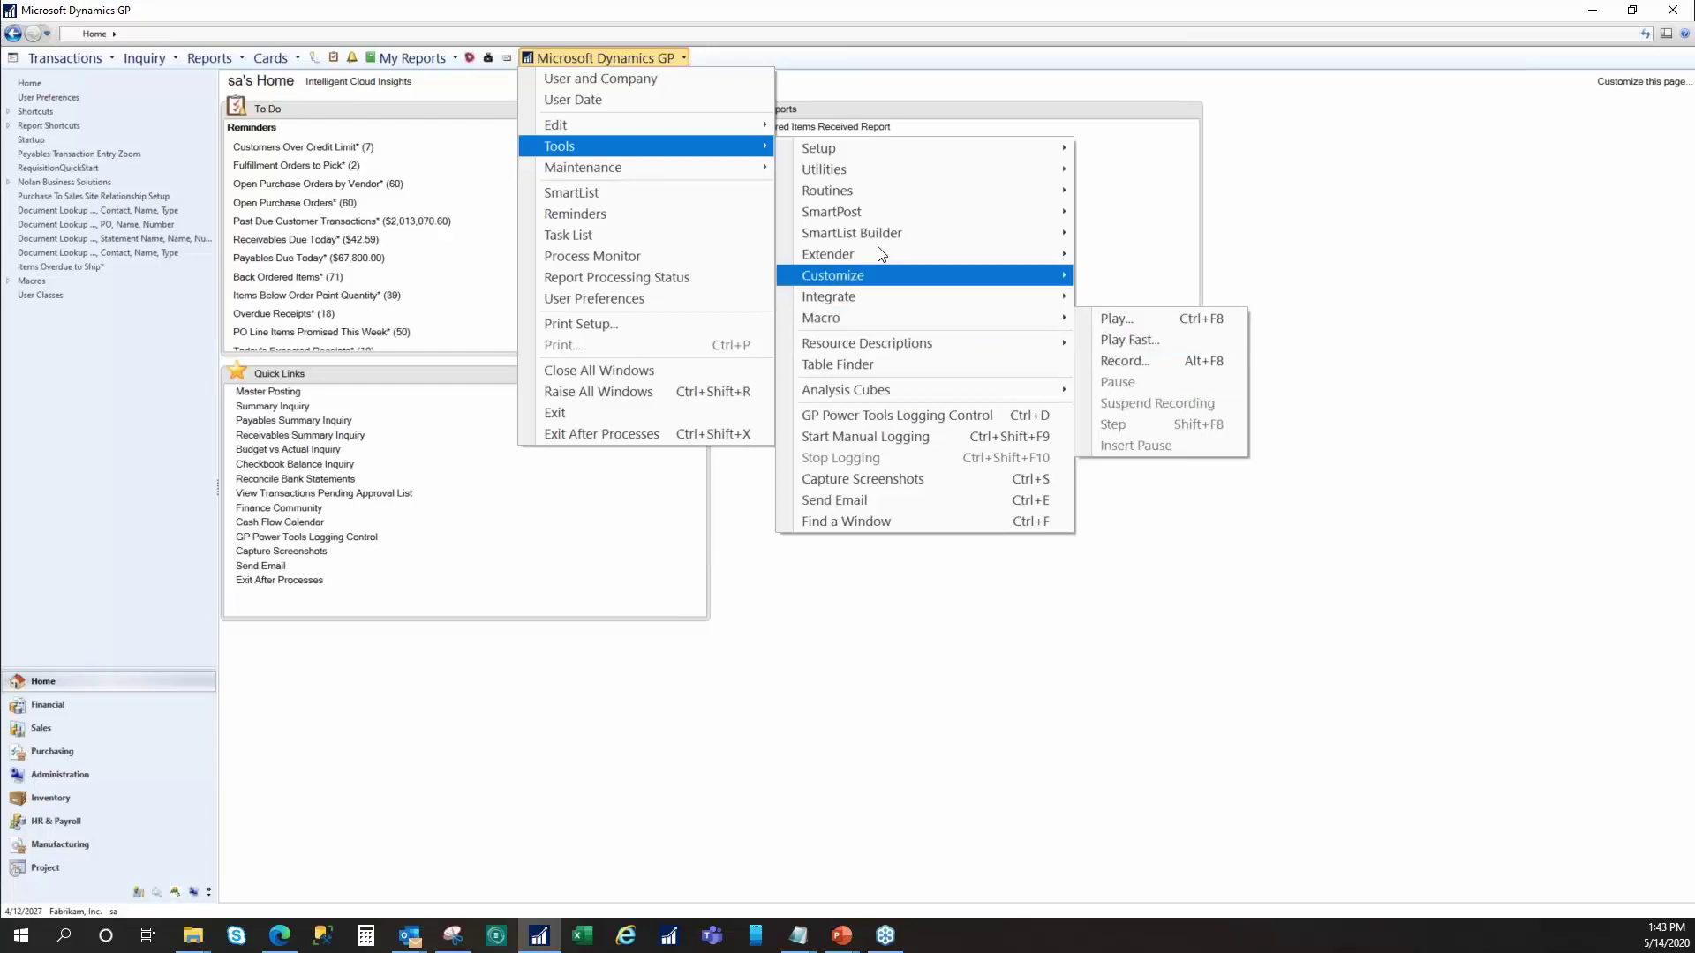
mouse_move(914, 324)
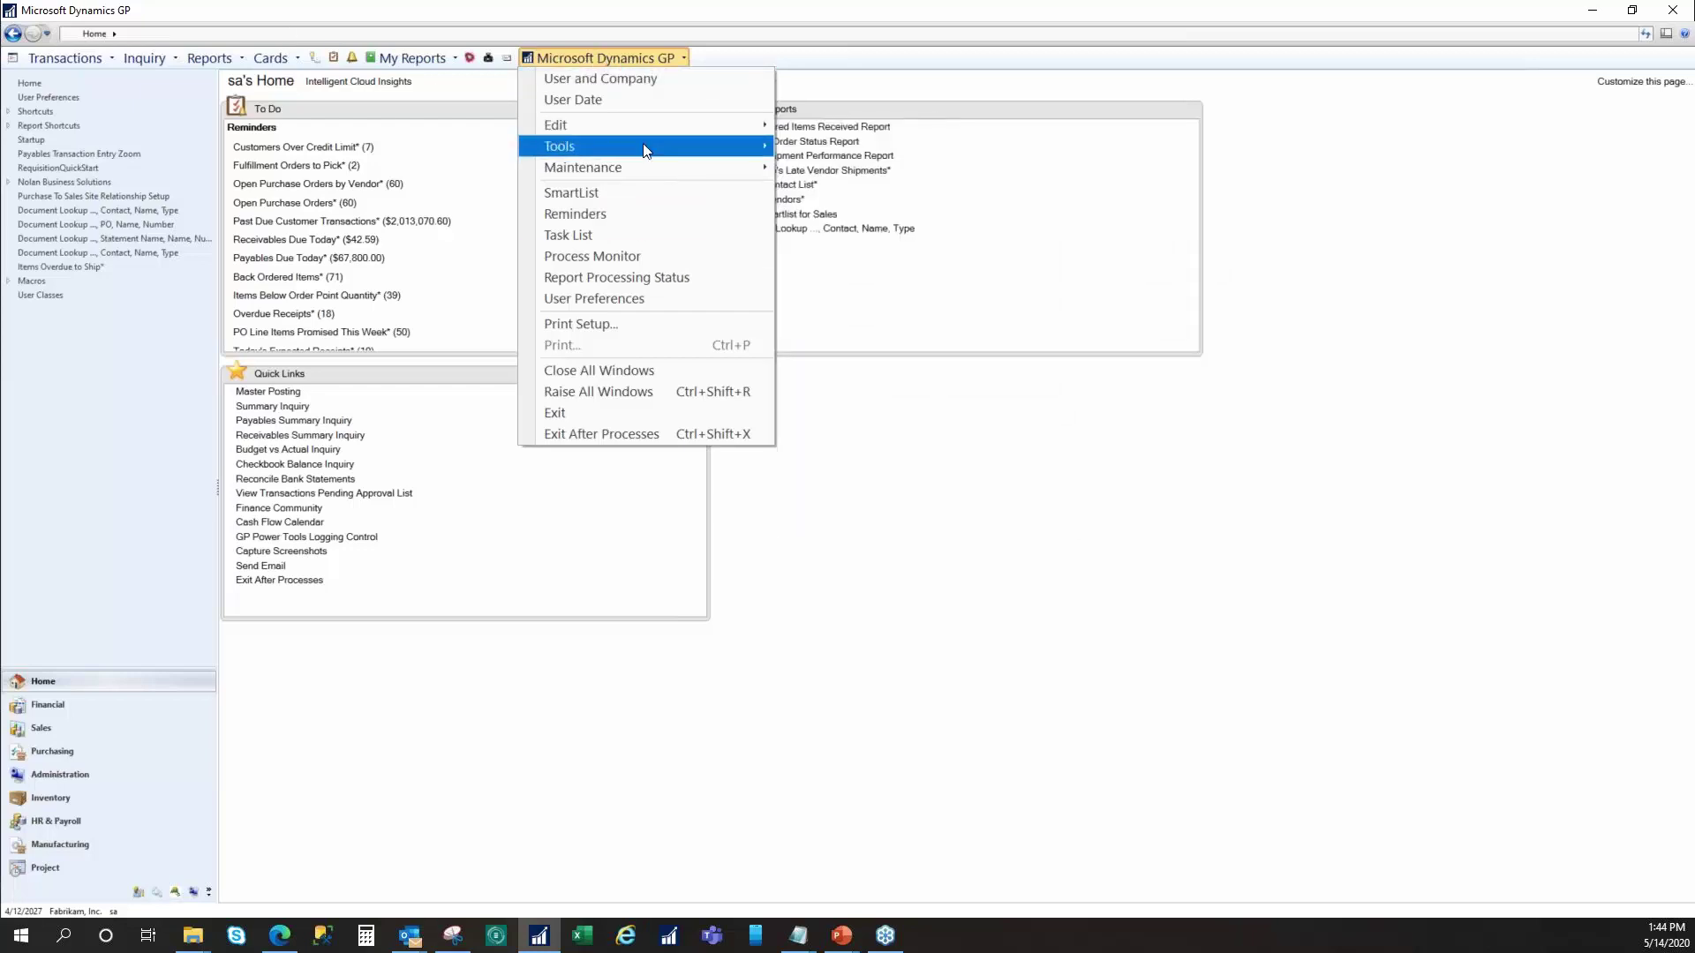
mouse_move(647, 147)
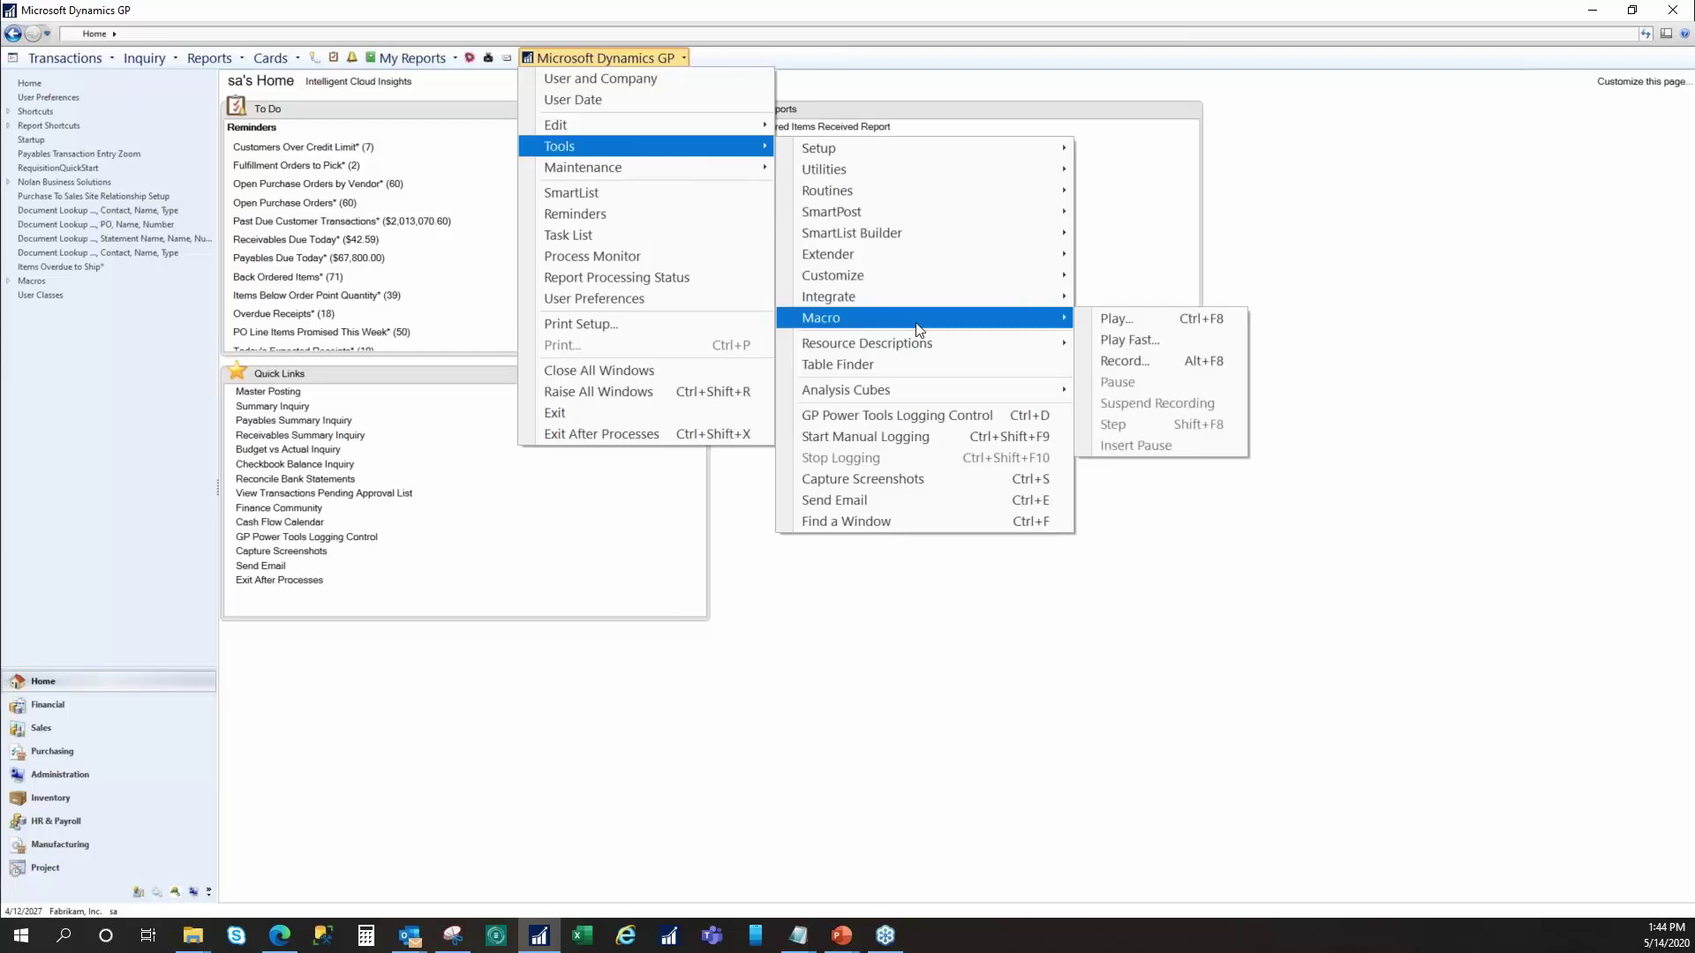
left_click(1131, 361)
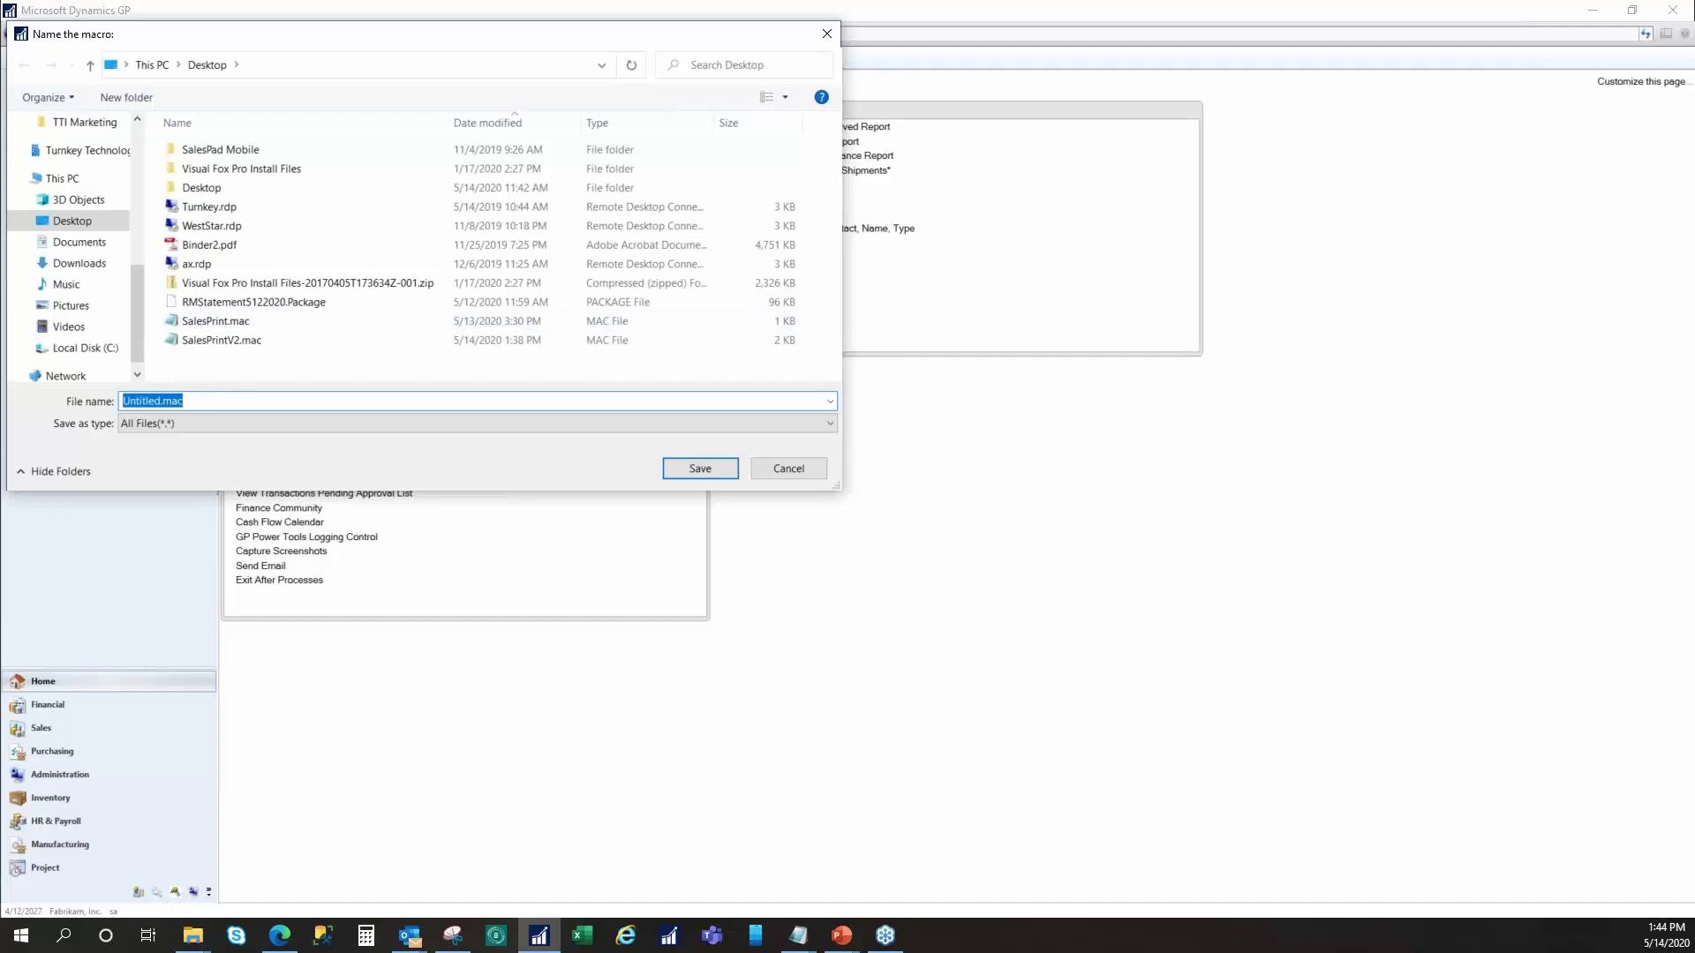
type("AutoSalesPrint.mac")
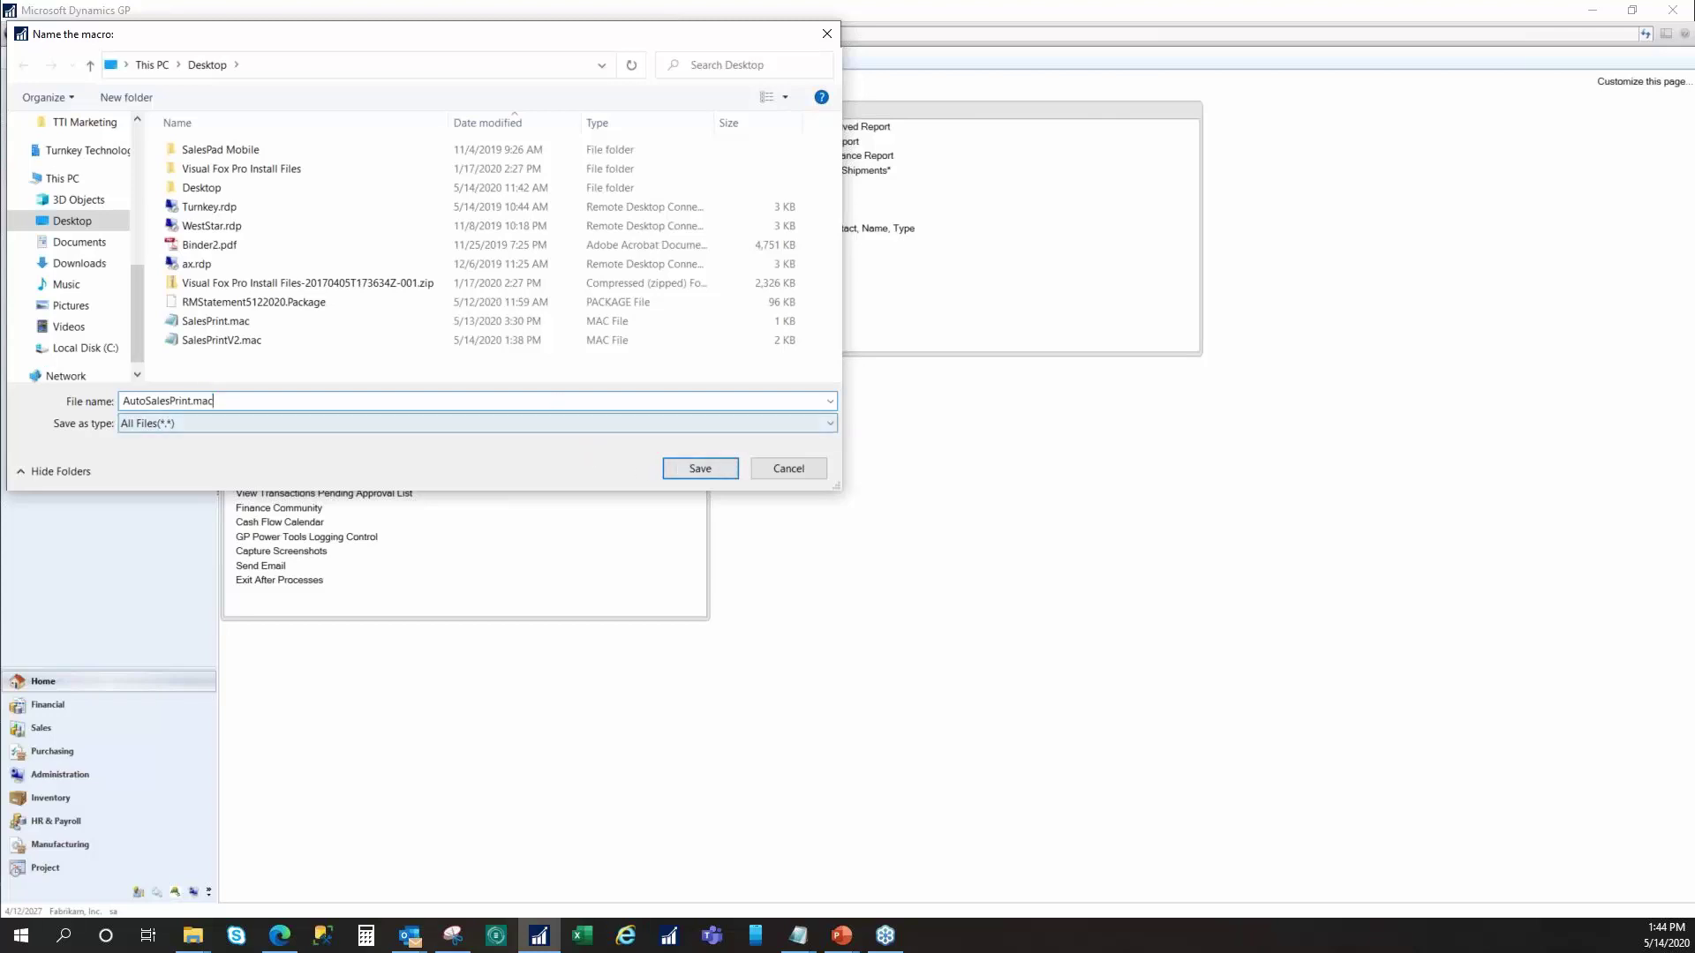
left_click(704, 476)
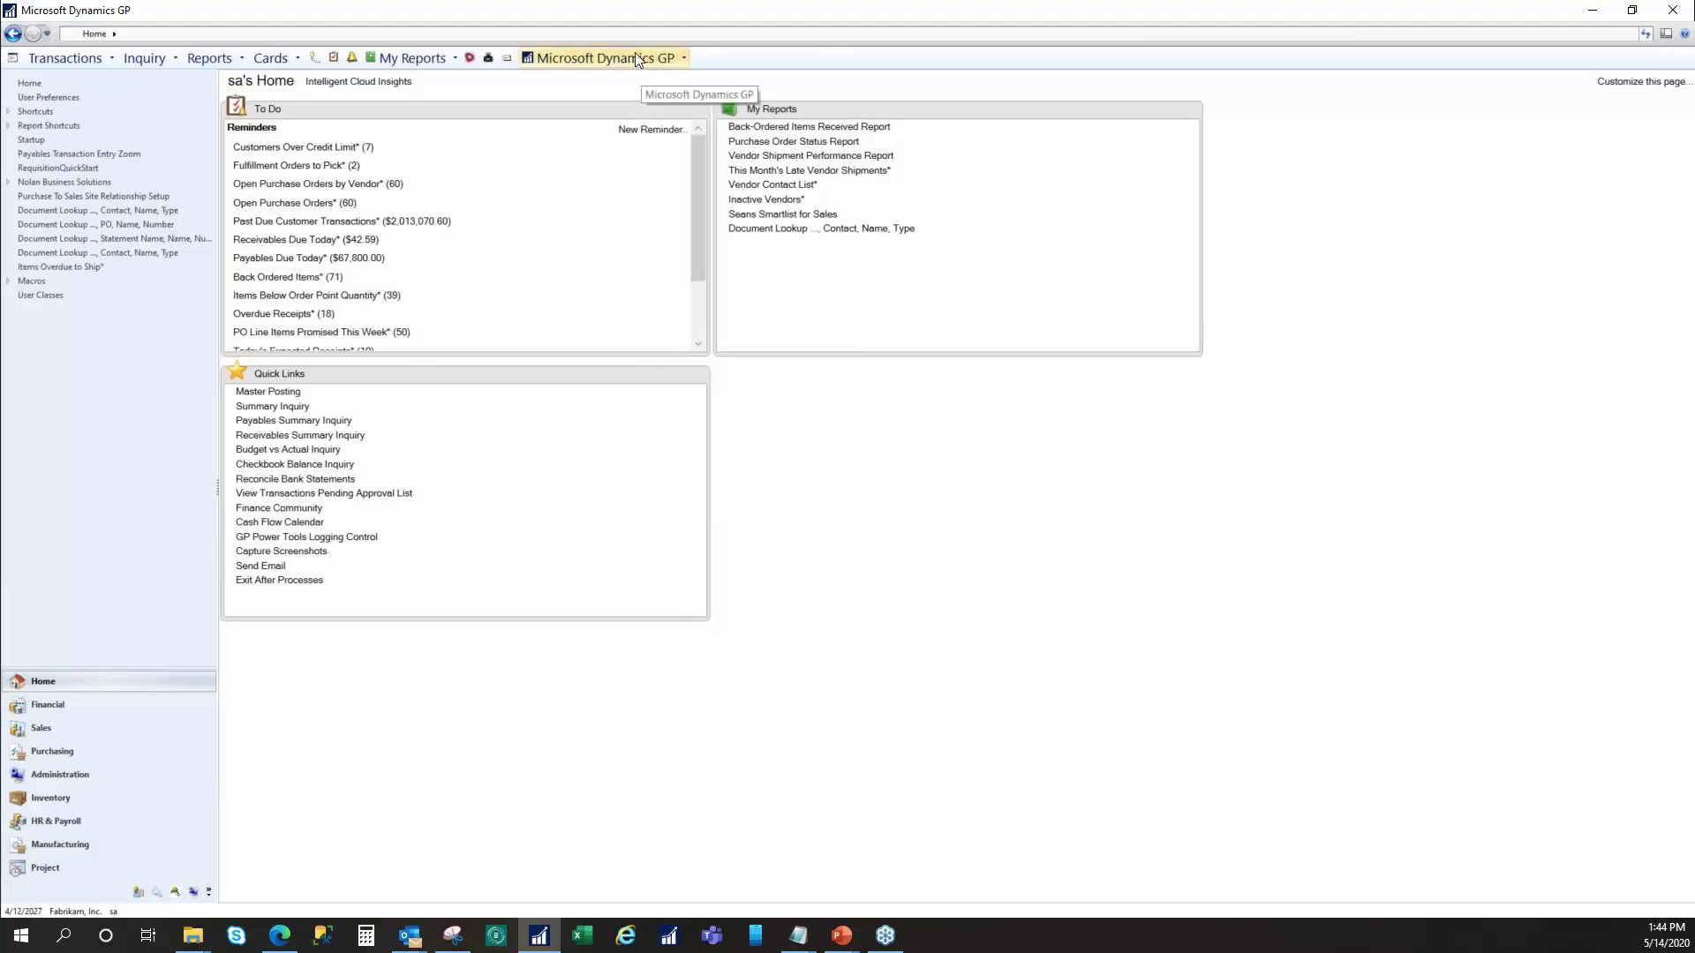
- Open Print Sales Documents from the sales transactions, set the document type to Invoice, and include Document and Packing Slip
left_click(90, 58)
mouse_move(114, 100)
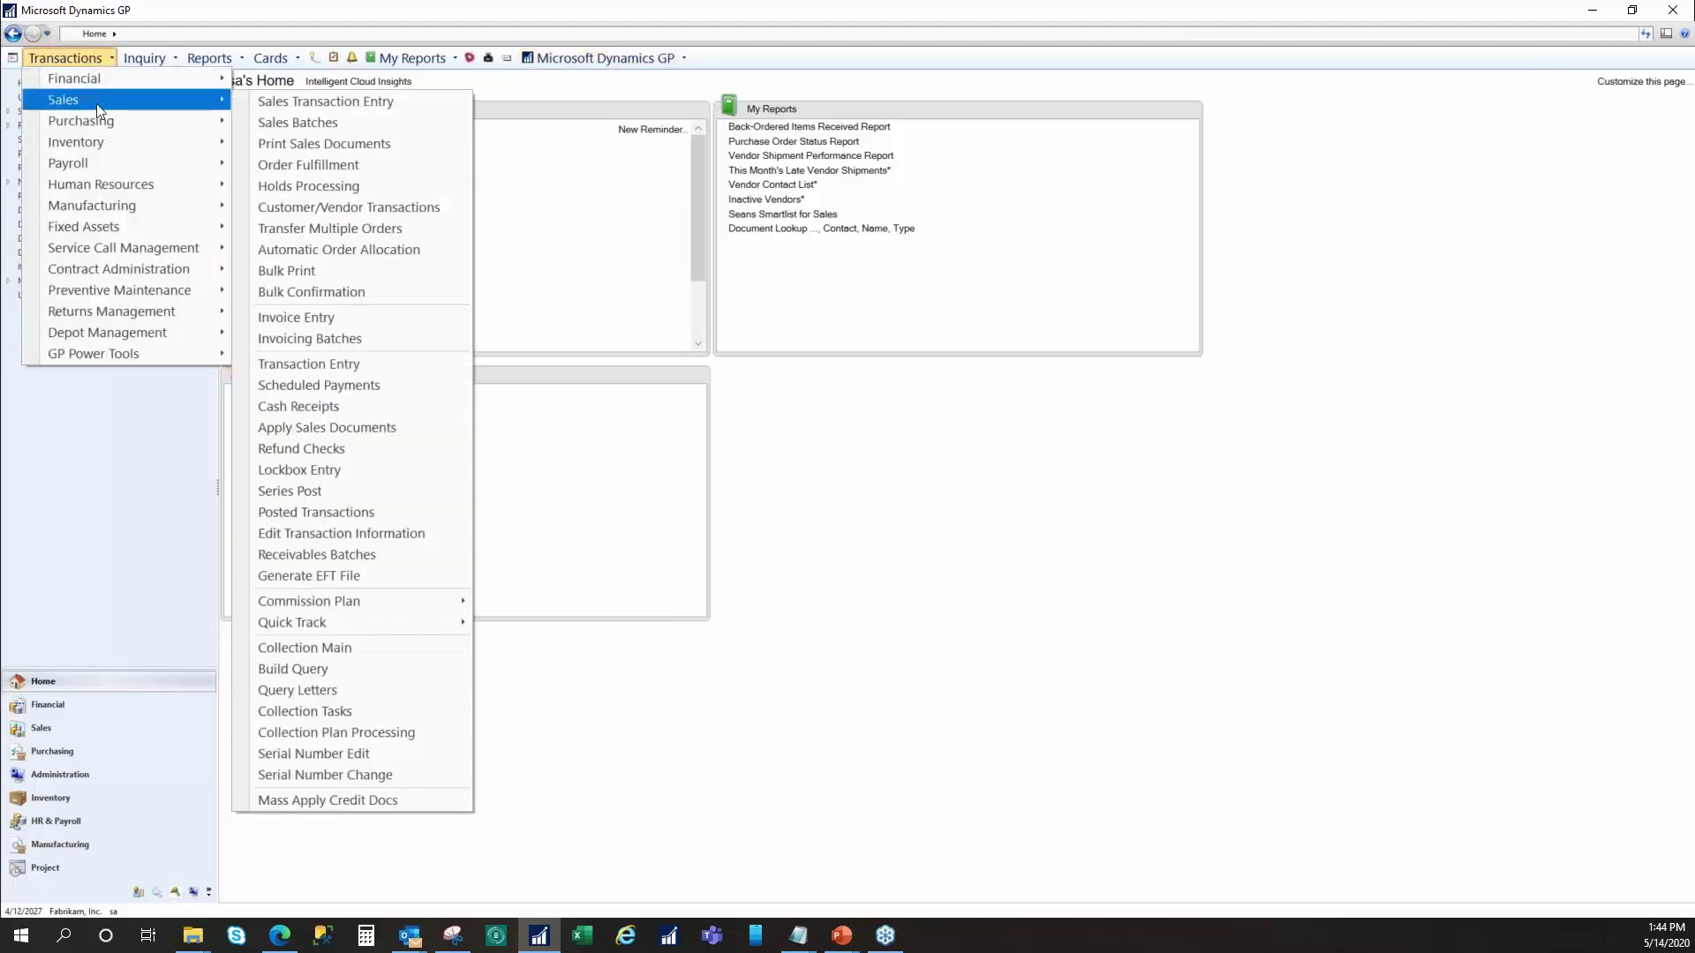
left_click(367, 143)
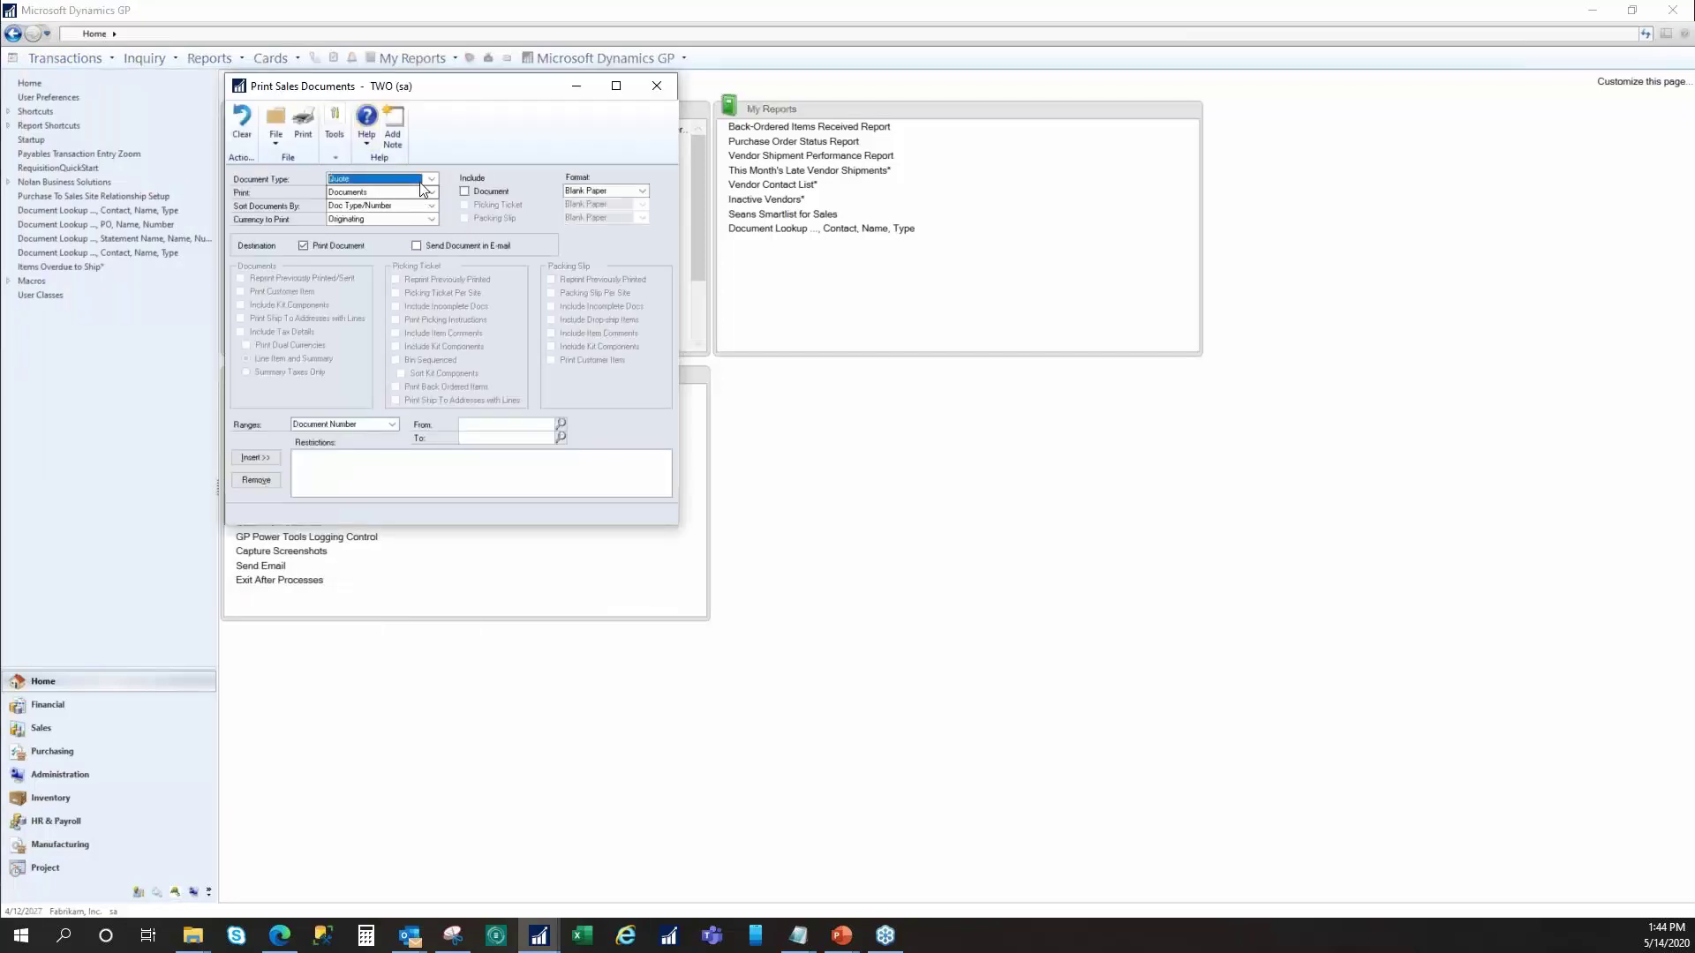
left_click(432, 183)
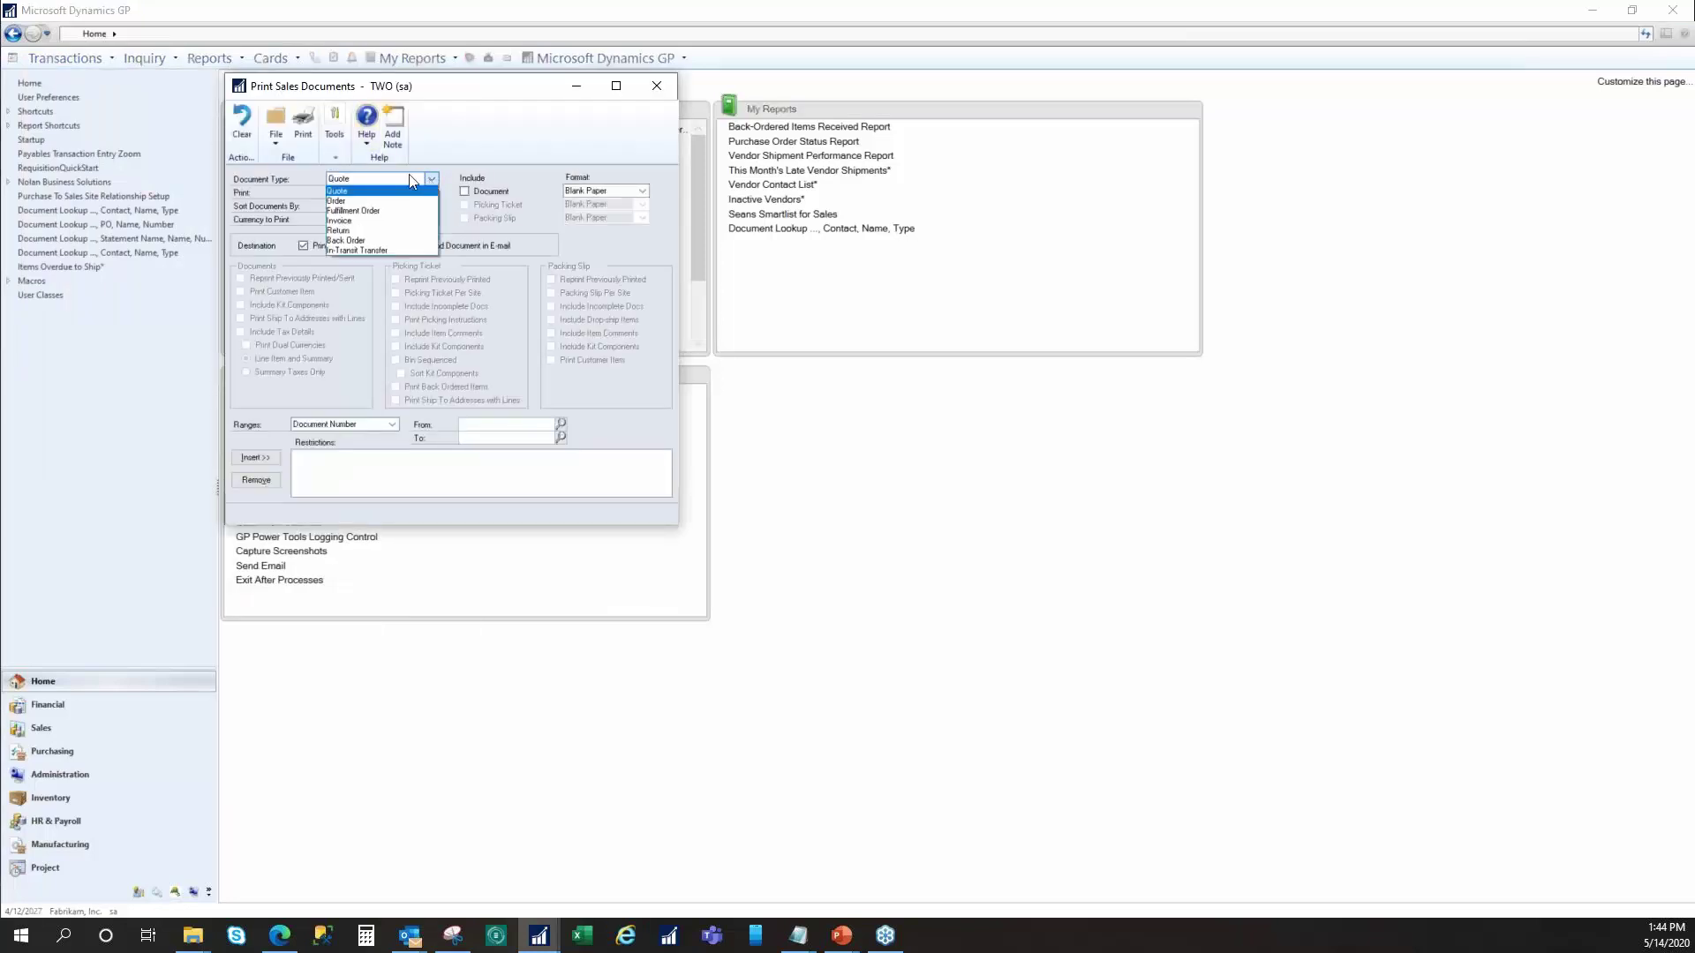
left_click(359, 217)
left_click(465, 192)
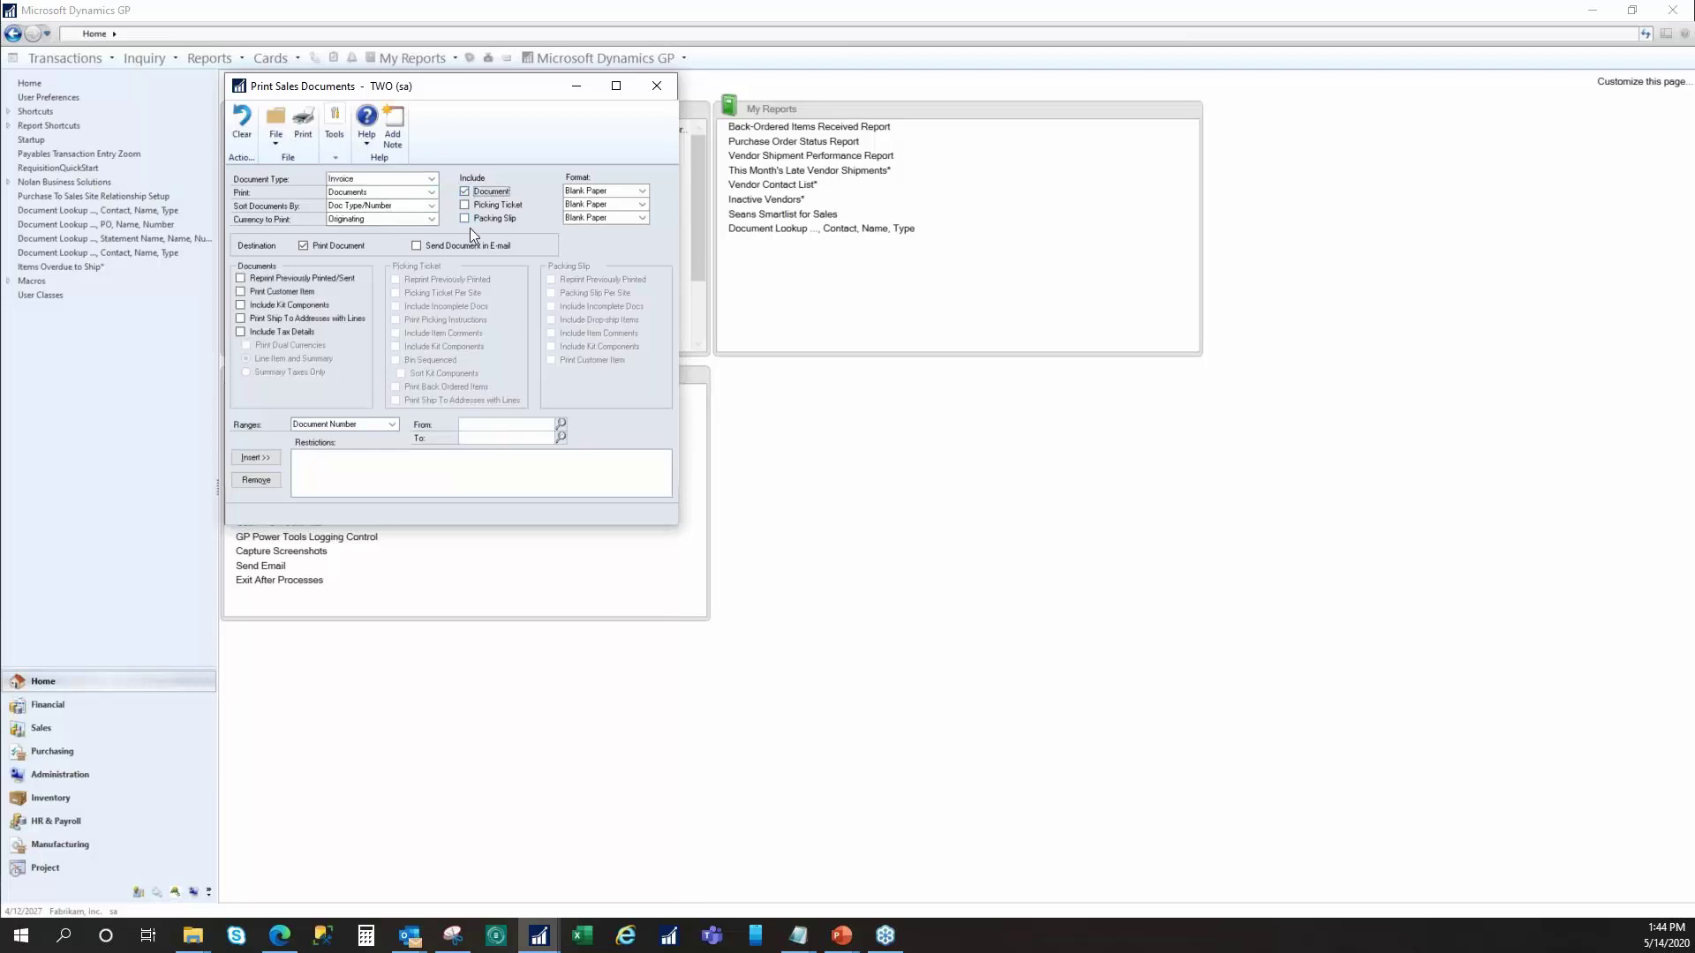
left_click(465, 219)
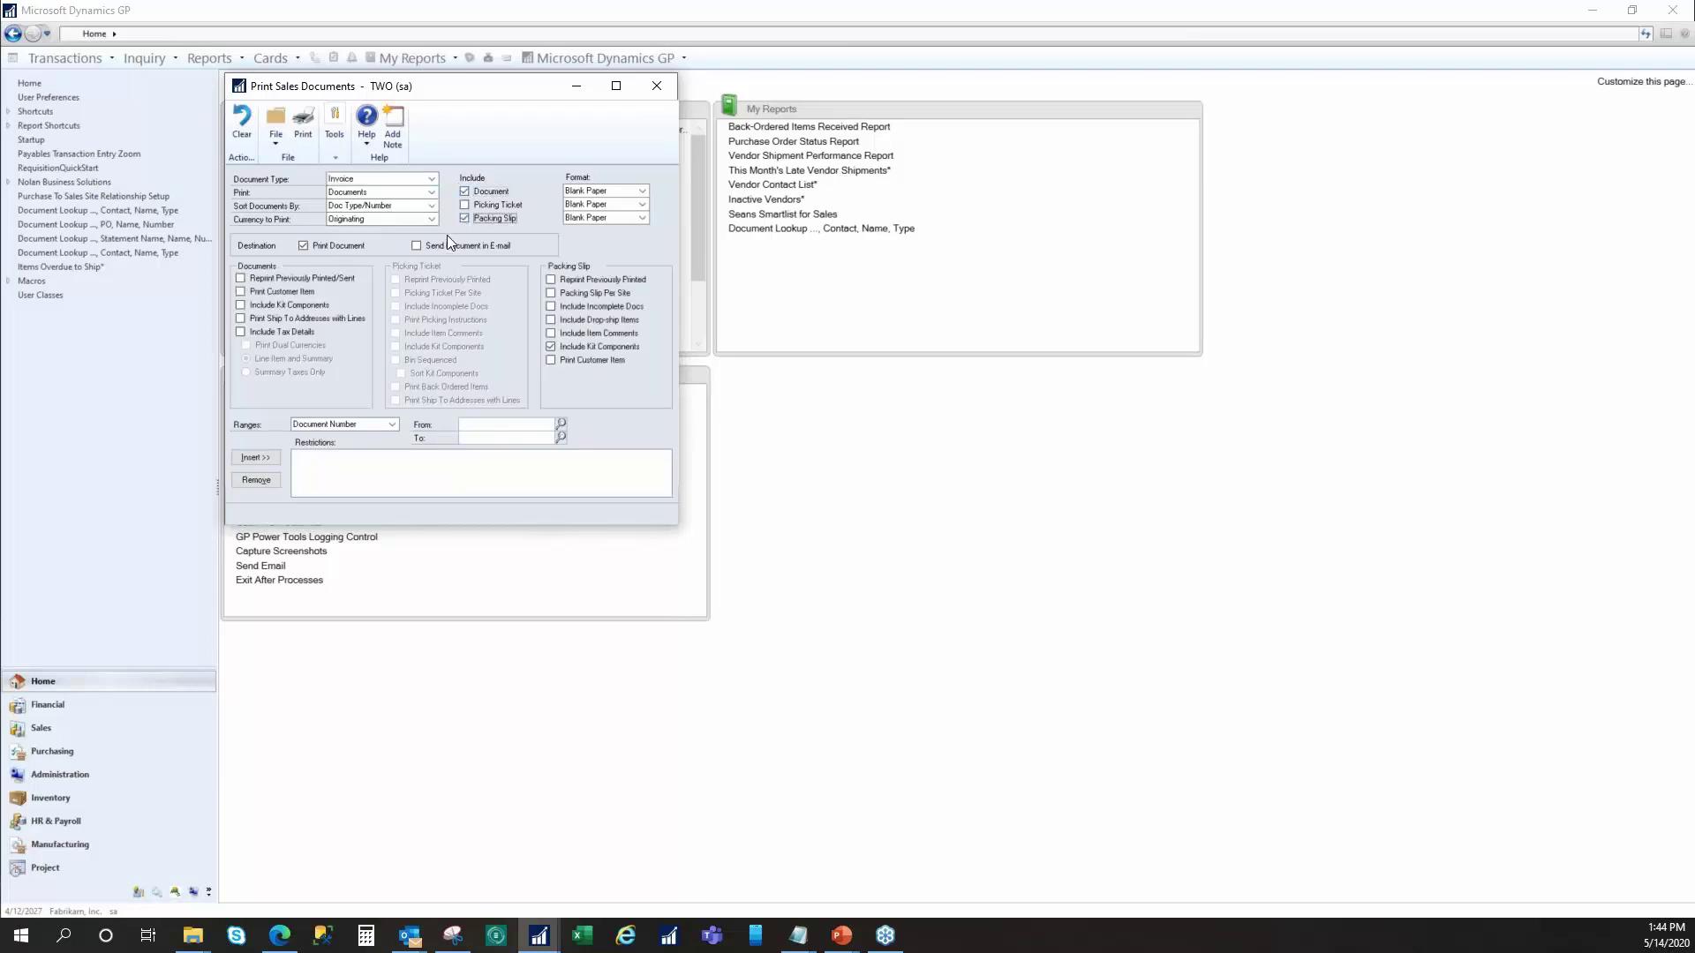
- Enable Send Document in E-mail and the document options Reprint Previously Printed/Sent, Print Customer Item and Print Ship To Addresses with Lines
left_click(448, 243)
left_click(255, 278)
left_click(248, 292)
left_click(242, 318)
- Enable the packing slip options Reprint Previously Printed, Packing Slip Per Site and Print Customer Item
left_click(556, 280)
left_click(553, 294)
left_click(550, 359)
- Insert a Batch range restriction from TEST to TEST
left_click(345, 425)
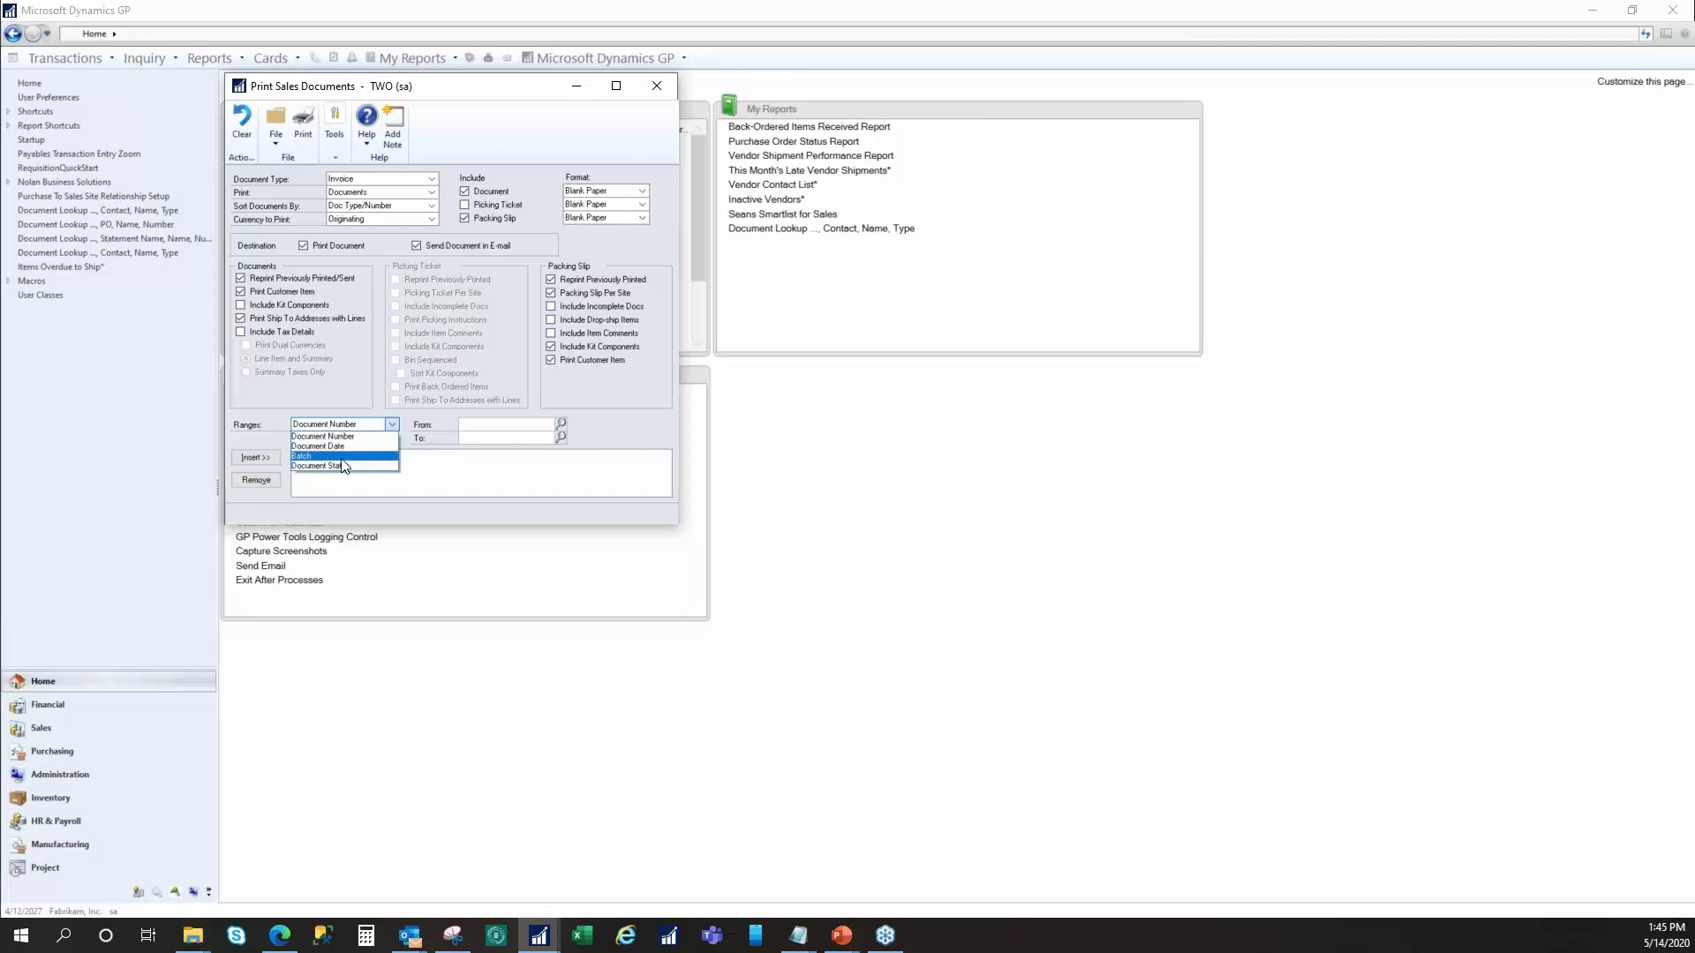
left_click(345, 461)
left_click(471, 425)
type("TEST")
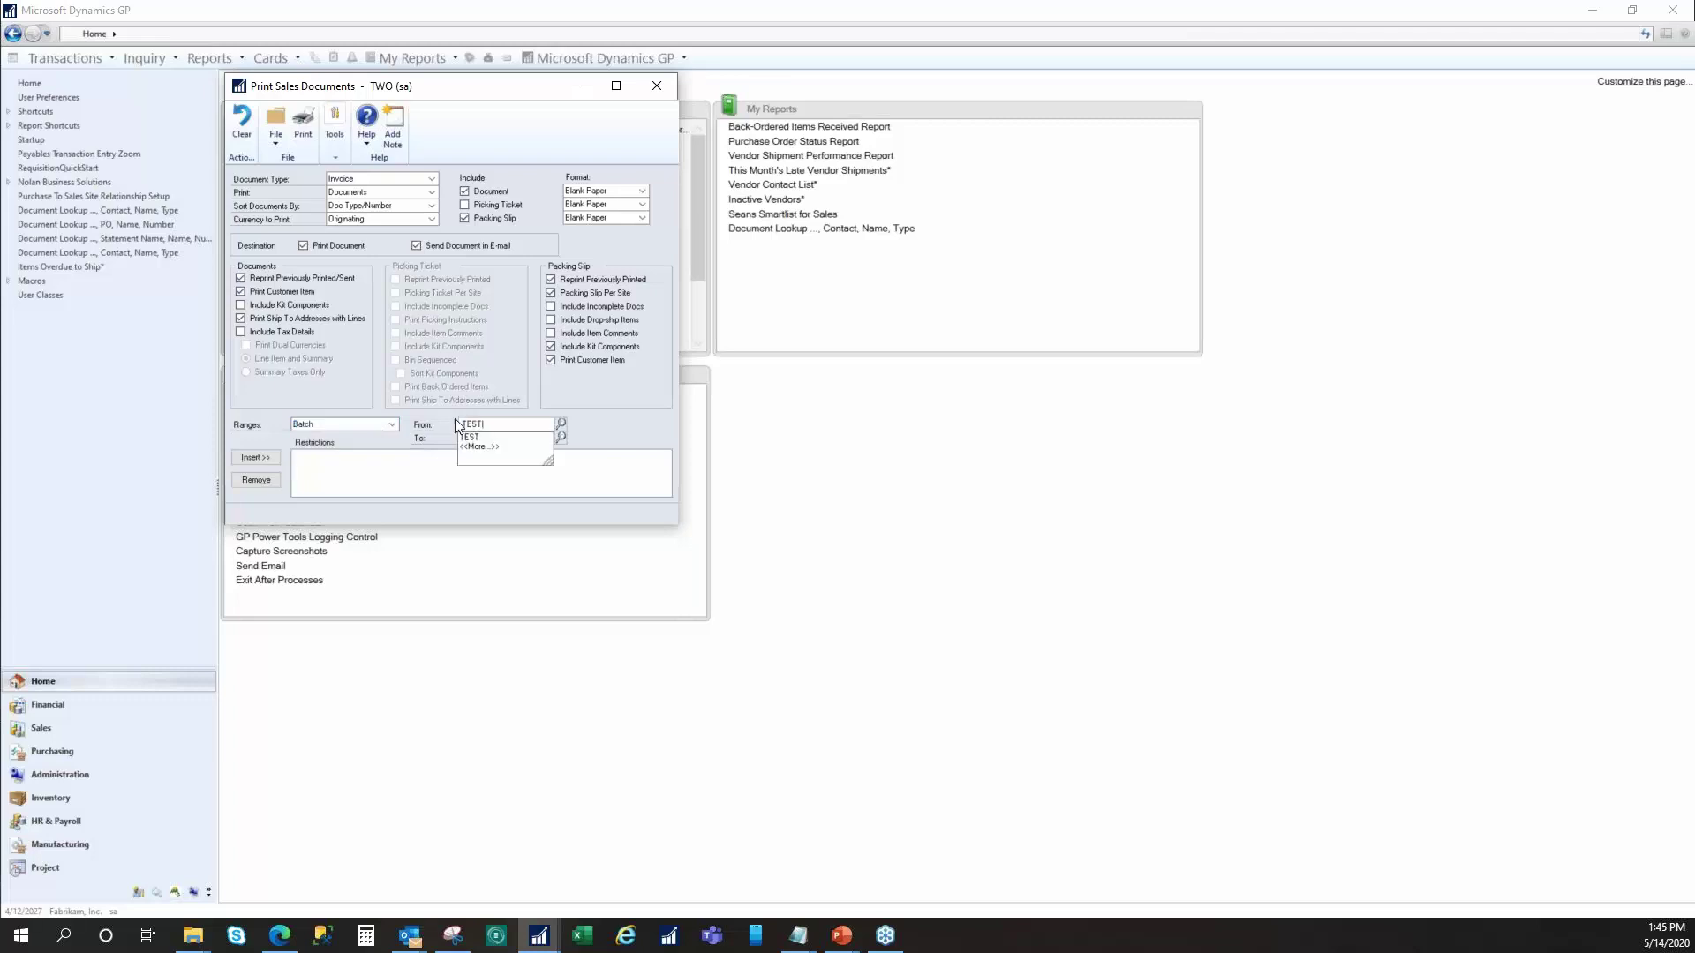
left_click(509, 442)
left_click(267, 461)
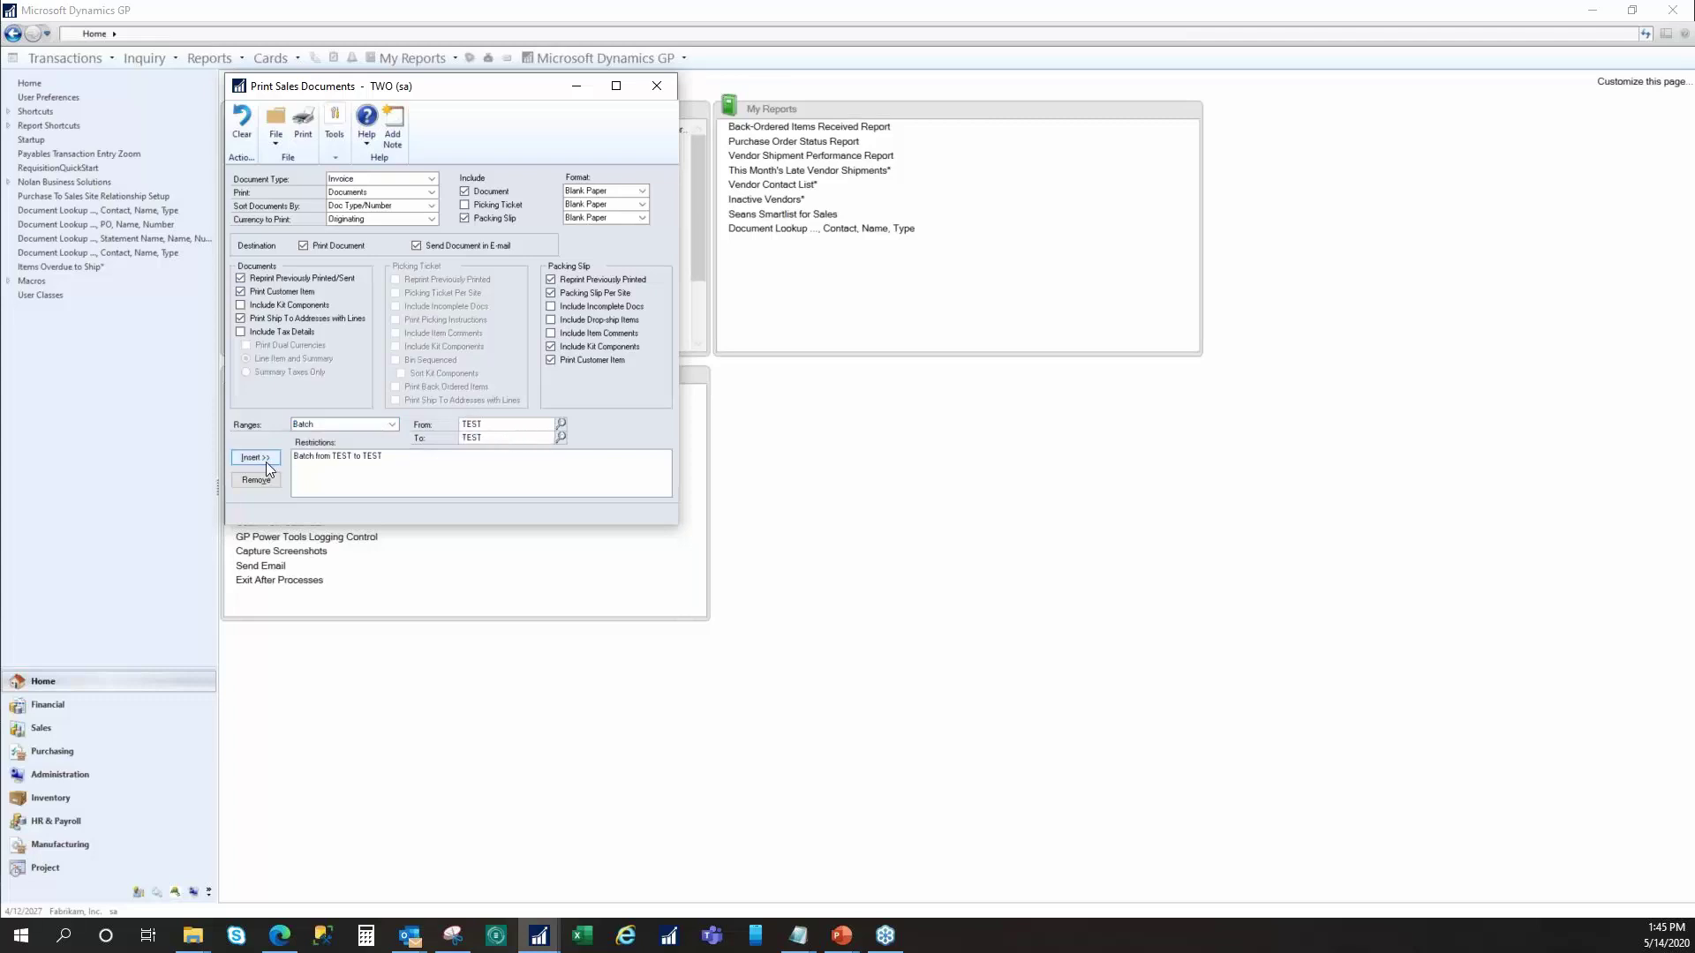
- Stop recording the macro and close Print Sales Documents without printing
left_click(336, 128)
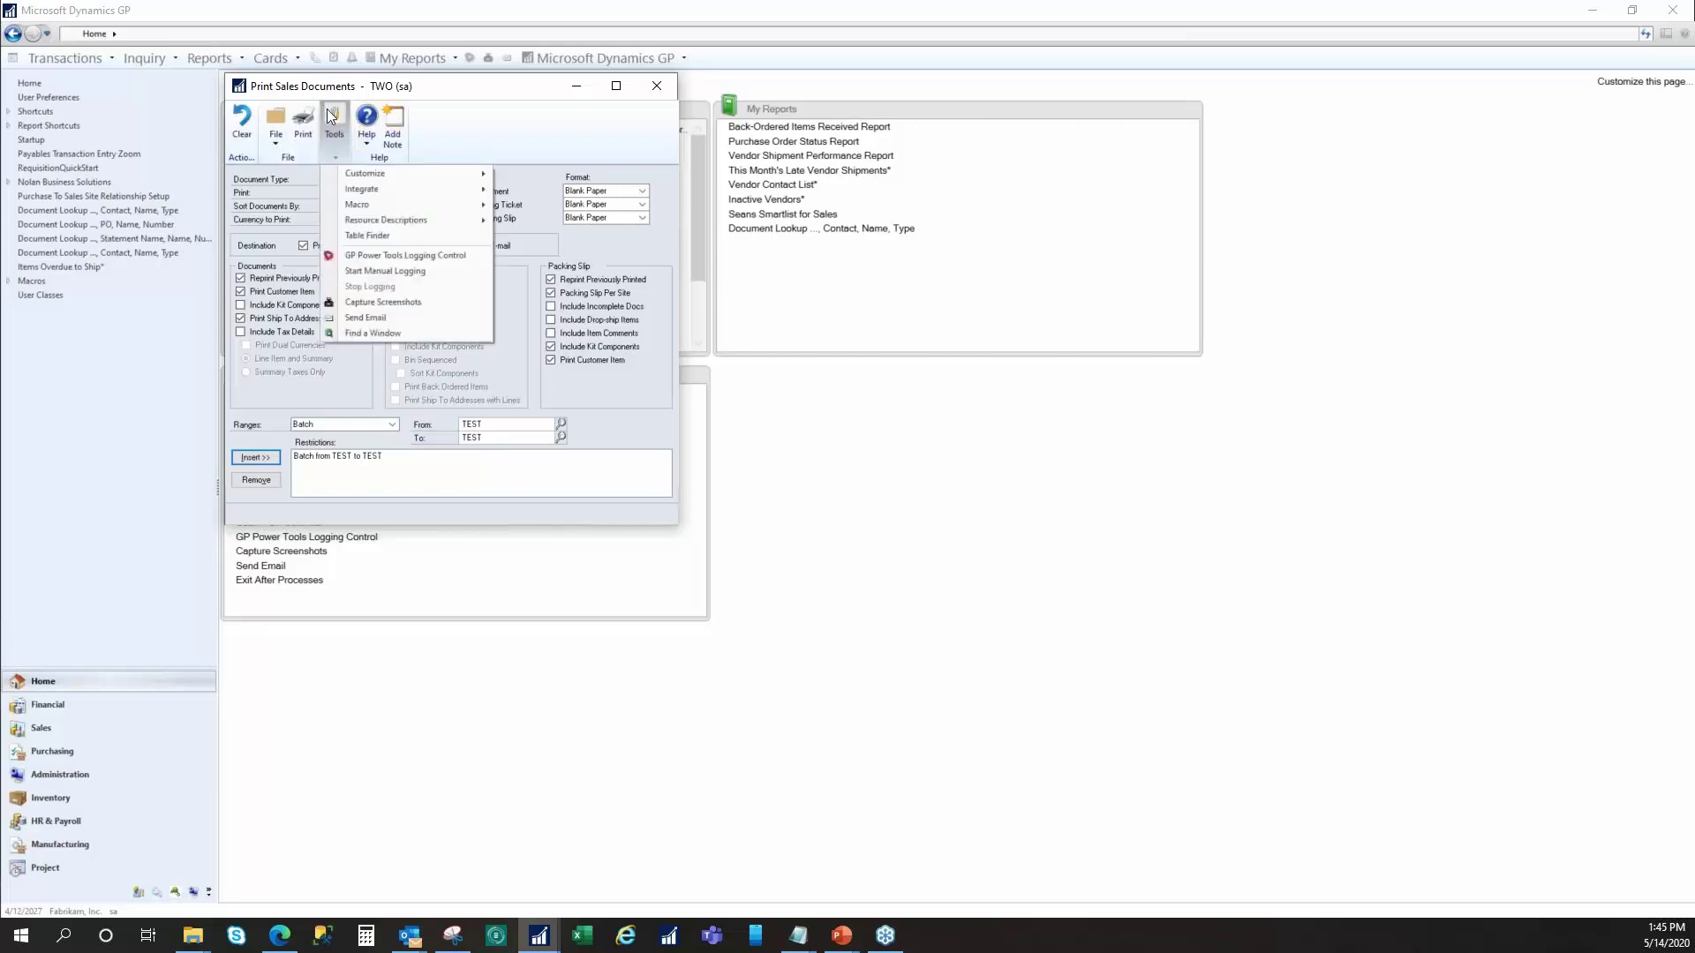
mouse_move(370, 209)
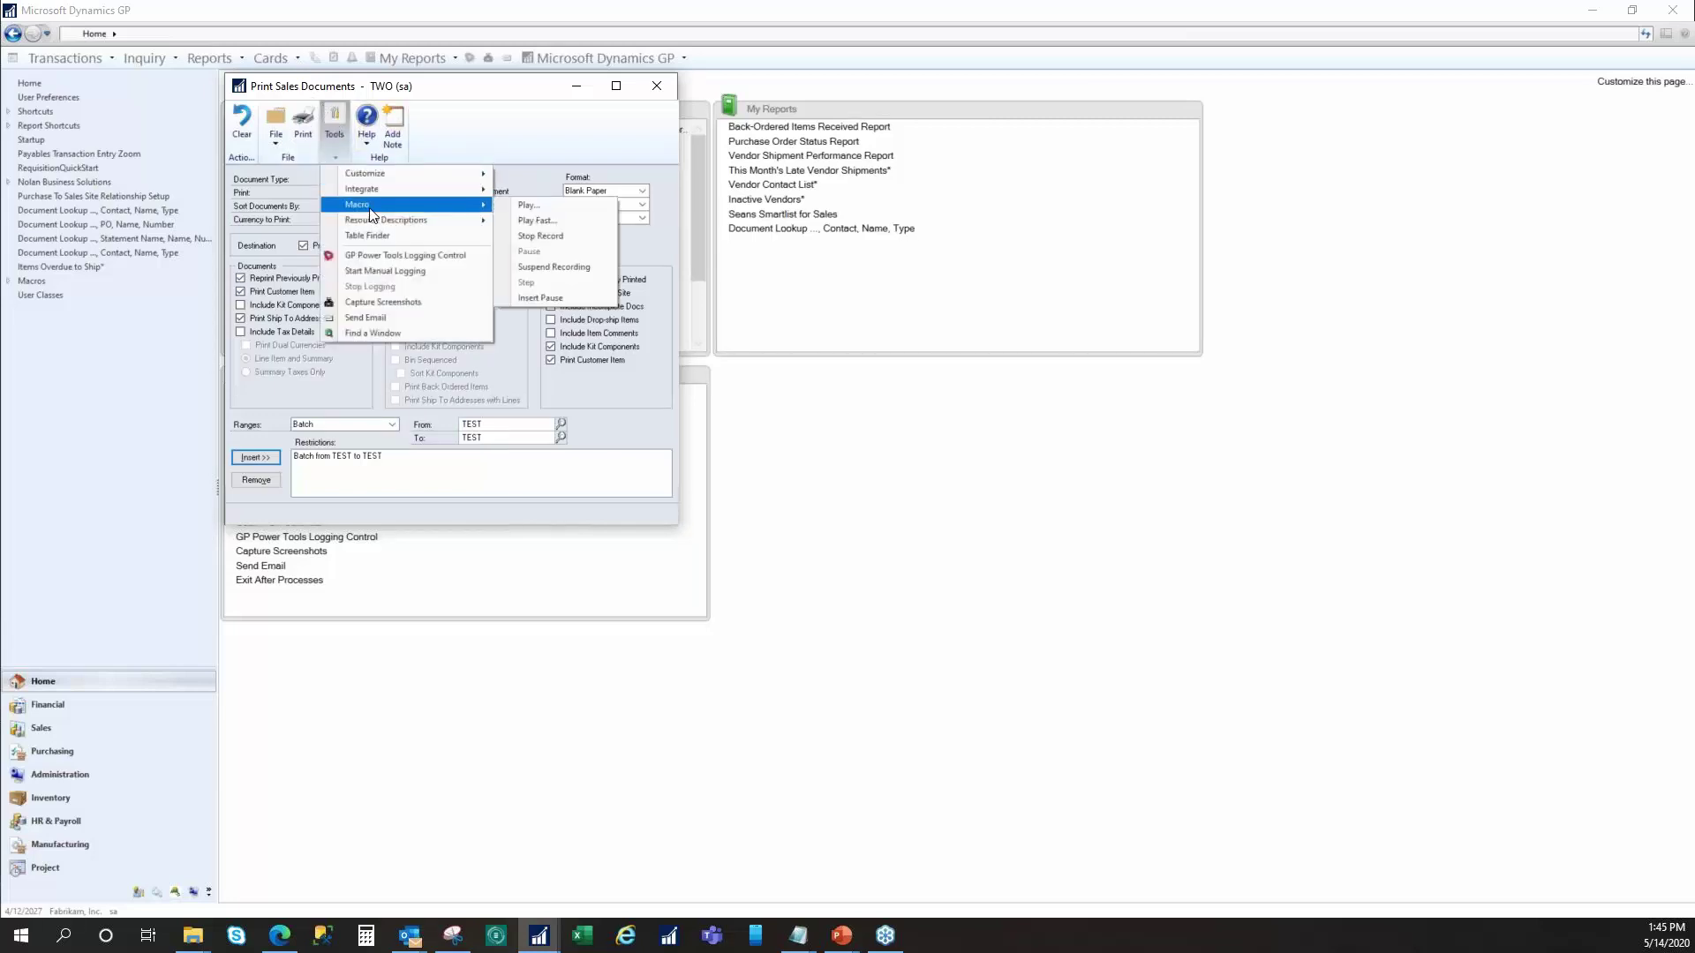
left_click(580, 234)
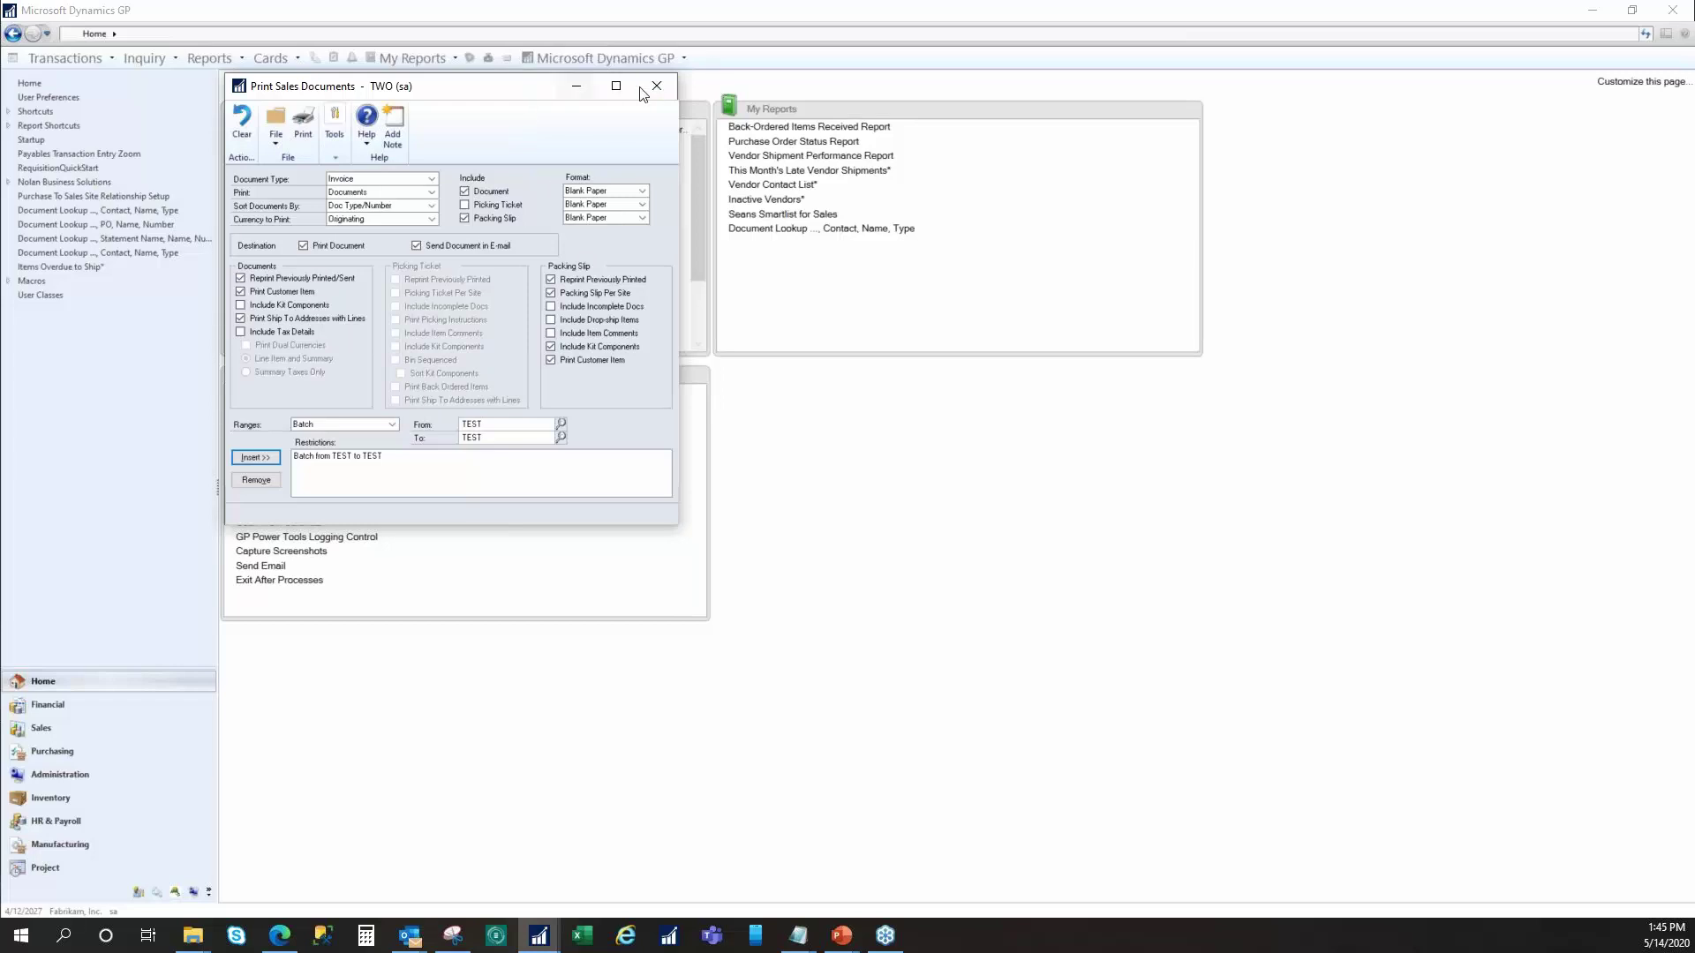
left_click(674, 96)
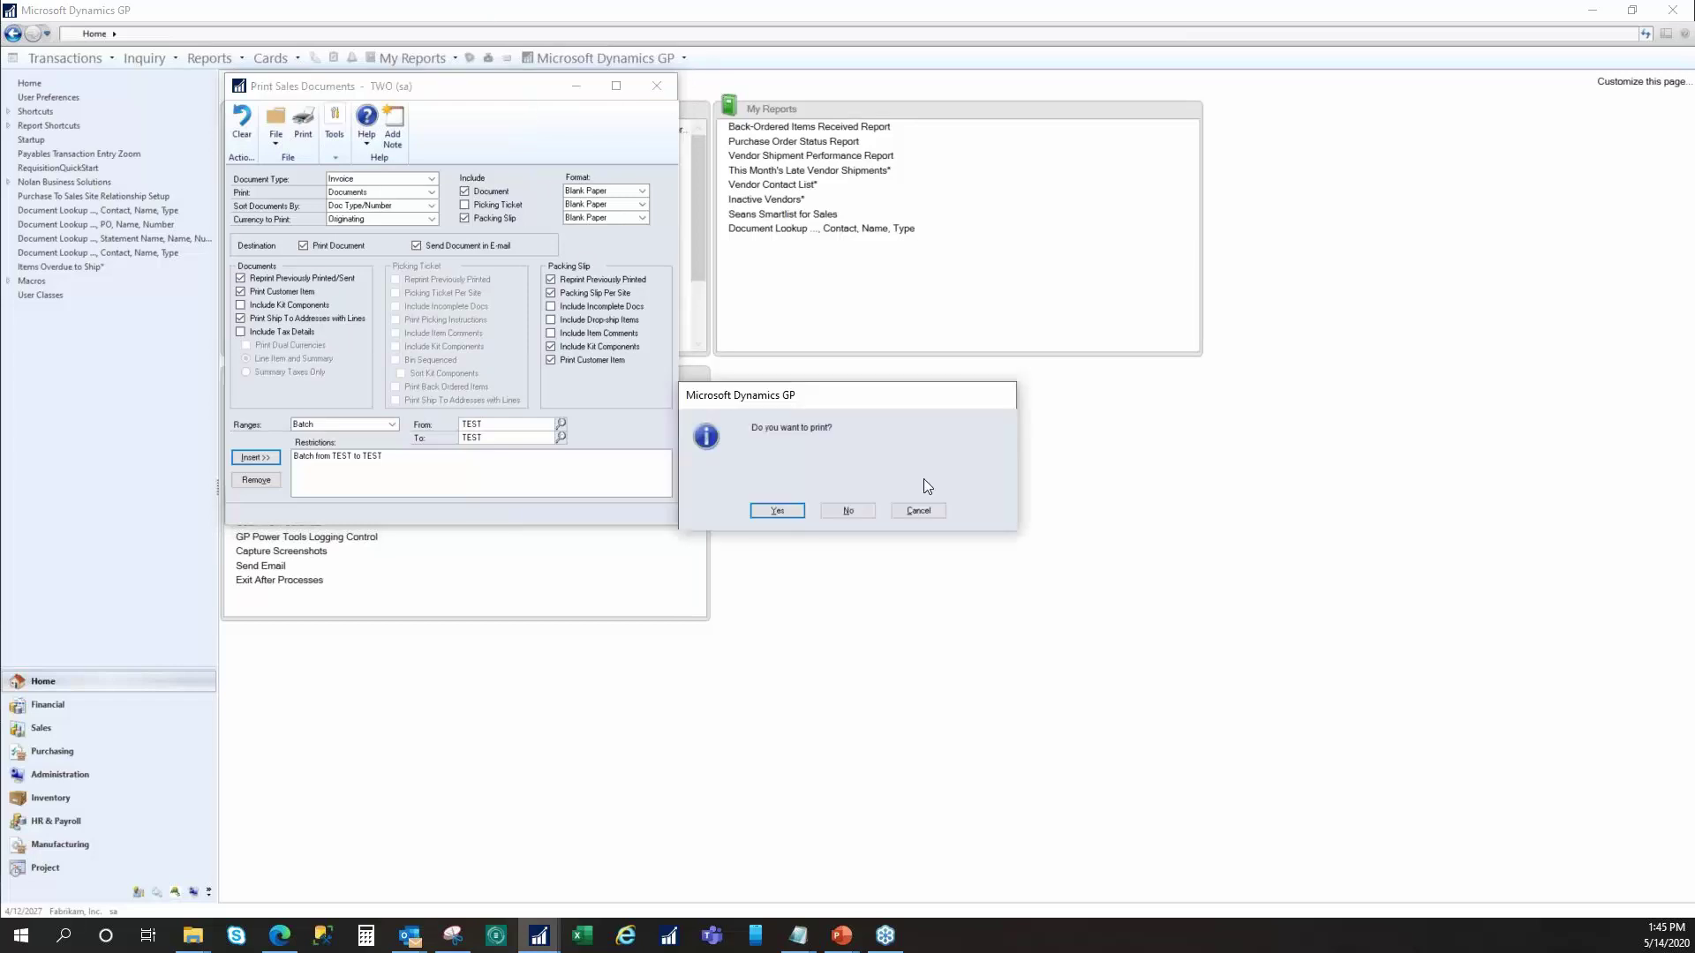
left_click(861, 513)
left_click(570, 61)
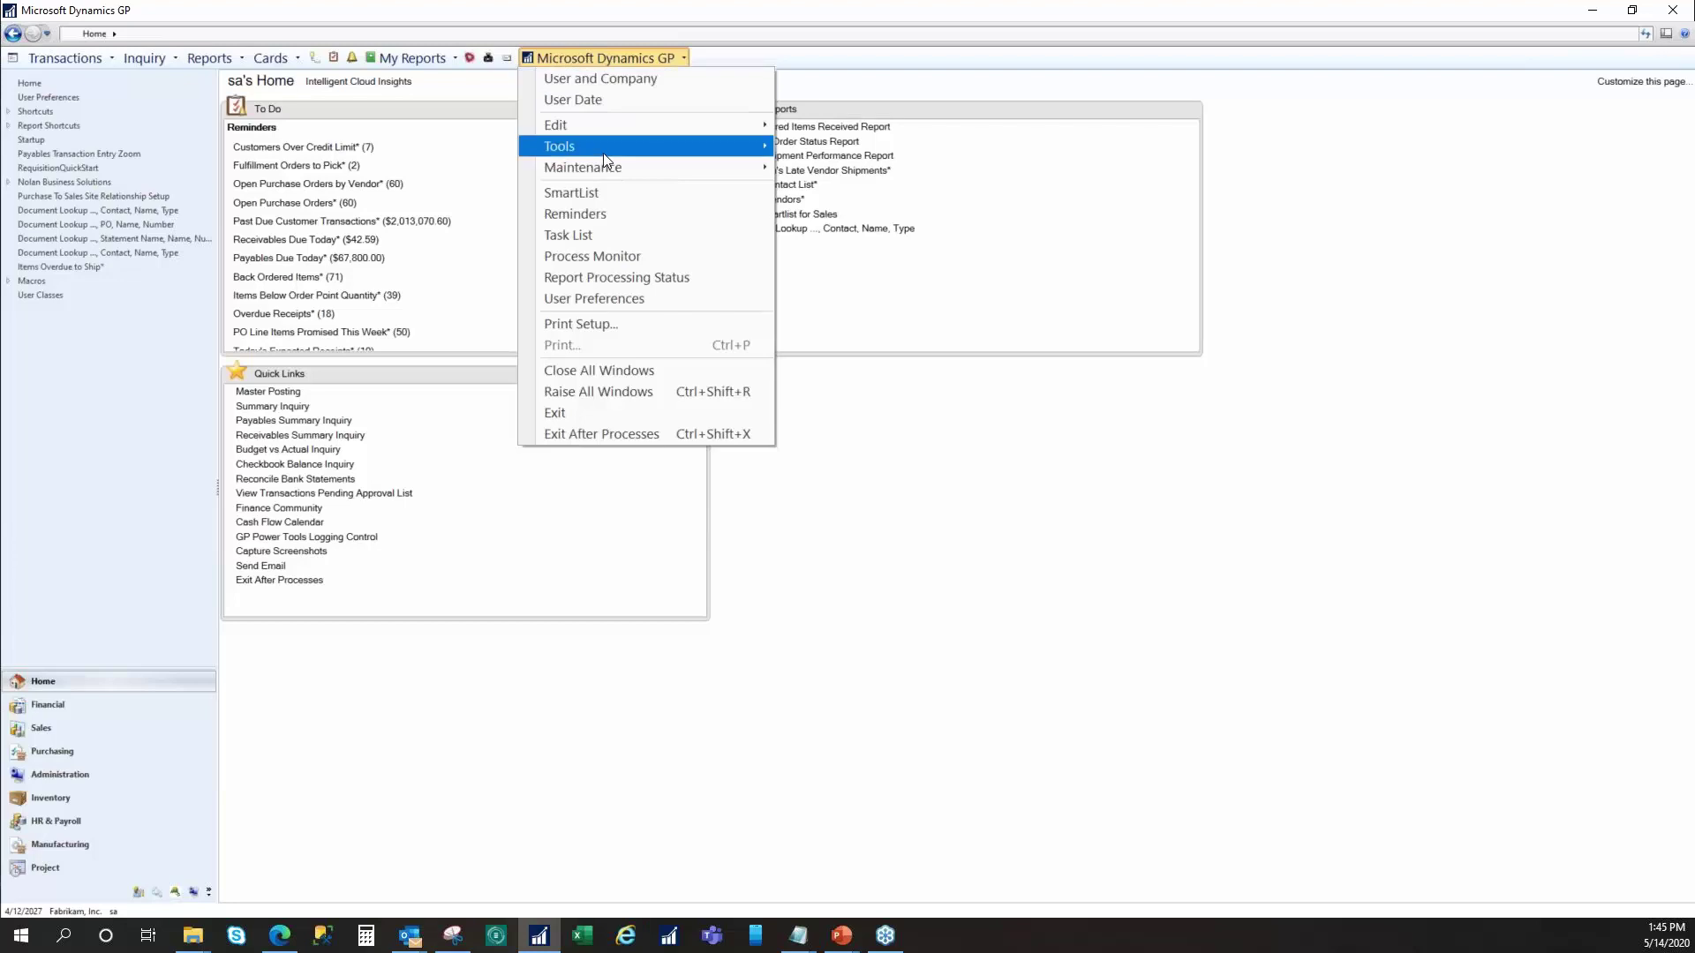
mouse_move(604, 150)
left_click(530, 712)
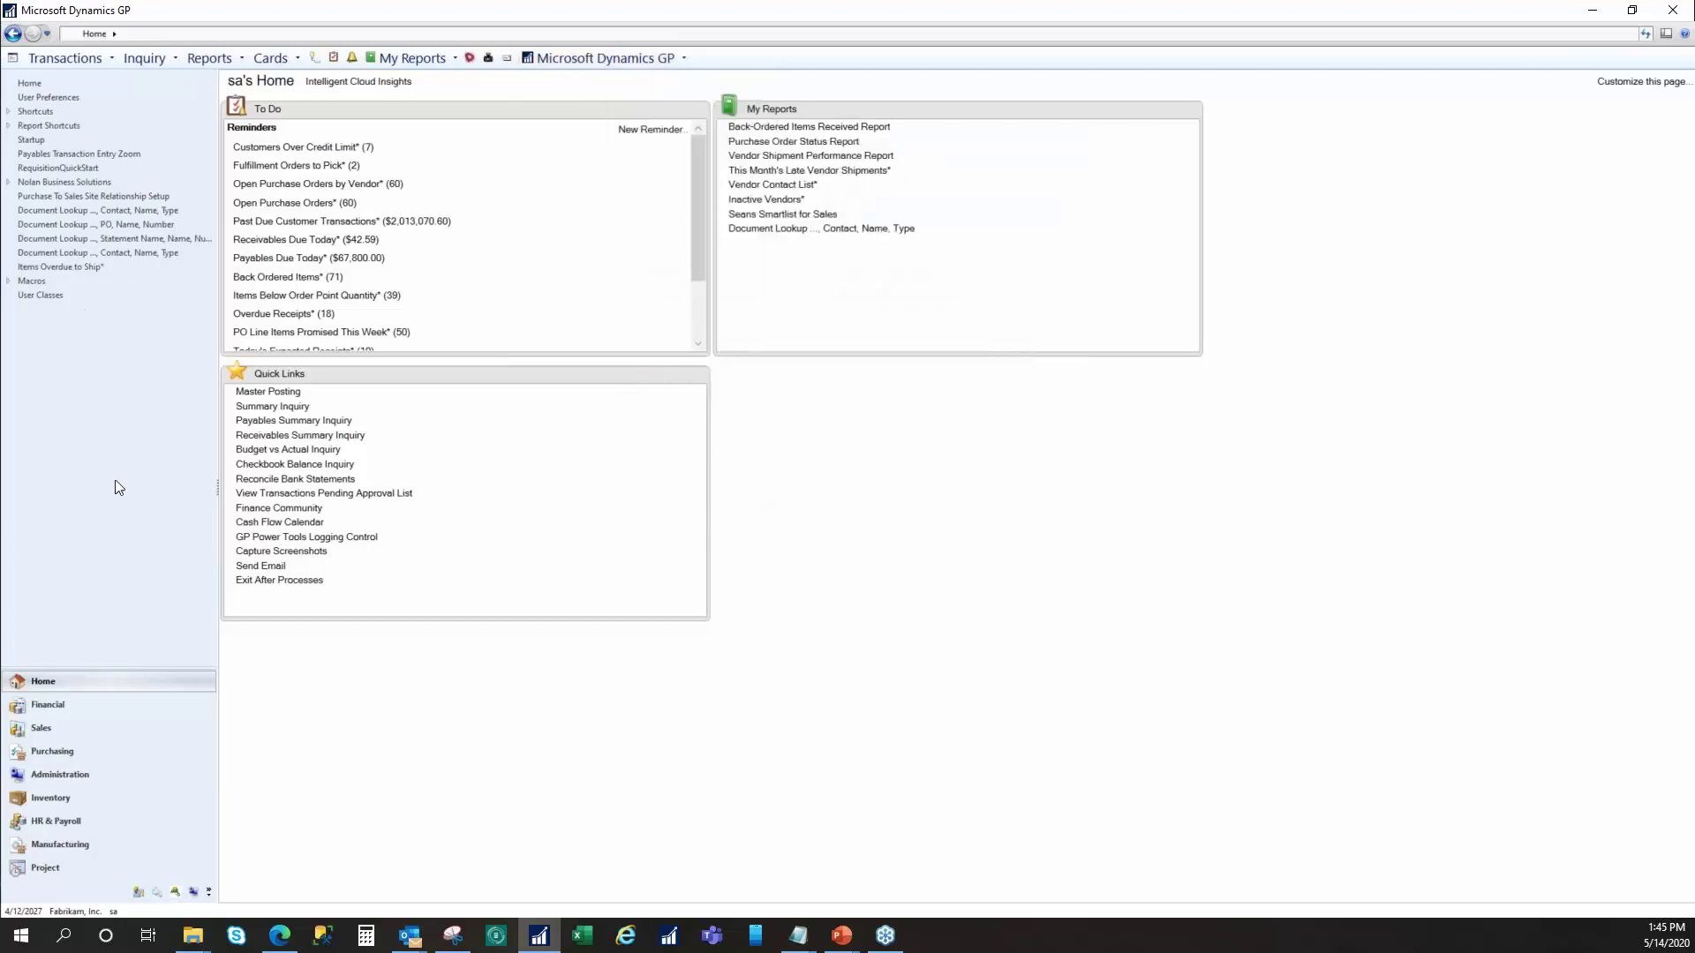
- Start a new macro shortcut in the Home shortcut list and select AutoSalesPrint.mac from the Desktop as its macro file
right_click(113, 413)
mouse_move(205, 422)
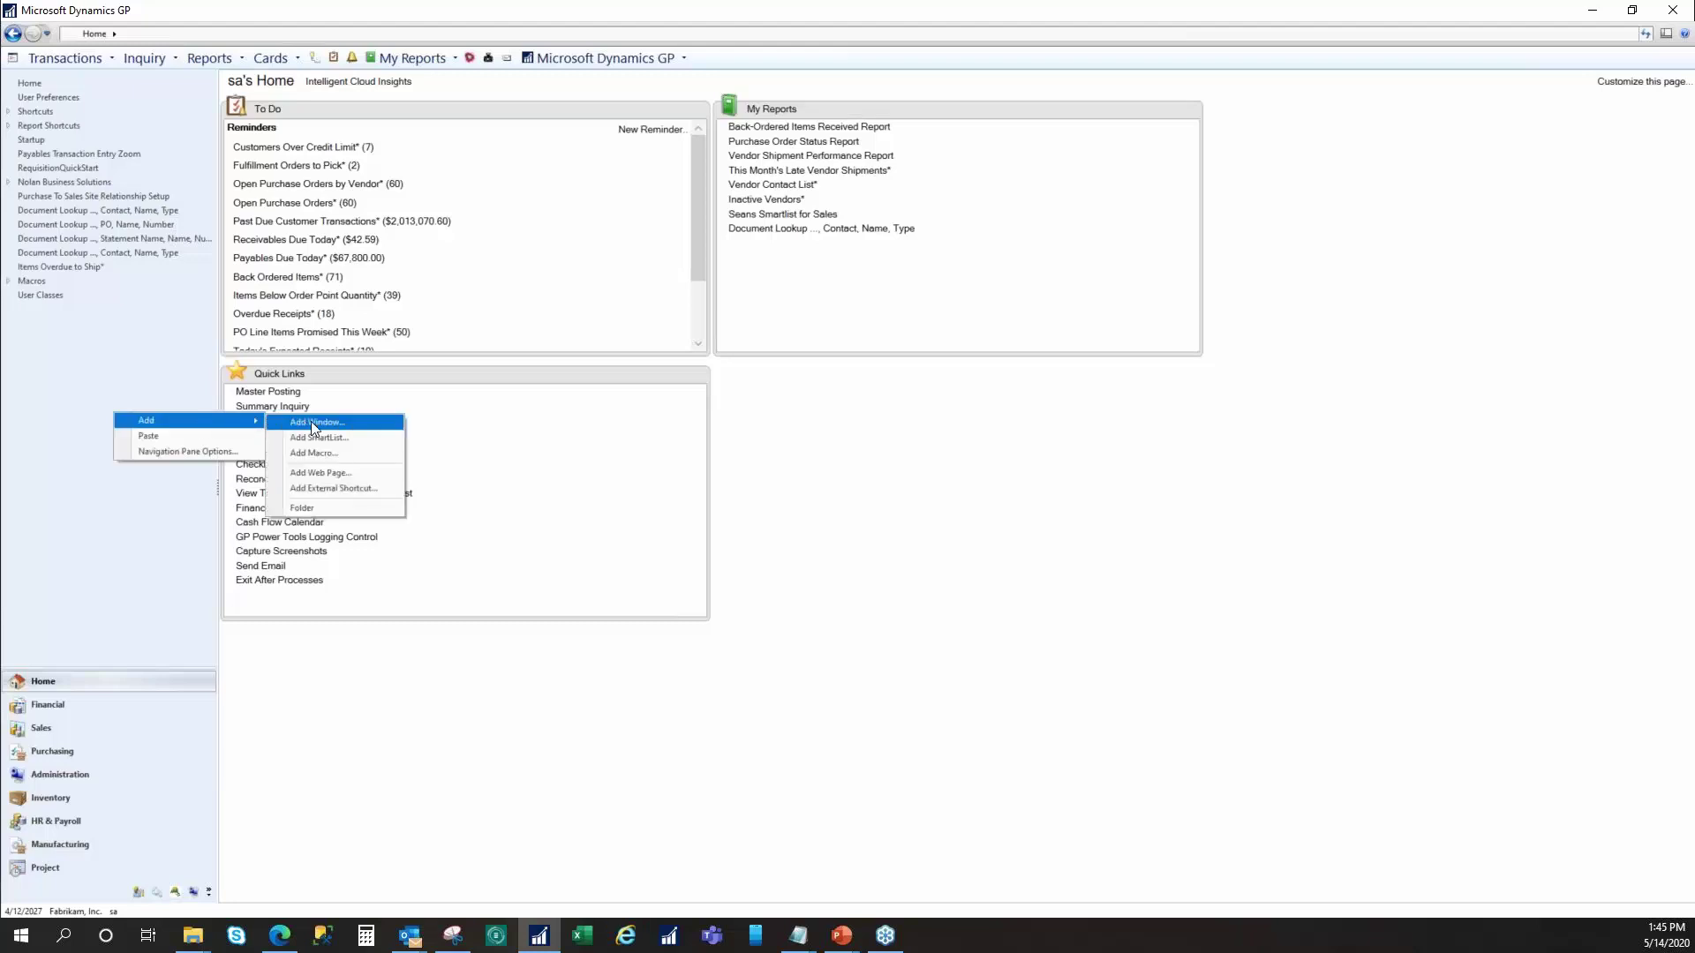
left_click(336, 454)
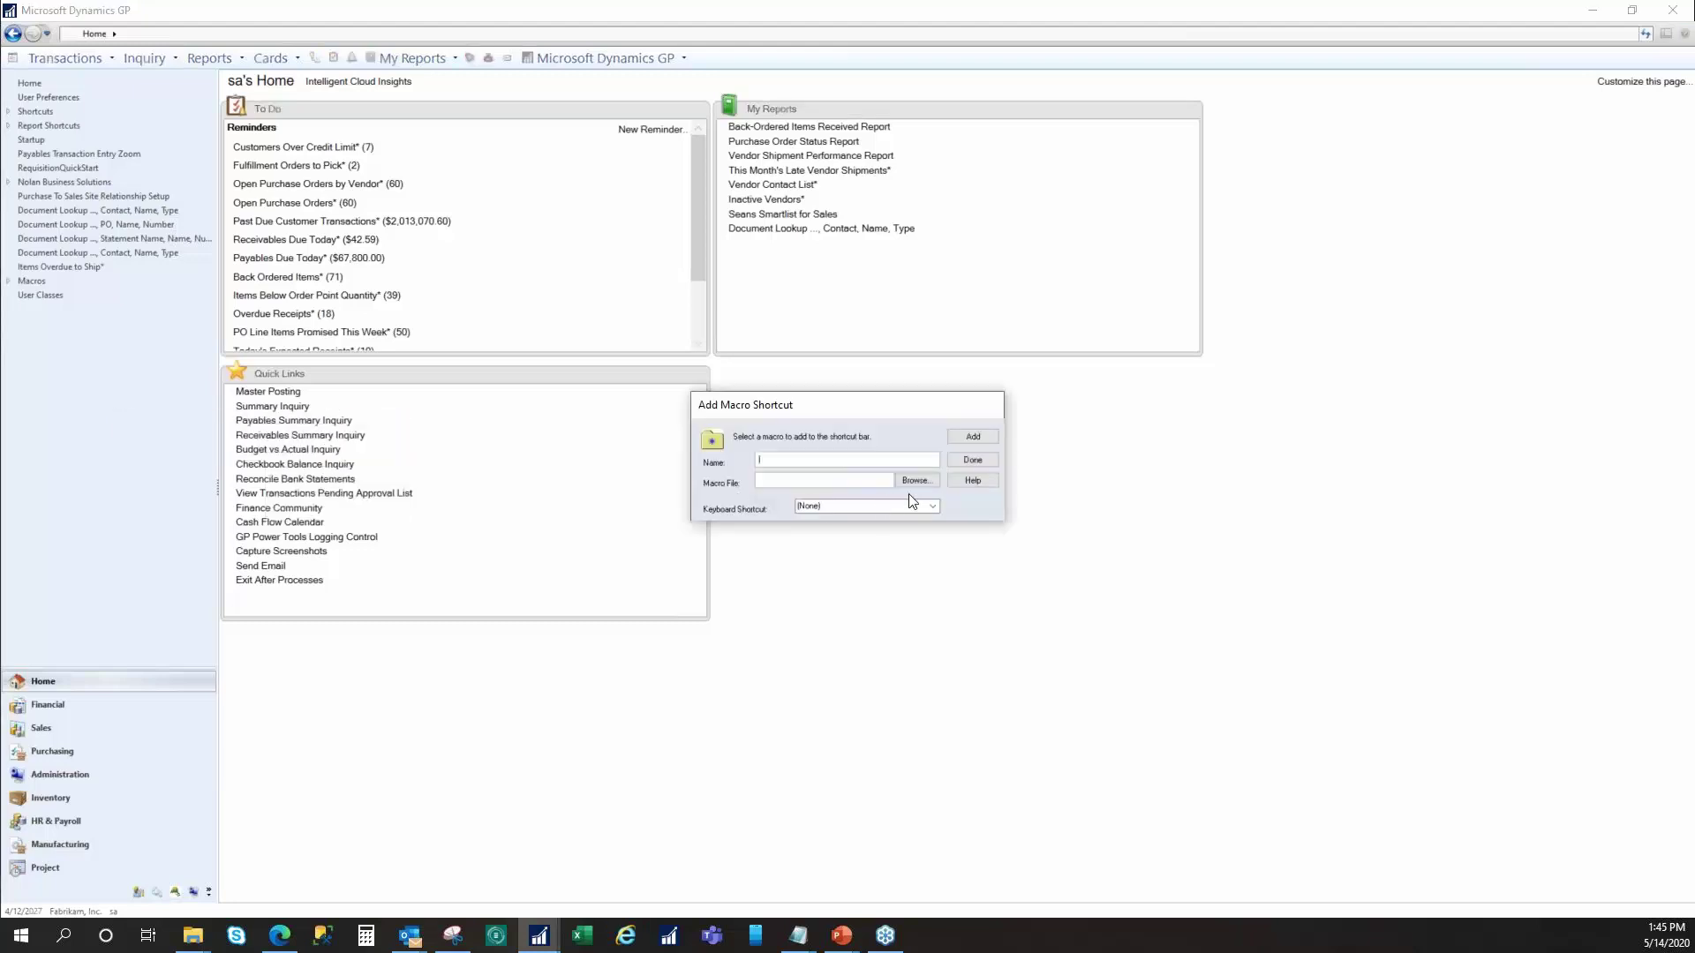
left_click(916, 480)
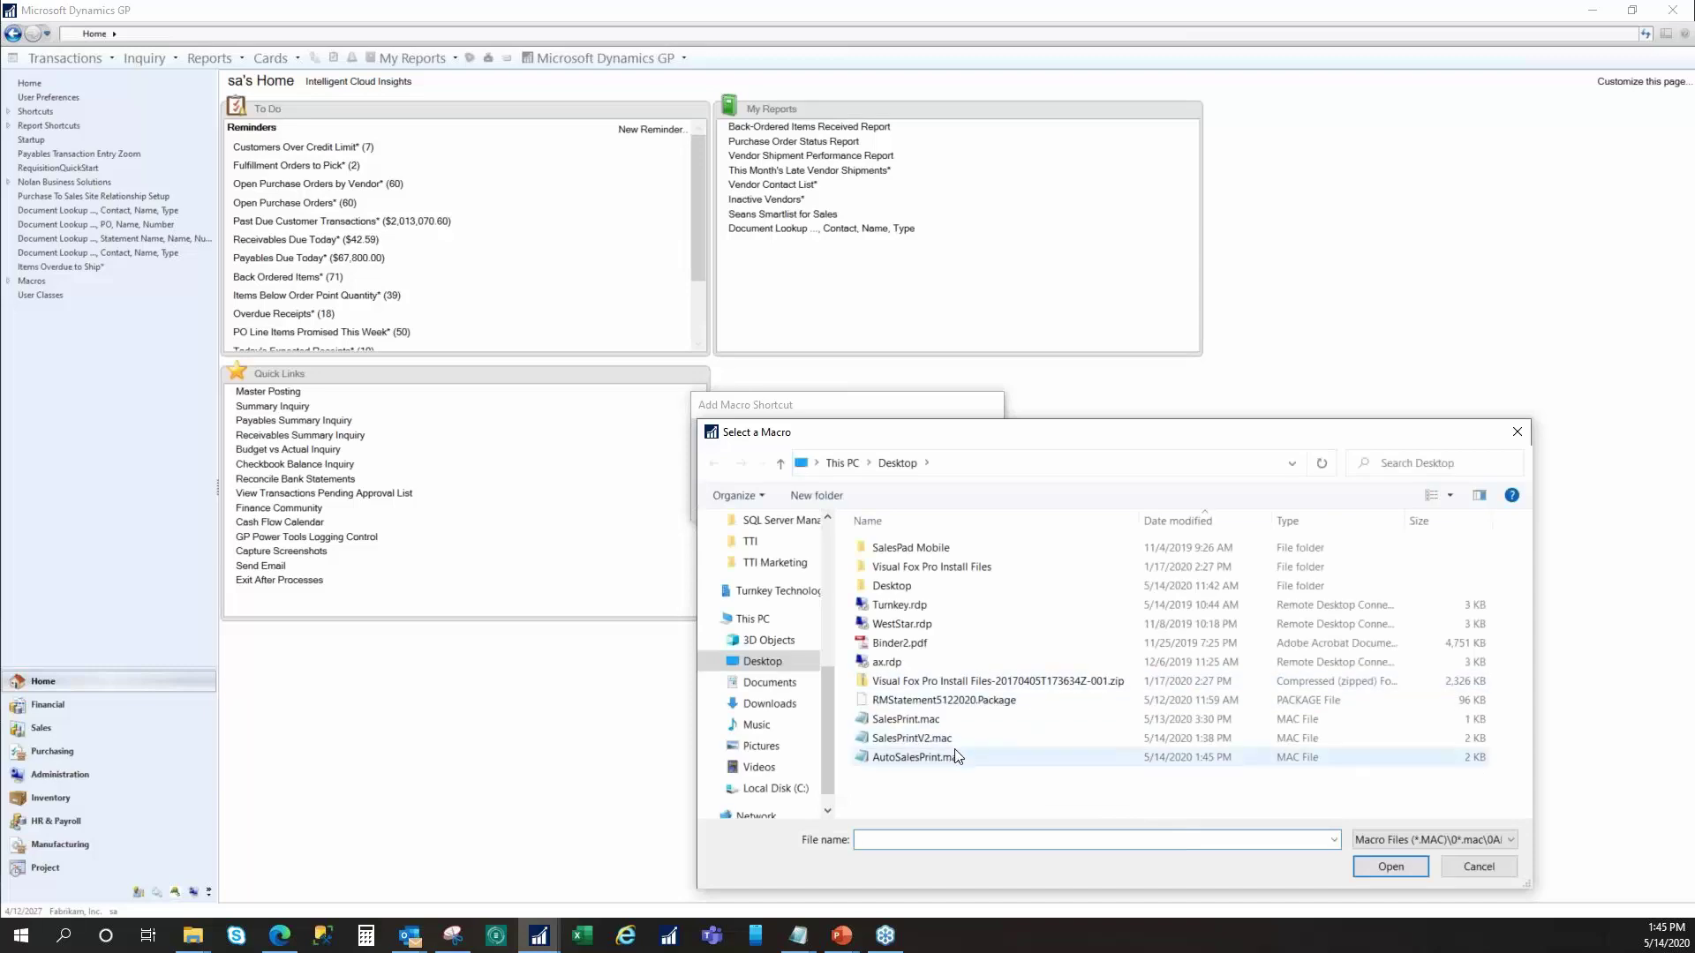
left_click(938, 759)
left_click(1391, 867)
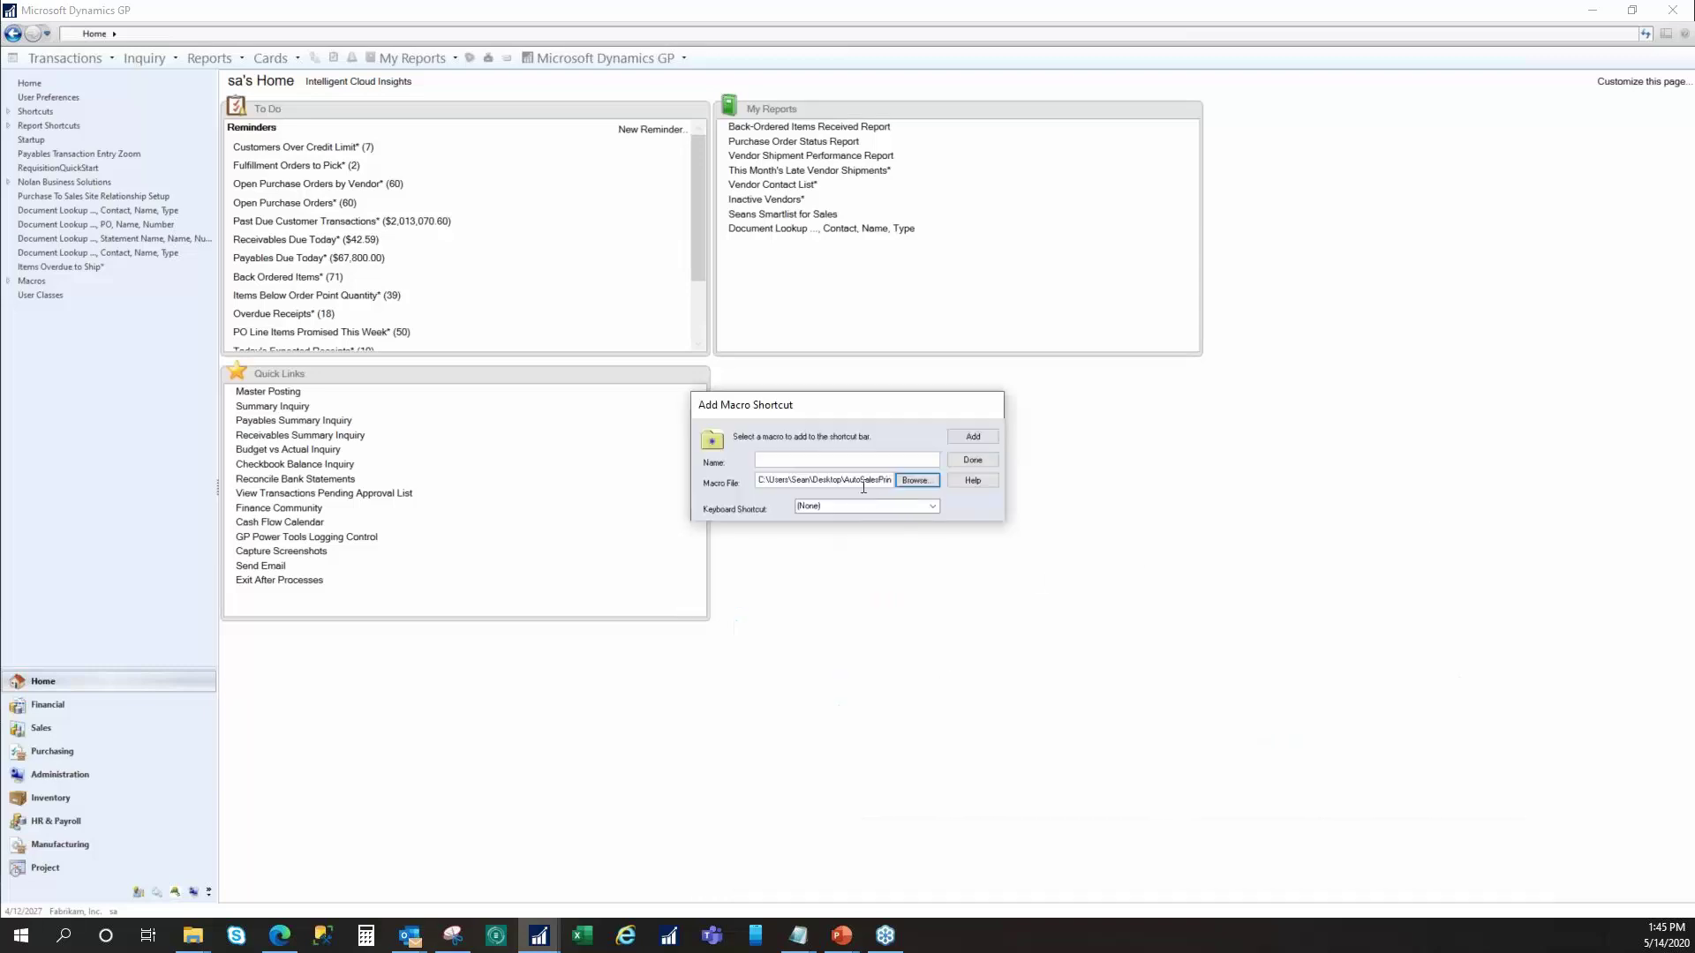
- Name the macro shortcut Auto Sales Print, add it without a keyboard shortcut, and finish adding shortcuts
left_click(884, 464)
type("Auto Sales Print")
left_click(973, 436)
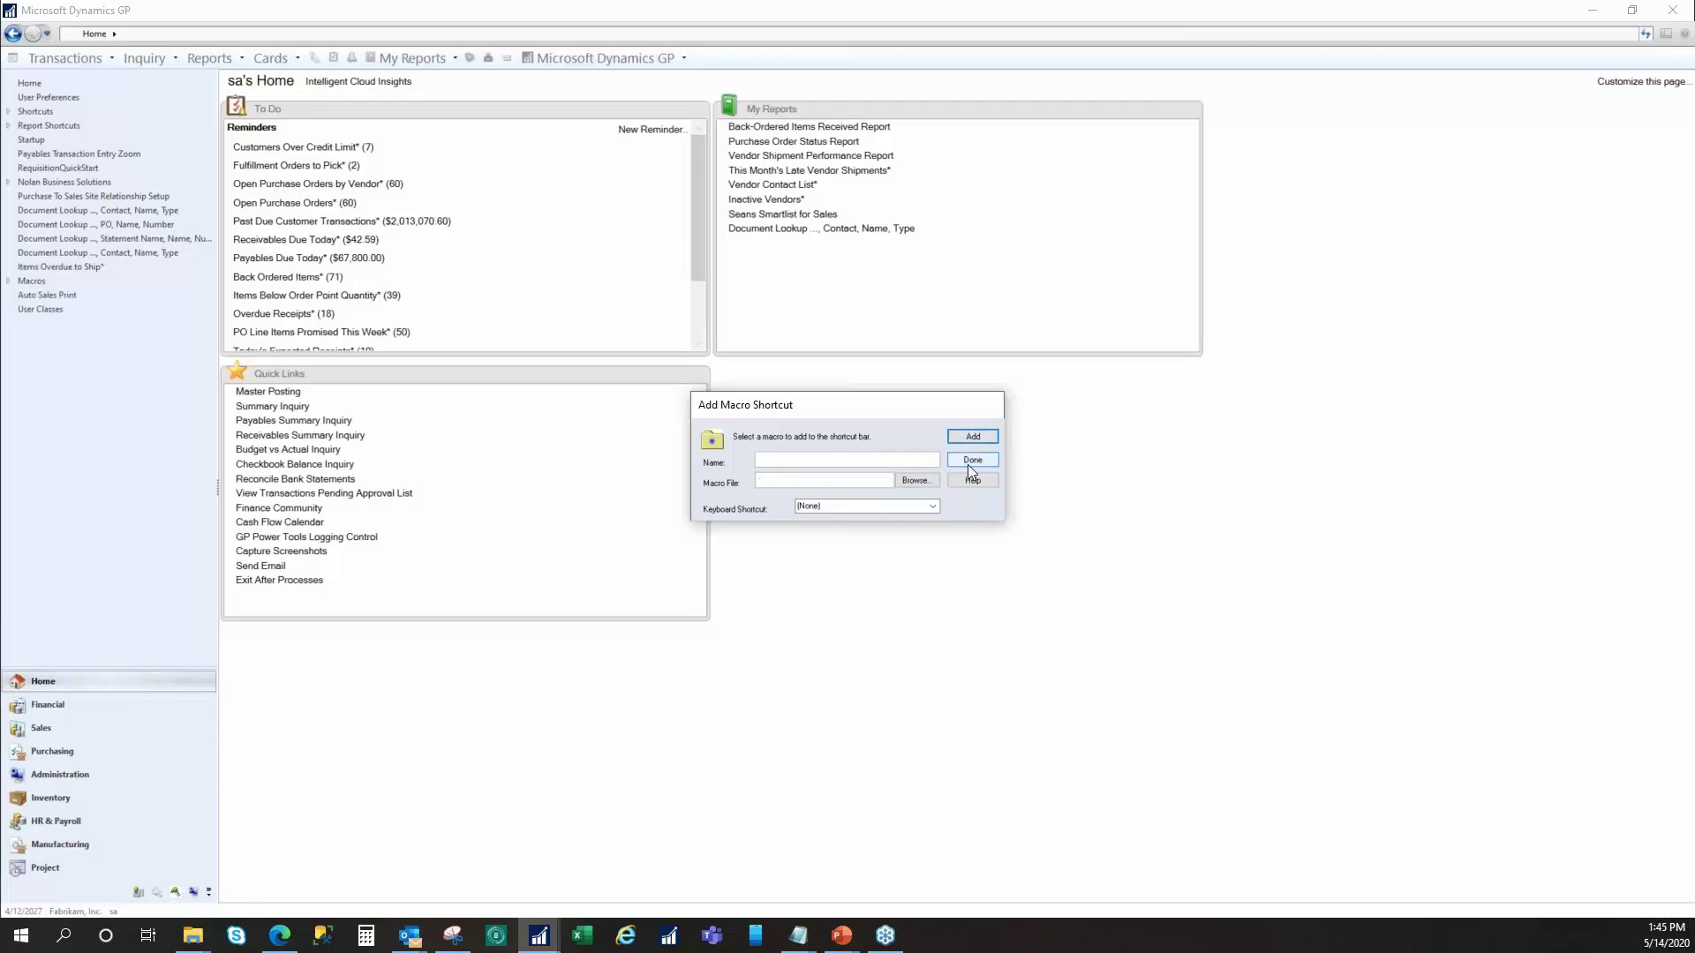
left_click(980, 460)
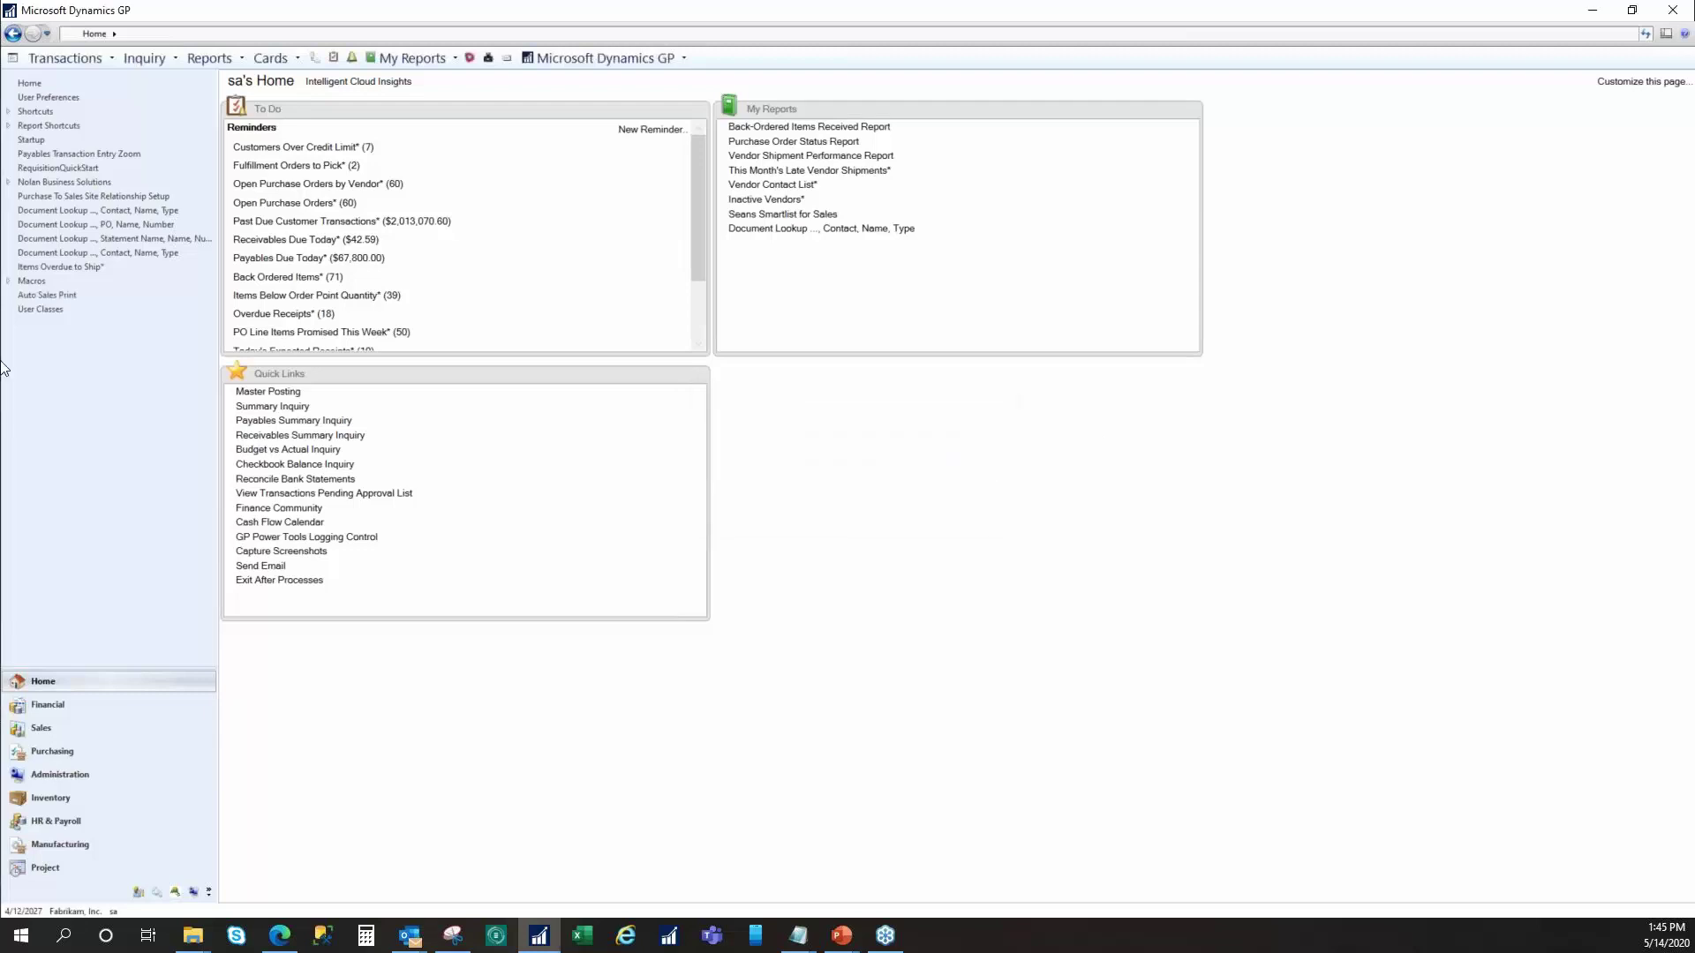
- Test the Auto Sales Print shortcut by running it, and close Print Sales Documents without printing
left_click(60, 295)
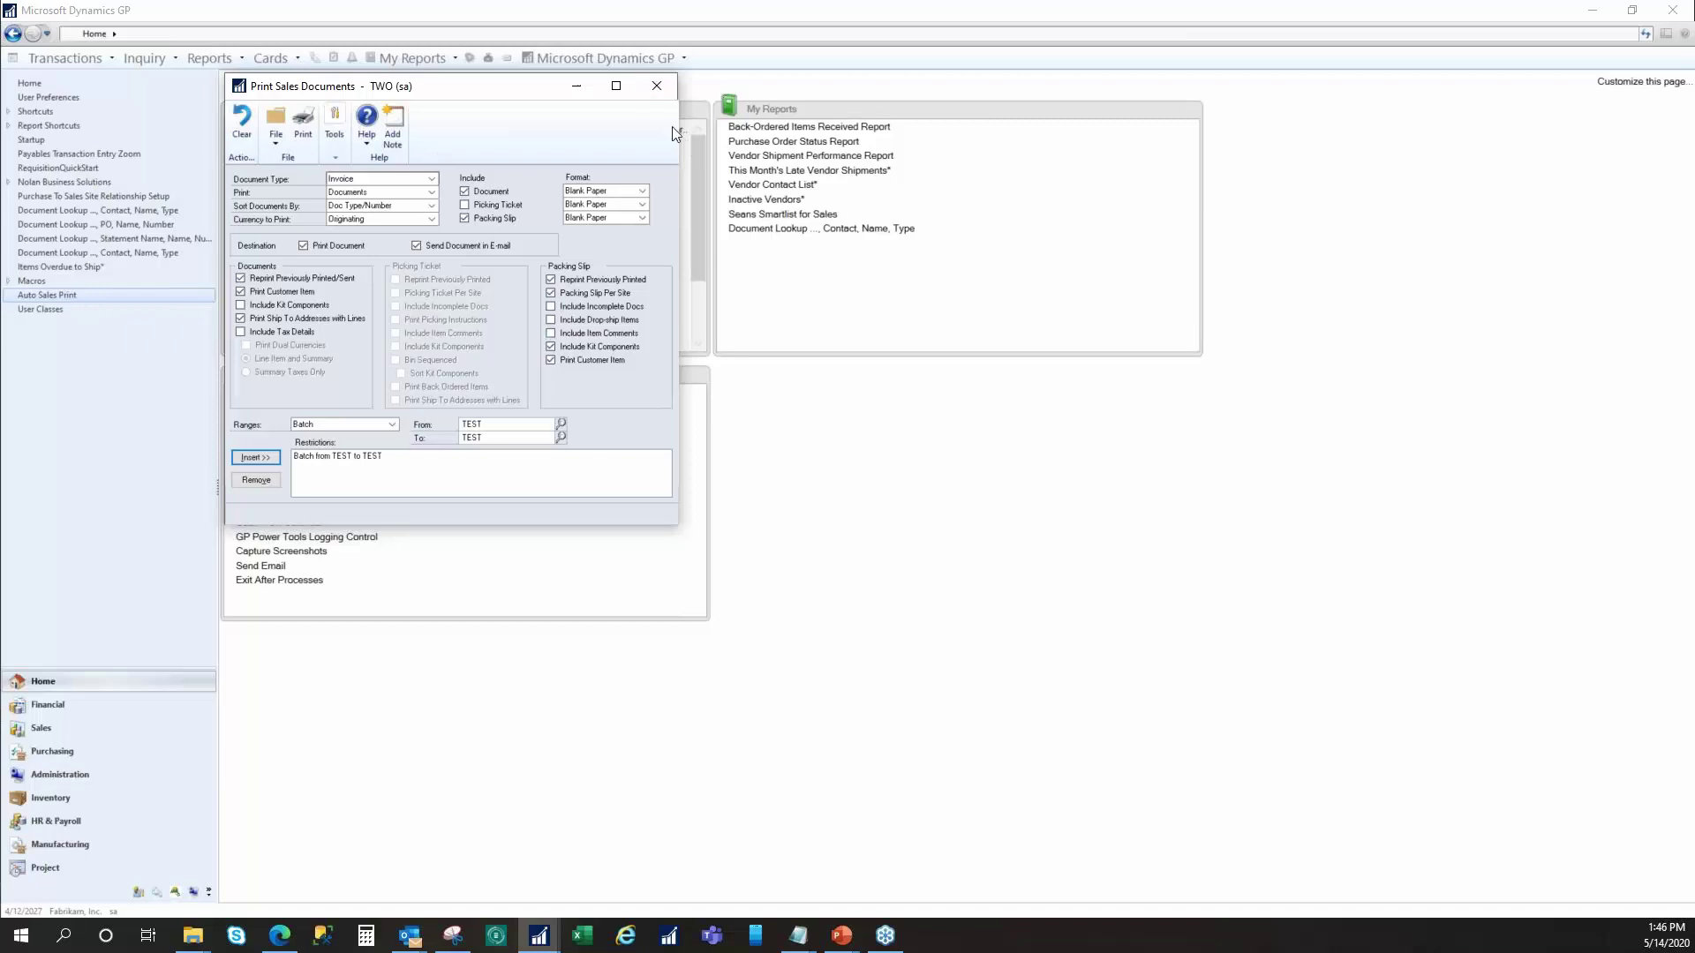
left_click(654, 88)
left_click(861, 511)
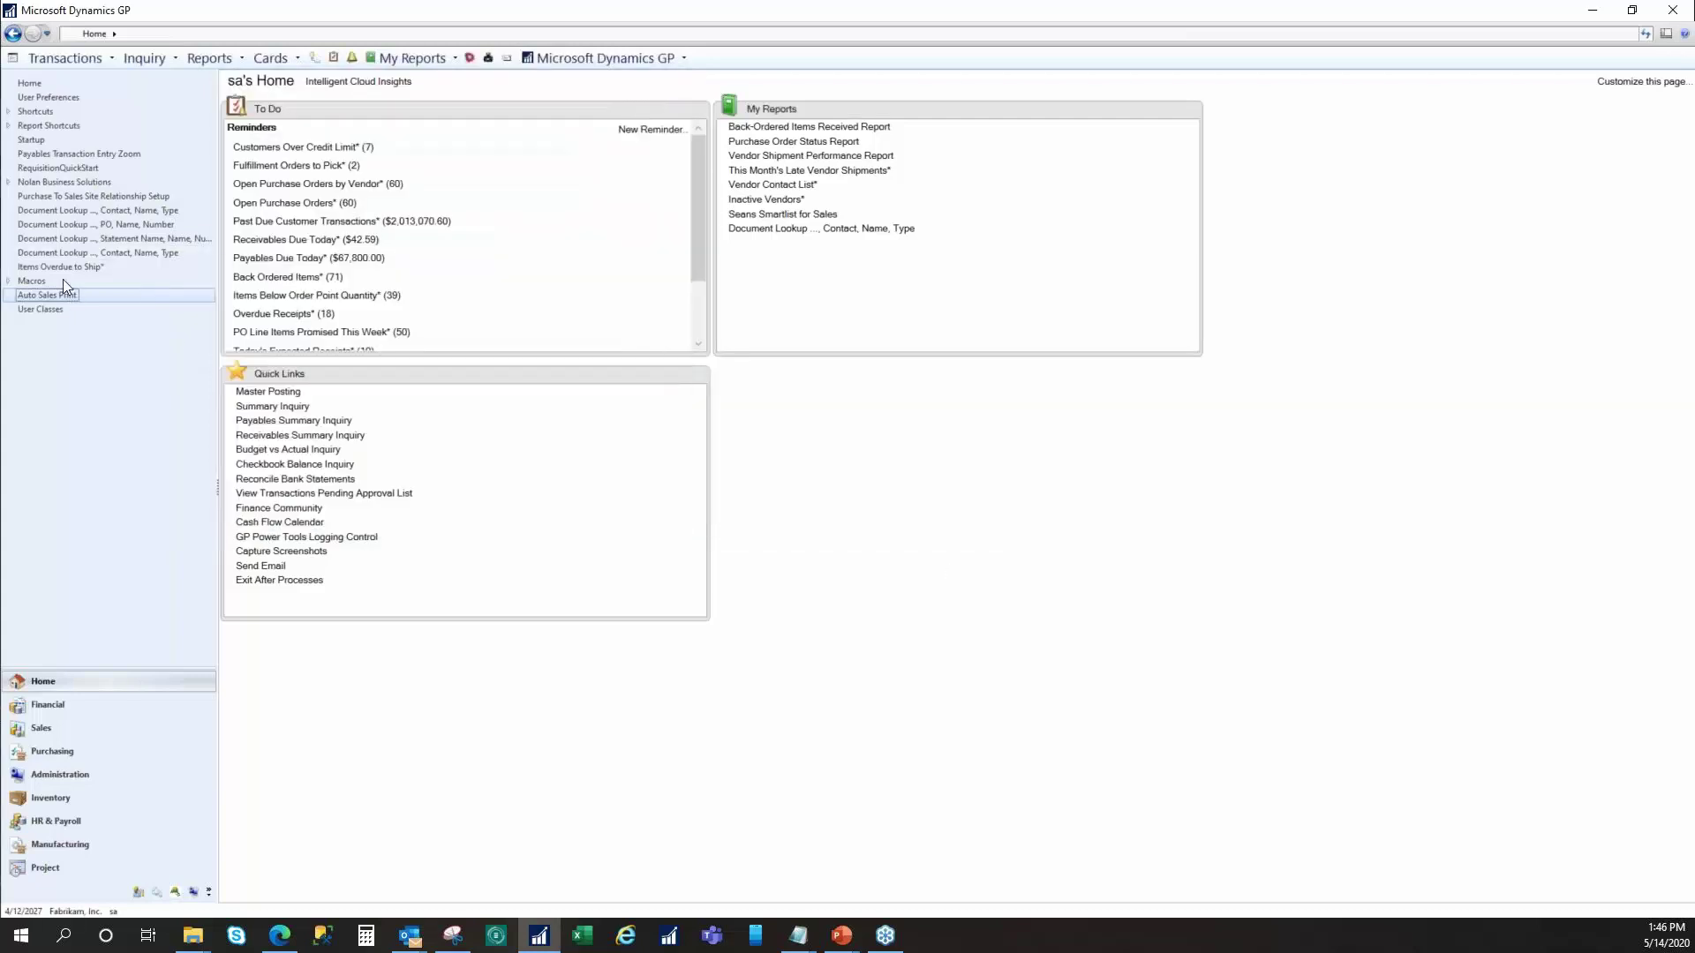